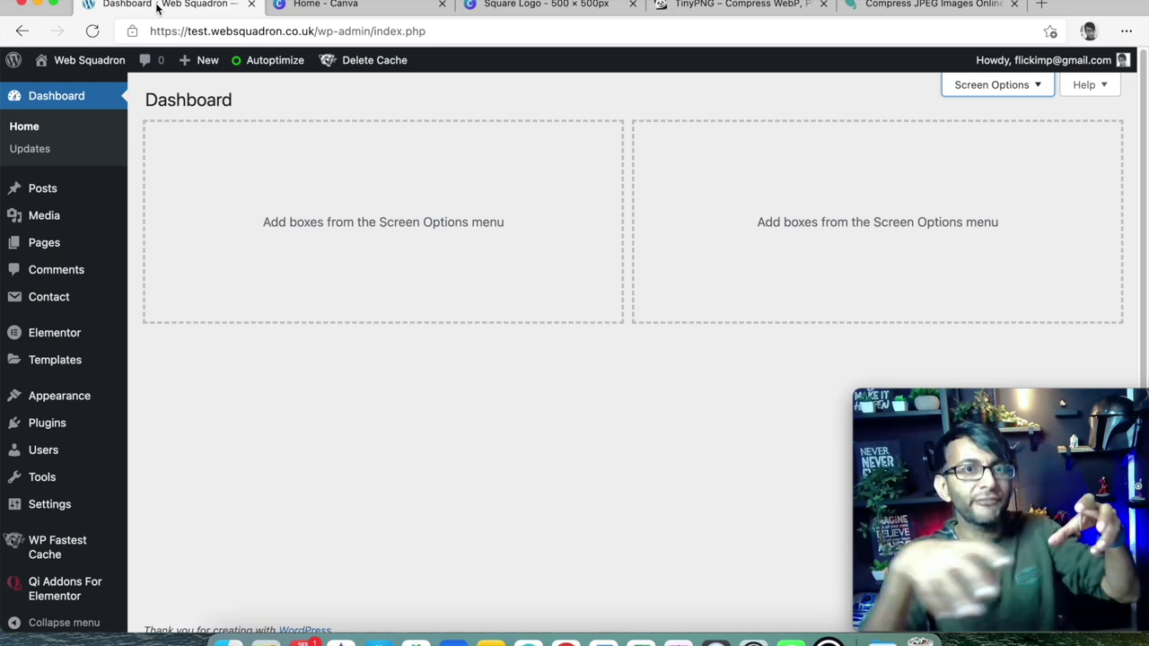
# - Look over the open Canva home page and square logo design, and the TinyPNG and Compress JPEG sites
pyautogui.click(351, 5)
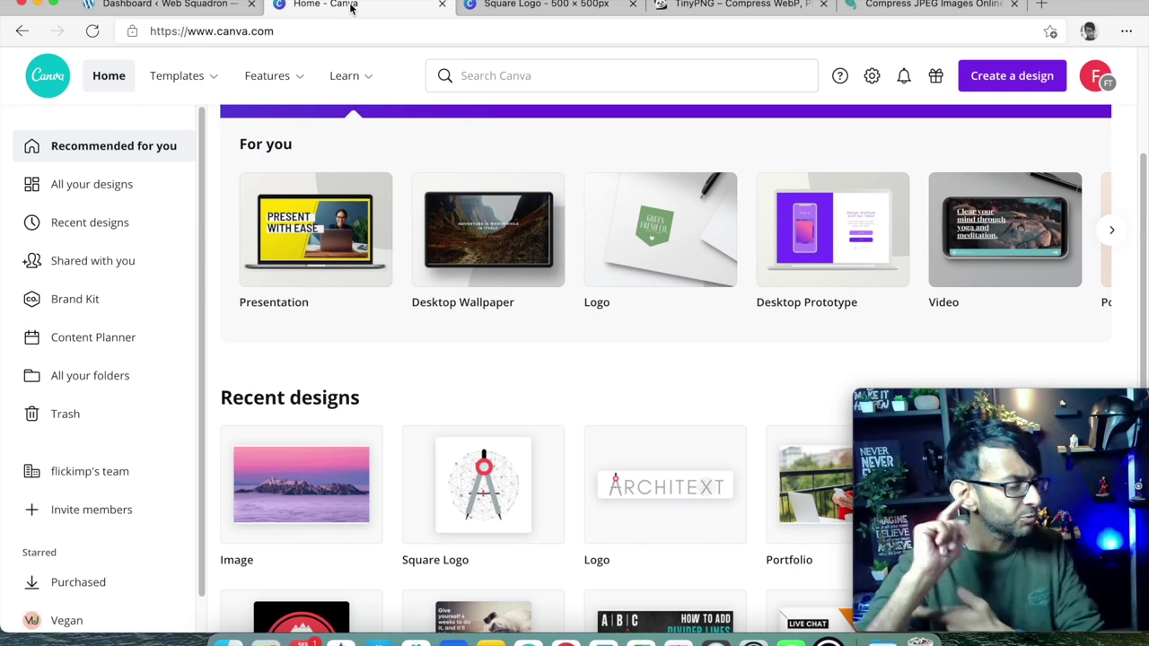
pyautogui.click(554, 9)
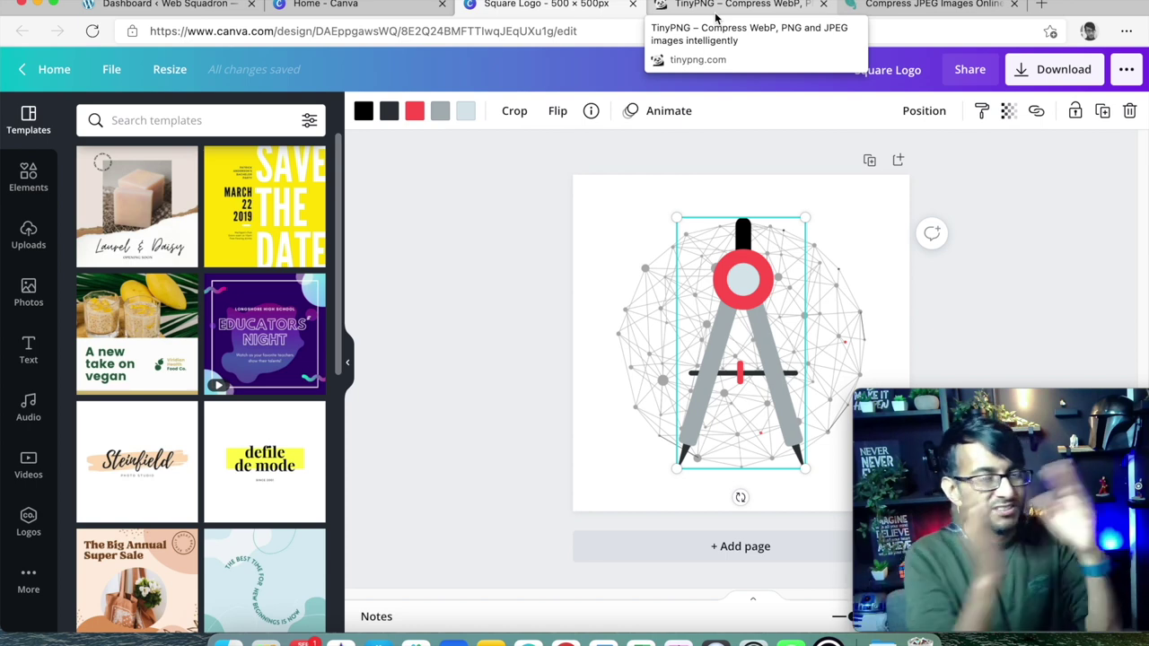
pyautogui.click(716, 5)
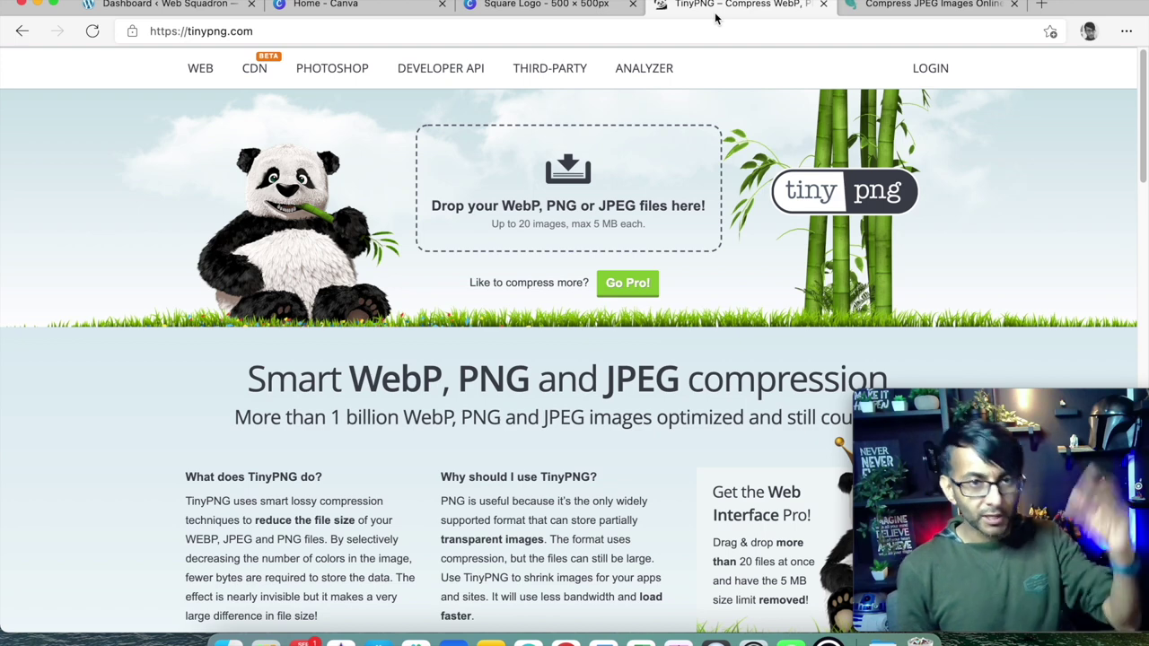
pyautogui.click(917, 7)
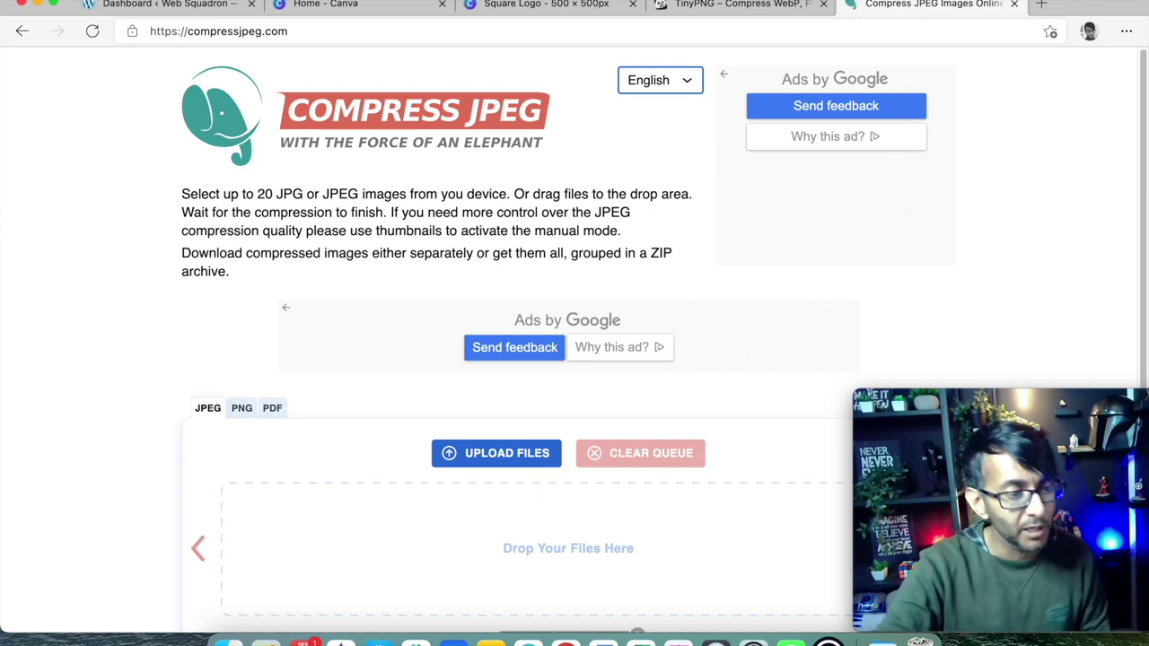
# - In the WordPress general settings, set the tagline to Portfolio and the site title to Architext
pyautogui.click(164, 7)
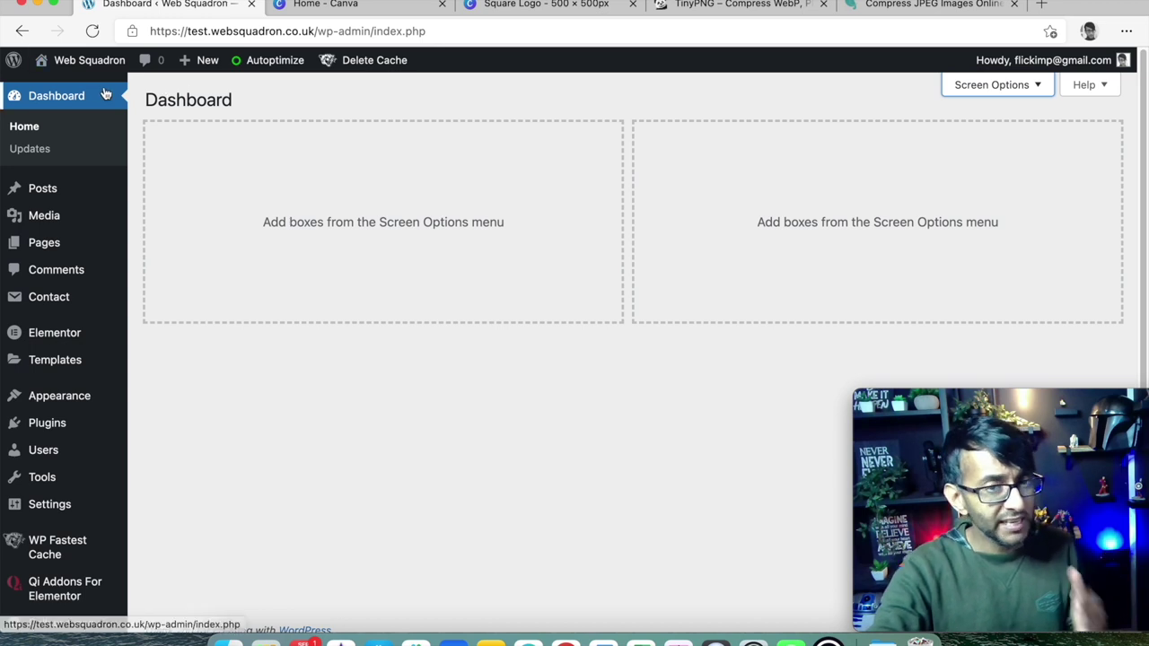
pyautogui.scroll(-1, 82, 362)
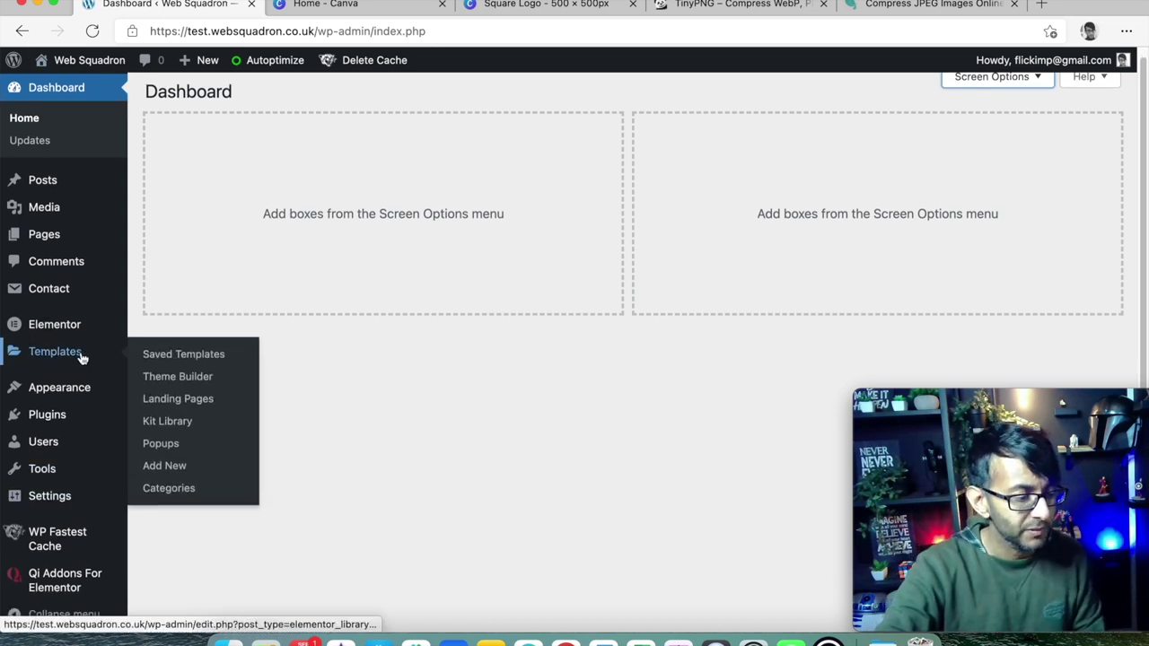
pyautogui.moveTo(54, 496)
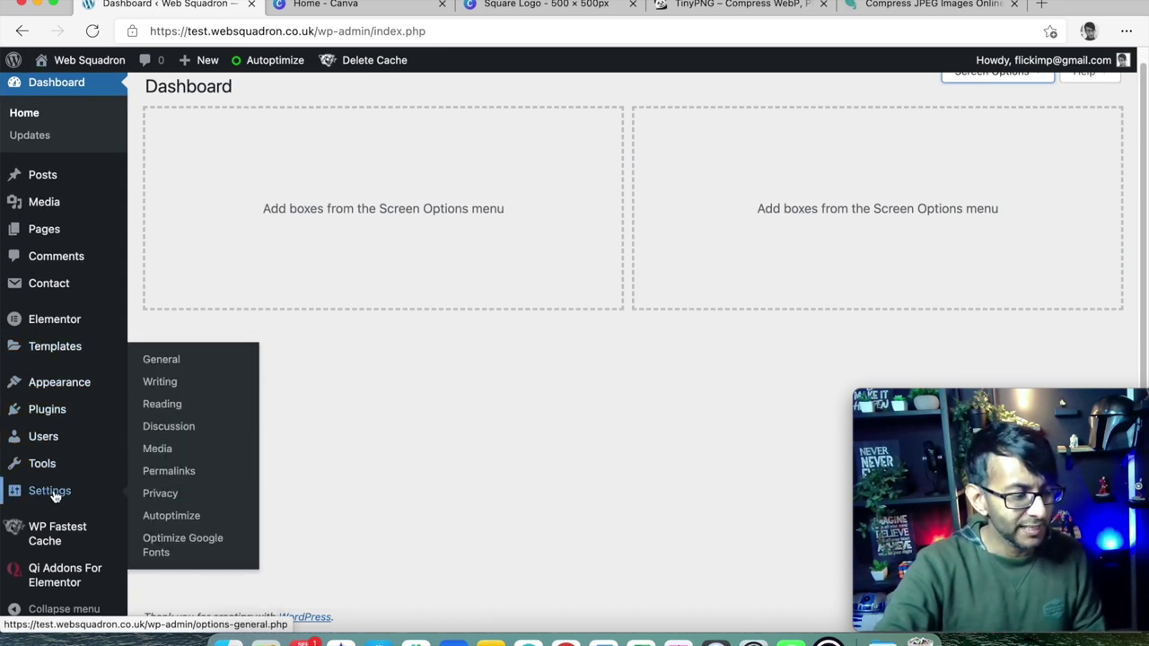
pyautogui.click(180, 367)
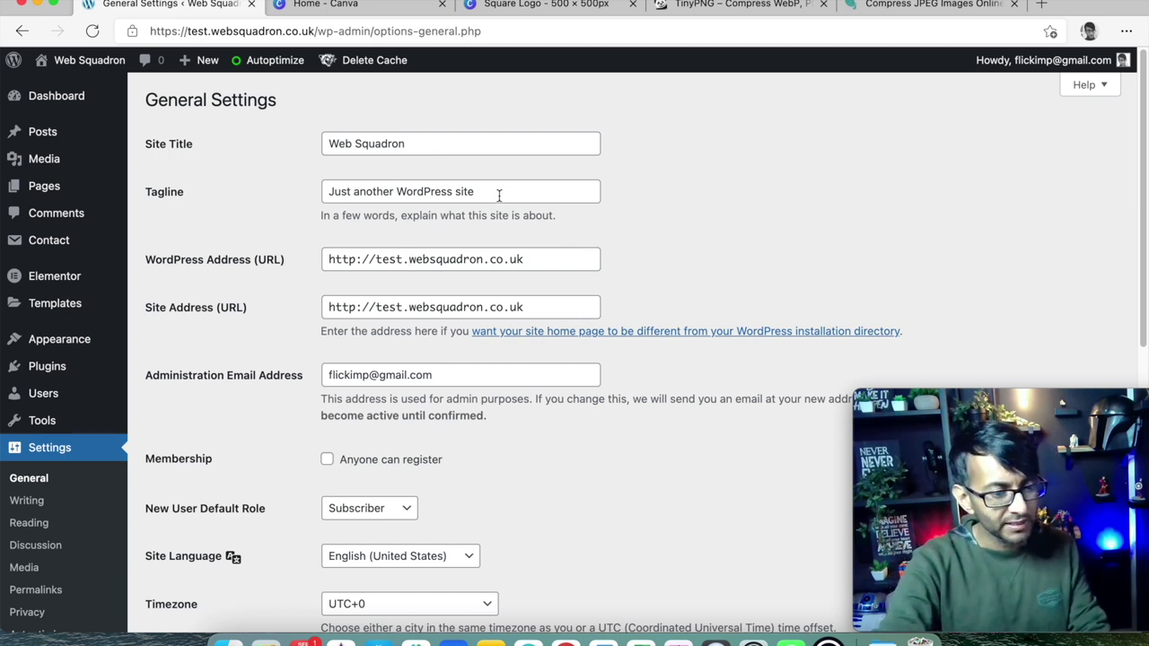
pyautogui.moveTo(497, 191); pyautogui.dragTo(310, 192)
pyautogui.write('Portf')
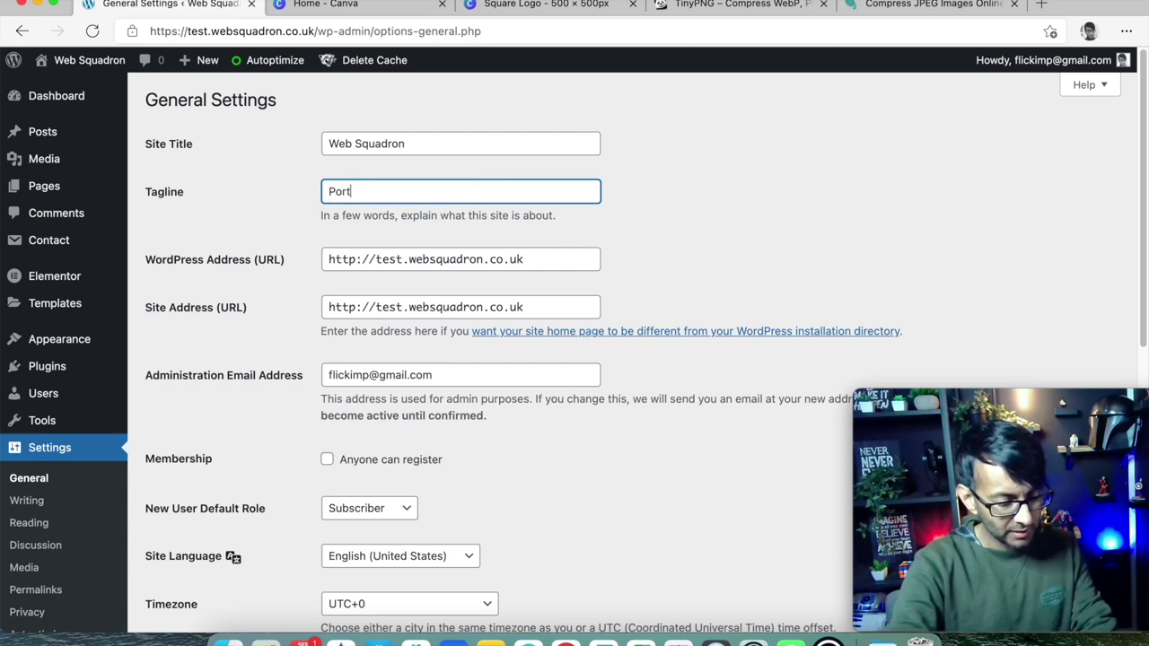
pyautogui.press('BackSpace')
pyautogui.write('folio')
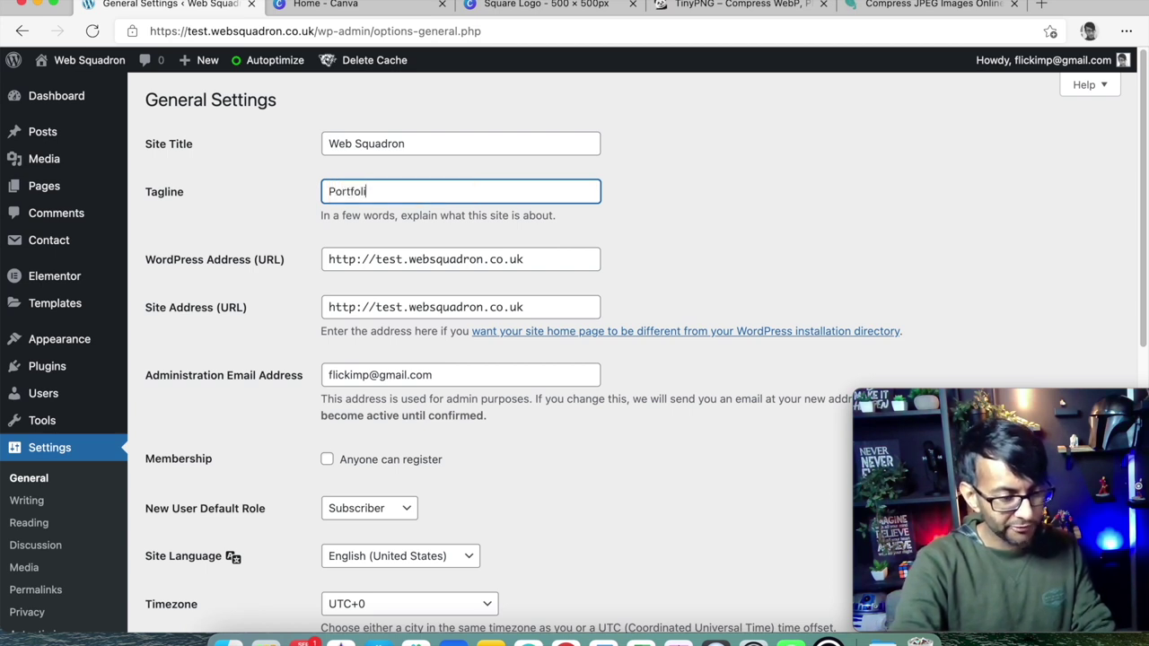
pyautogui.moveTo(423, 144); pyautogui.dragTo(259, 144)
pyautogui.write('Architext')
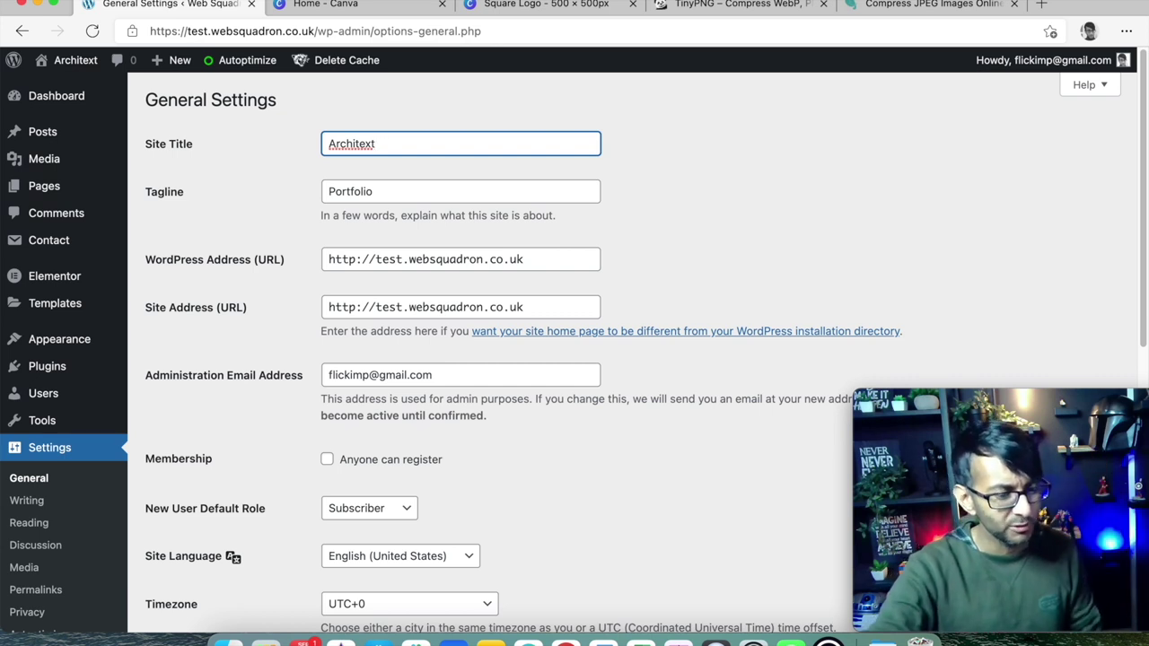
pyautogui.click(356, 260)
pyautogui.write('s')
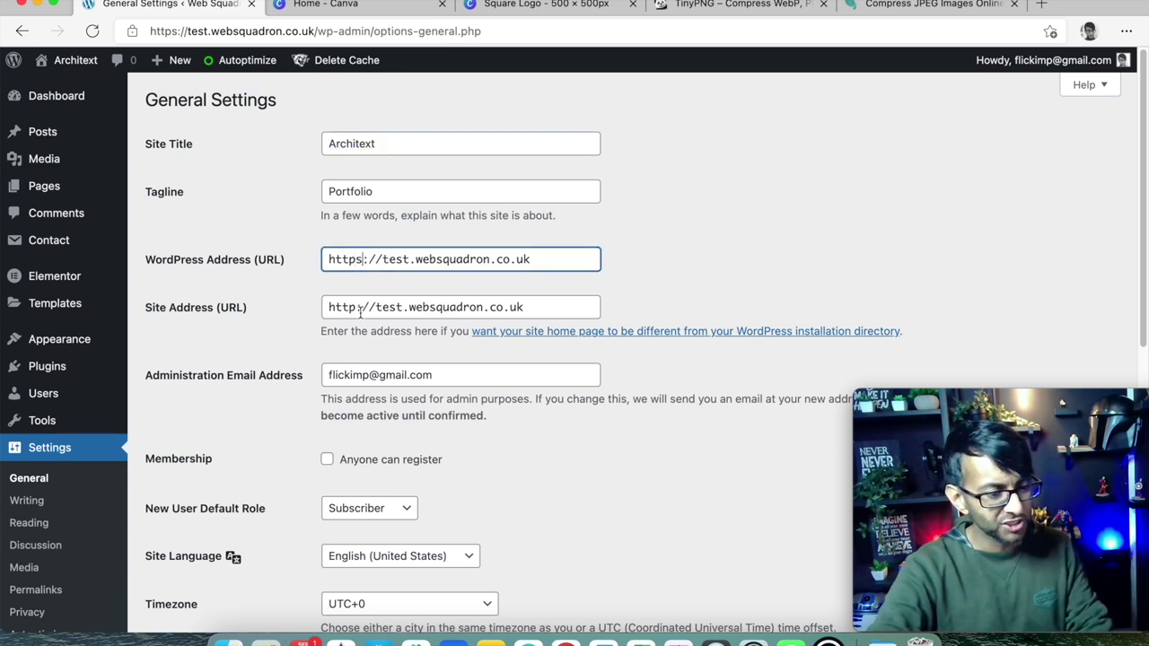
pyautogui.click(358, 307)
pyautogui.write('s')
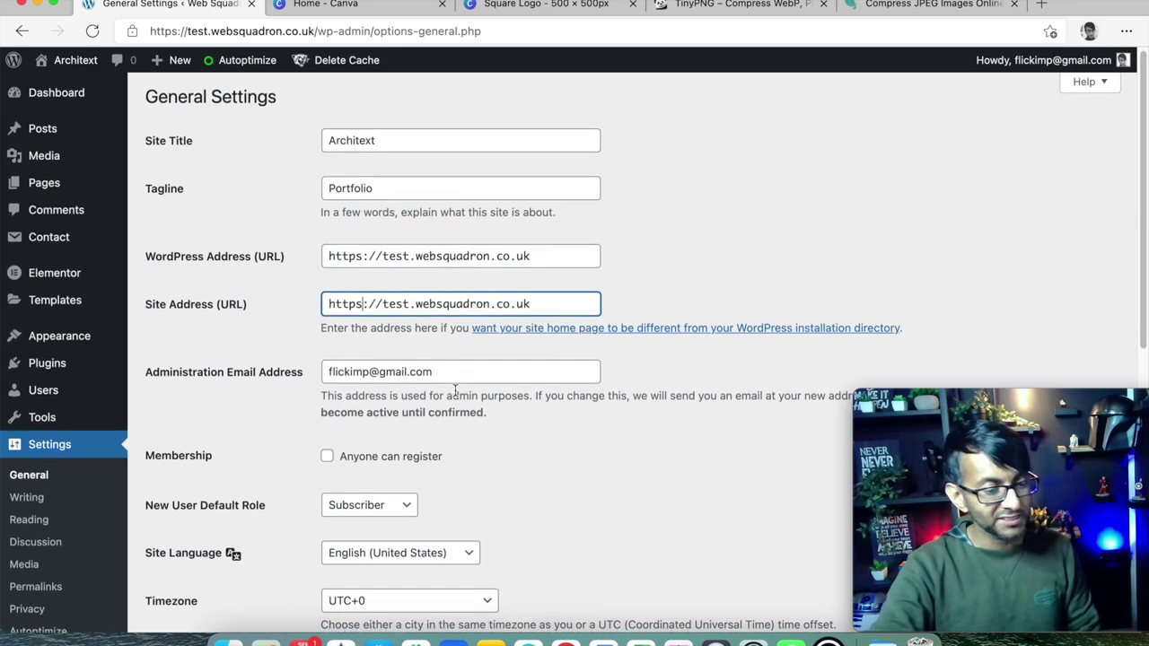
pyautogui.scroll(-10, 399, 503)
pyautogui.click(199, 555)
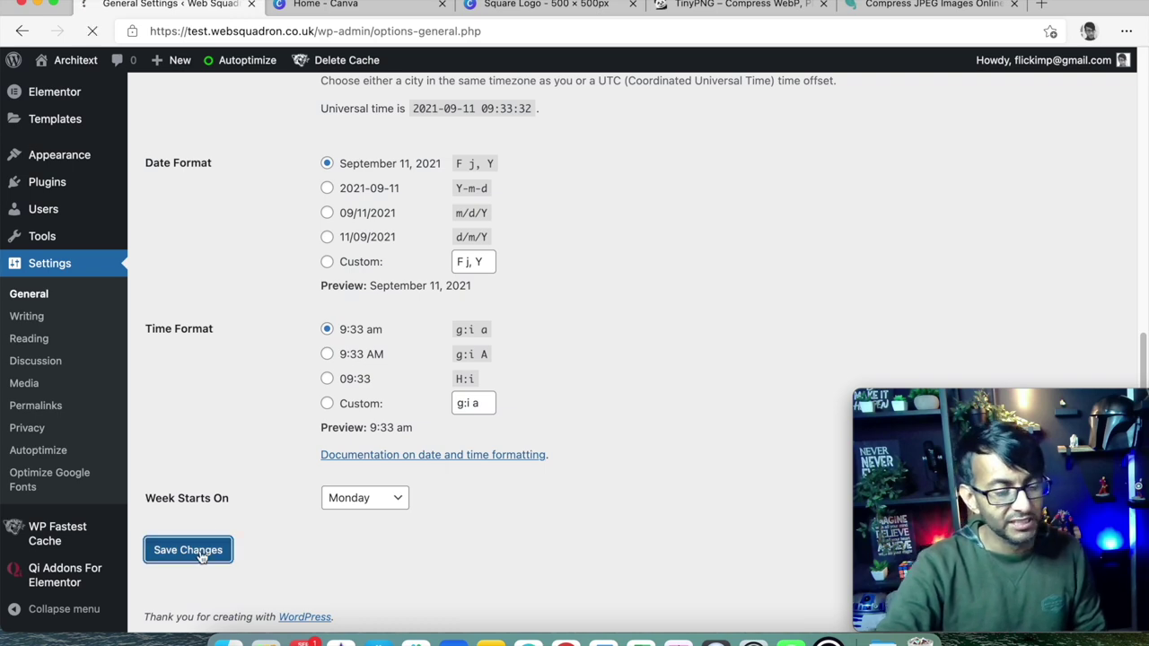
pyautogui.click(644, 399)
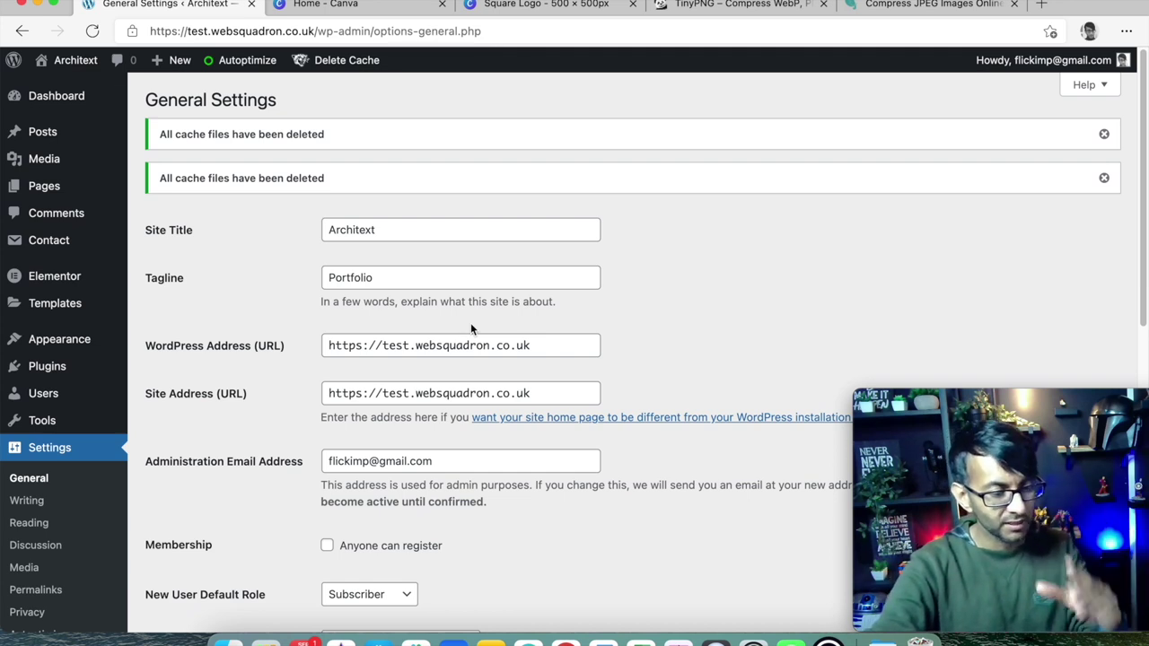
# - Review the Writing settings and the available homepage choices in the Reading settings
pyautogui.click(44, 502)
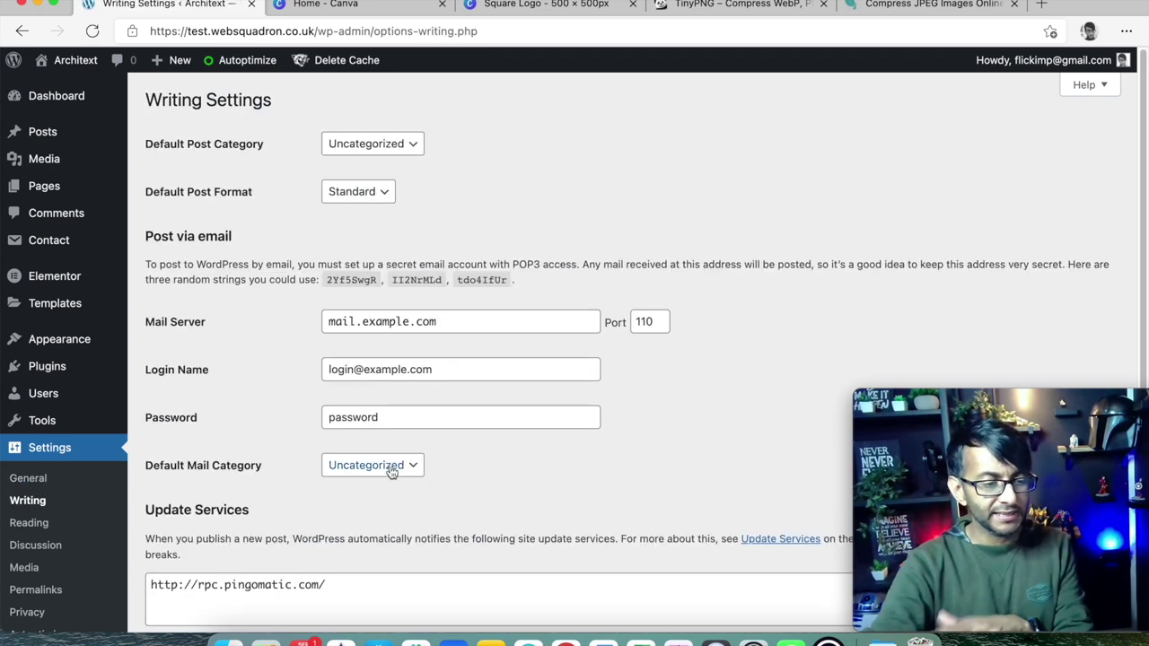
pyautogui.click(41, 524)
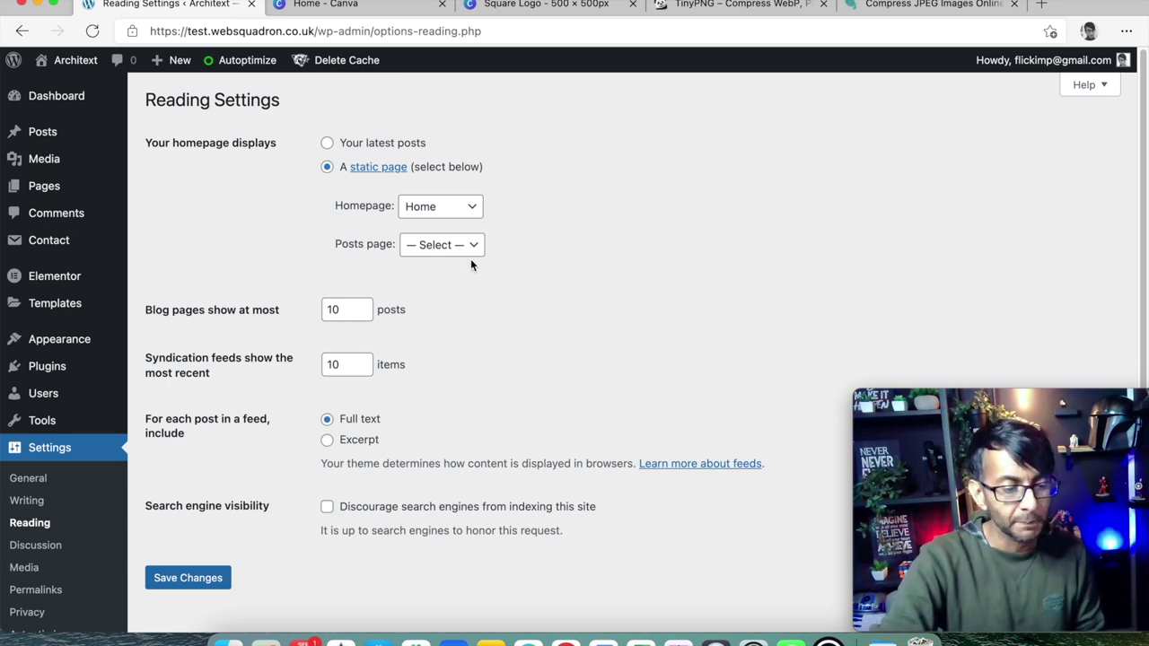
pyautogui.click(462, 210)
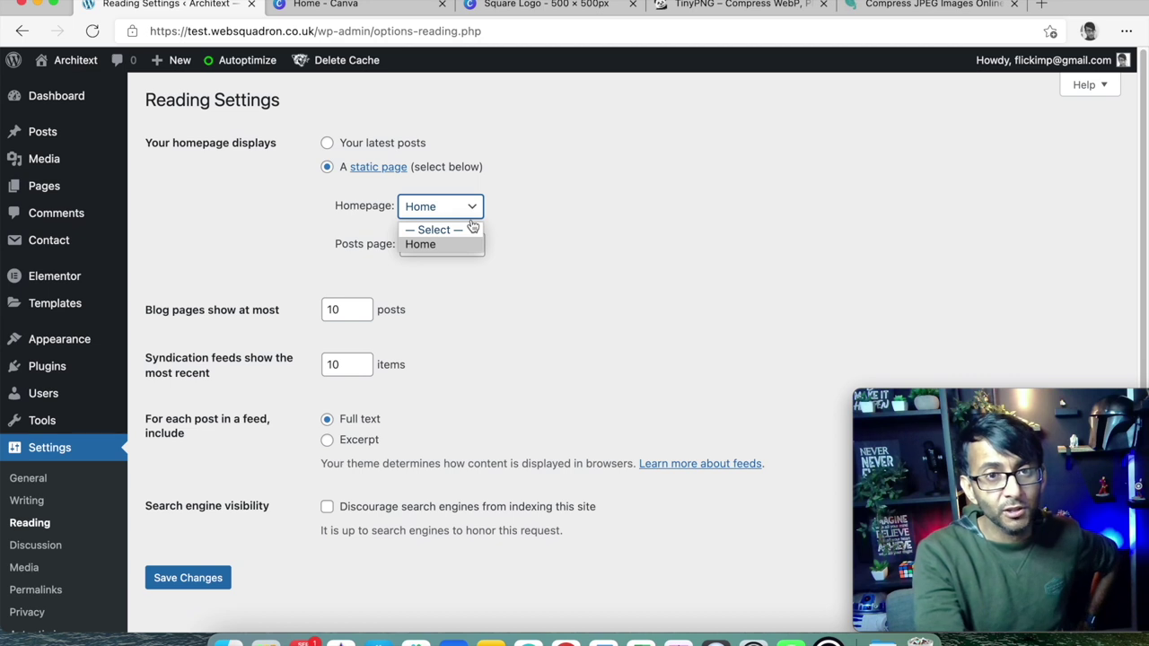
pyautogui.click(546, 217)
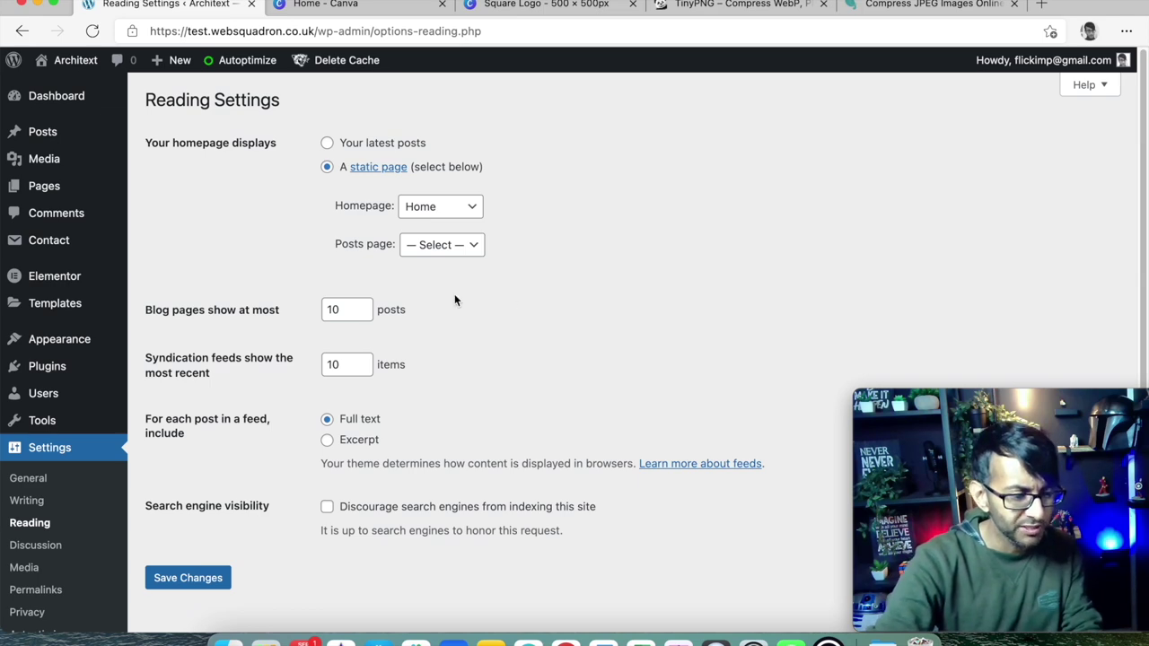
# - Review the Discussion settings for comments, email notifications and comment approval
pyautogui.click(47, 546)
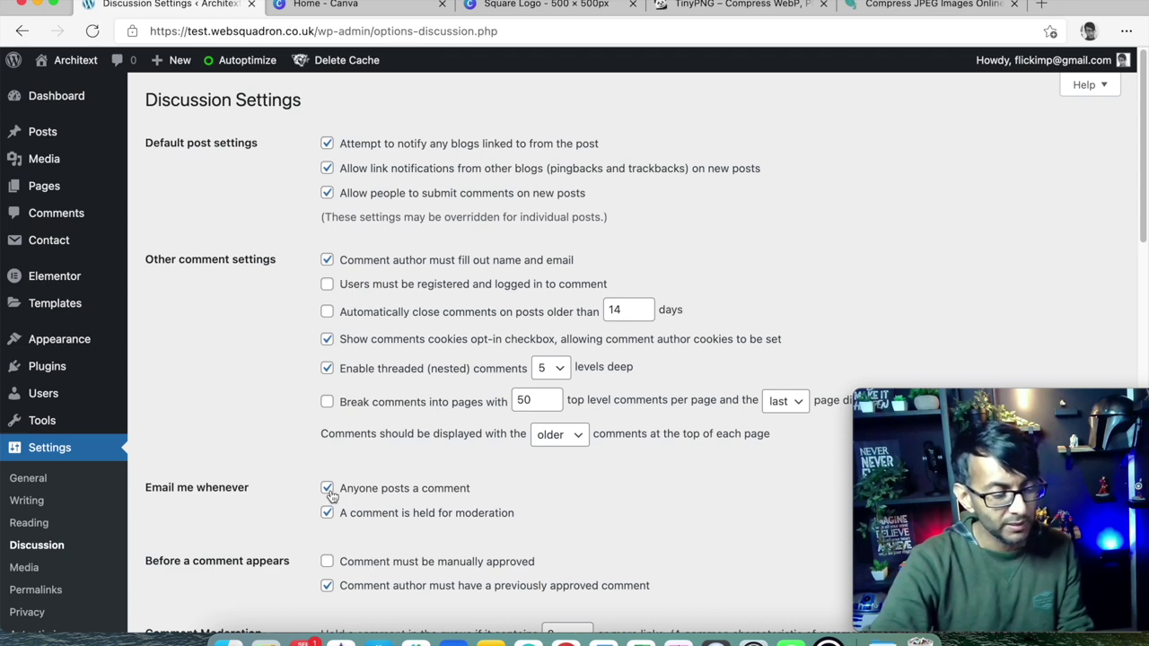
pyautogui.scroll(-2, 337, 538)
pyautogui.scroll(1, 341, 543)
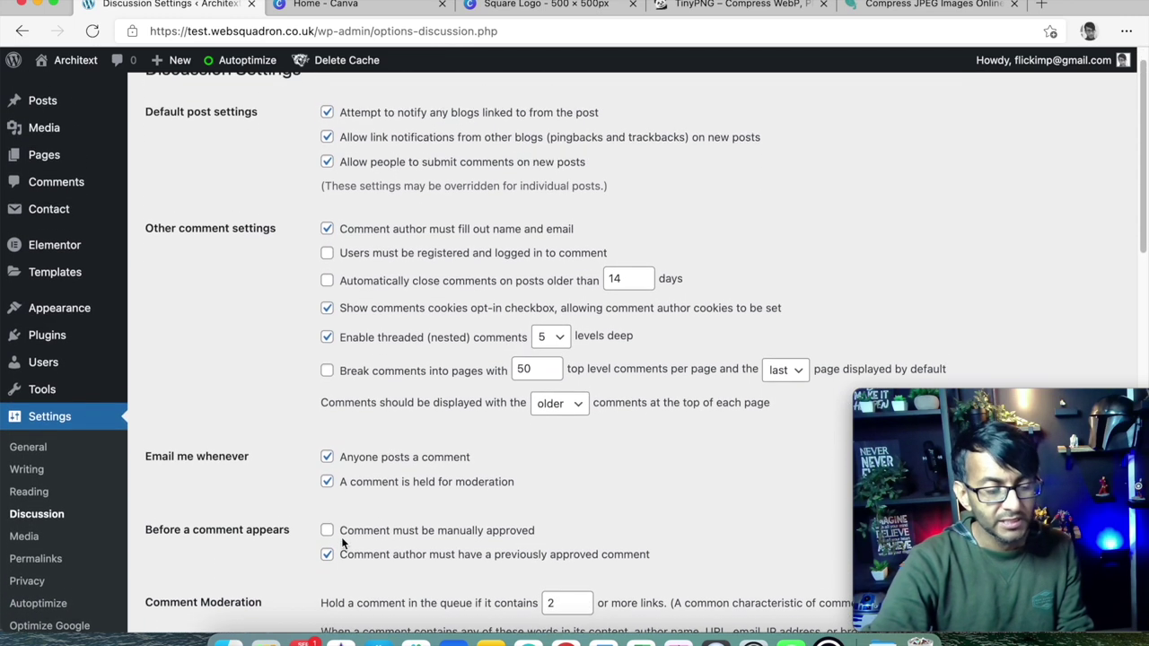
pyautogui.scroll(1, 341, 543)
pyautogui.scroll(1, 403, 475)
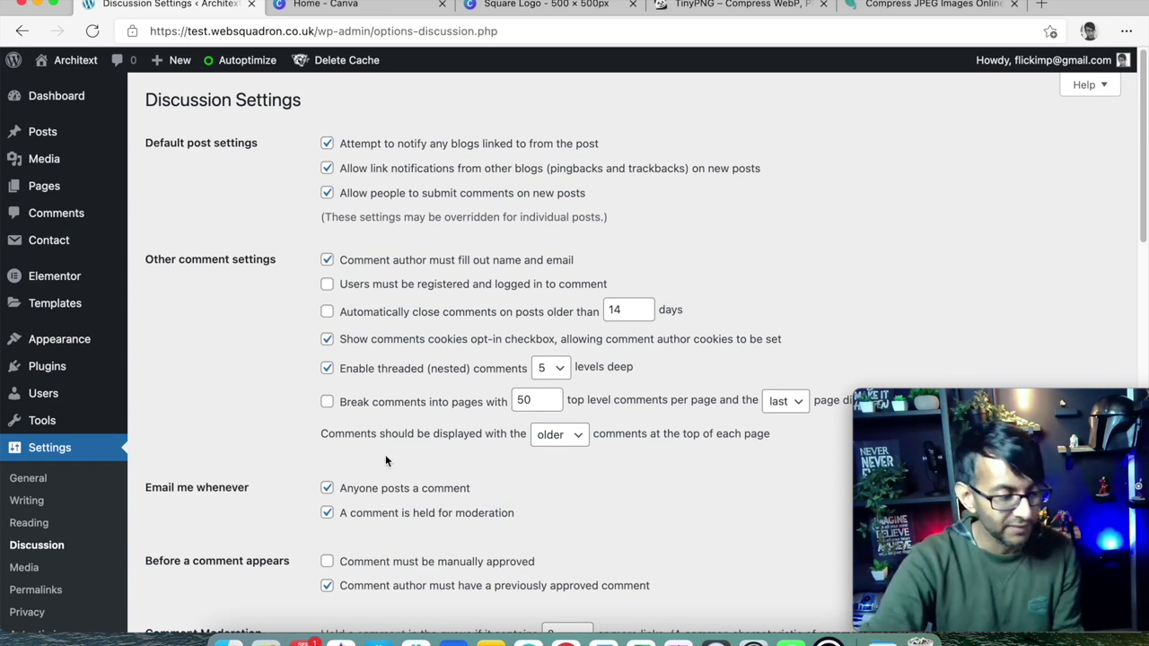
# - Examine the image sizes in the Media settings and the URL structure options in the Permalink settings
pyautogui.click(31, 572)
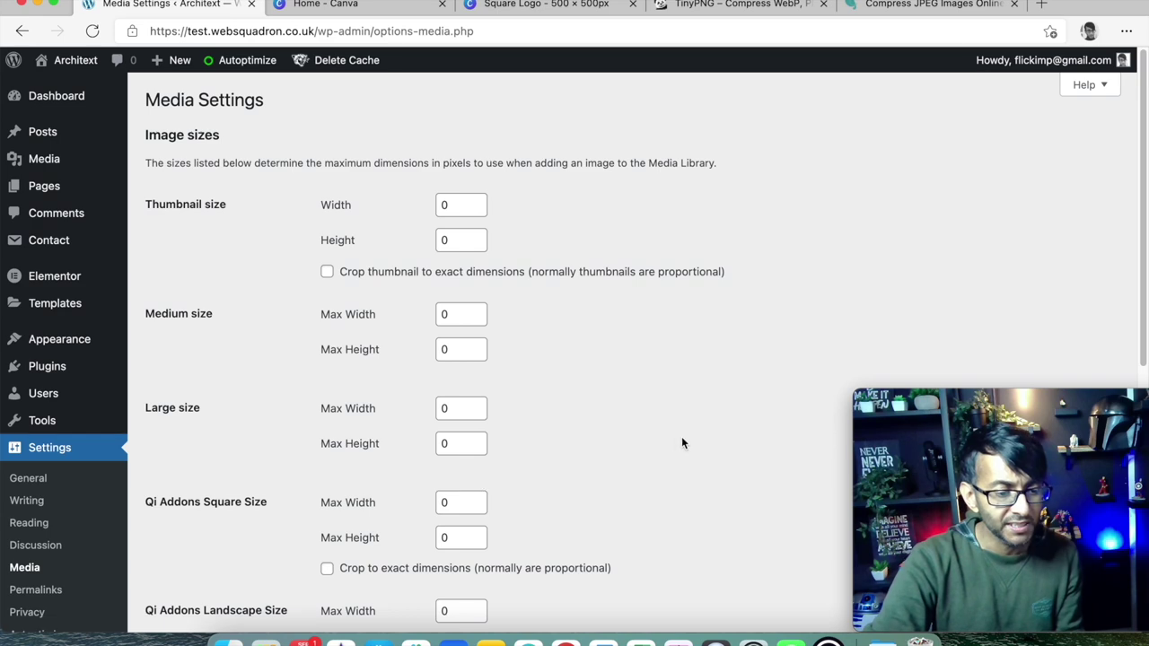
pyautogui.scroll(-2, 682, 438)
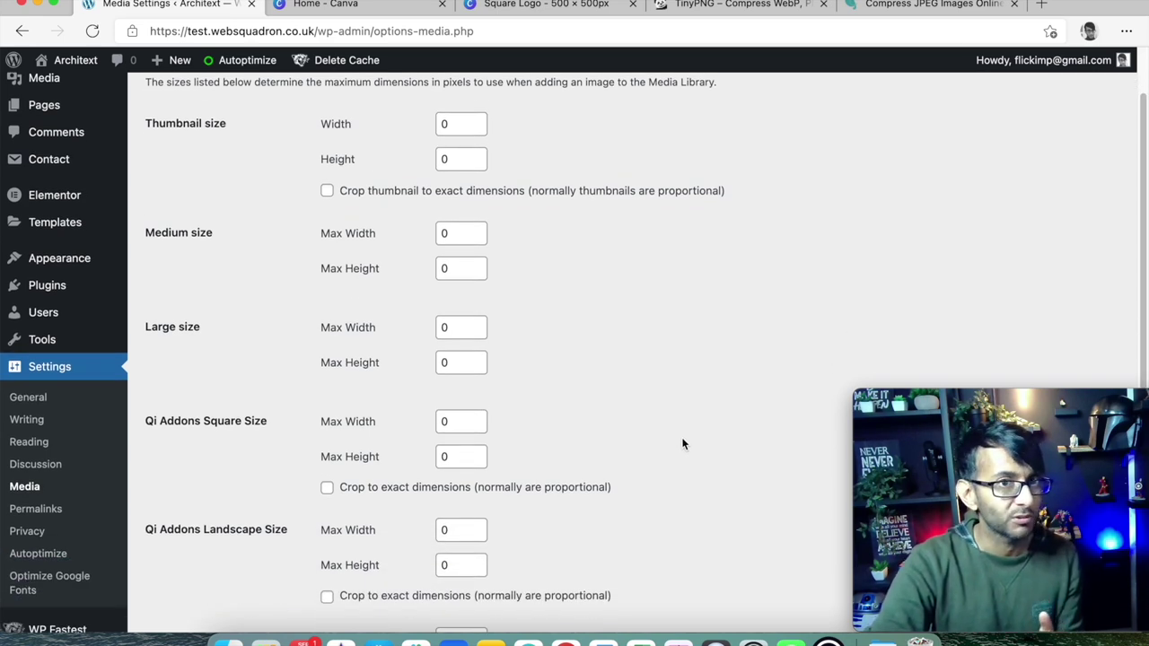
pyautogui.scroll(2, 682, 444)
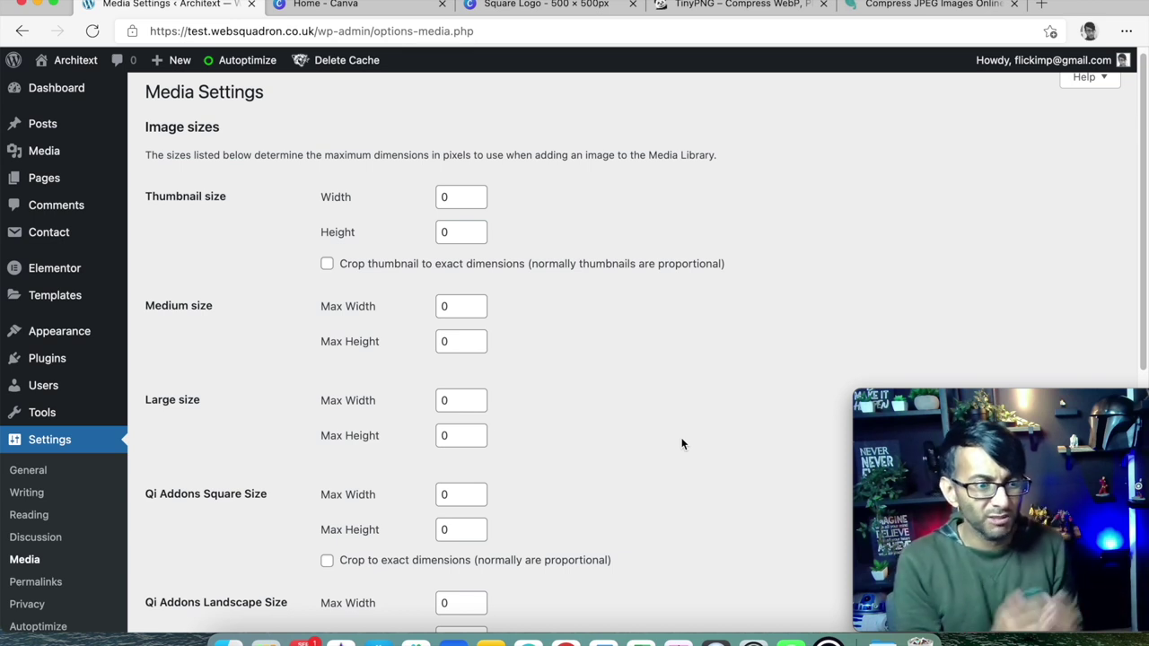
pyautogui.scroll(1, 54, 548)
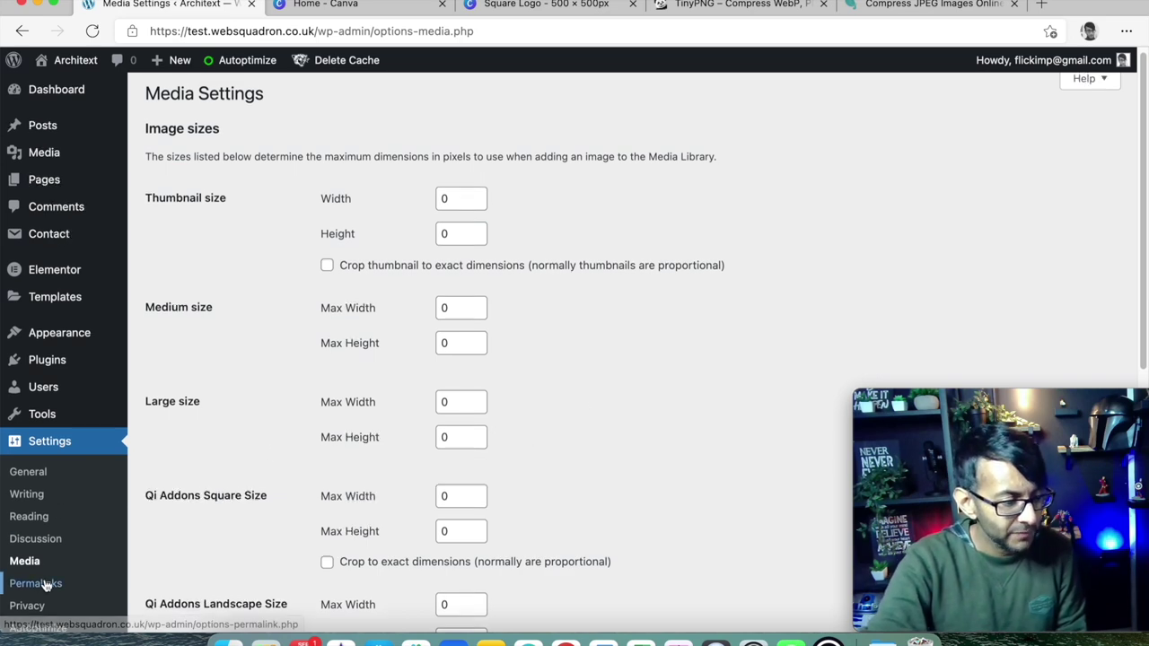
pyautogui.click(45, 585)
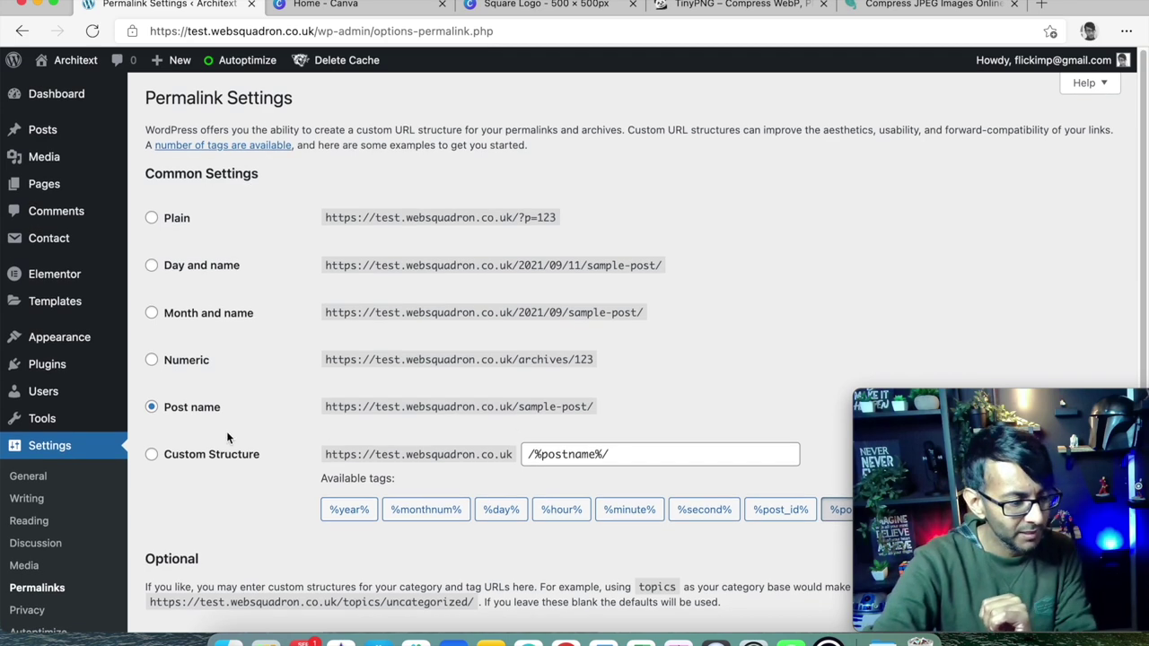
pyautogui.scroll(-3, 225, 436)
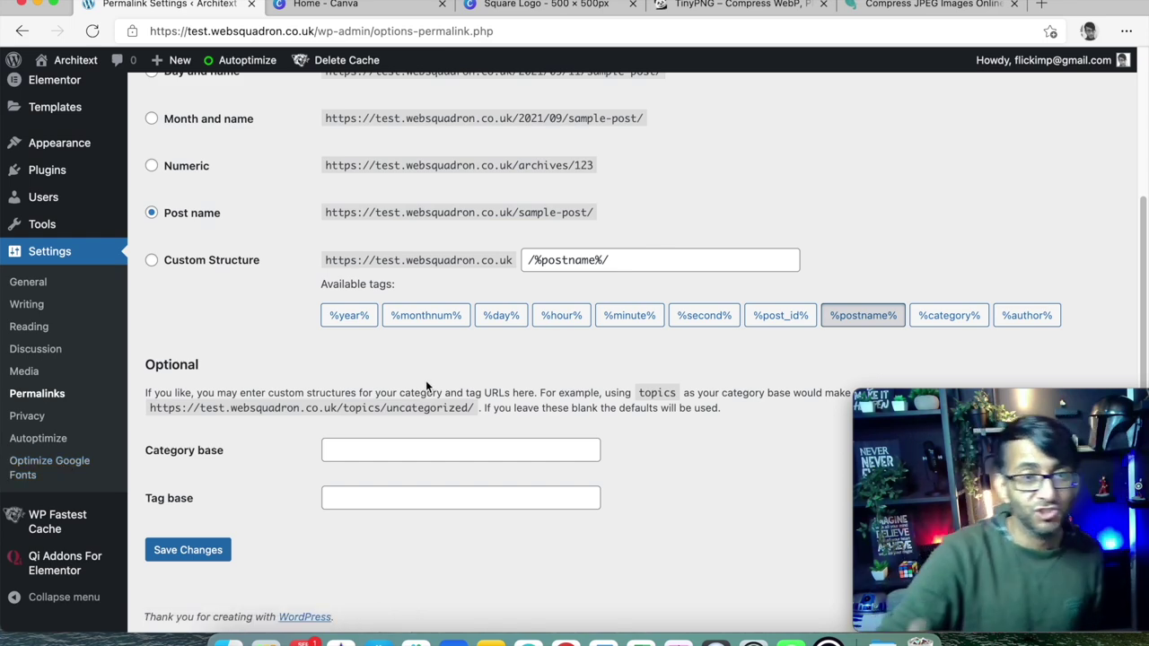
pyautogui.scroll(5, 368, 386)
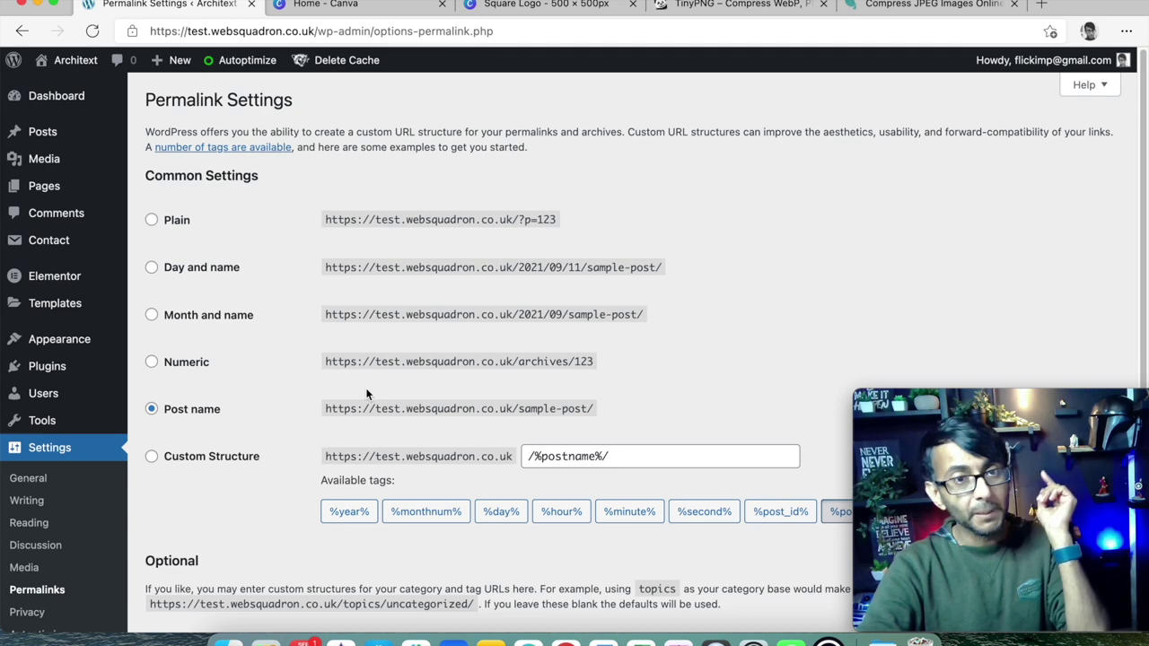
# - Open the list of installed plugins and review every entry from Autoptimize to WP Fastest Cache
pyautogui.moveTo(52, 368)
pyautogui.click(154, 369)
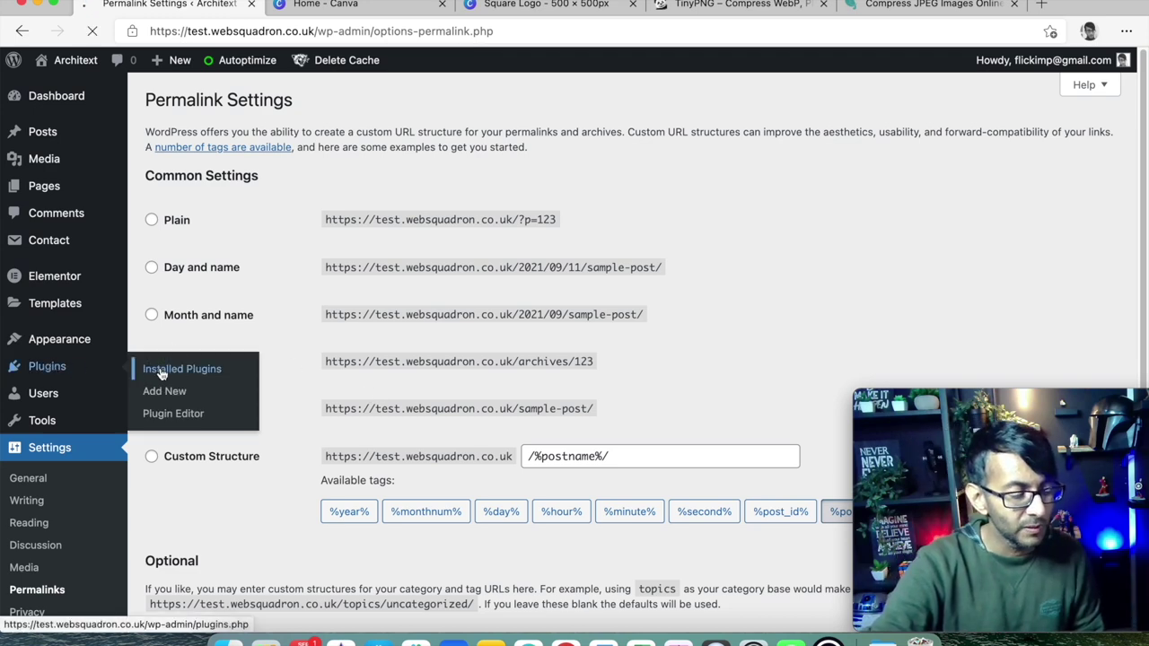
pyautogui.scroll(-1, 667, 337)
pyautogui.scroll(-1, 646, 370)
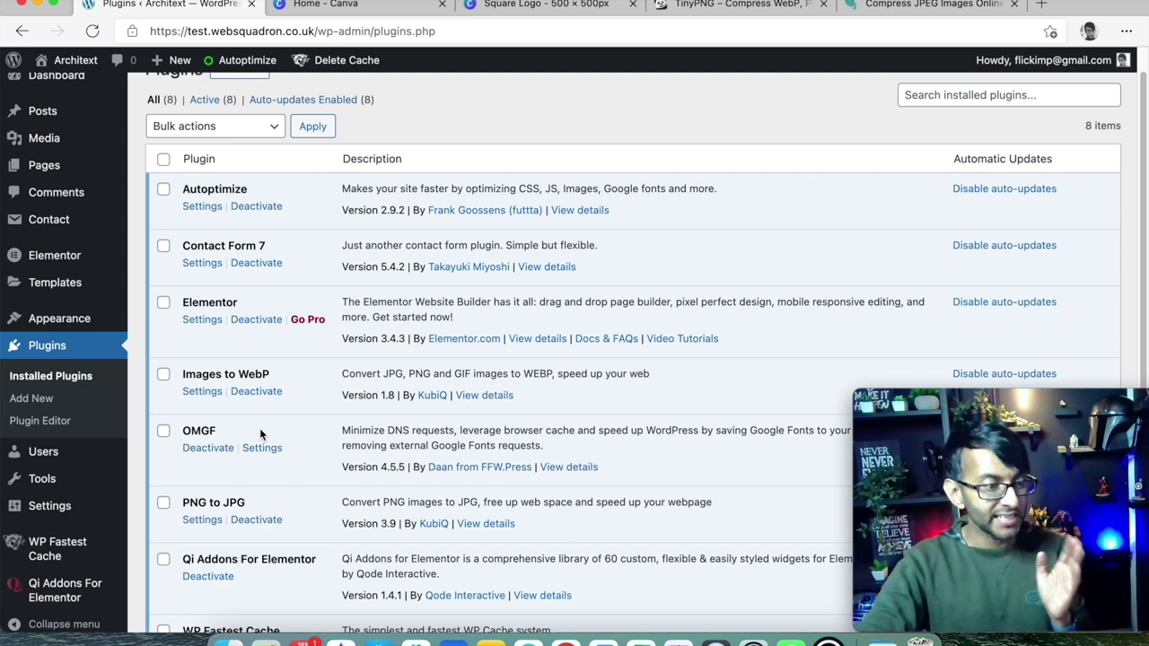
pyautogui.scroll(-1, 278, 484)
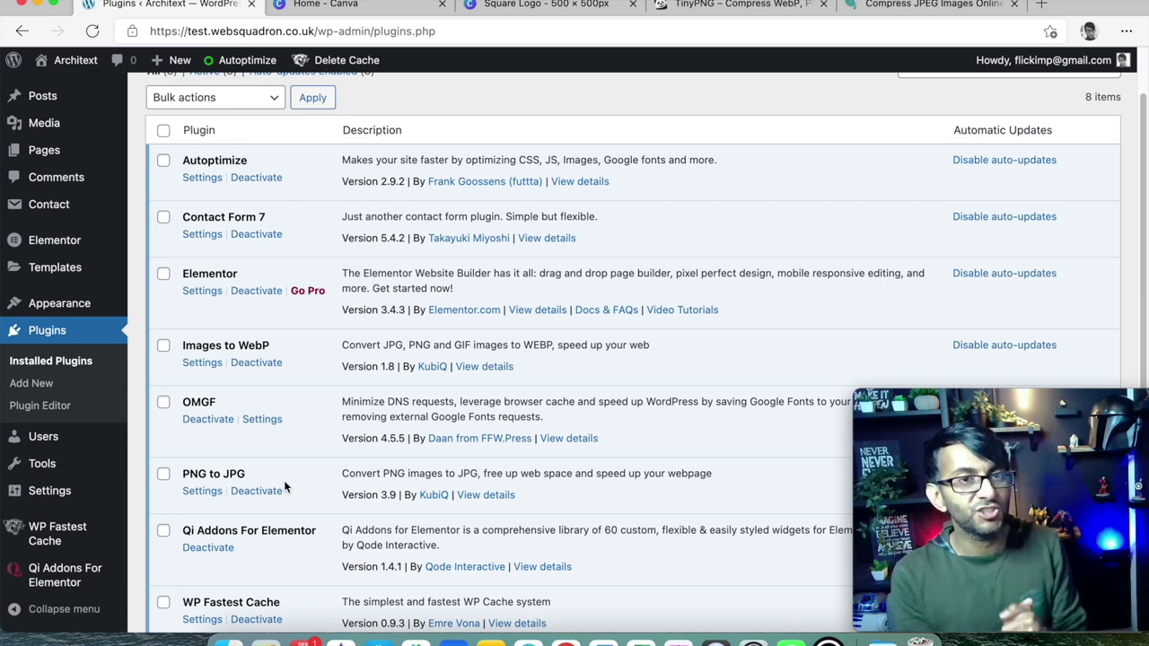
pyautogui.scroll(-1, 278, 538)
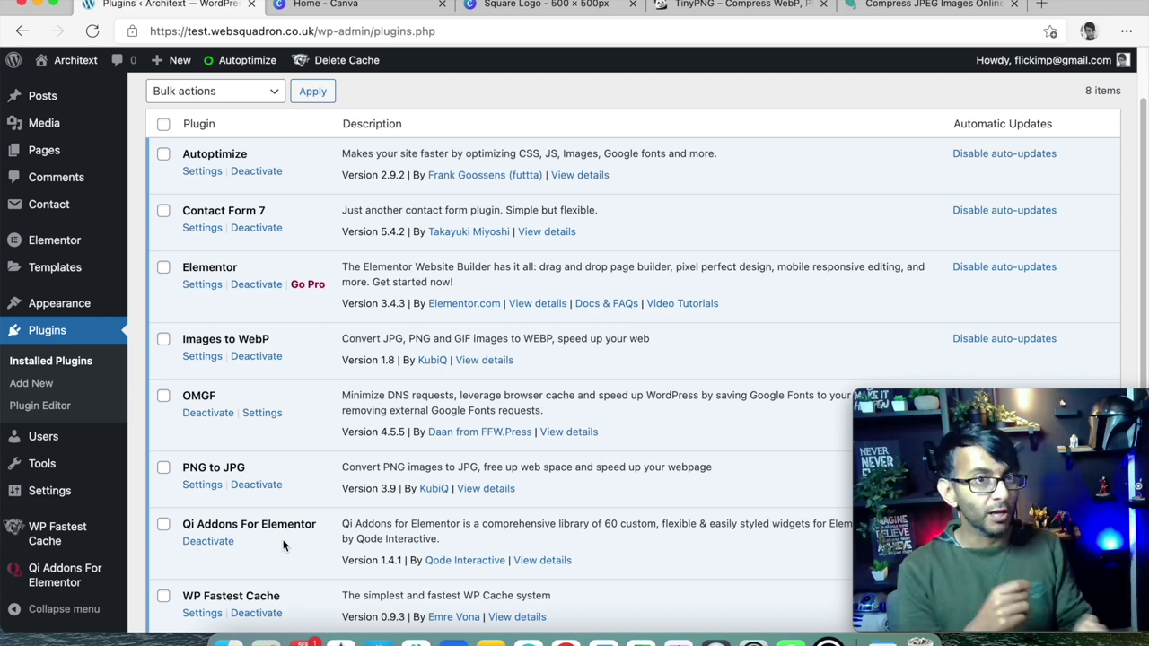
pyautogui.scroll(-3, 287, 530)
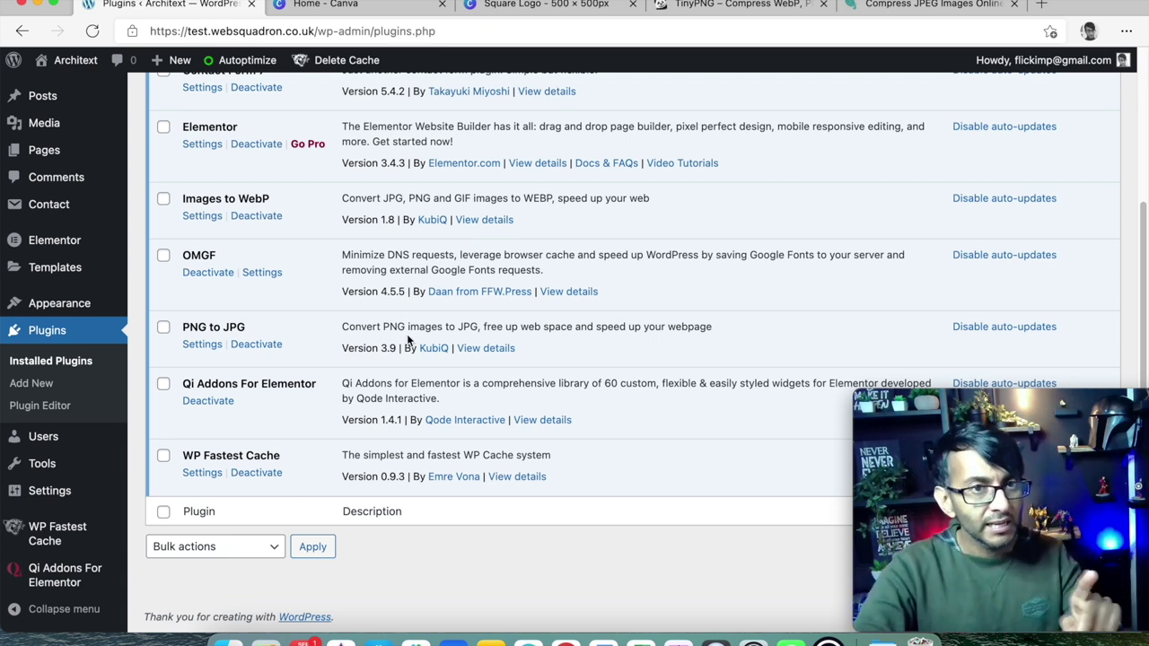
pyautogui.scroll(1, 267, 411)
pyautogui.scroll(5, 272, 404)
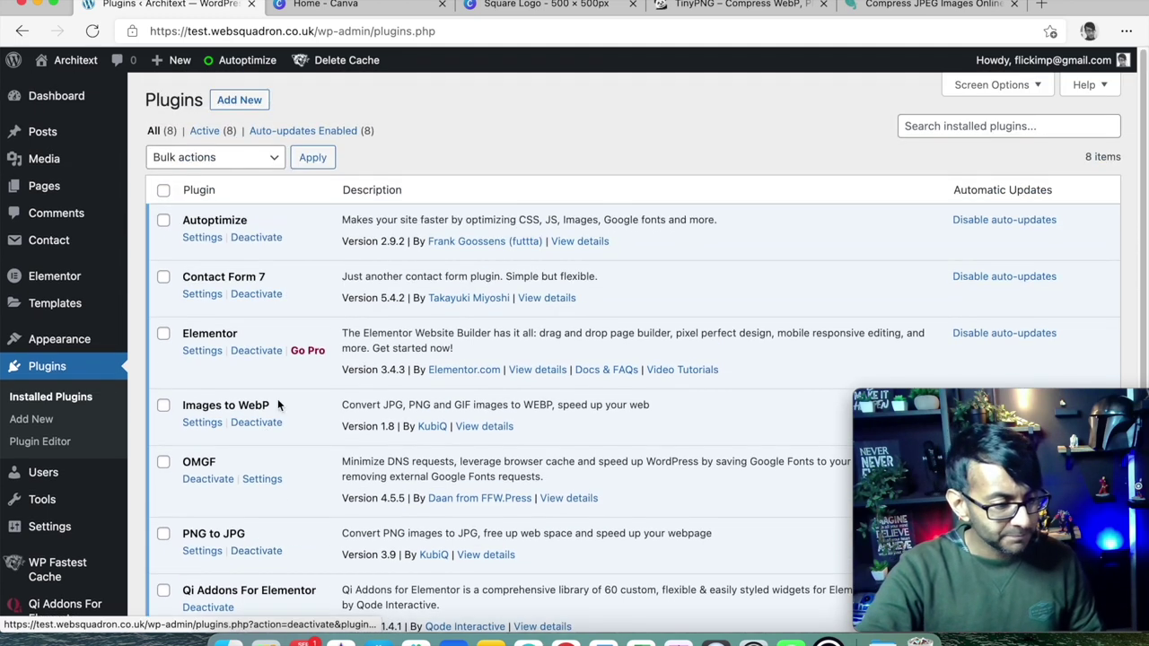
# - Open the WP Fastest Cache settings from the installed plugins and review which caching and minification options are enabled
pyautogui.scroll(-4, 243, 485)
pyautogui.click(202, 538)
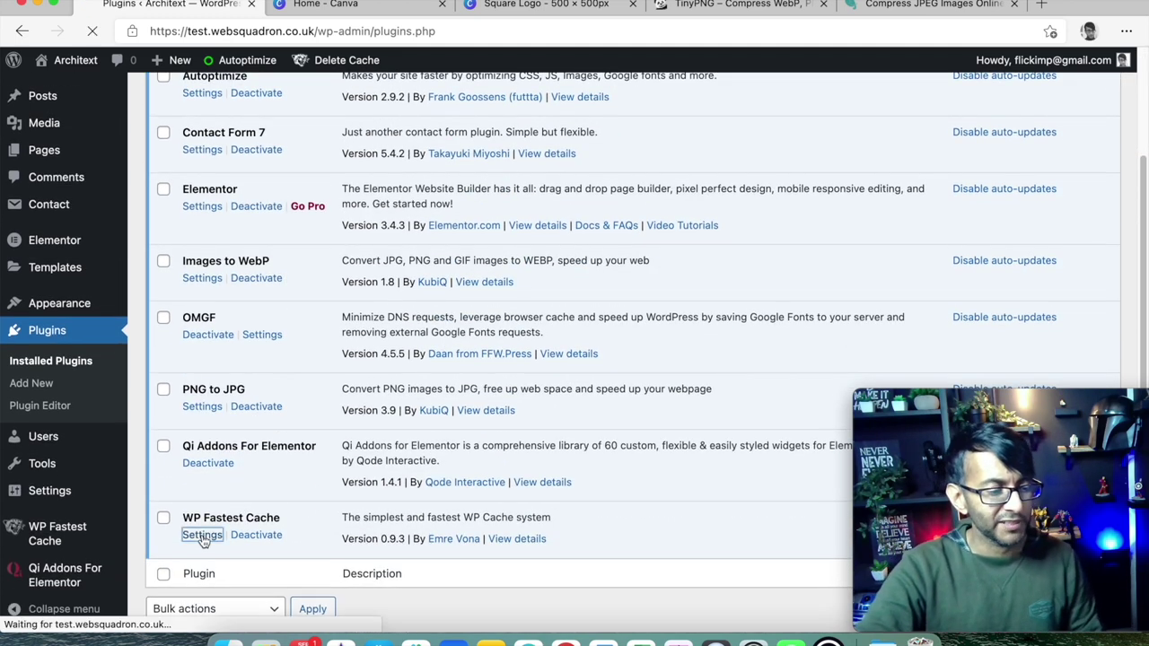
pyautogui.scroll(-2, 668, 430)
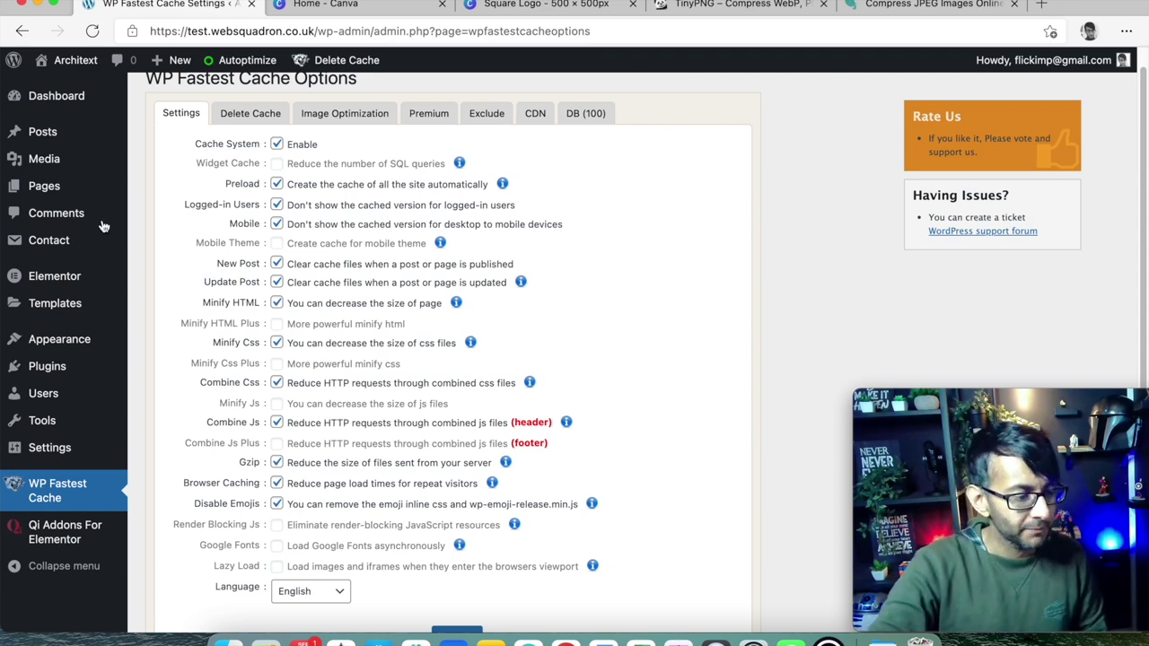
# - Return to the installed plugins, open the Autoptimize settings and review the JavaScript options
pyautogui.click(21, 31)
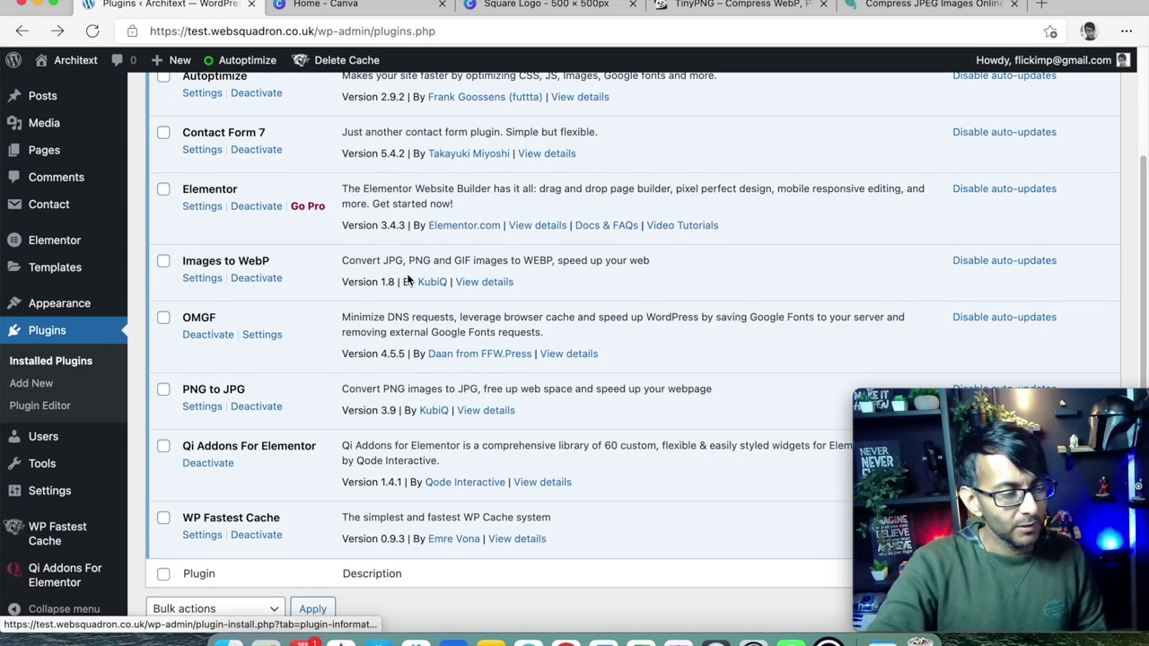
pyautogui.scroll(3, 358, 285)
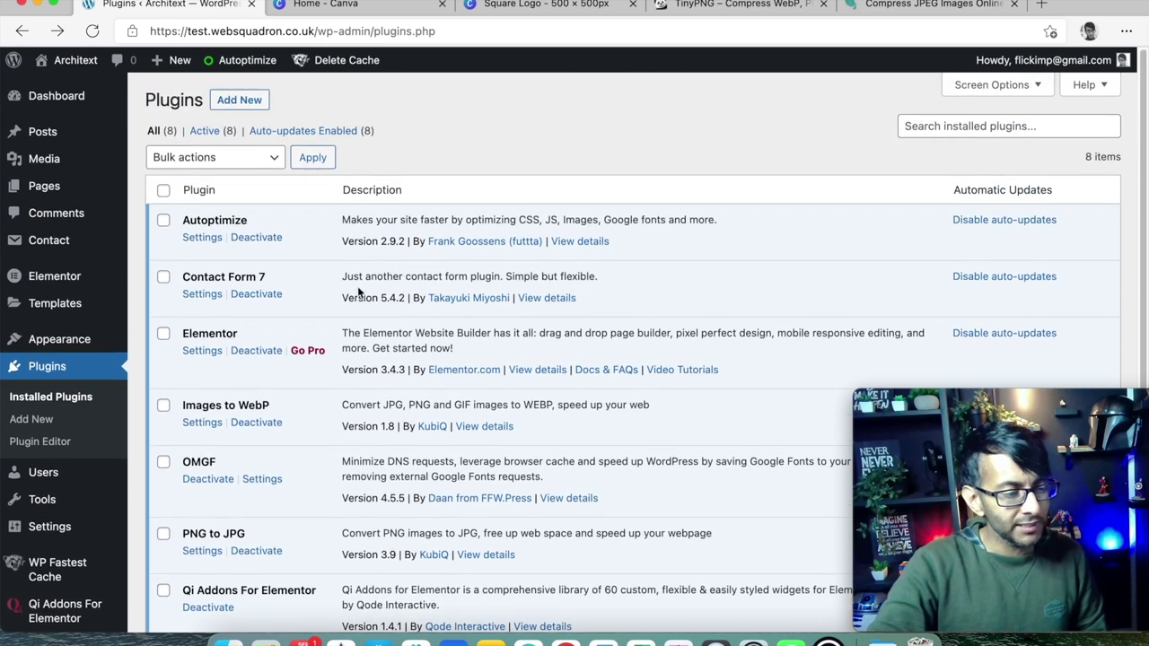
pyautogui.click(203, 237)
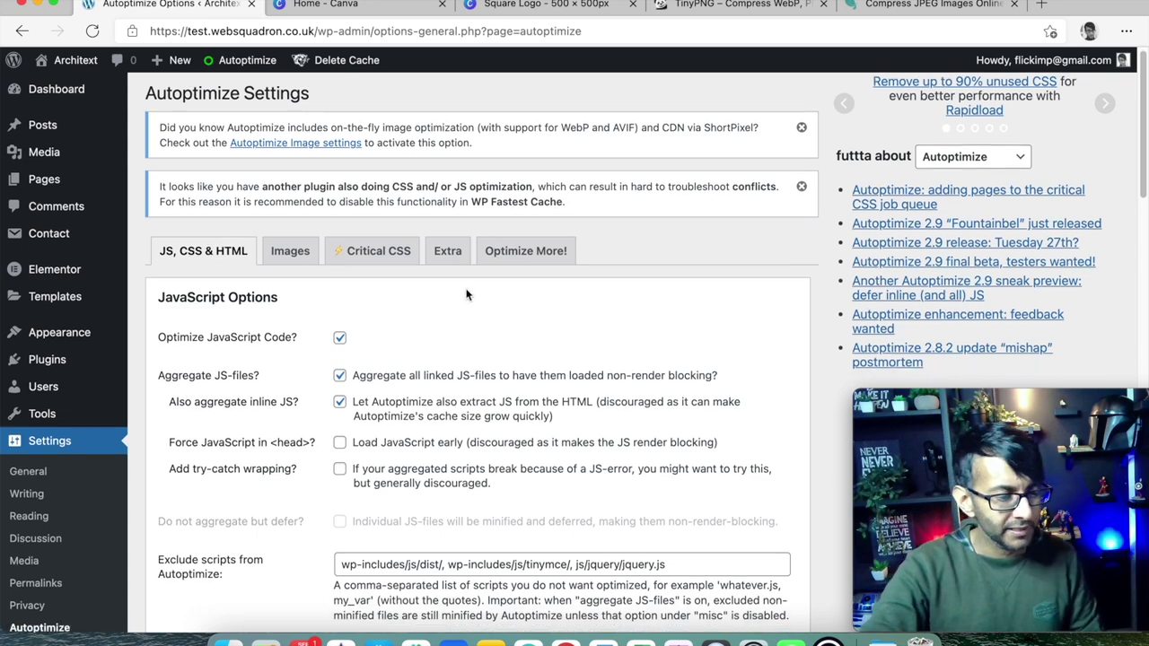
pyautogui.scroll(-2, 465, 293)
pyautogui.scroll(-3, 506, 318)
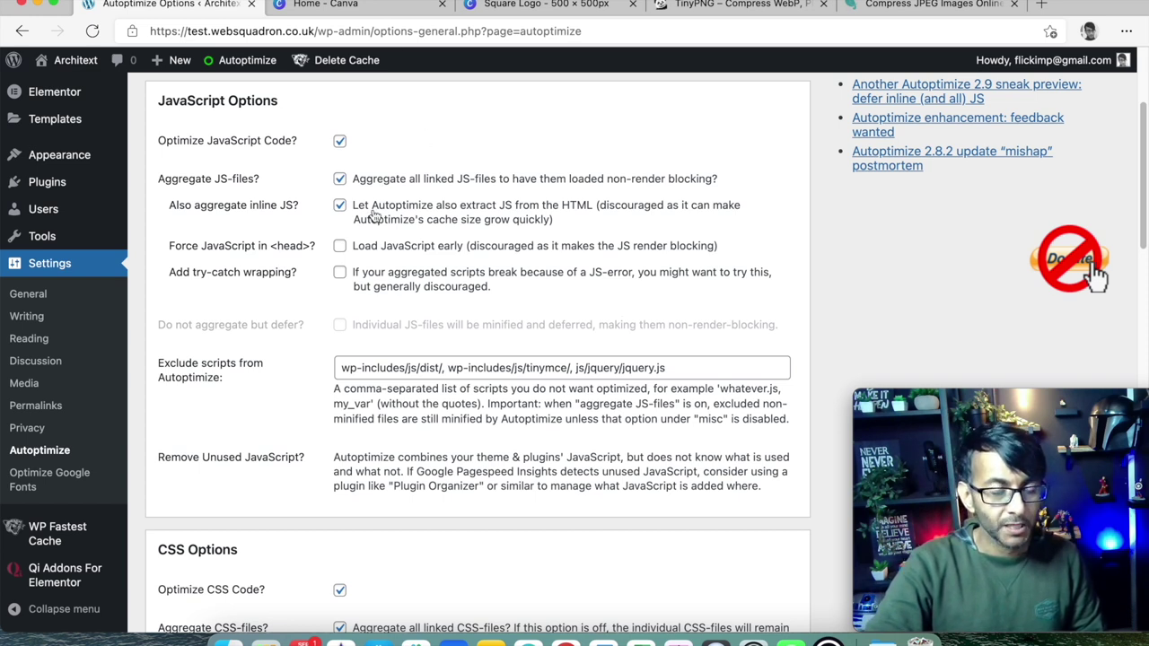
pyautogui.click(687, 368)
pyautogui.write(',')
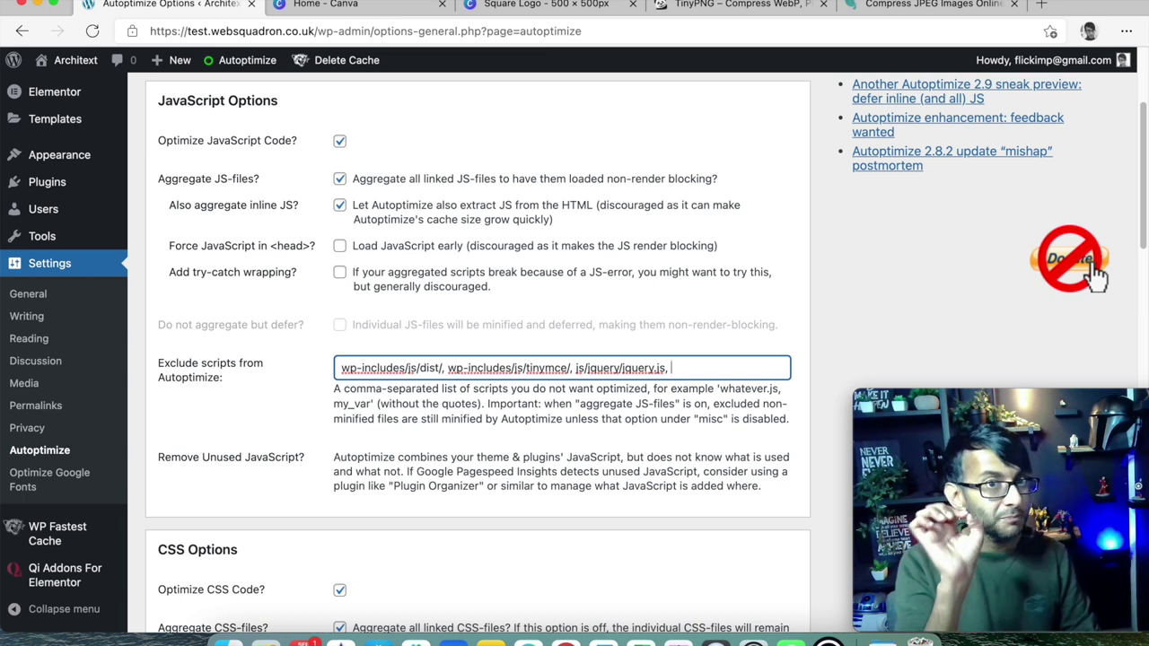
pyautogui.press('BackSpace')
pyautogui.press('BackSpace')
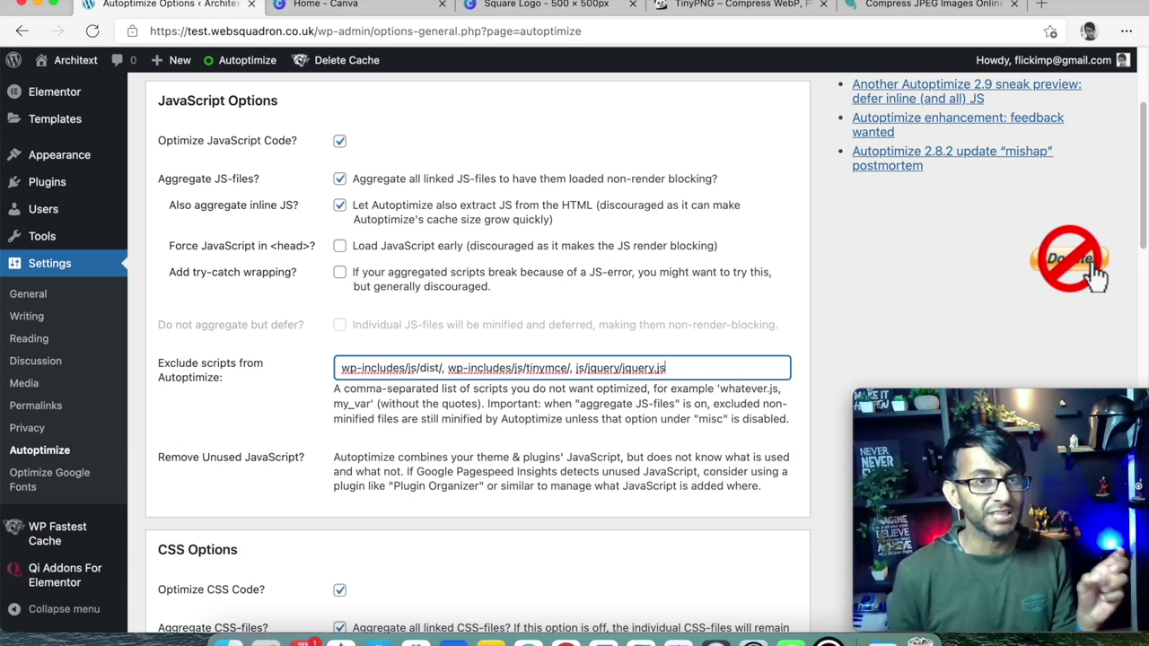
# - Review Autoptimize's CSS options with their exclusion list, and the HTML, CDN, cache and miscellaneous options
pyautogui.scroll(-5, 429, 332)
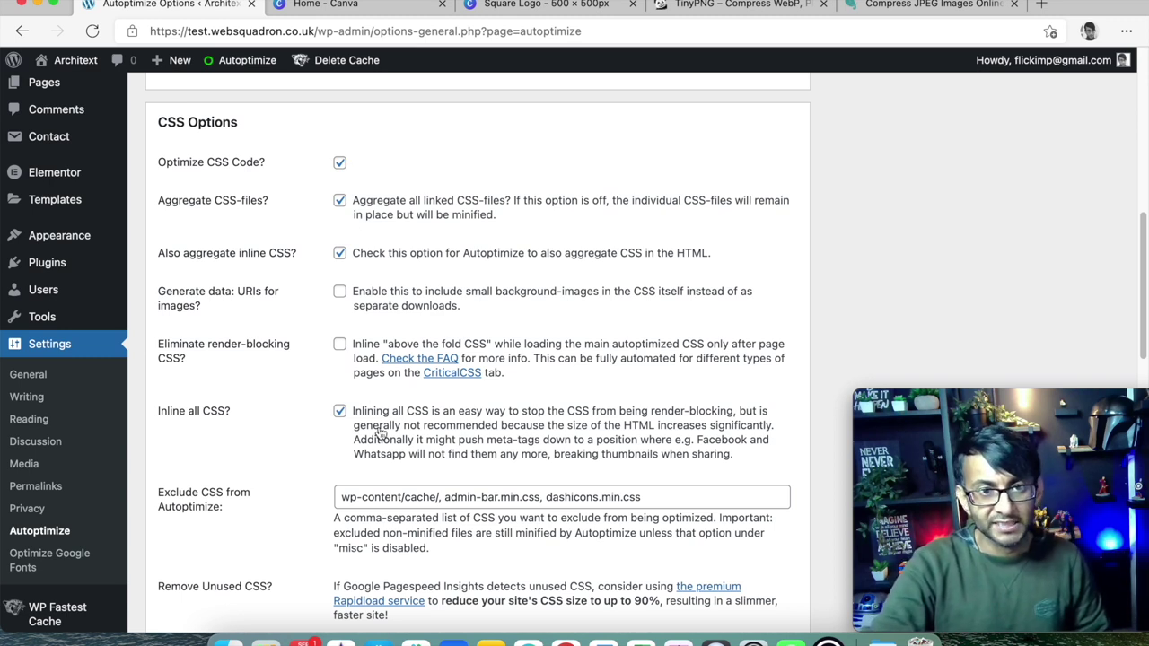
pyautogui.click(666, 497)
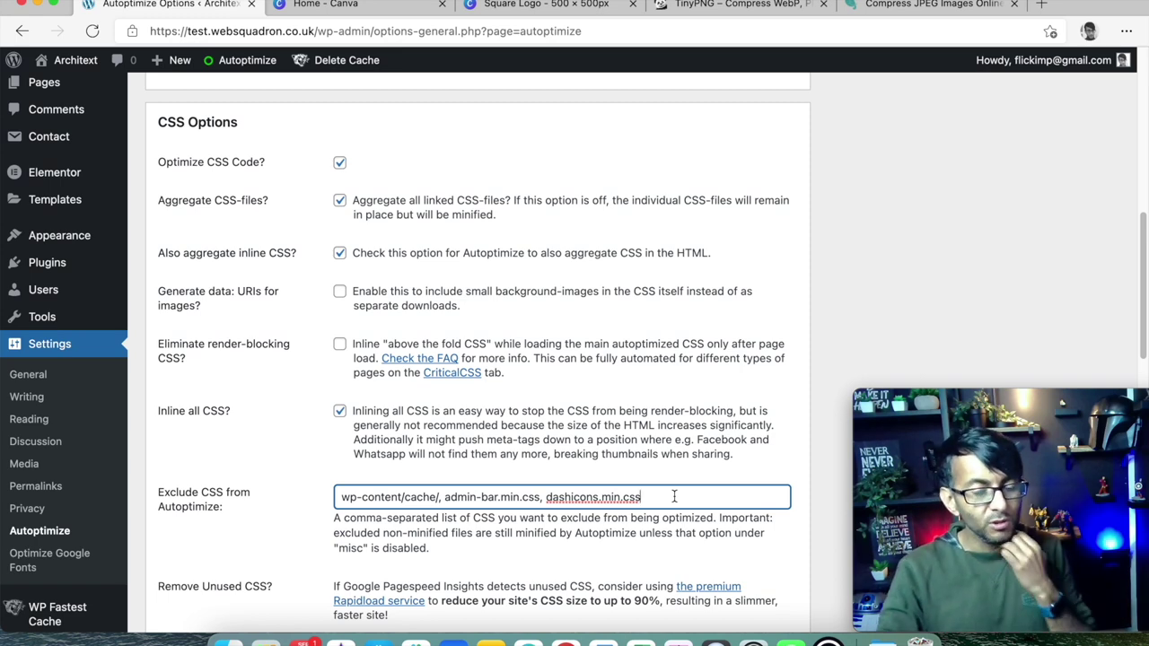
pyautogui.scroll(-5, 675, 496)
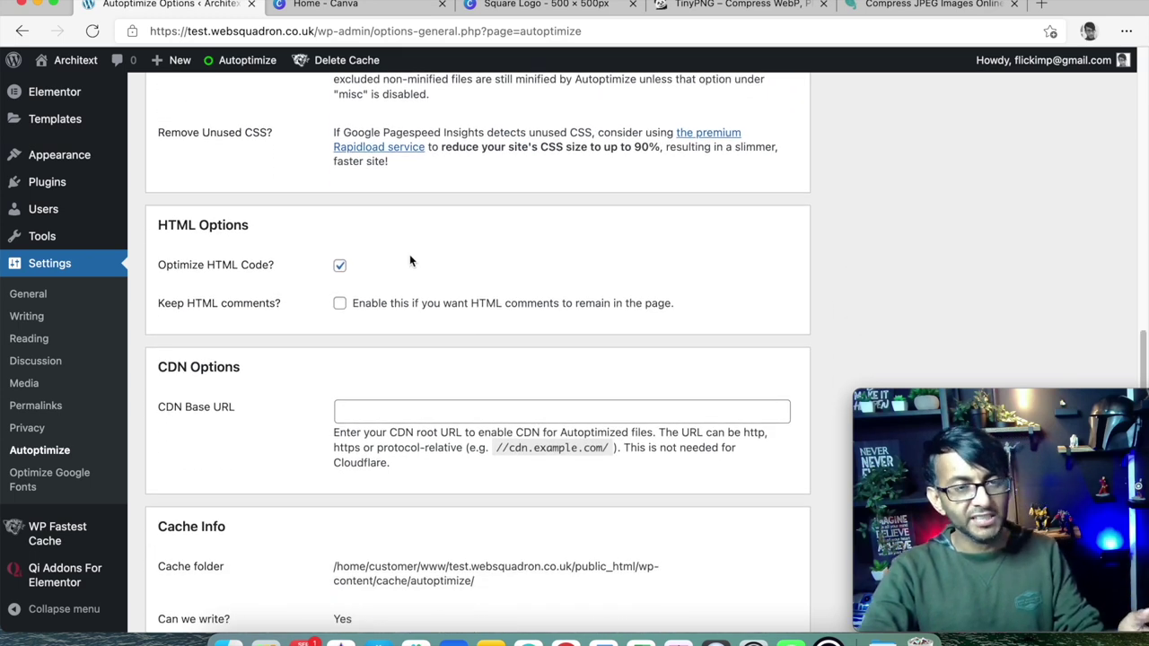
pyautogui.scroll(-3, 470, 318)
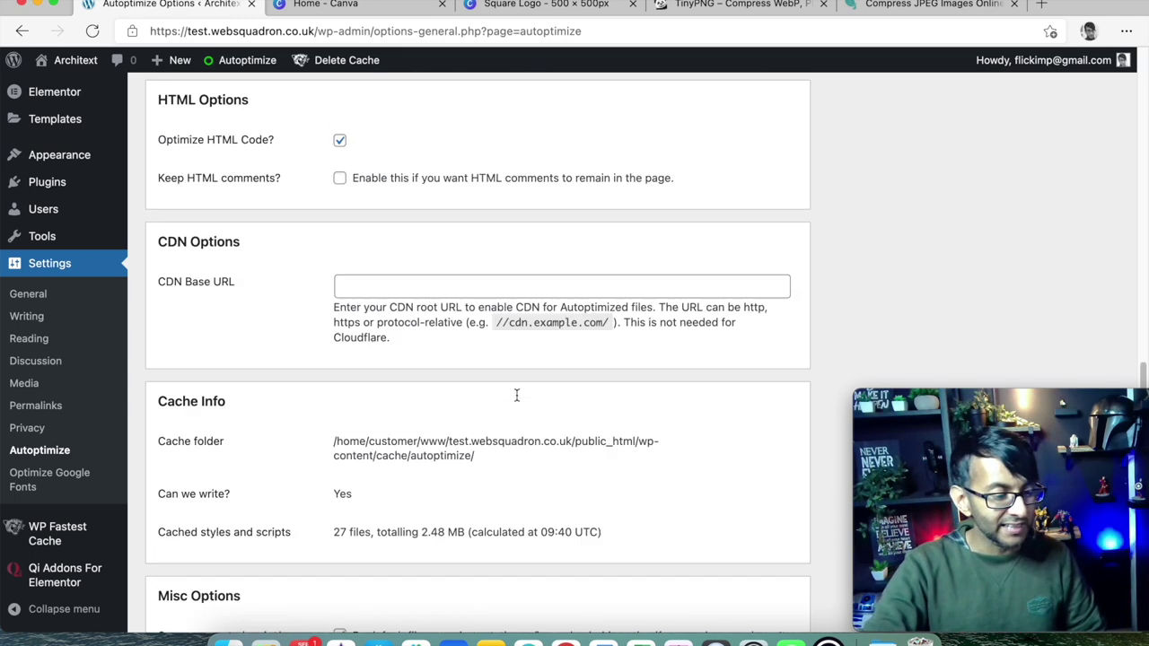
pyautogui.scroll(-3, 589, 485)
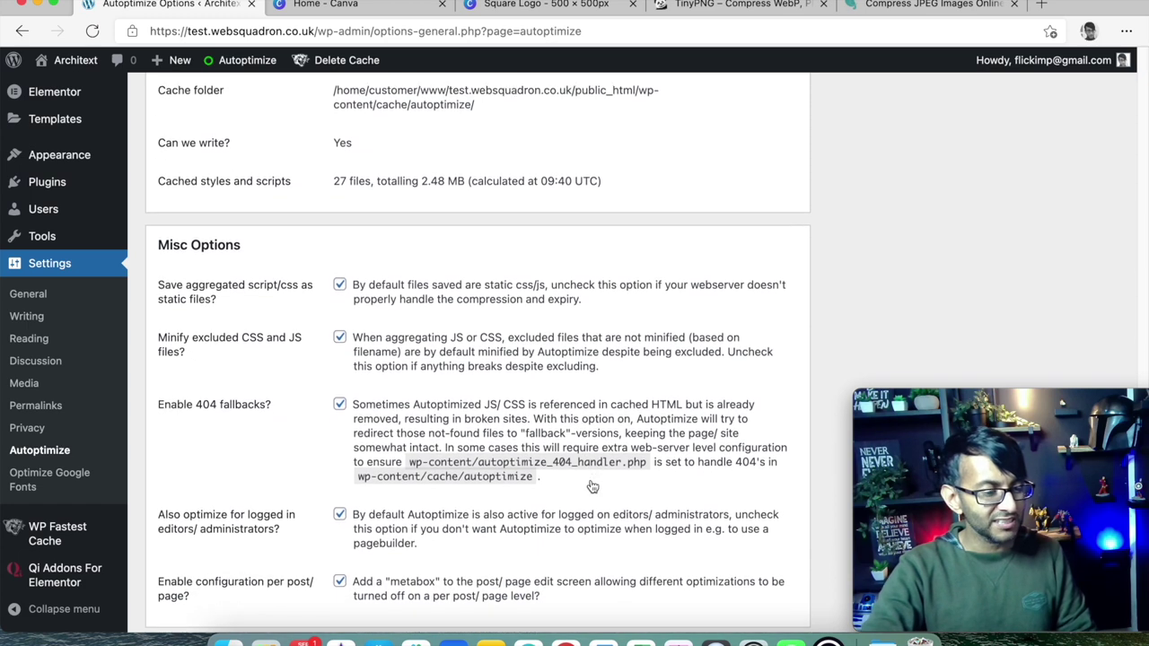
pyautogui.scroll(1, 648, 516)
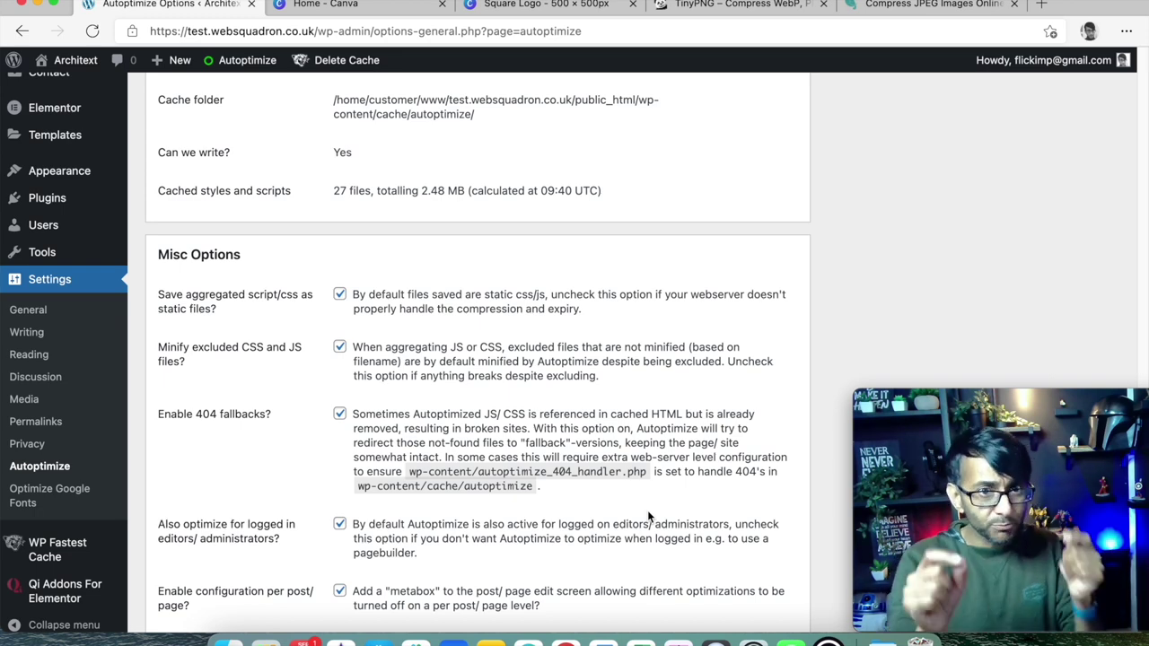
# - Open Autoptimize's image optimization settings and examine the lazy-load option and the nth-image value
pyautogui.scroll(20, 647, 509)
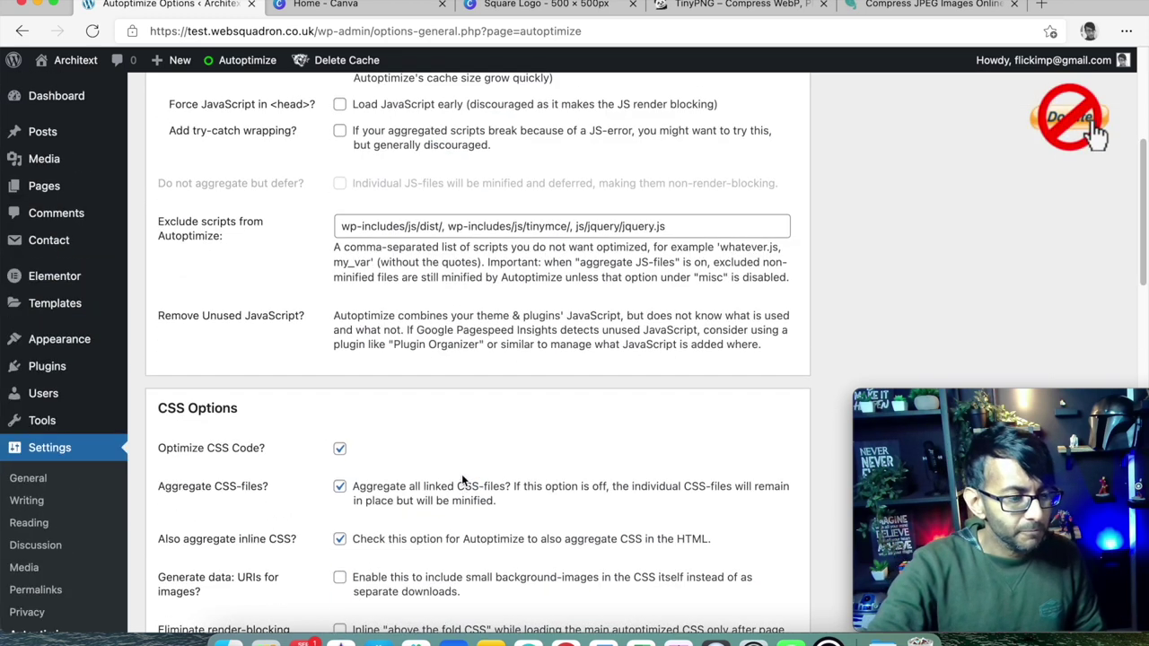
pyautogui.click(313, 259)
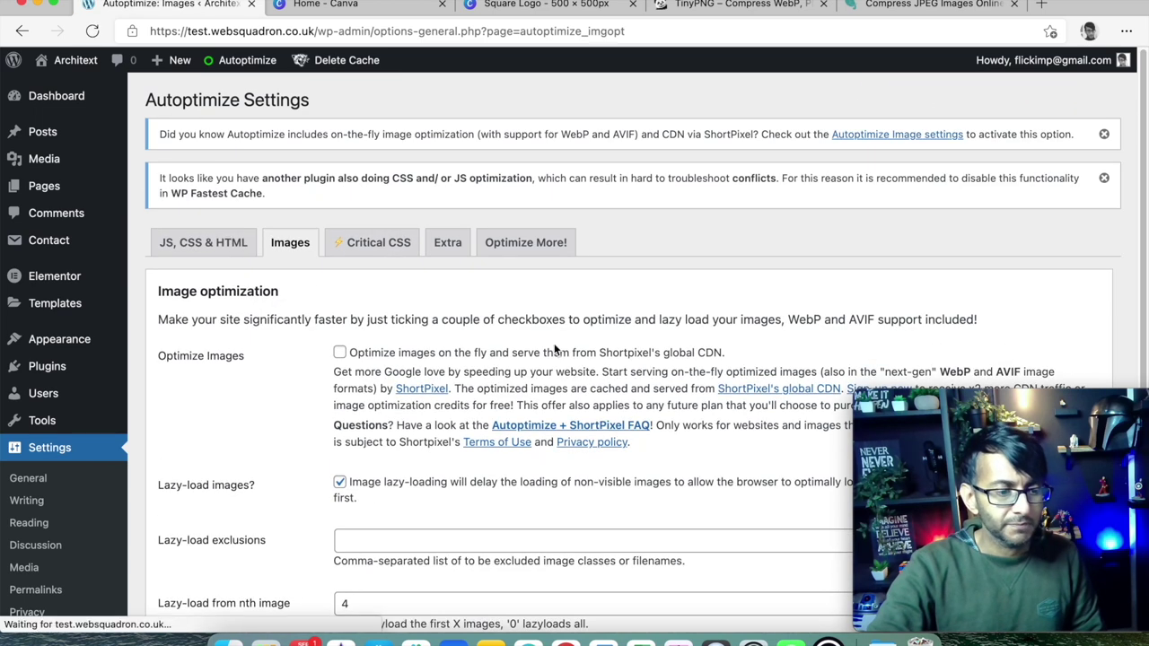
pyautogui.scroll(-3, 554, 347)
pyautogui.scroll(-2, 561, 359)
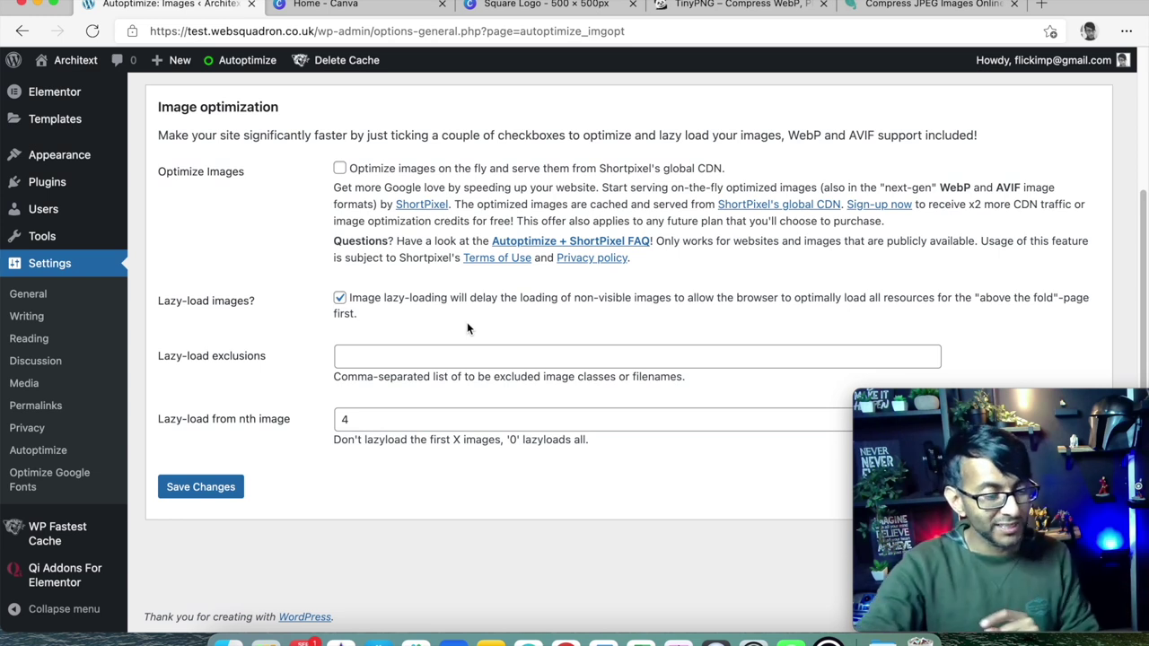
pyautogui.click(339, 298)
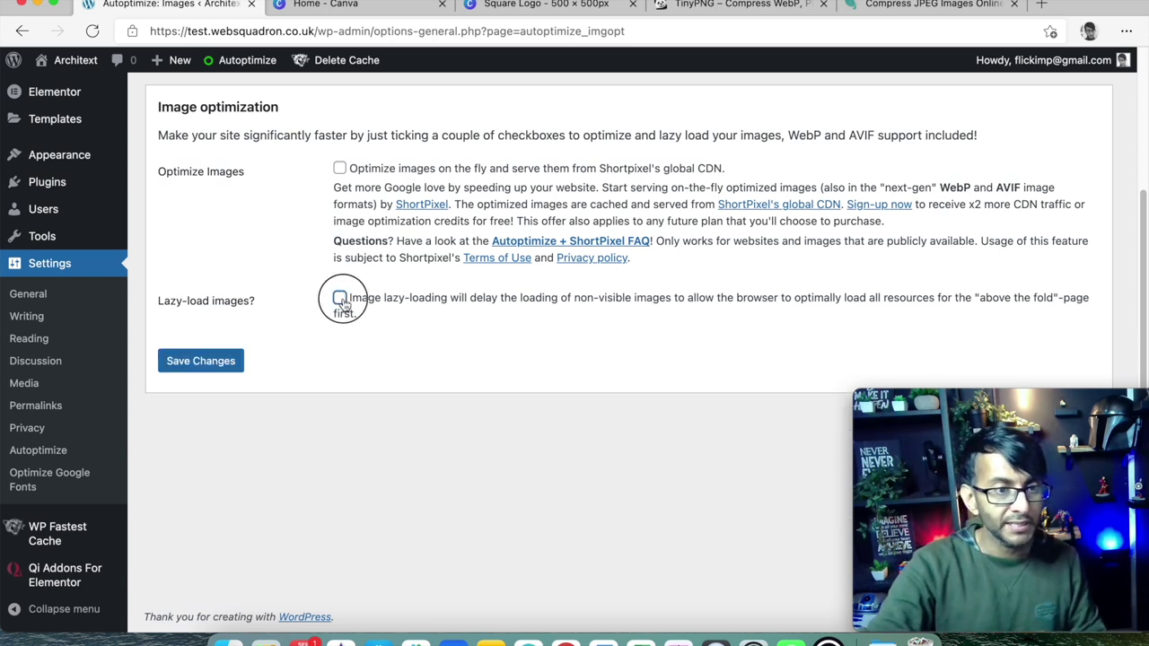
pyautogui.click(339, 299)
pyautogui.click(397, 423)
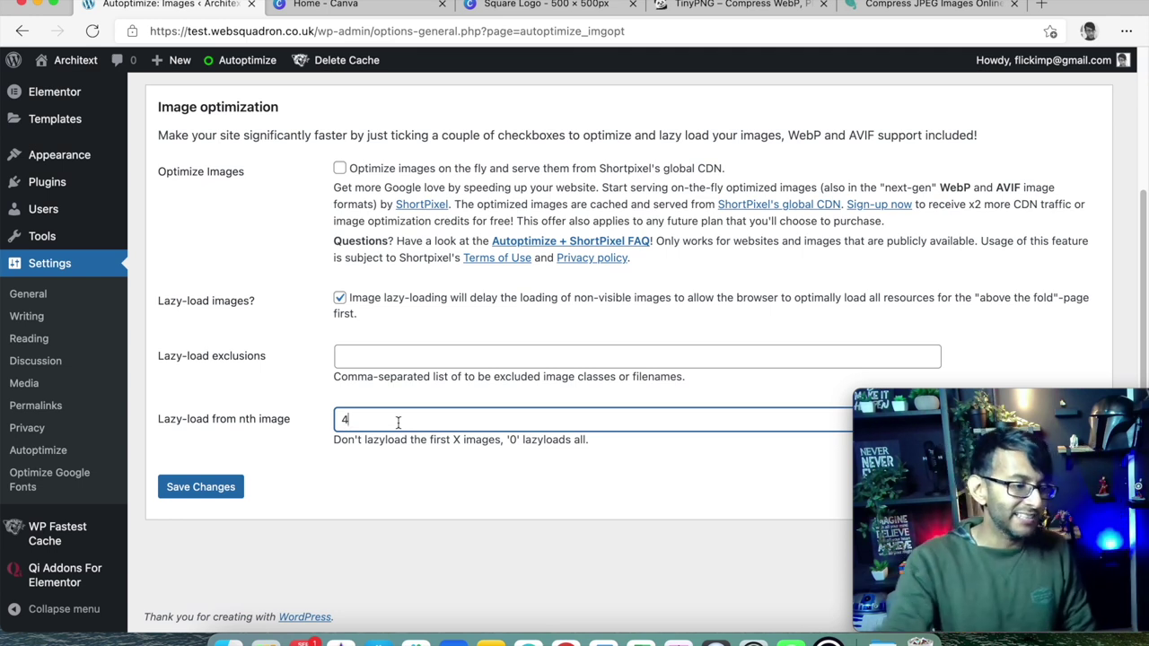
# - Review Autoptimize's extra auto-optimizations, including the Google Fonts, emoji and query string options
pyautogui.scroll(3, 384, 416)
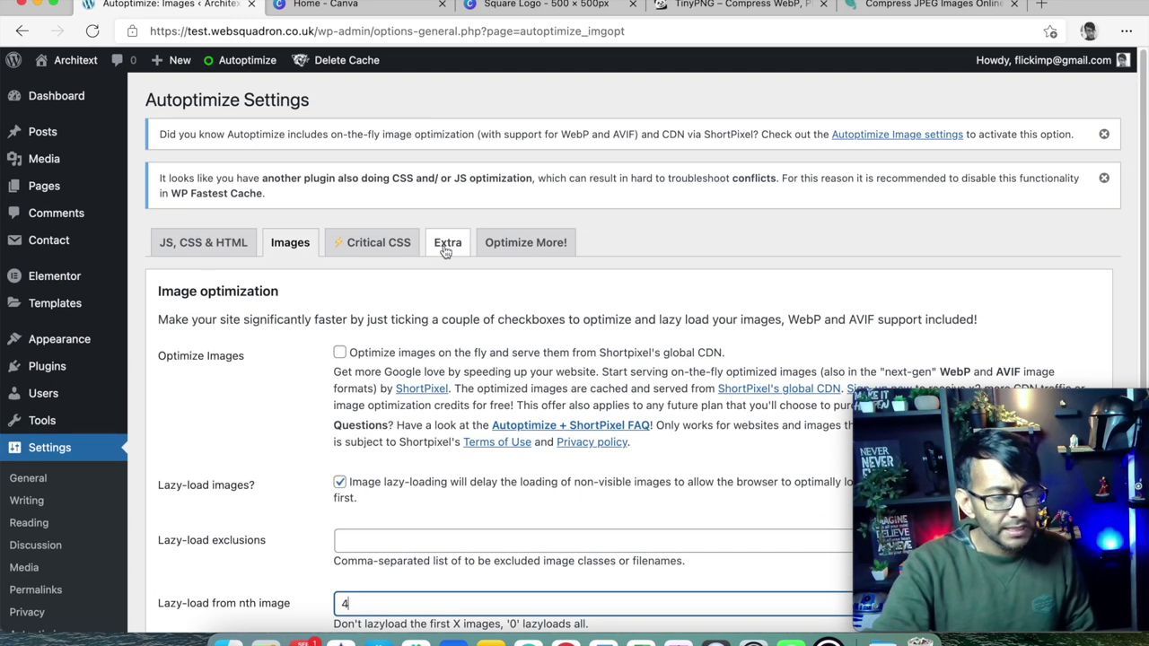
pyautogui.click(447, 245)
pyautogui.scroll(-2, 552, 336)
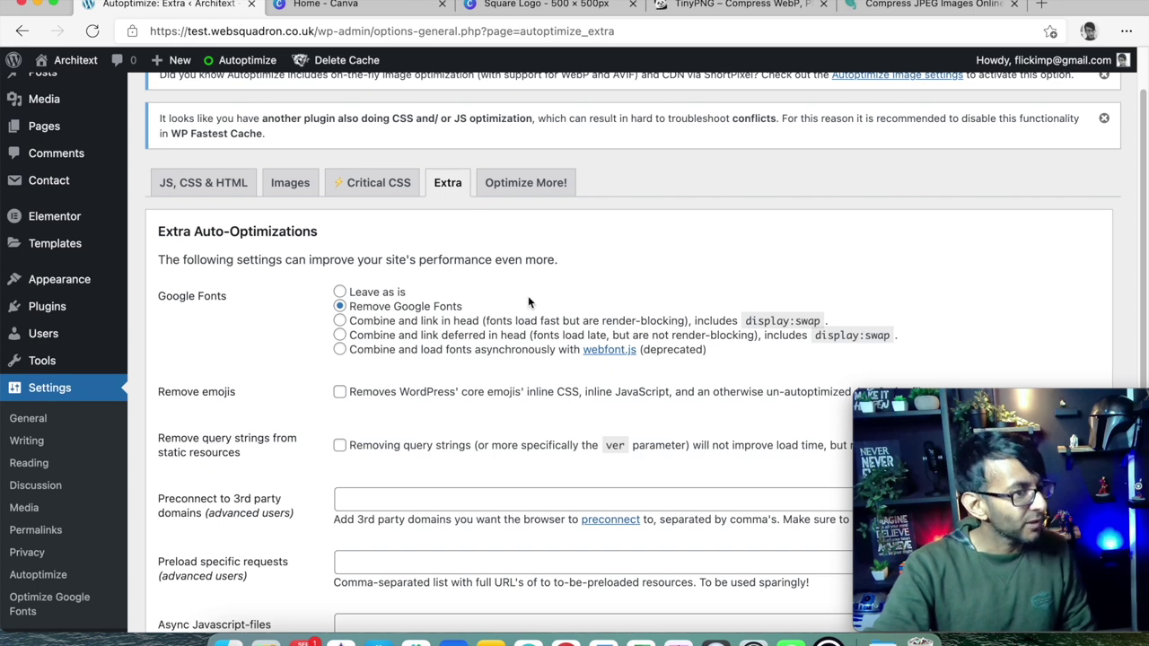
pyautogui.scroll(-5, 528, 297)
pyautogui.scroll(4, 528, 296)
pyautogui.scroll(-1, 530, 305)
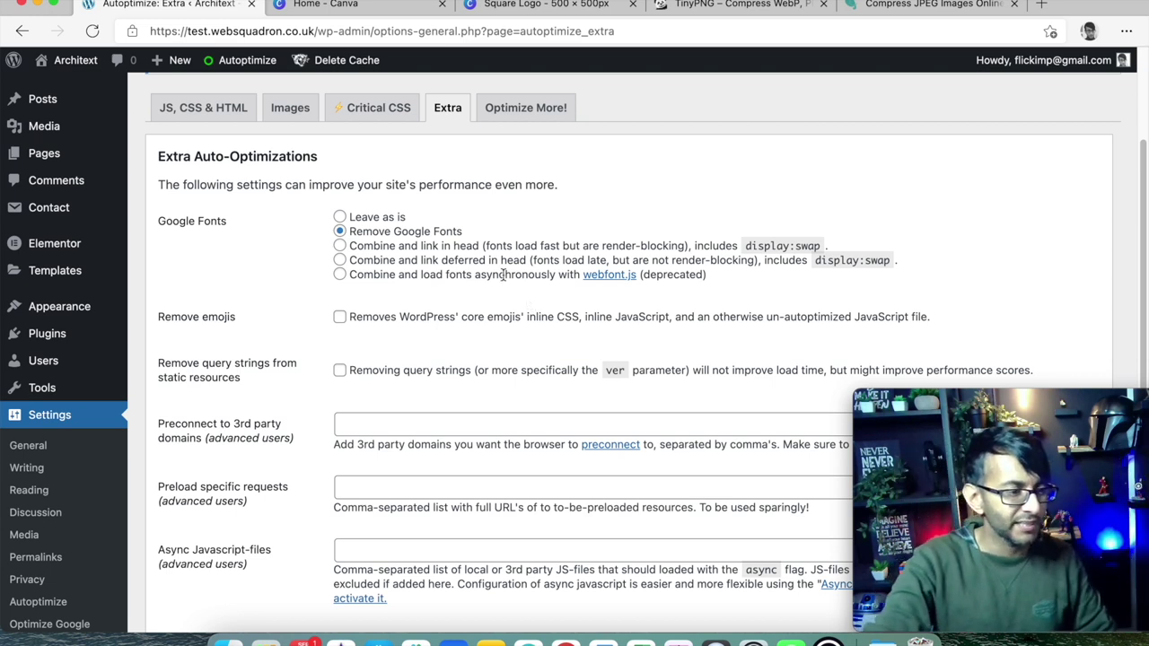
# - Return to the installed plugins and open the Contact Form 7 settings to view the contact form and its shortcode
pyautogui.click(21, 33)
pyautogui.click(21, 32)
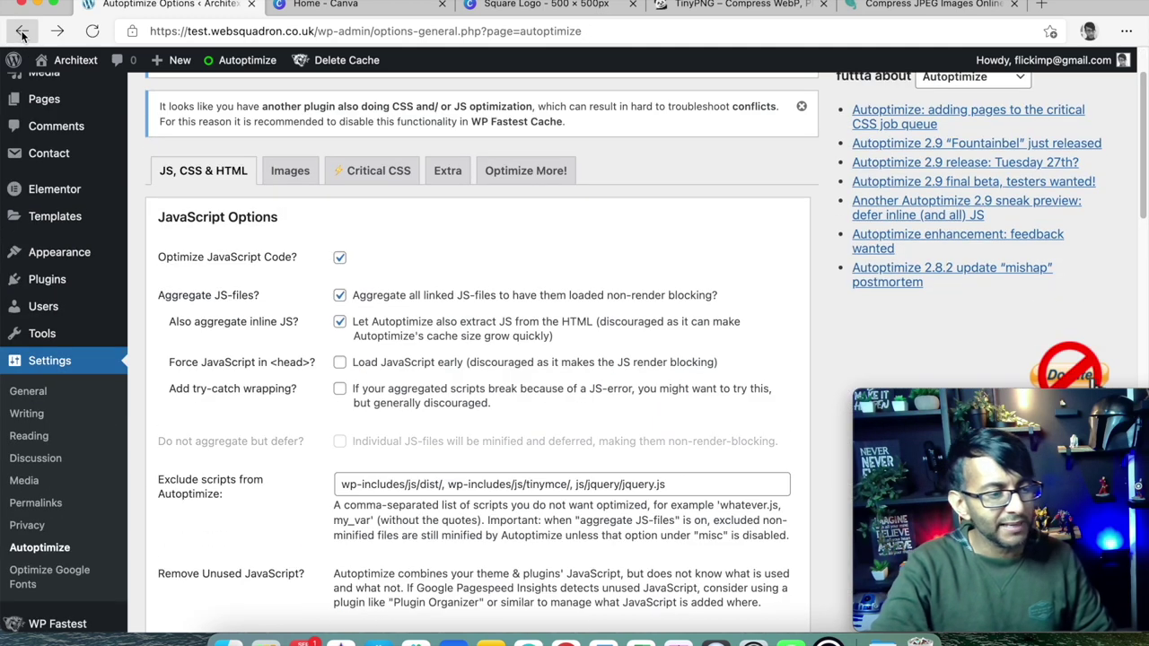
pyautogui.click(22, 32)
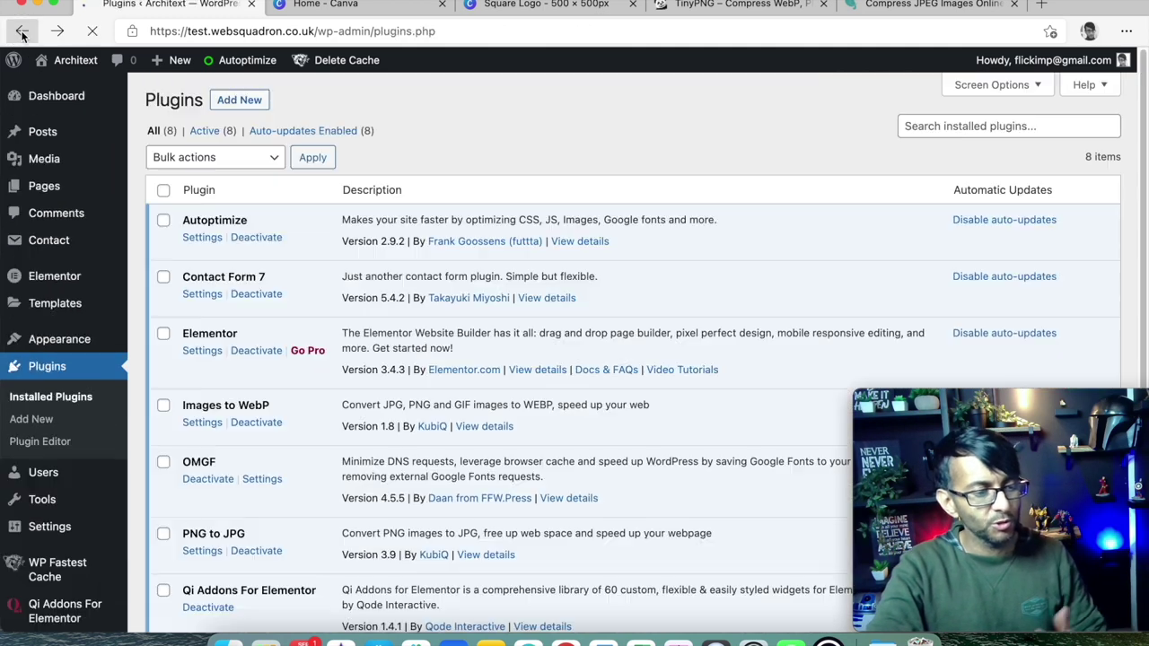
pyautogui.click(205, 296)
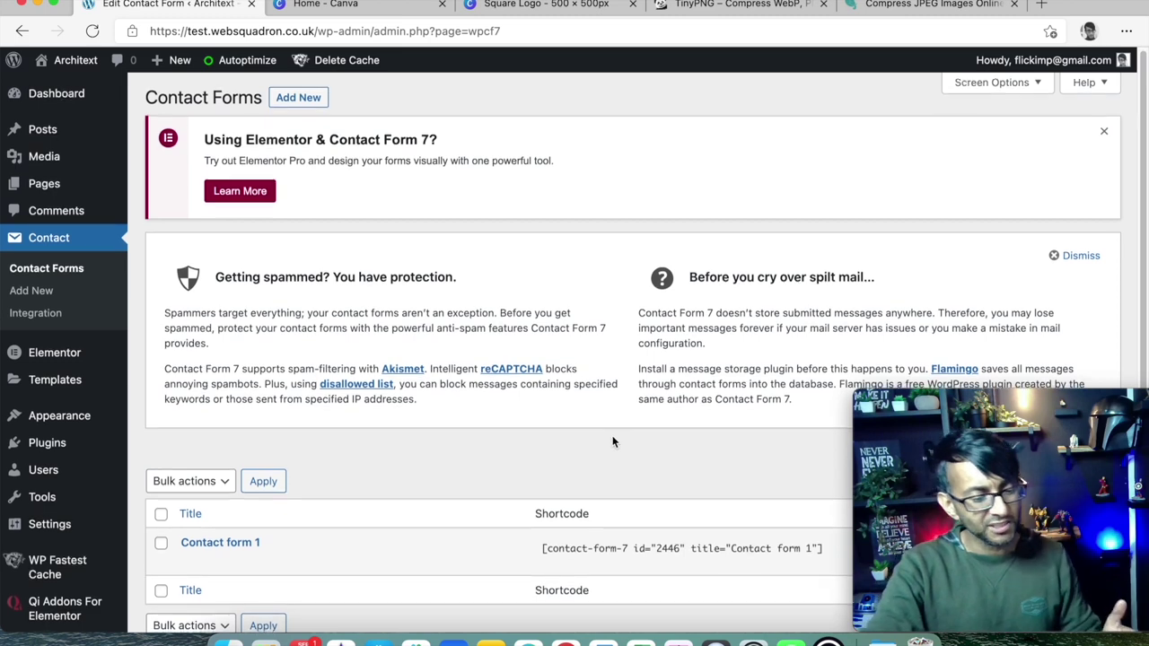
pyautogui.scroll(-1, 611, 440)
pyautogui.scroll(1, 593, 440)
pyautogui.scroll(-1, 395, 518)
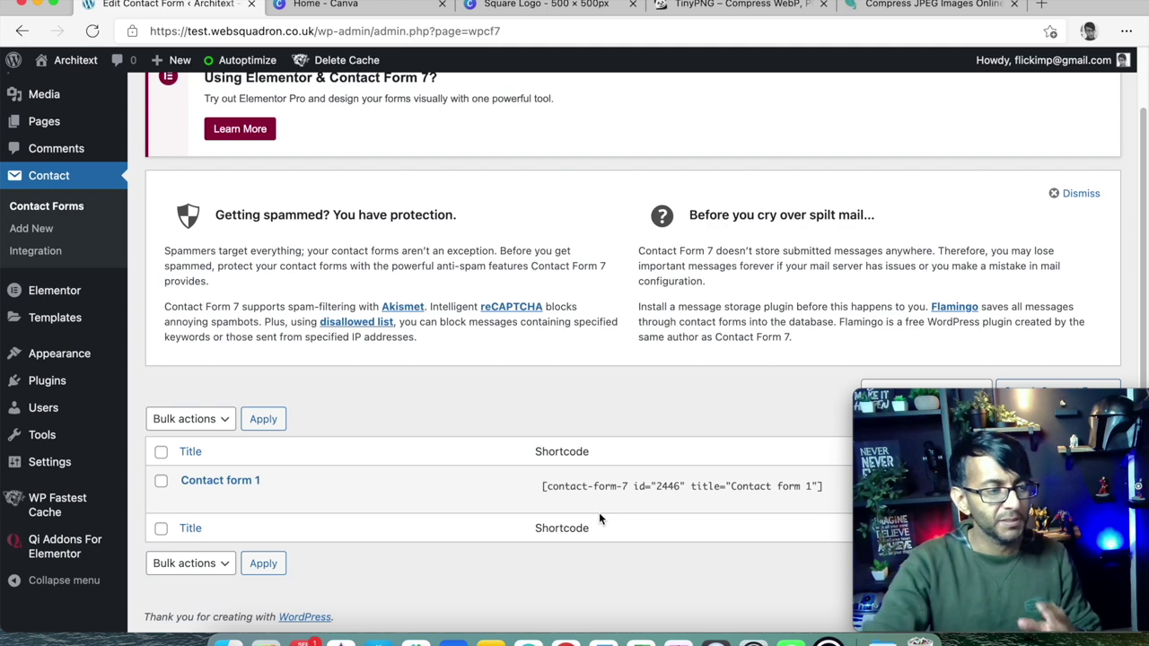
# - Open the Elementor settings from the installed plugins and review the General, Style, Integrations and Advanced options
pyautogui.click(46, 380)
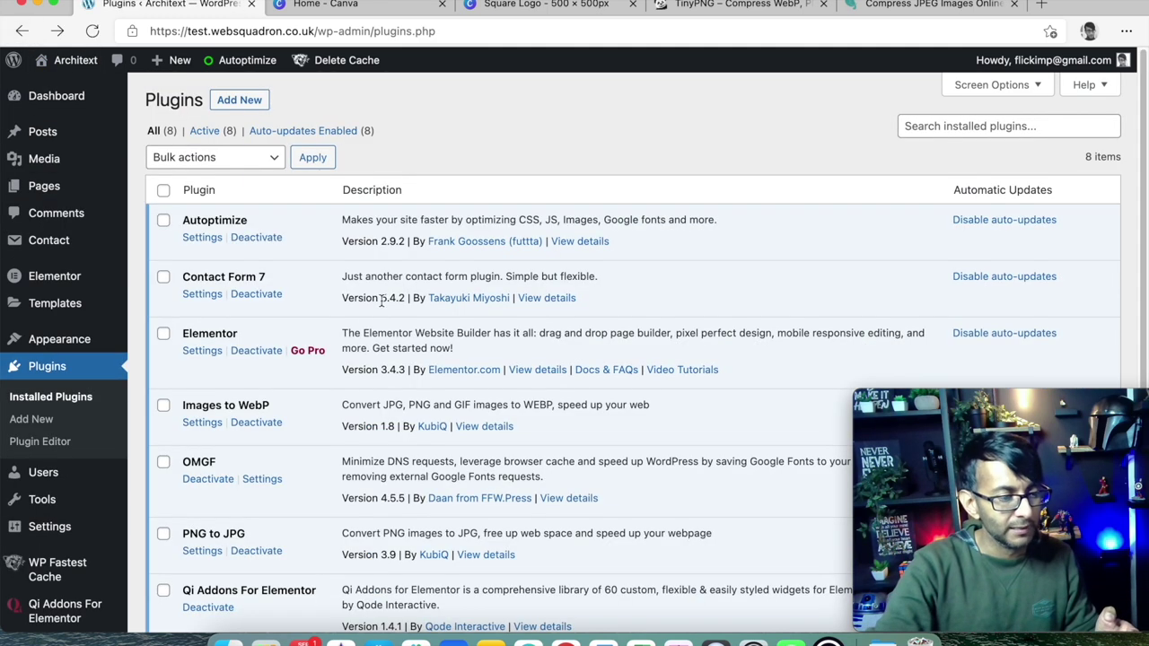
pyautogui.click(206, 352)
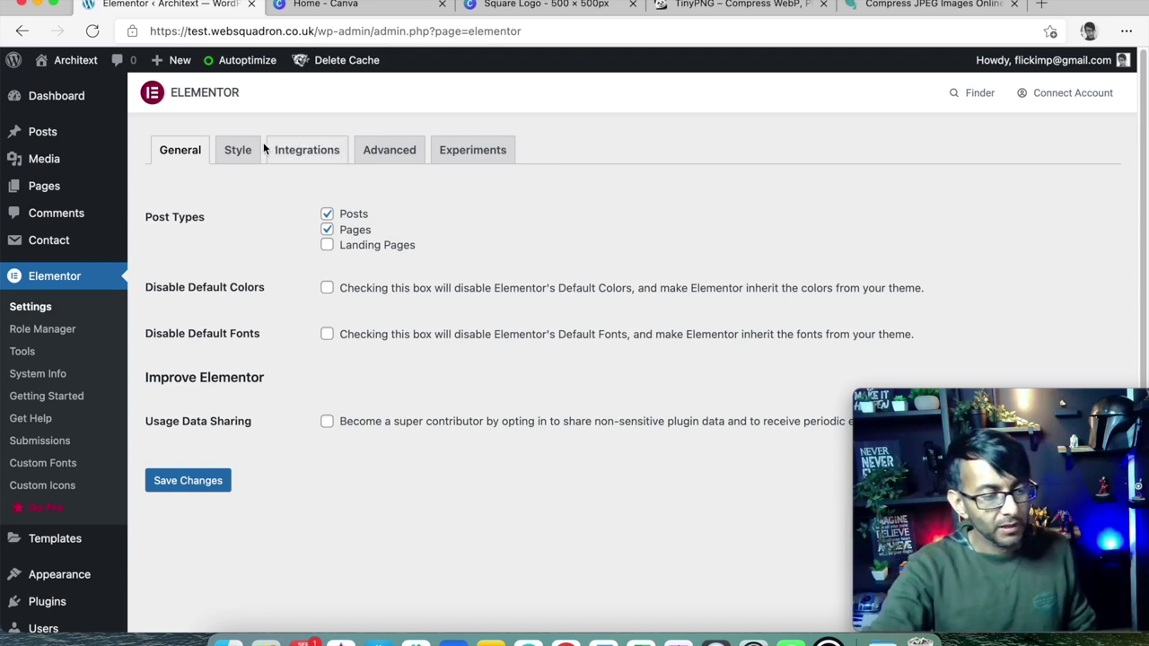
pyautogui.click(232, 154)
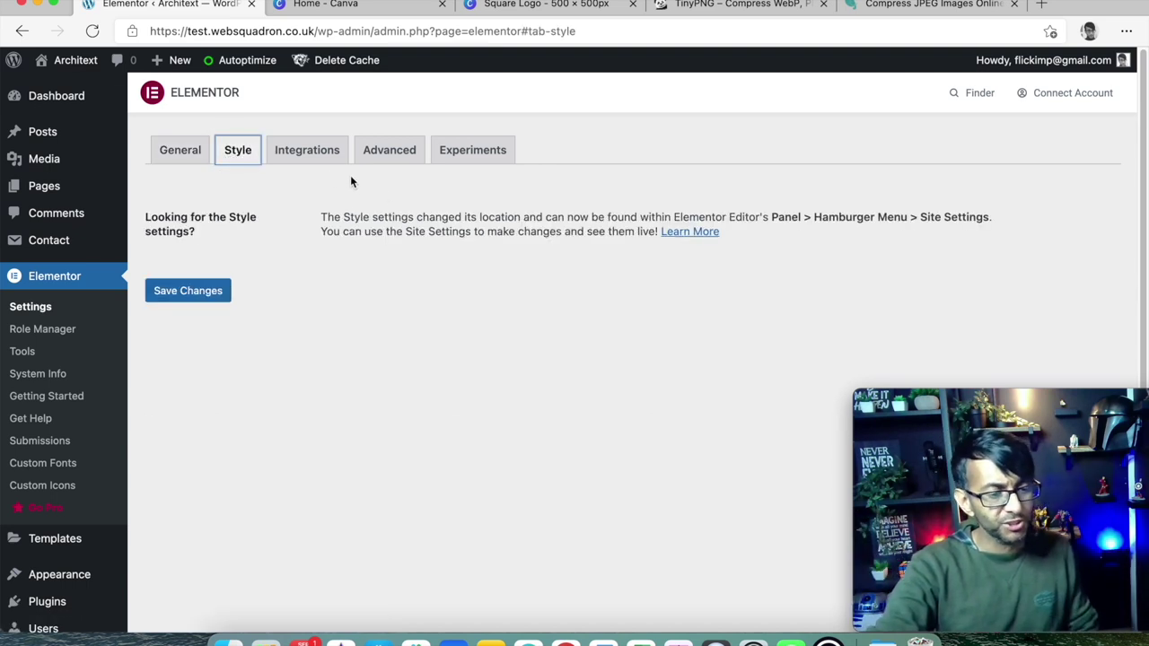
pyautogui.click(312, 164)
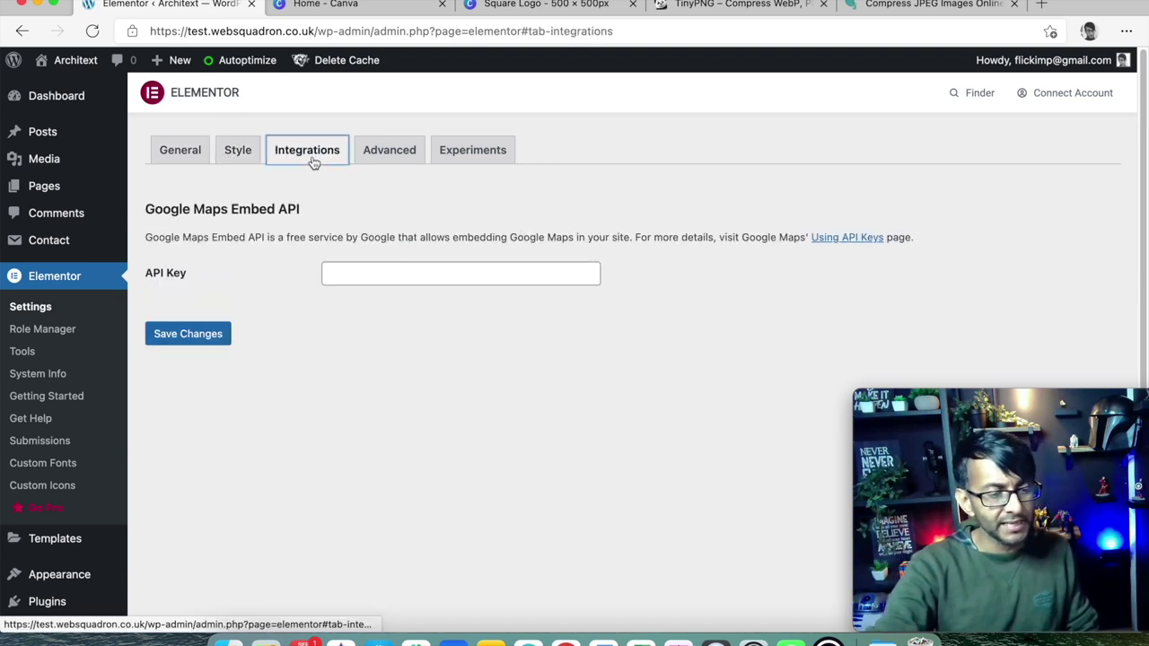
pyautogui.click(409, 151)
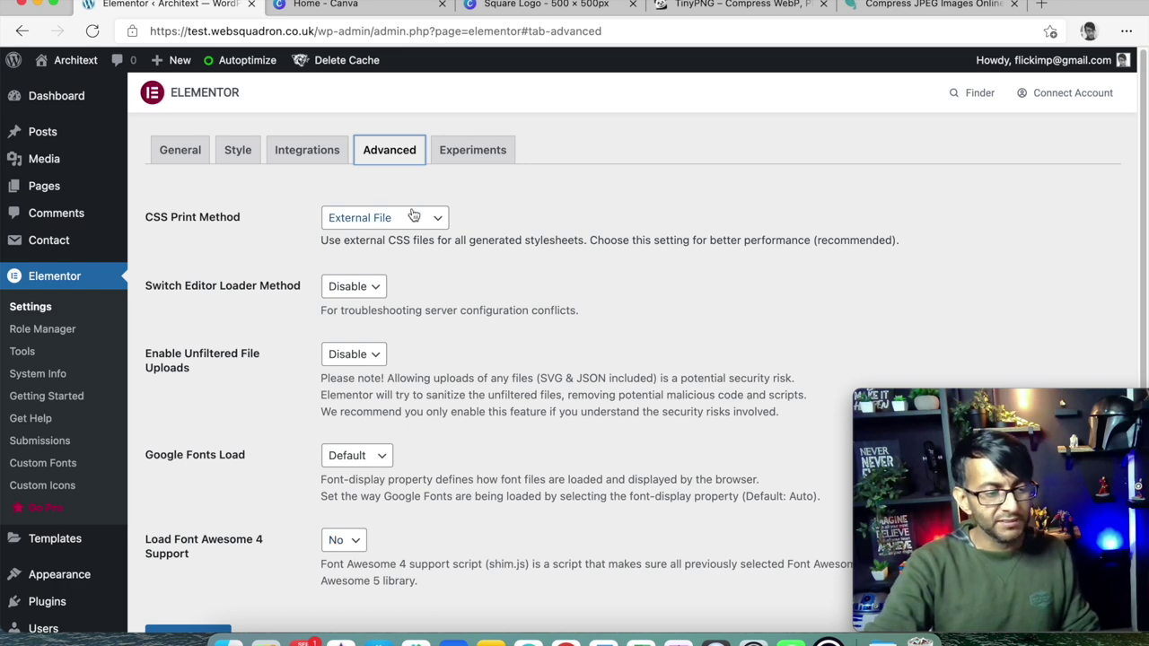
# - Review Elementor's Experiments and the state of each one, from Optimized DOM Output to Import Export Template Kit
pyautogui.click(465, 158)
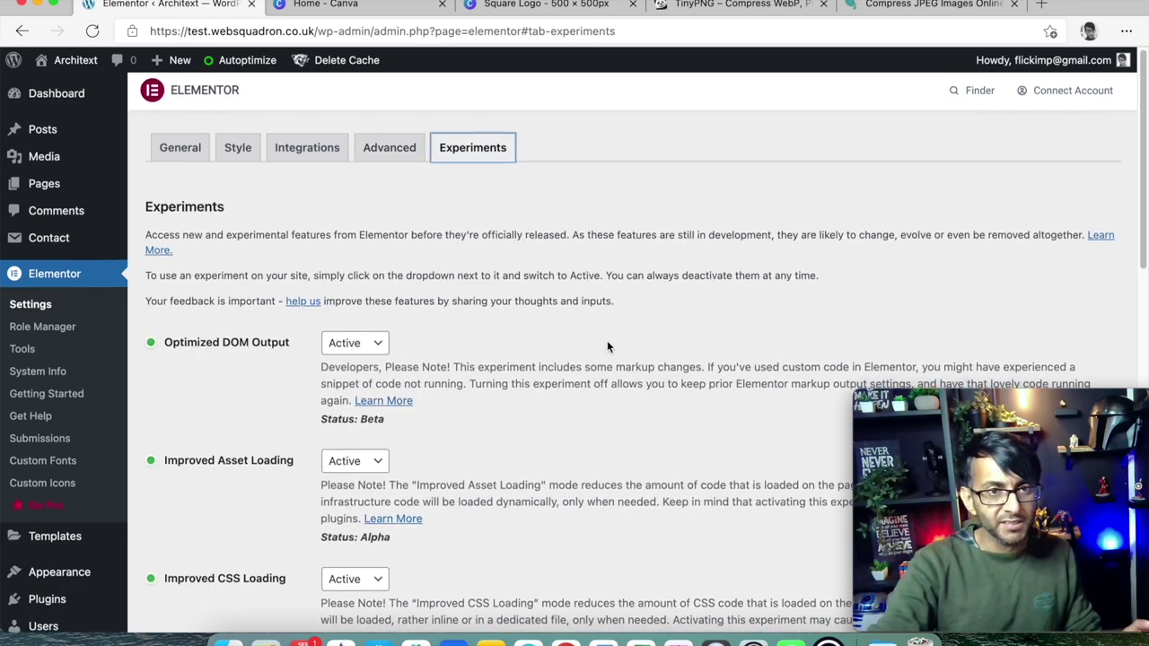
pyautogui.scroll(-1, 606, 340)
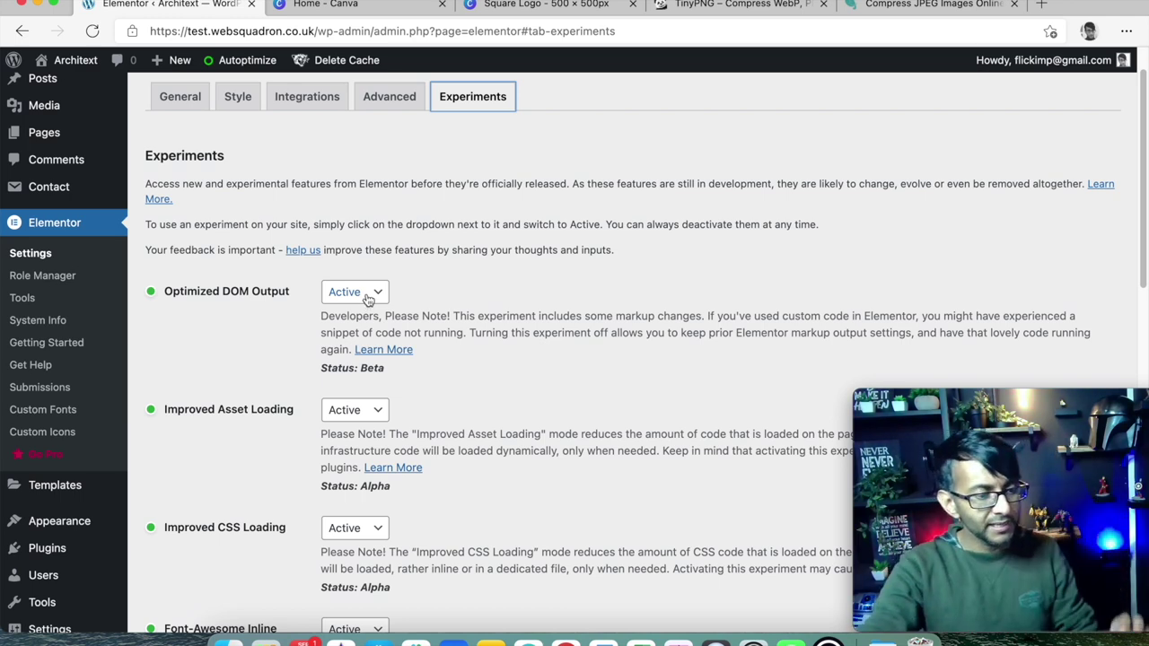
pyautogui.scroll(-10, 449, 476)
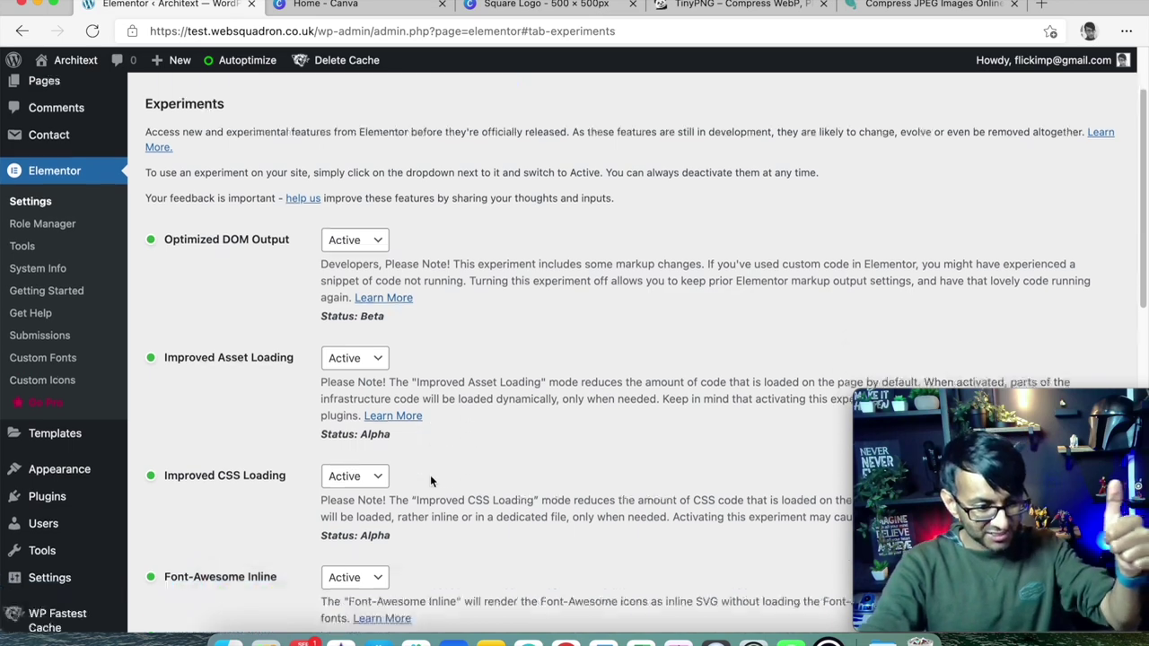
pyautogui.scroll(5, 431, 473)
pyautogui.scroll(1, 435, 464)
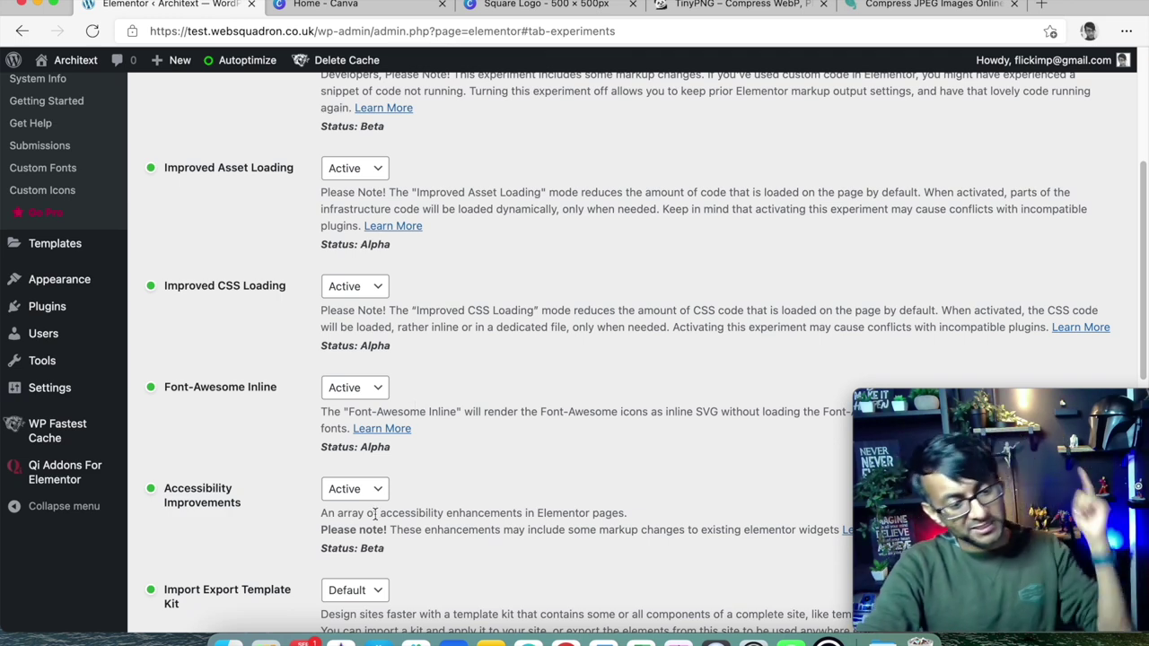
# - Review the remaining Elementor Experiments down to Color Sampler and recheck the active ones from Optimized DOM Output to Accessibility Improvements
pyautogui.scroll(-5, 393, 517)
pyautogui.scroll(-4, 393, 522)
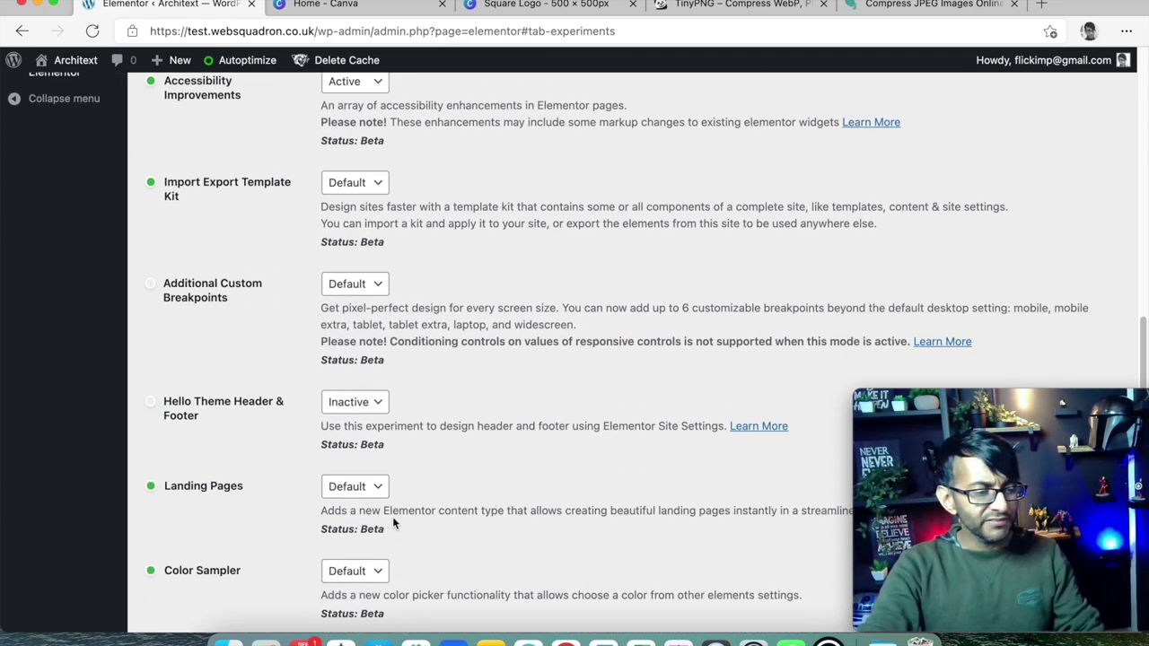
pyautogui.scroll(15, 393, 516)
pyautogui.scroll(-1, 393, 519)
pyautogui.scroll(-5, 395, 520)
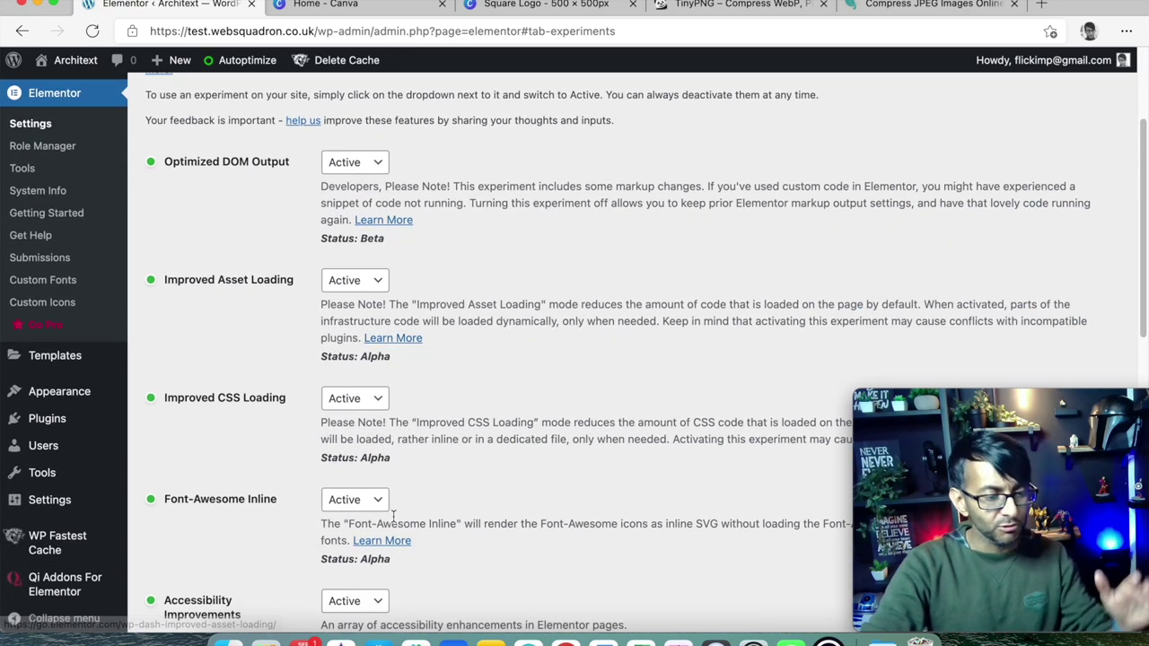
pyautogui.scroll(2, 485, 538)
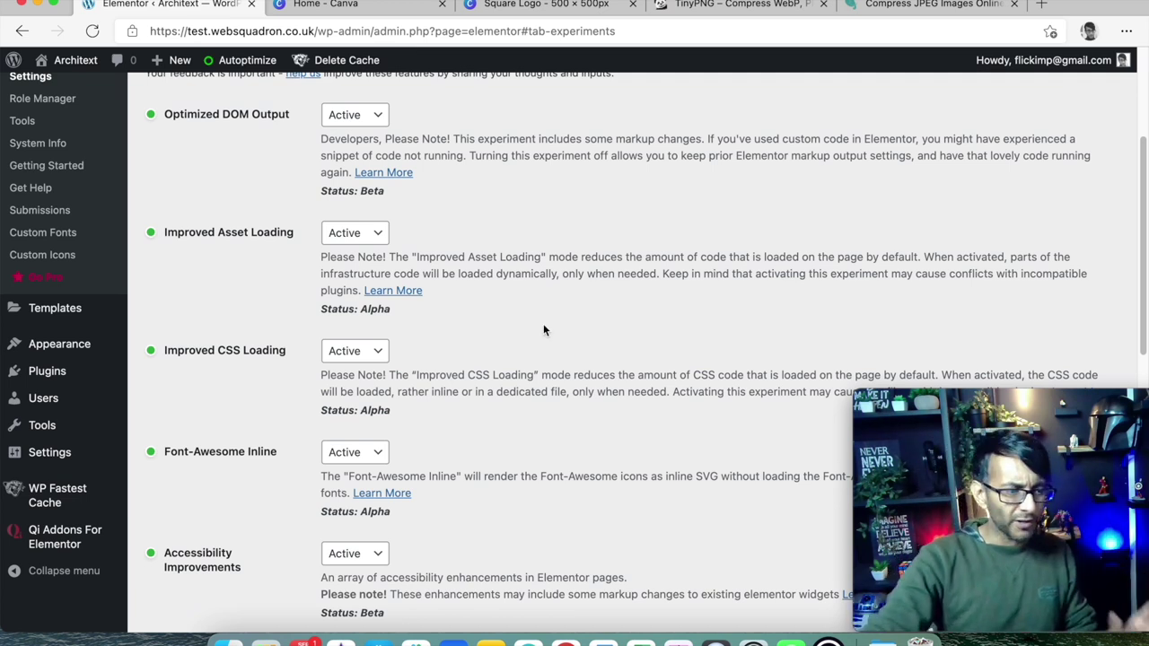
# - Return to the installed plugins and open the Images to WebP settings to review the quality and conversion options
pyautogui.click(20, 31)
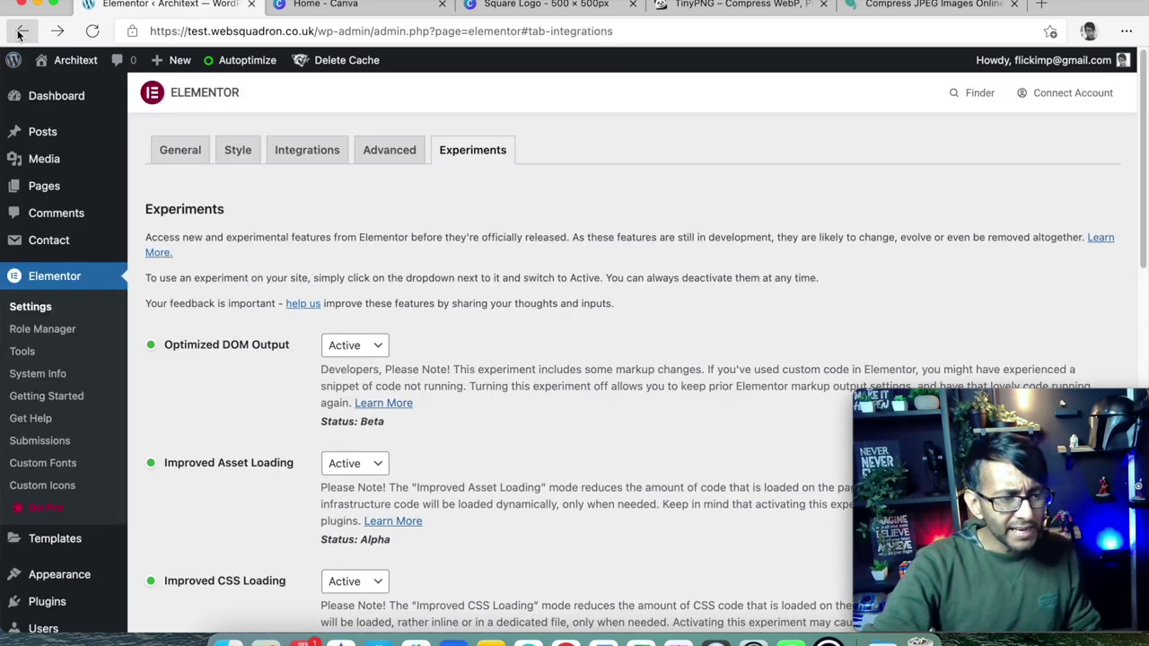
pyautogui.click(21, 32)
pyautogui.click(20, 32)
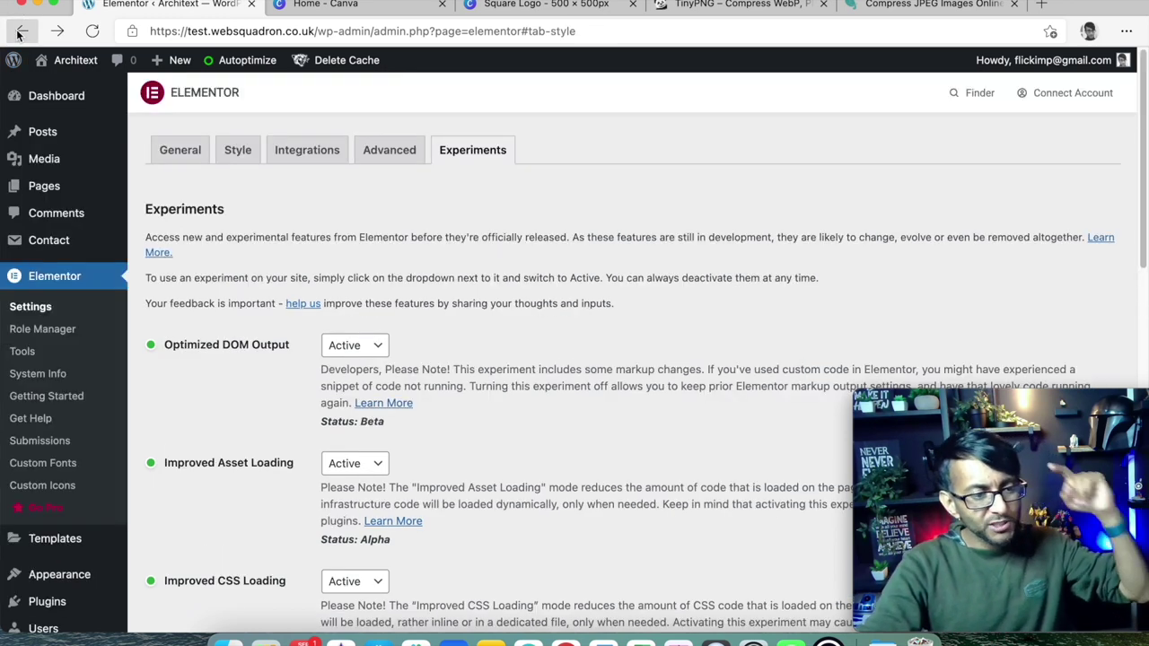
pyautogui.click(21, 31)
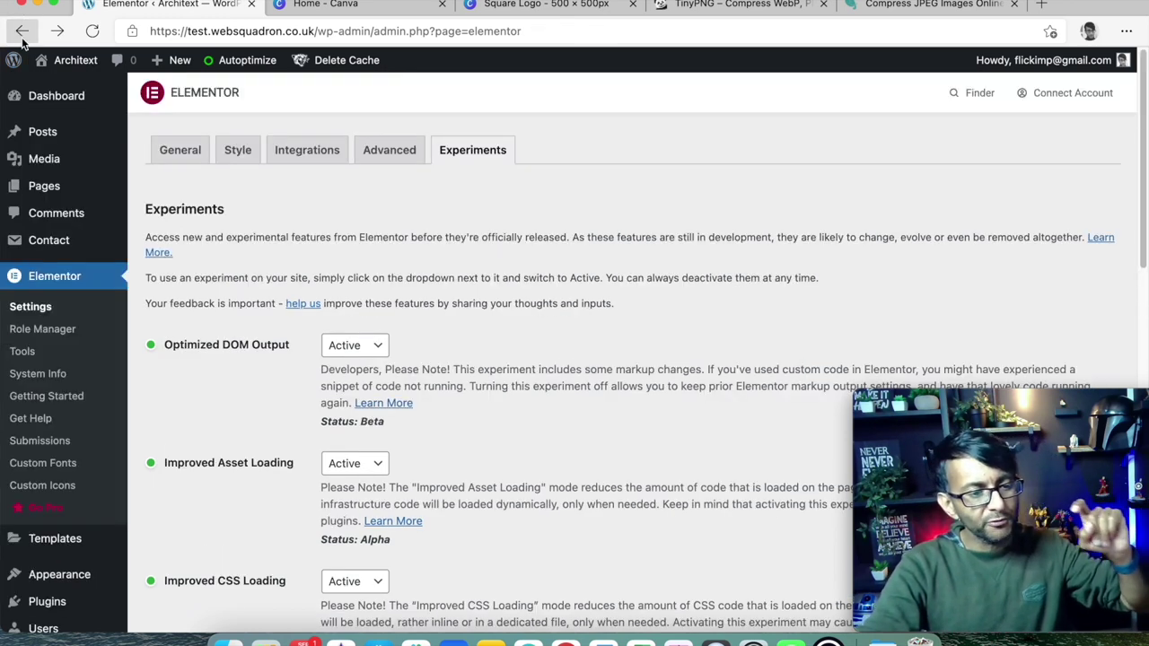
pyautogui.click(20, 31)
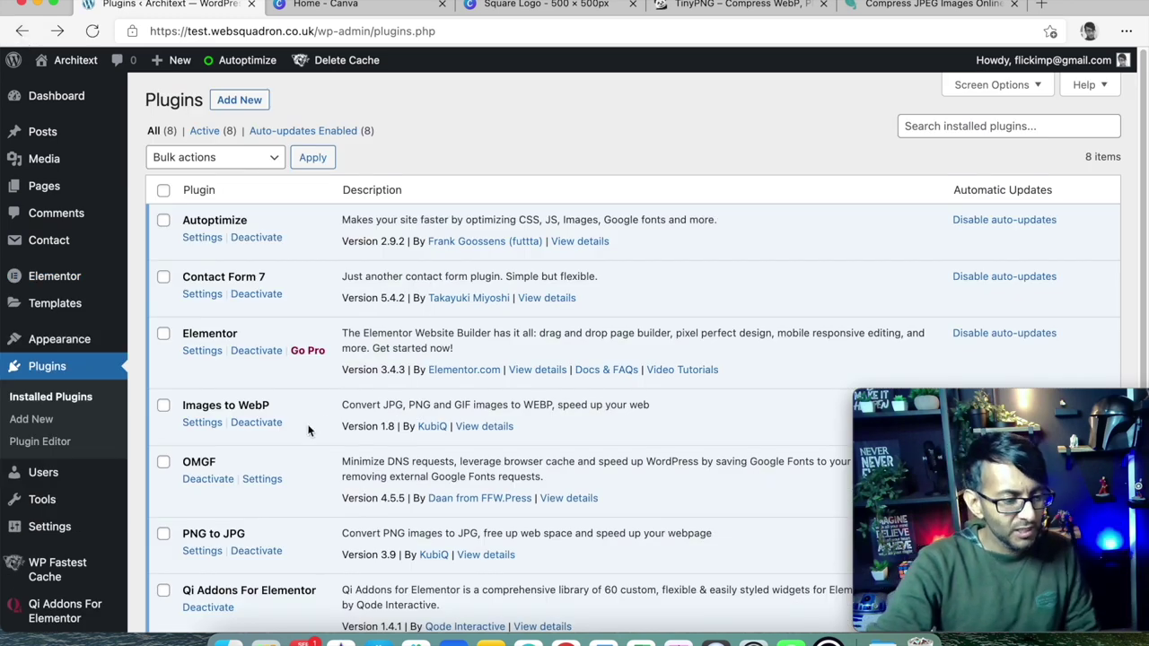
pyautogui.click(202, 422)
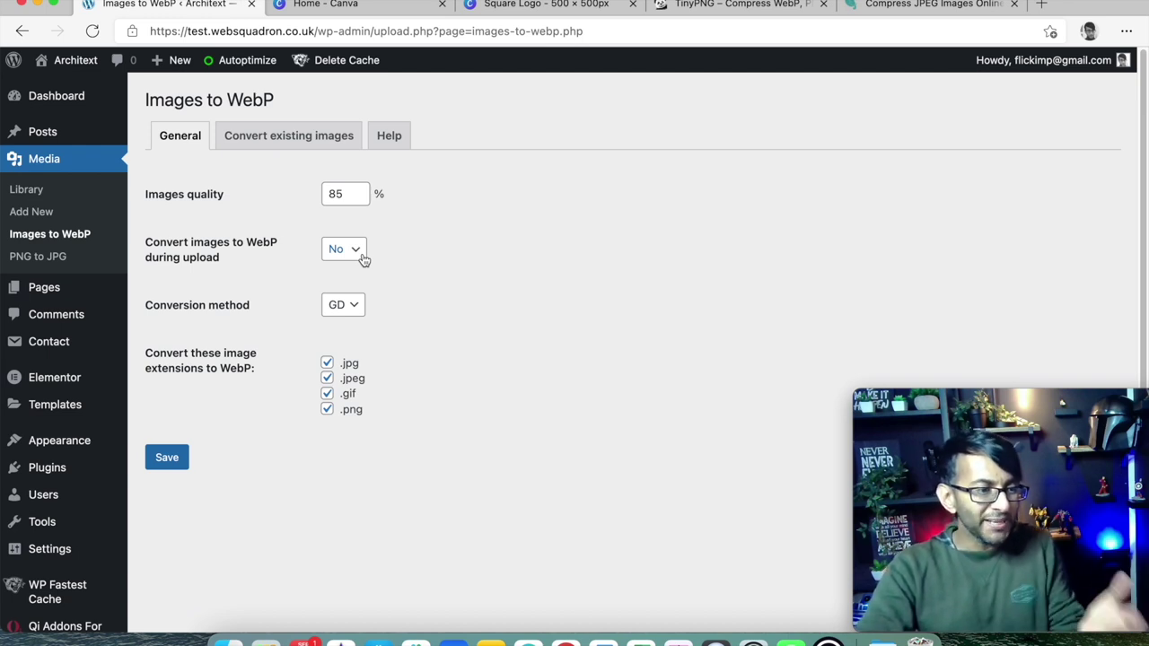
# - Select the uploads folder in the Images to WebP conversion of existing images, and return to the installed plugins
pyautogui.click(314, 142)
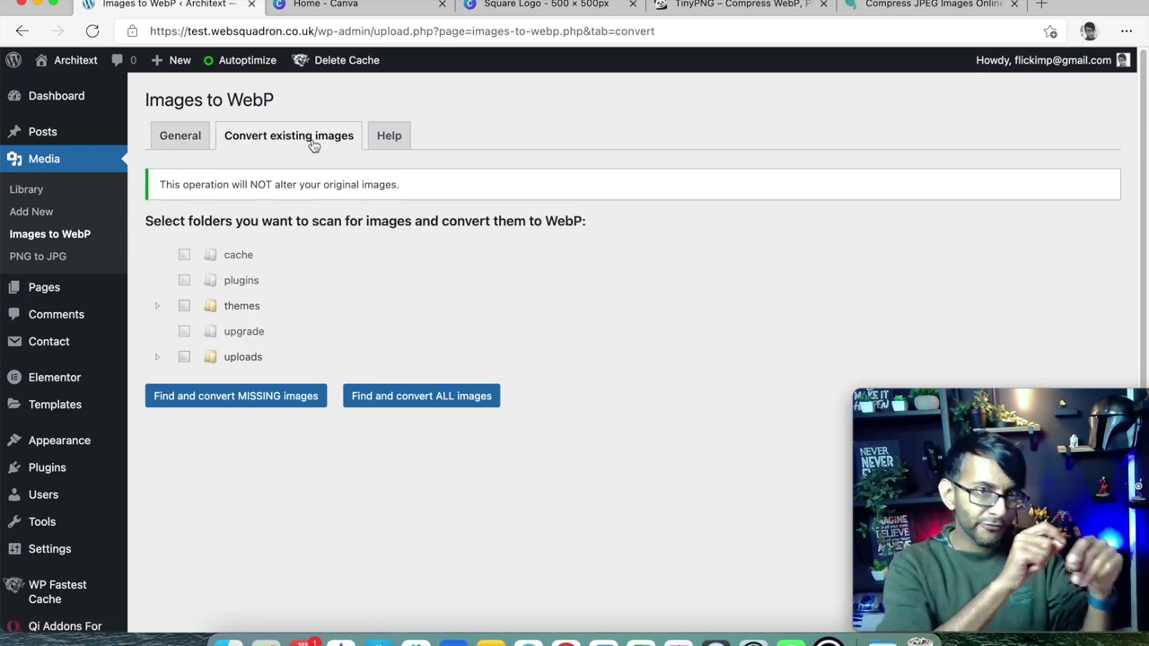
pyautogui.click(184, 358)
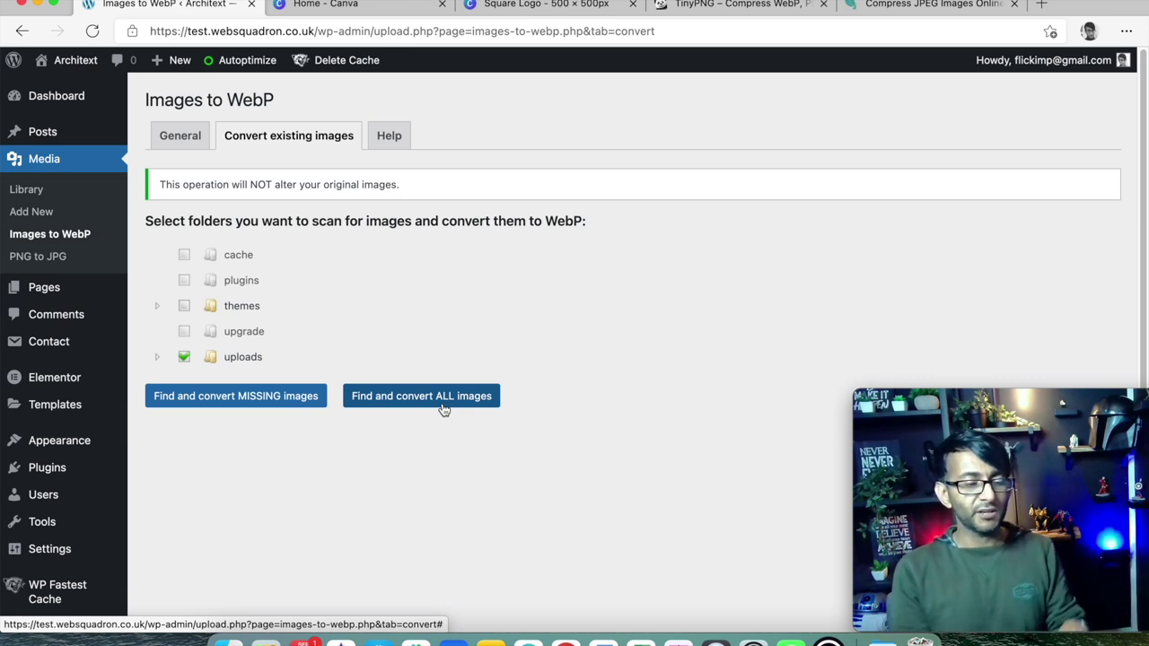
pyautogui.click(23, 31)
pyautogui.click(25, 36)
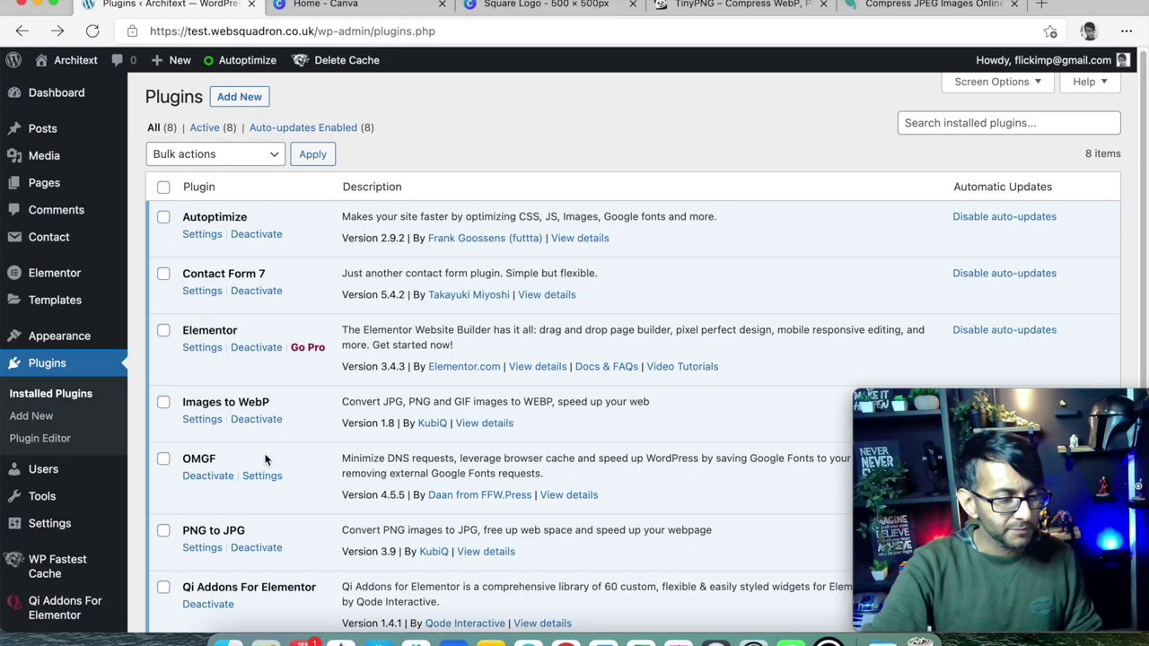
# - Open the PNG to JPG settings and select all non-transparent images in the list of existing PNGs
pyautogui.scroll(-3, 216, 490)
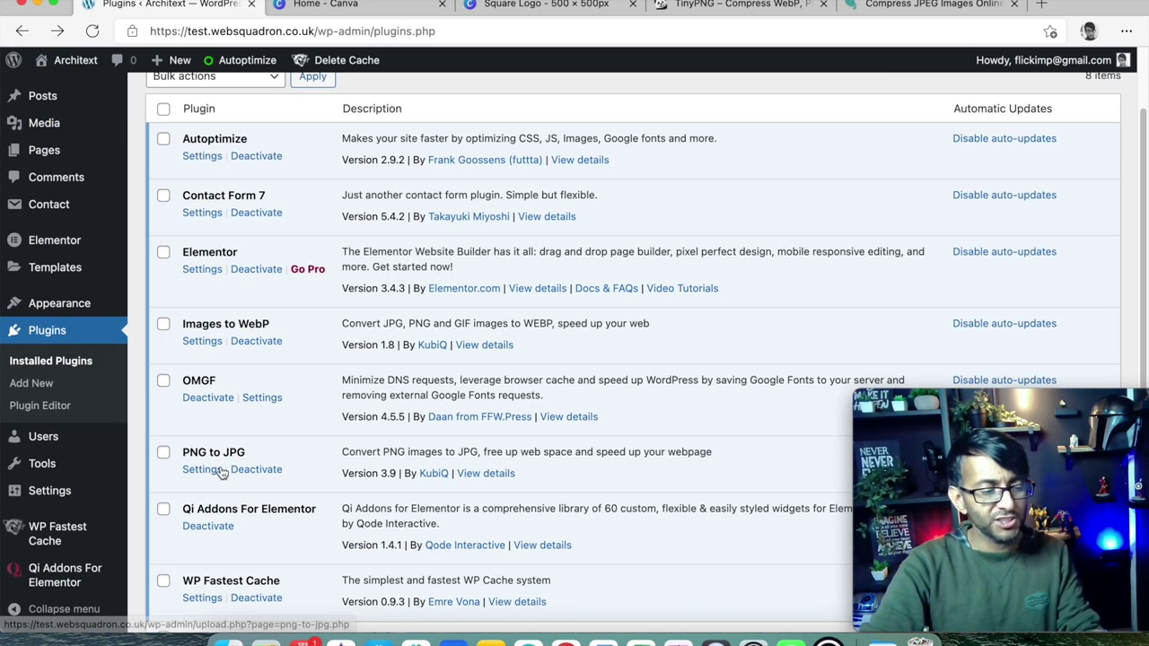
pyautogui.click(216, 473)
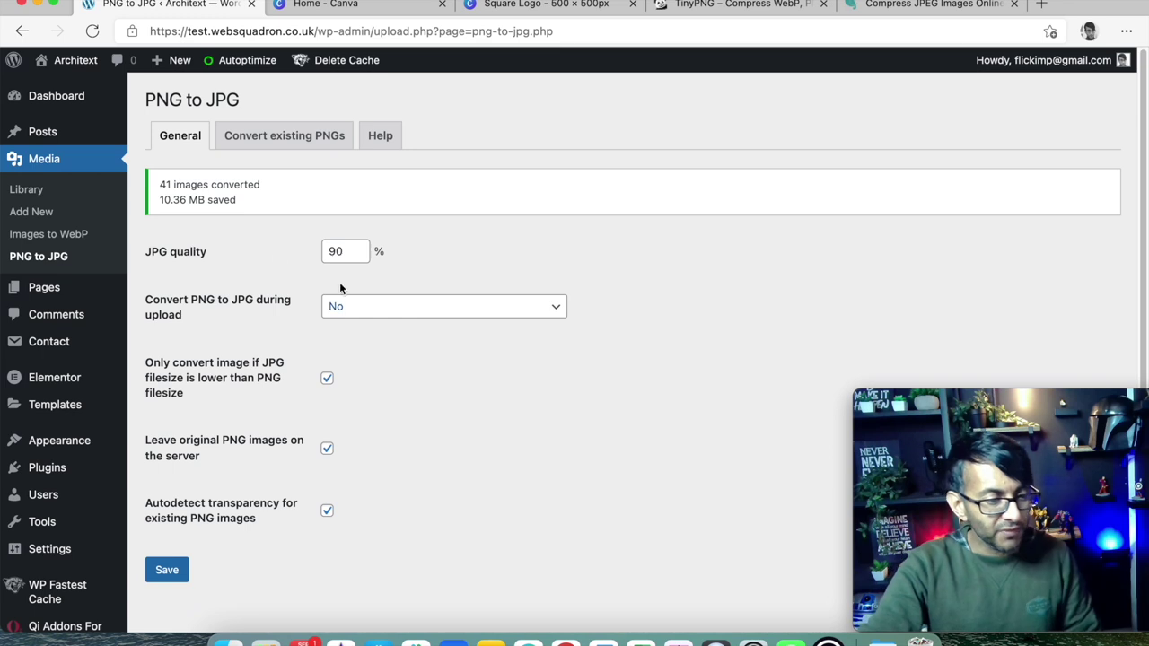
pyautogui.click(294, 146)
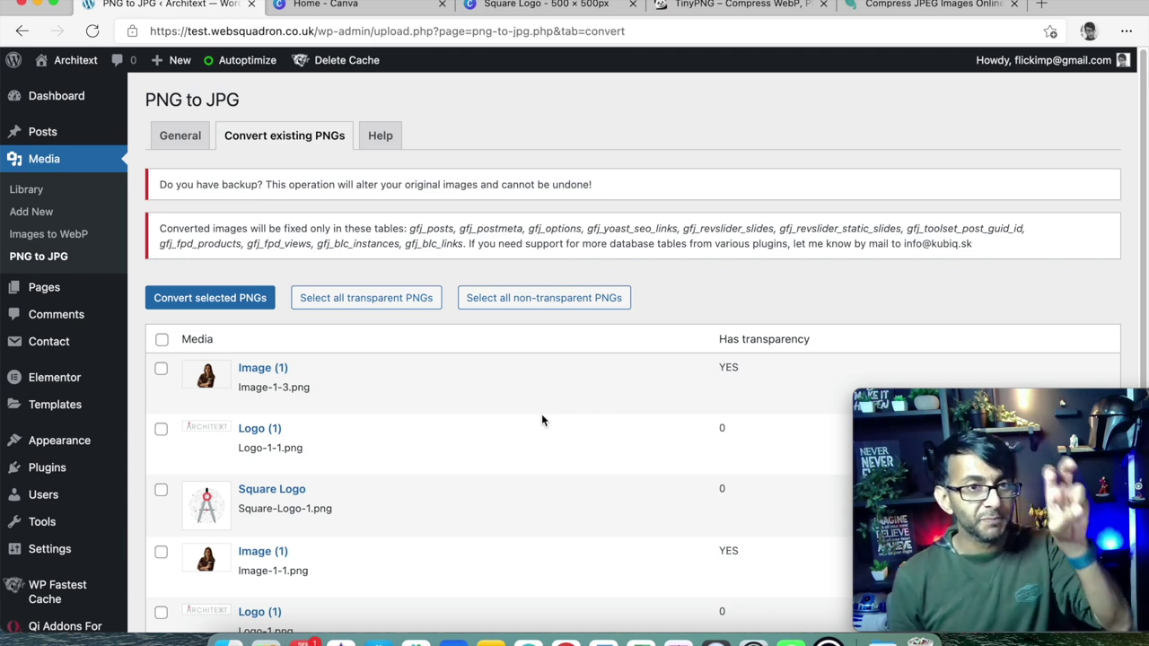
pyautogui.click(552, 297)
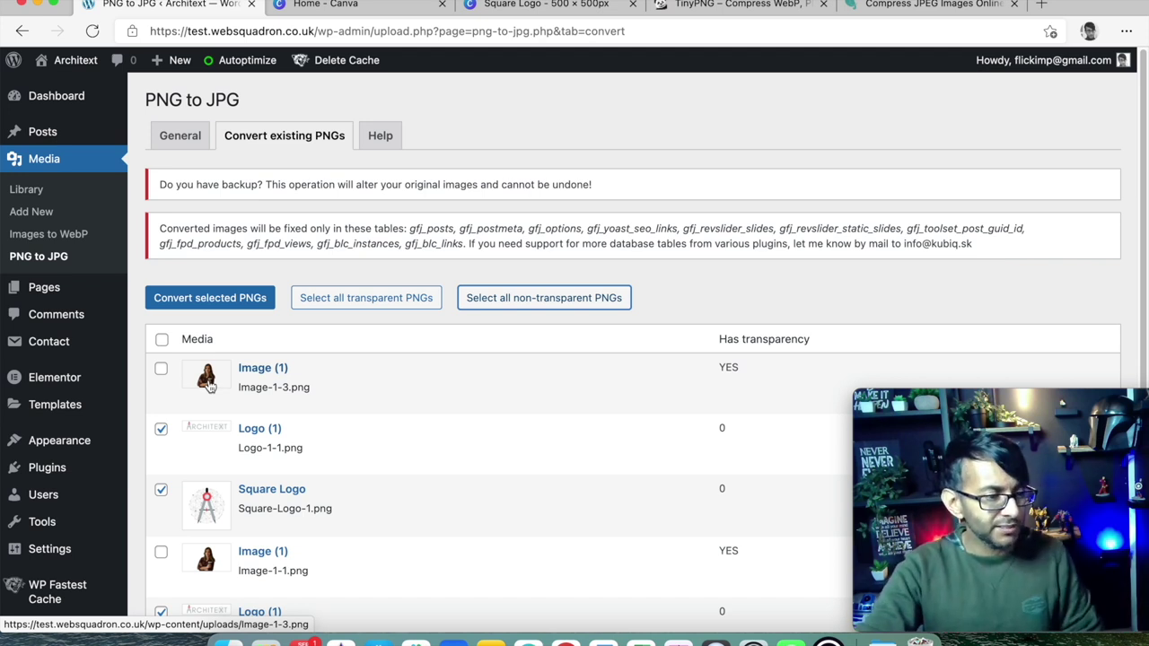
# - Return to the installed plugins and open the OMGF settings to review the Google Fonts optimization options
pyautogui.click(22, 31)
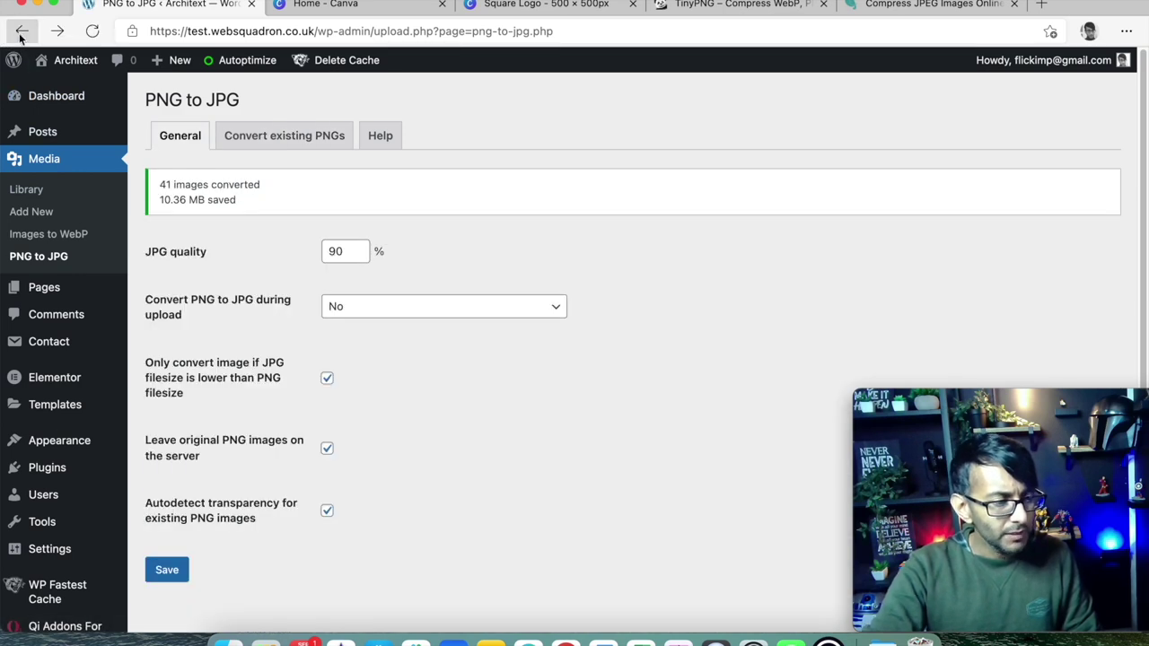
pyautogui.click(22, 32)
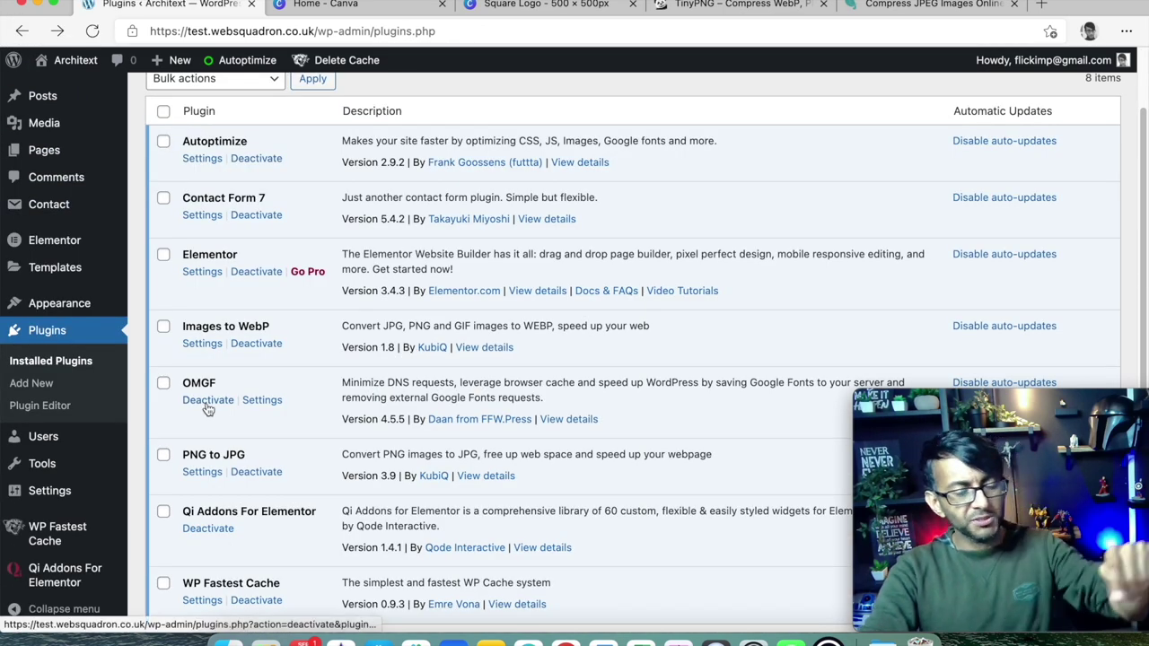
pyautogui.click(263, 400)
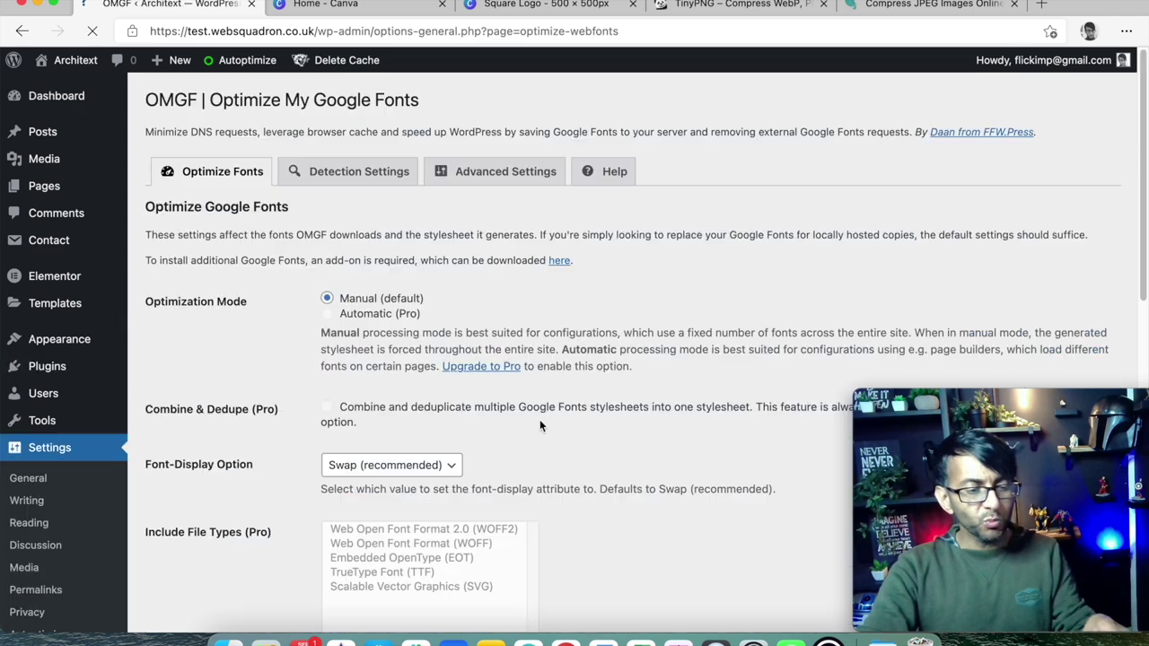
pyautogui.scroll(-3, 492, 446)
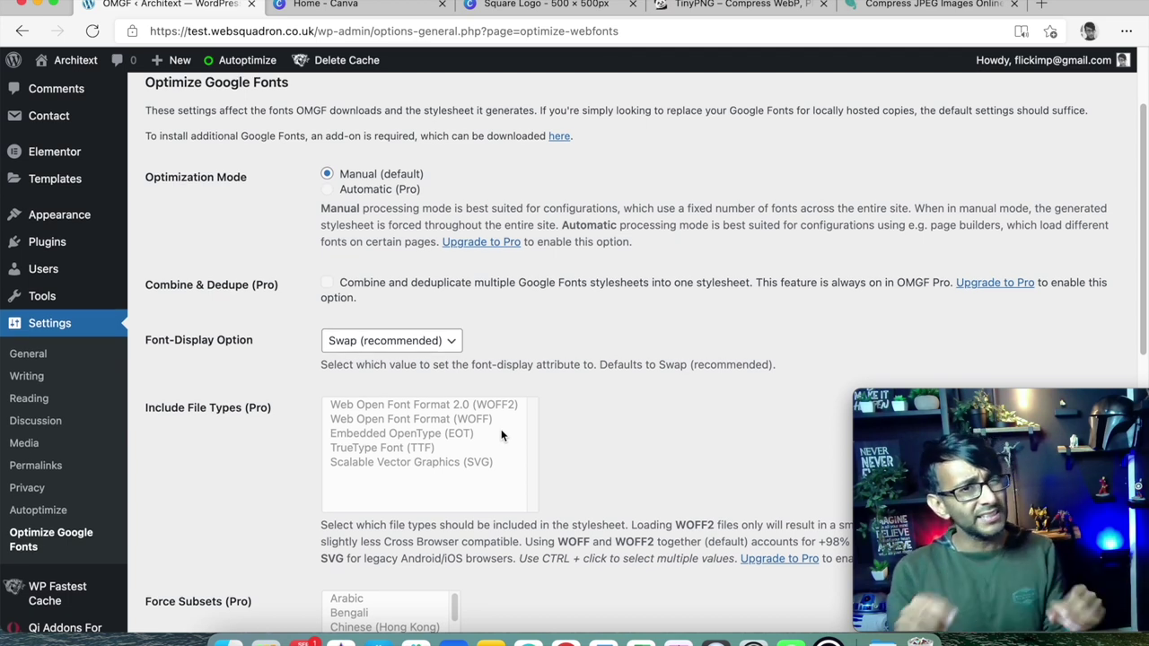
# - Return to the installed plugins and look over the list down to Qi Addons For Elementor and WP Fastest Cache
pyautogui.click(20, 29)
pyautogui.scroll(-3, 229, 399)
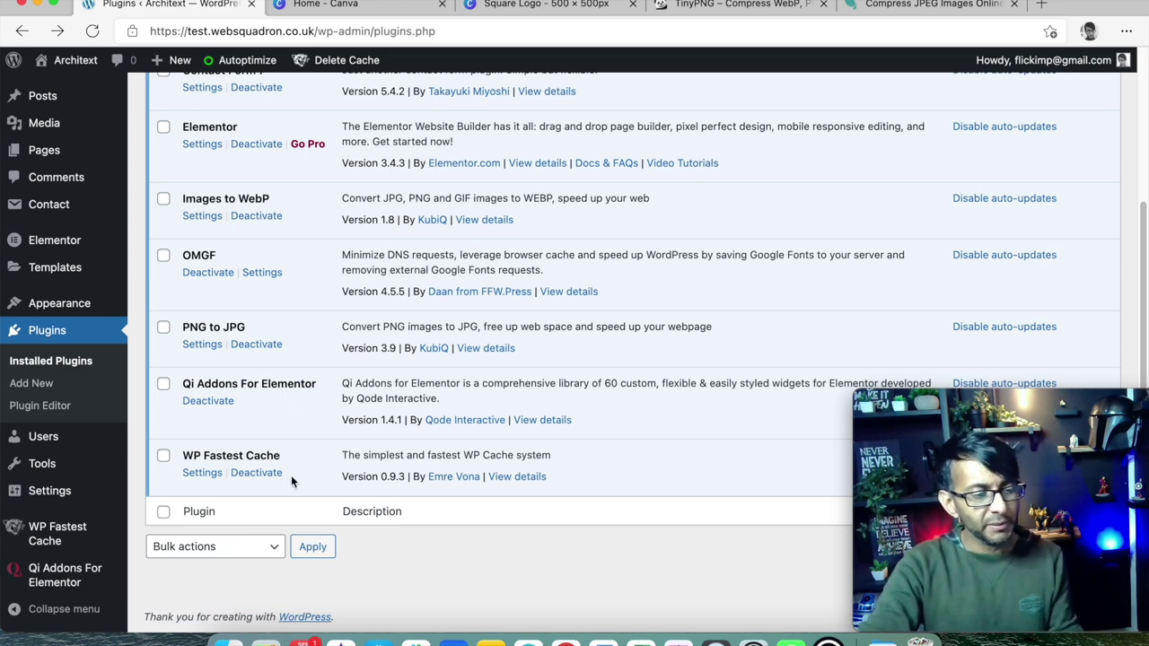
pyautogui.scroll(3, 292, 476)
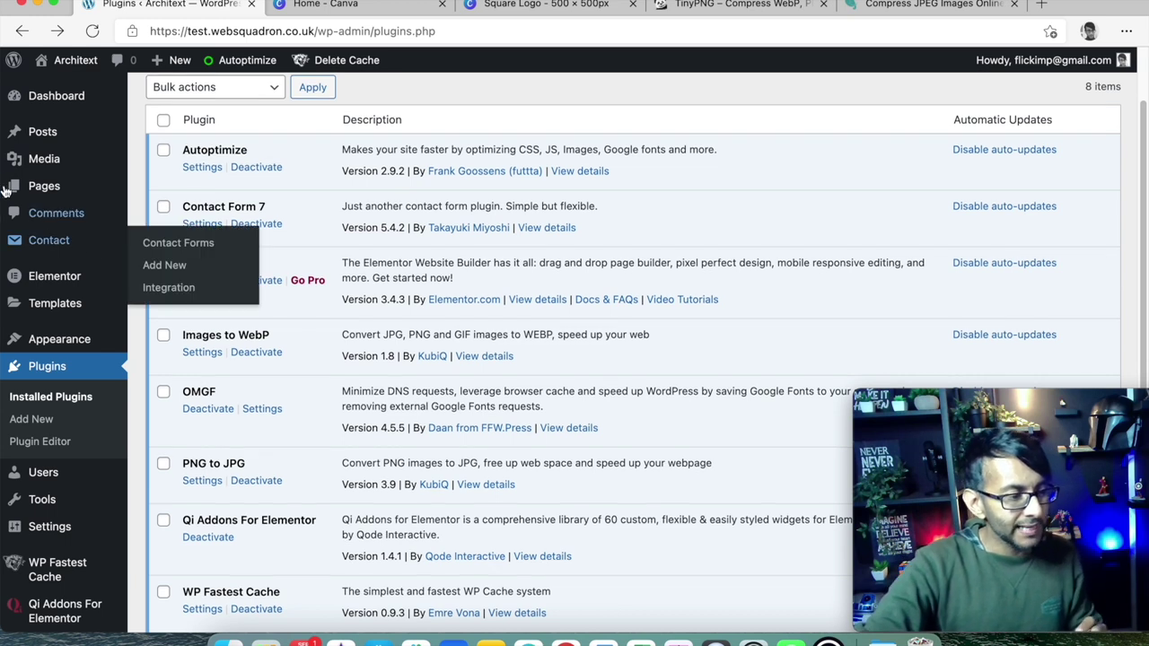
# - Open the Media Library and look through the uploaded images
pyautogui.moveTo(45, 162)
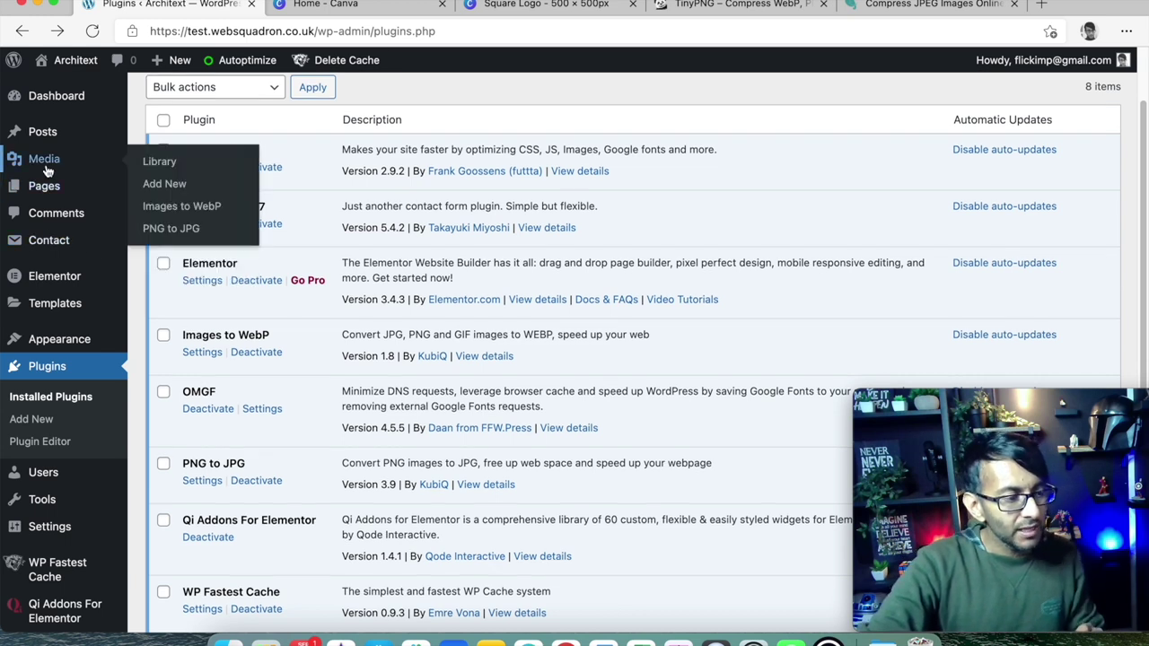
pyautogui.click(161, 163)
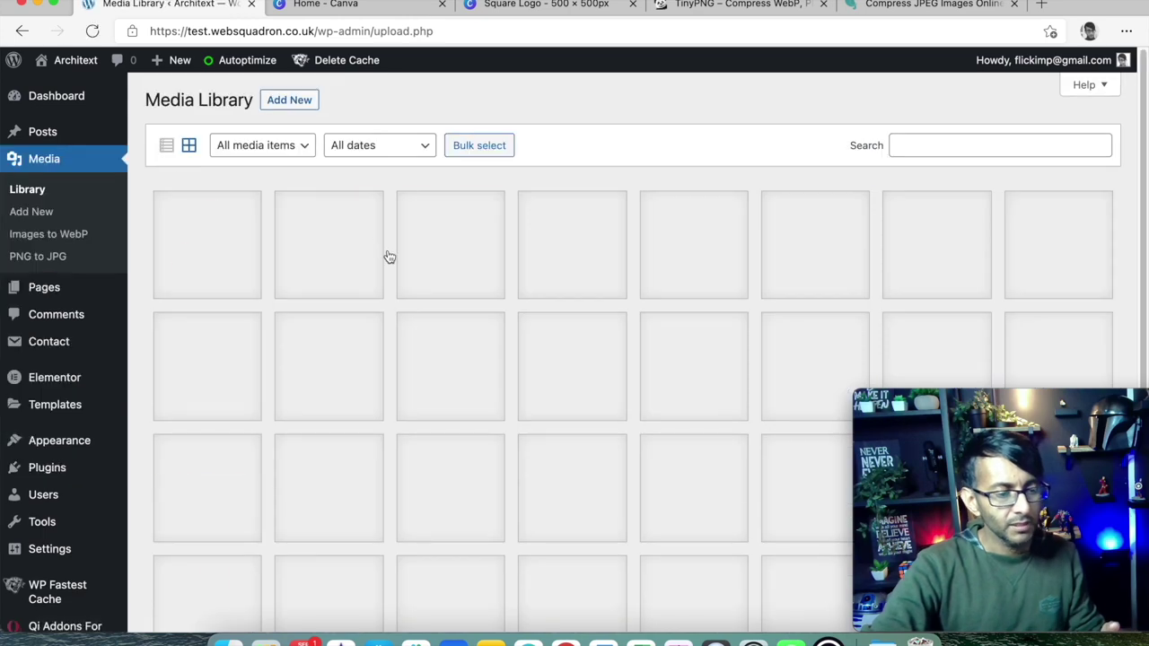
pyautogui.scroll(-5, 610, 462)
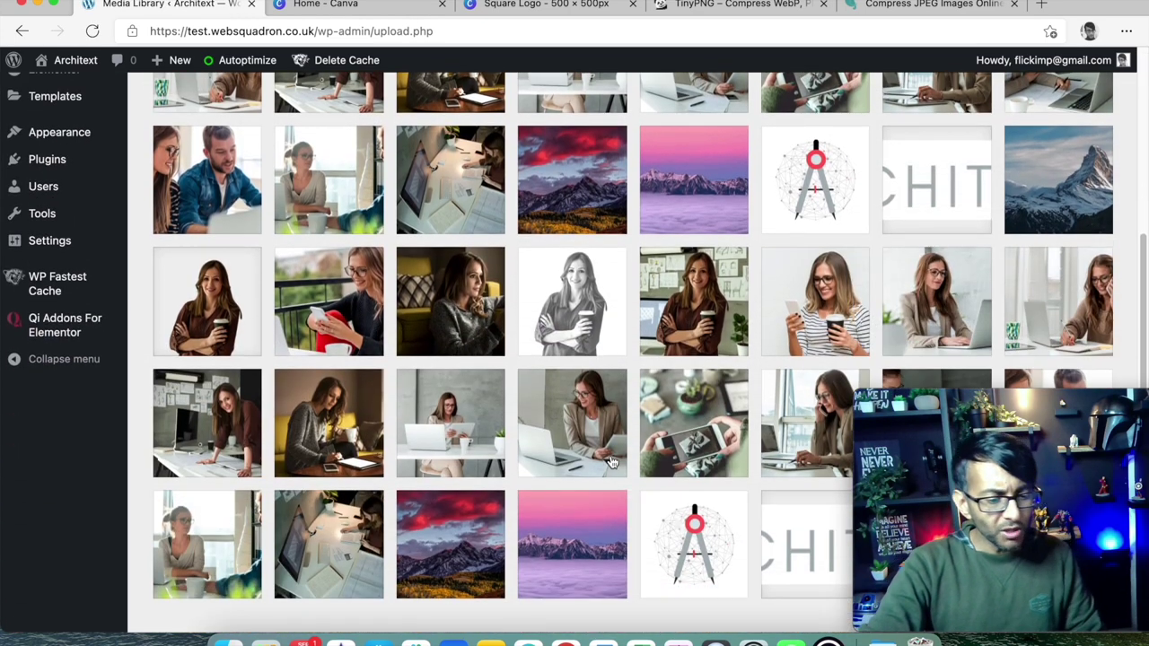
pyautogui.scroll(5, 610, 463)
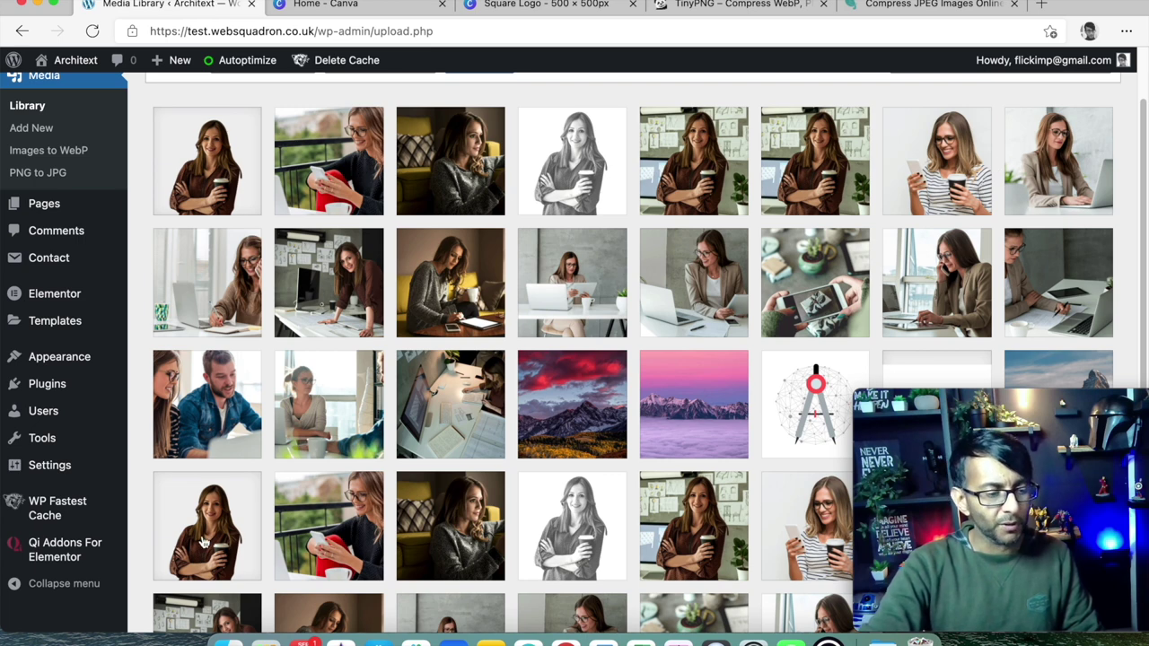
pyautogui.scroll(-1, 615, 550)
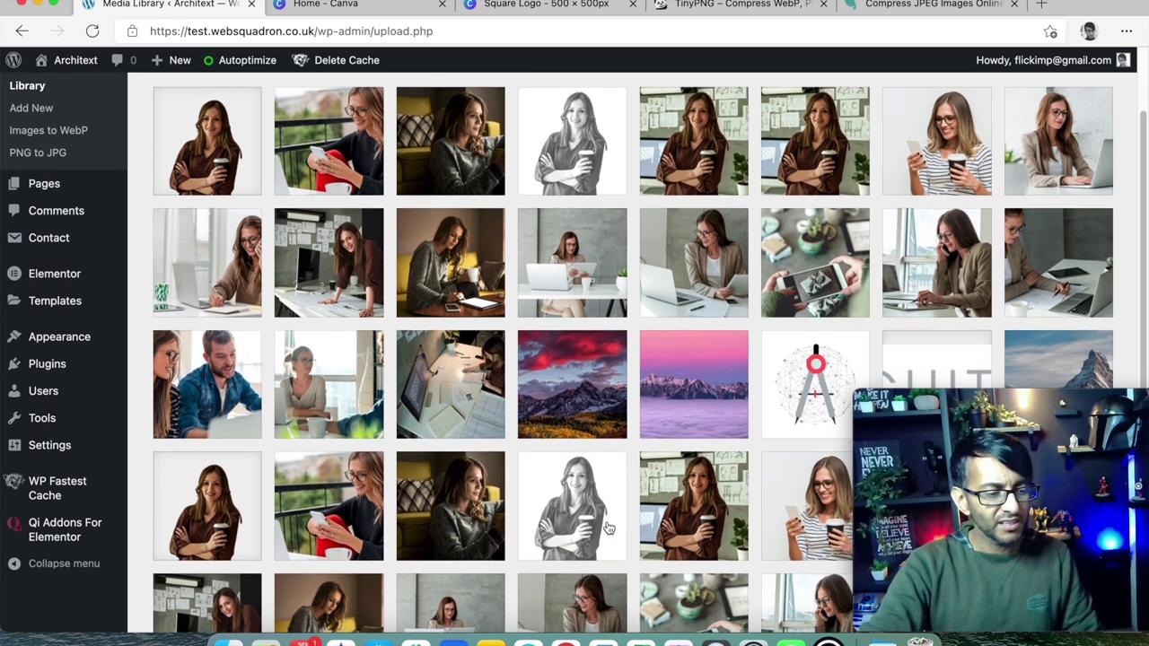
pyautogui.scroll(-1, 613, 507)
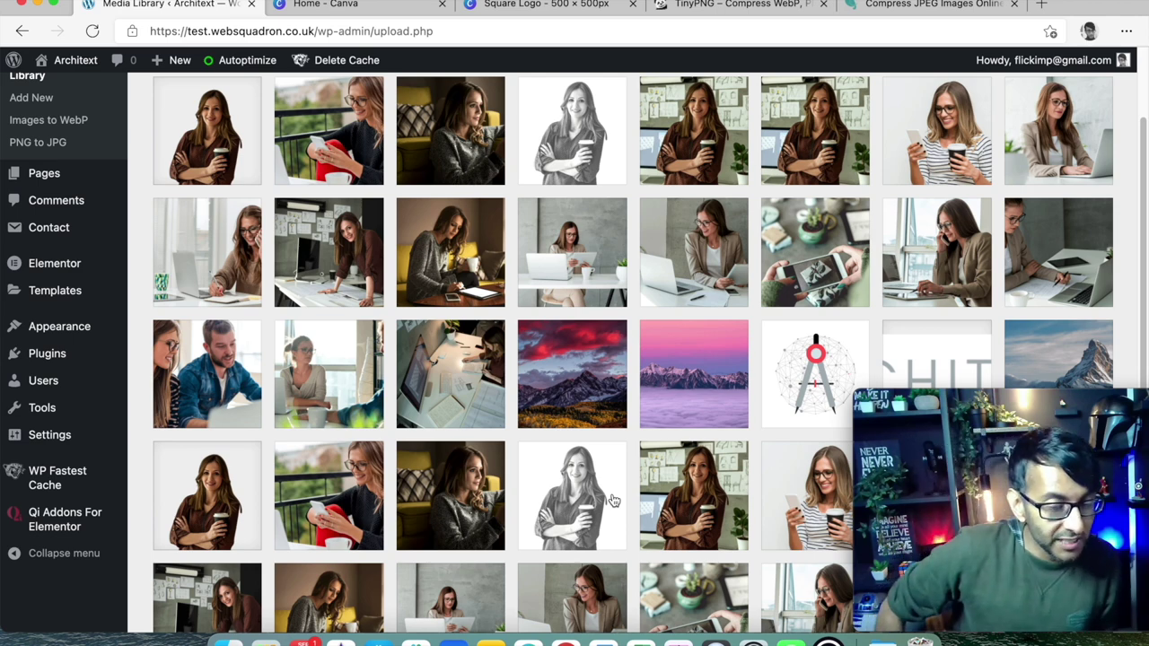
pyautogui.scroll(3, 600, 409)
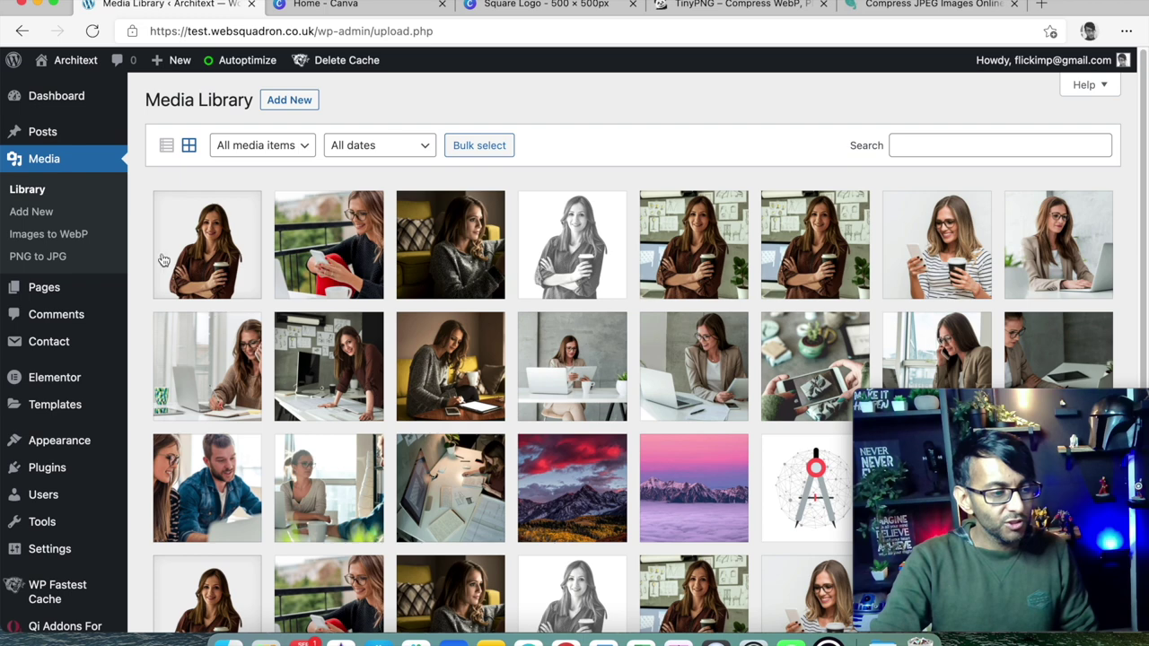
# - Show the Media Library's file upload area and open the PNG to JPG list of existing PNGs
pyautogui.click(304, 100)
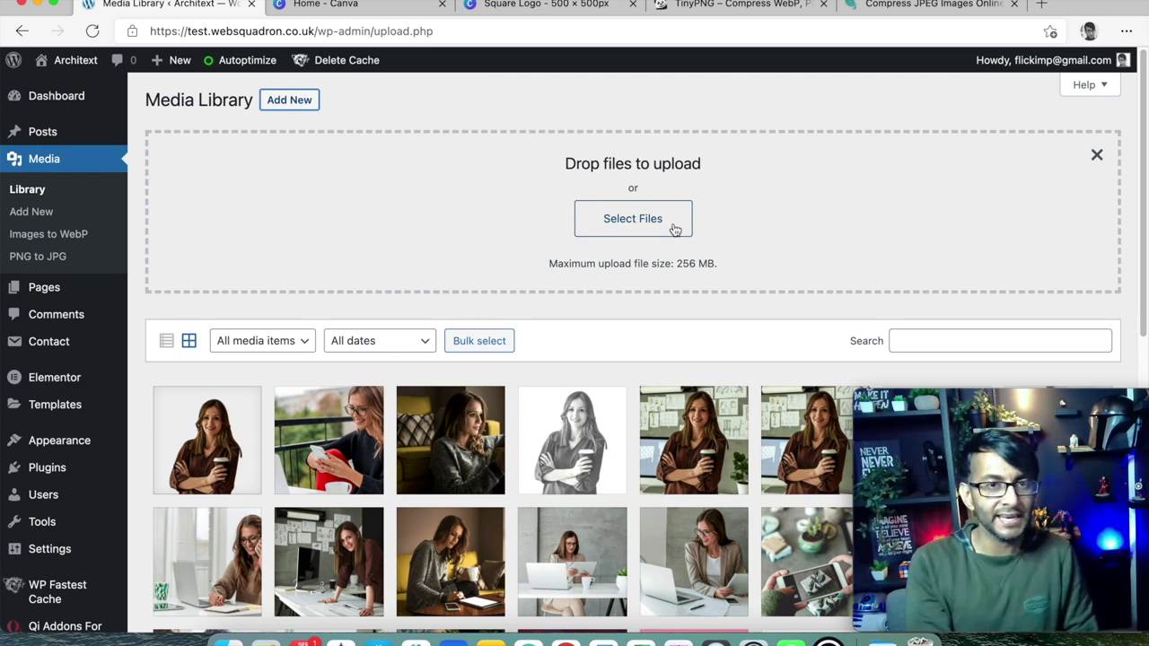
pyautogui.click(66, 264)
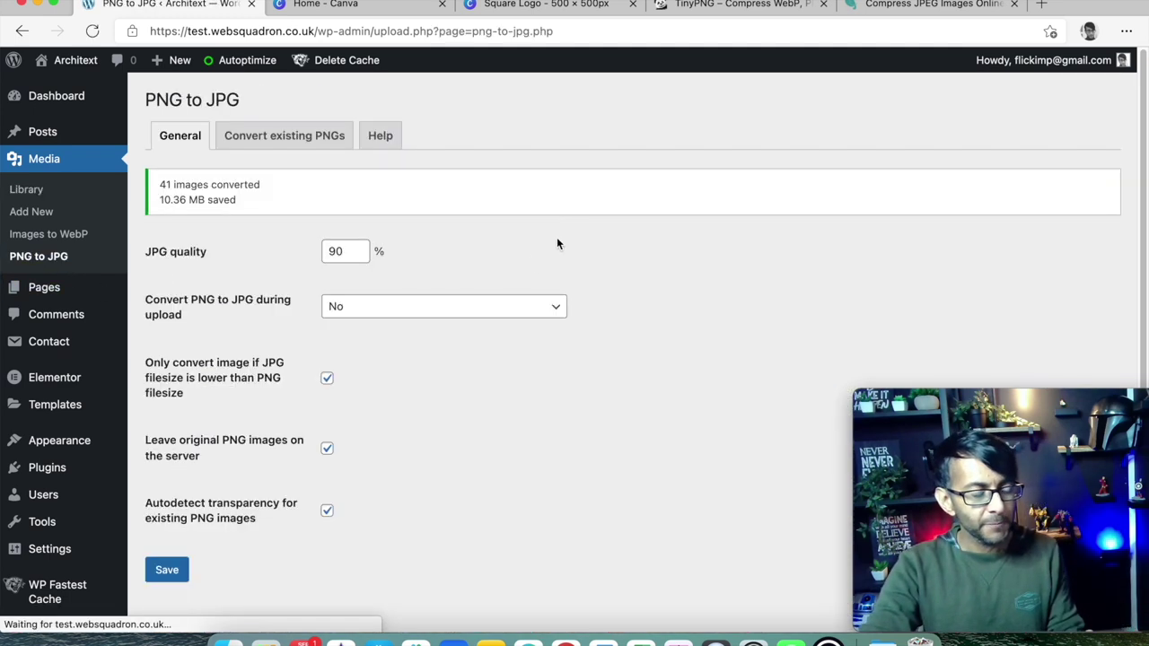
pyautogui.click(296, 144)
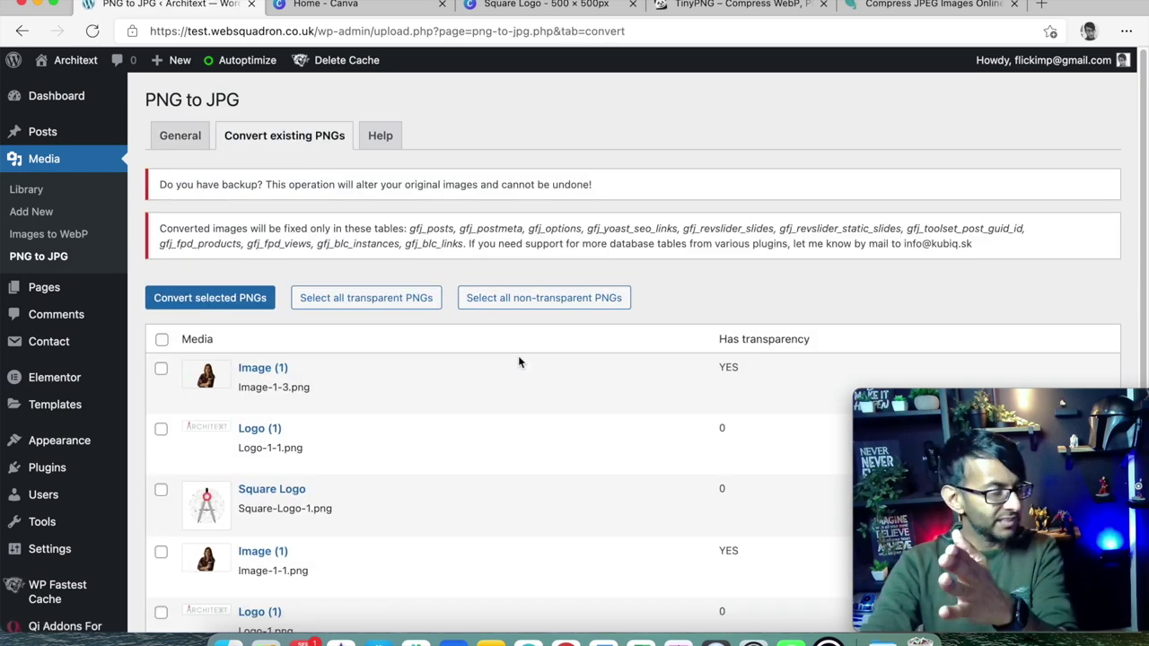
# - Select the uploads folder for converting existing images with Images to WebP, and return to the Media Library
pyautogui.click(52, 237)
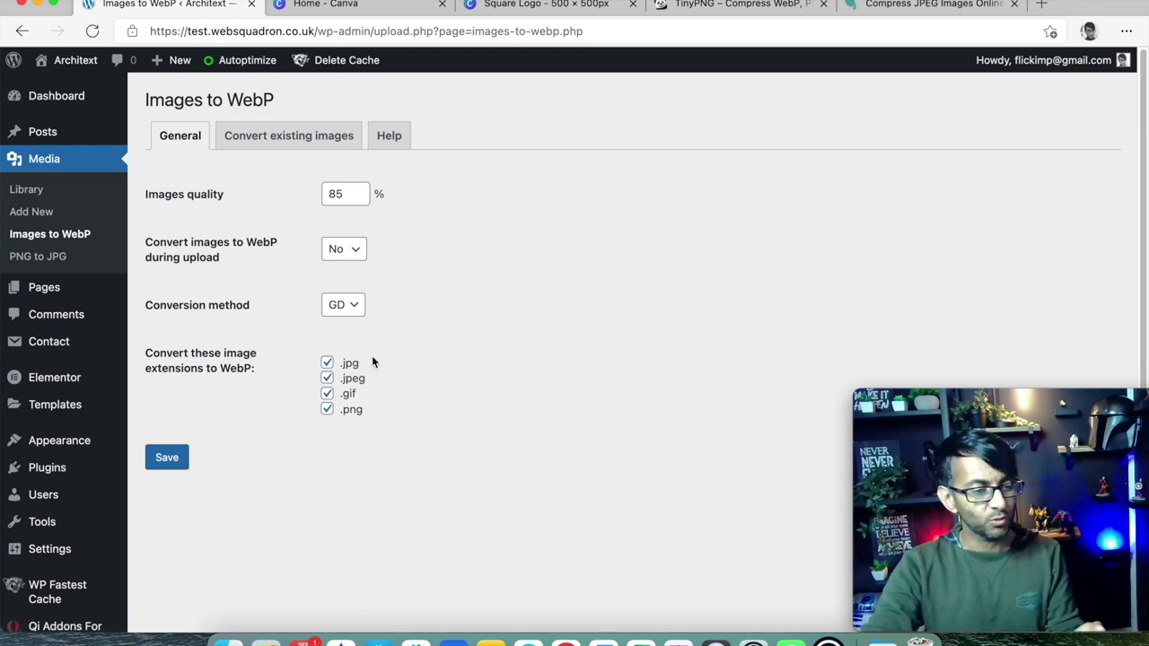
pyautogui.click(305, 139)
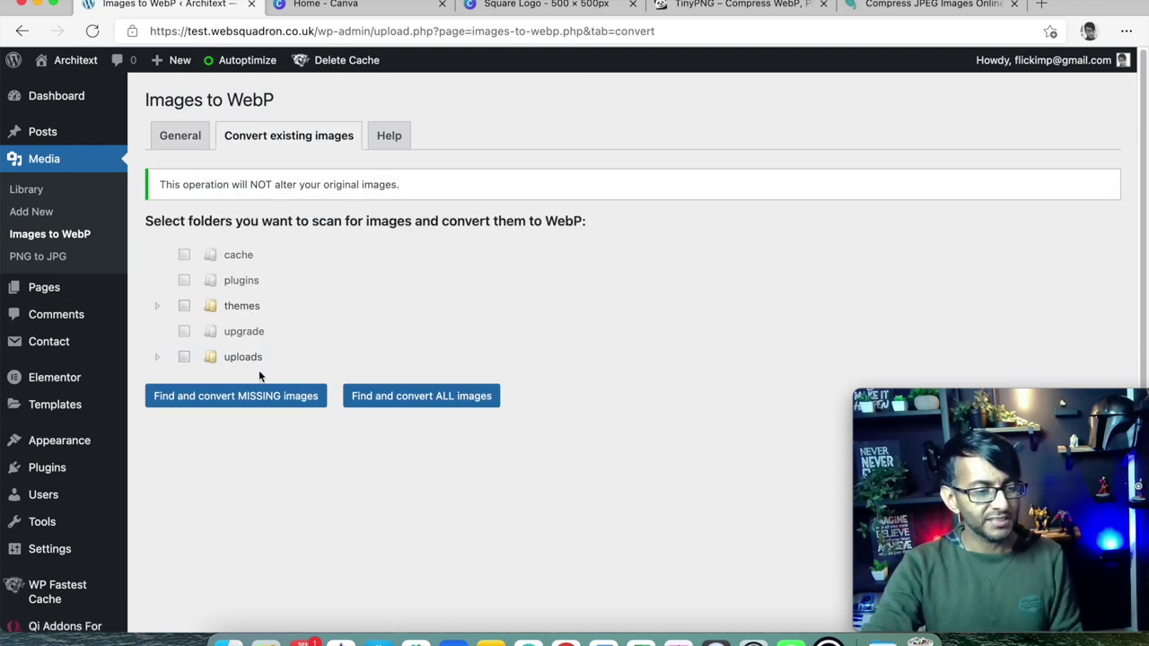
pyautogui.click(184, 357)
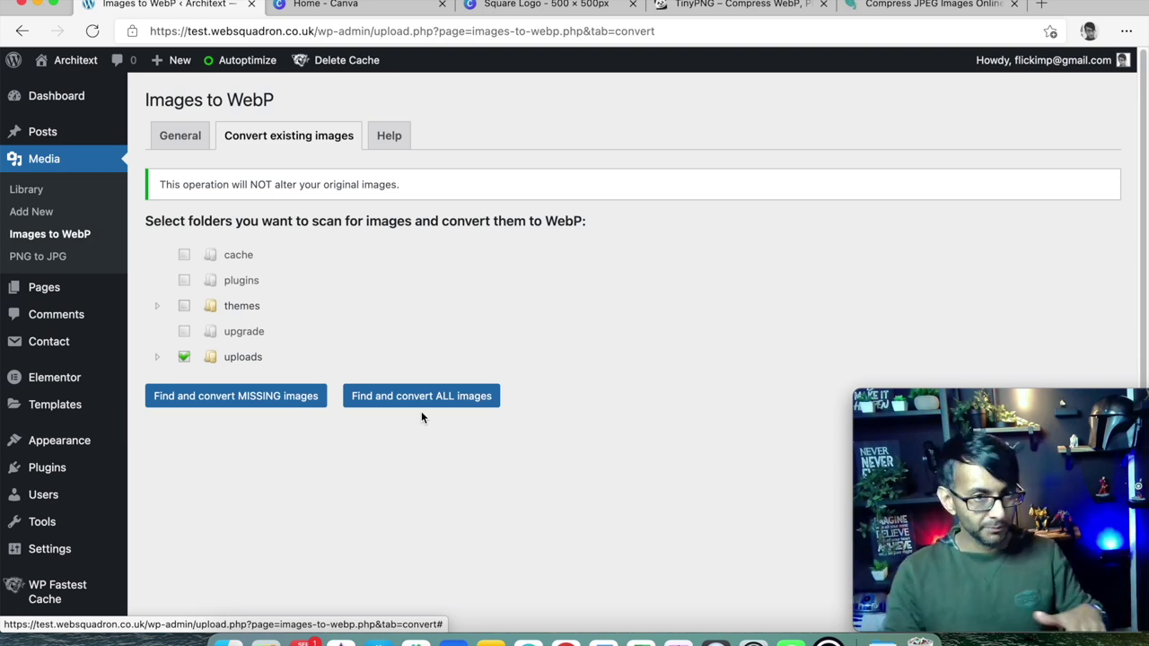
pyautogui.click(39, 194)
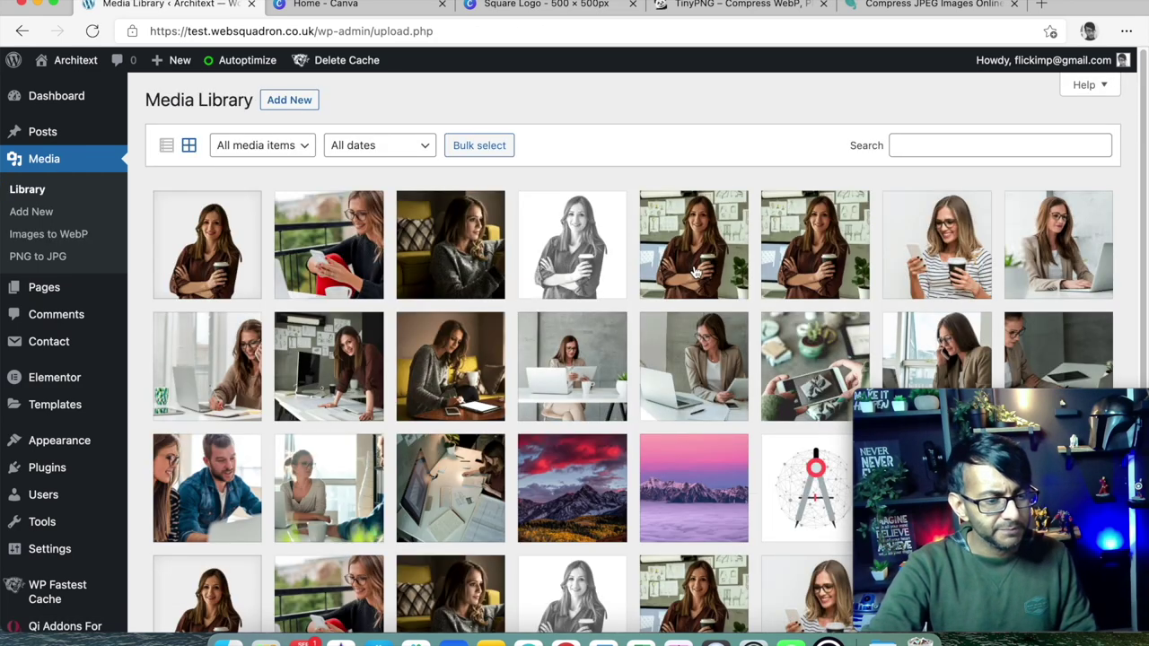
# - View the attachment details of Portfolio-TRNS.jpg and the images following it up to Portfolio-12-1.jpg, and return to the Media Library
pyautogui.click(696, 272)
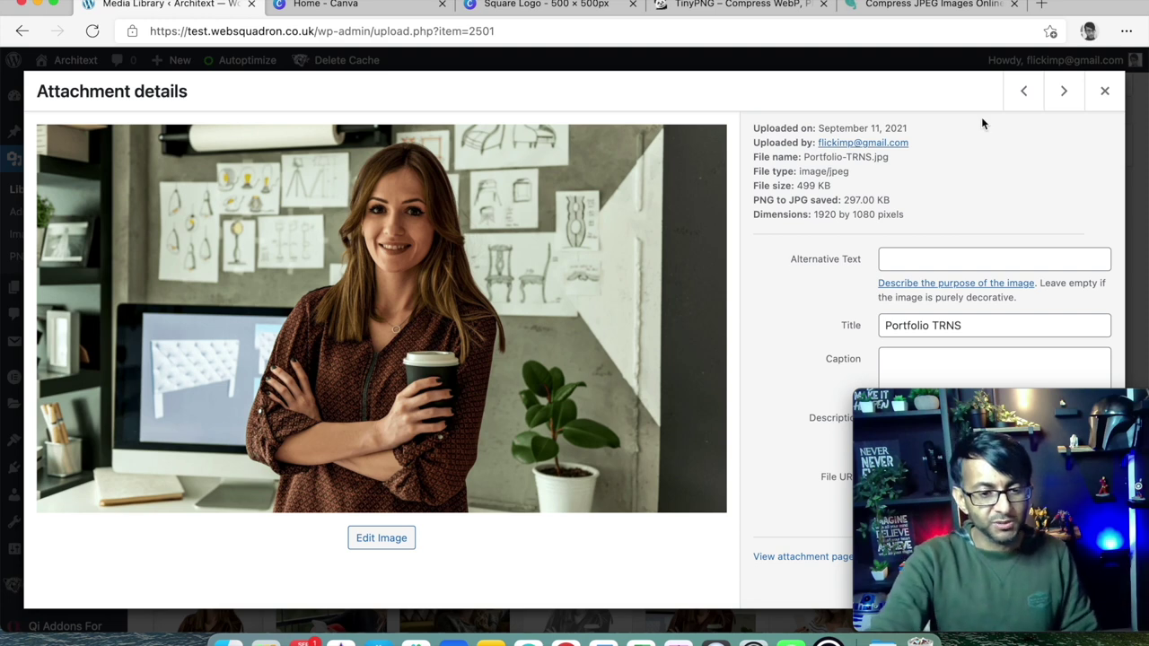
pyautogui.click(1060, 91)
pyautogui.click(1059, 92)
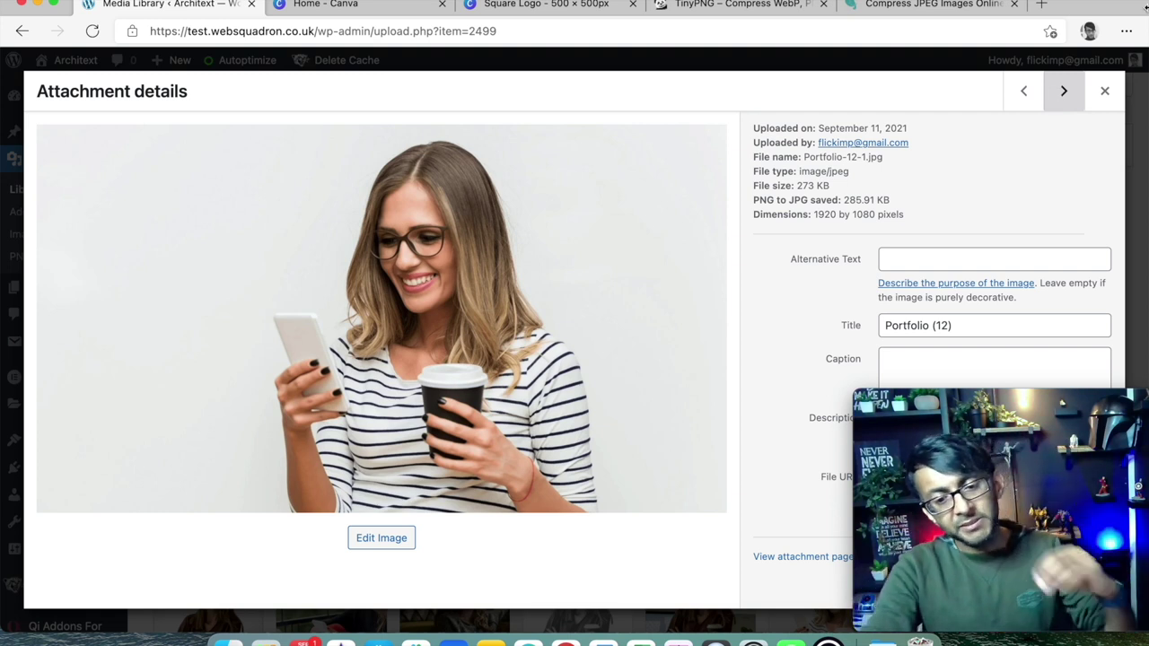
pyautogui.click(1105, 93)
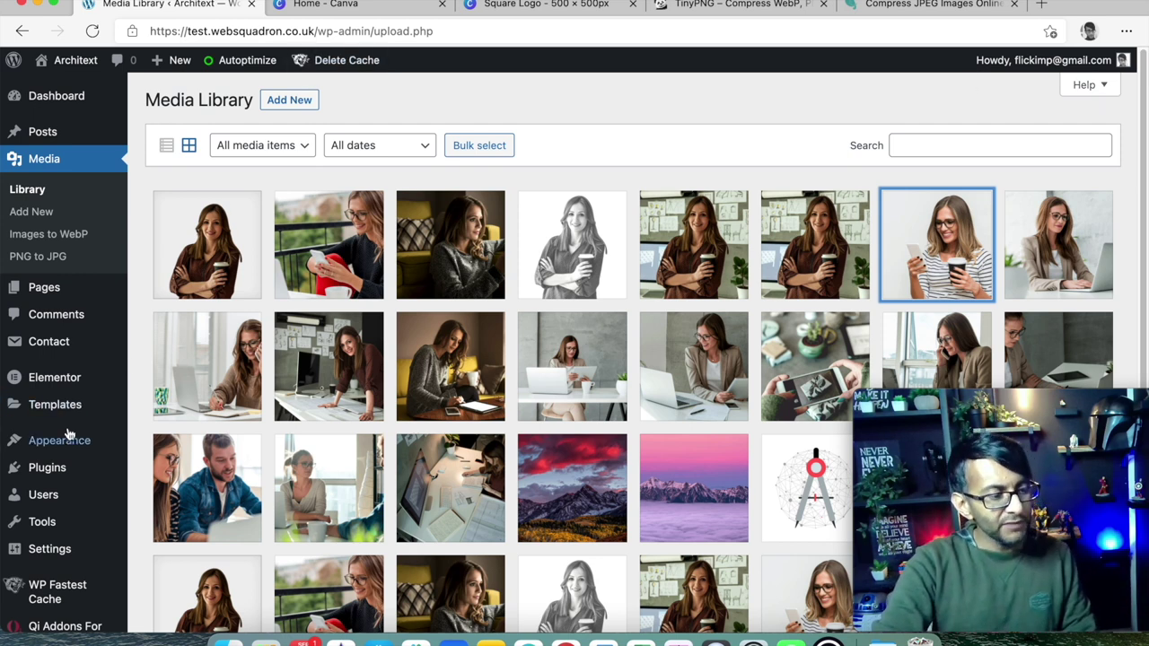
# - Check the current theme, search the themes available to add for "hello", and return to the installed themes
pyautogui.moveTo(67, 432)
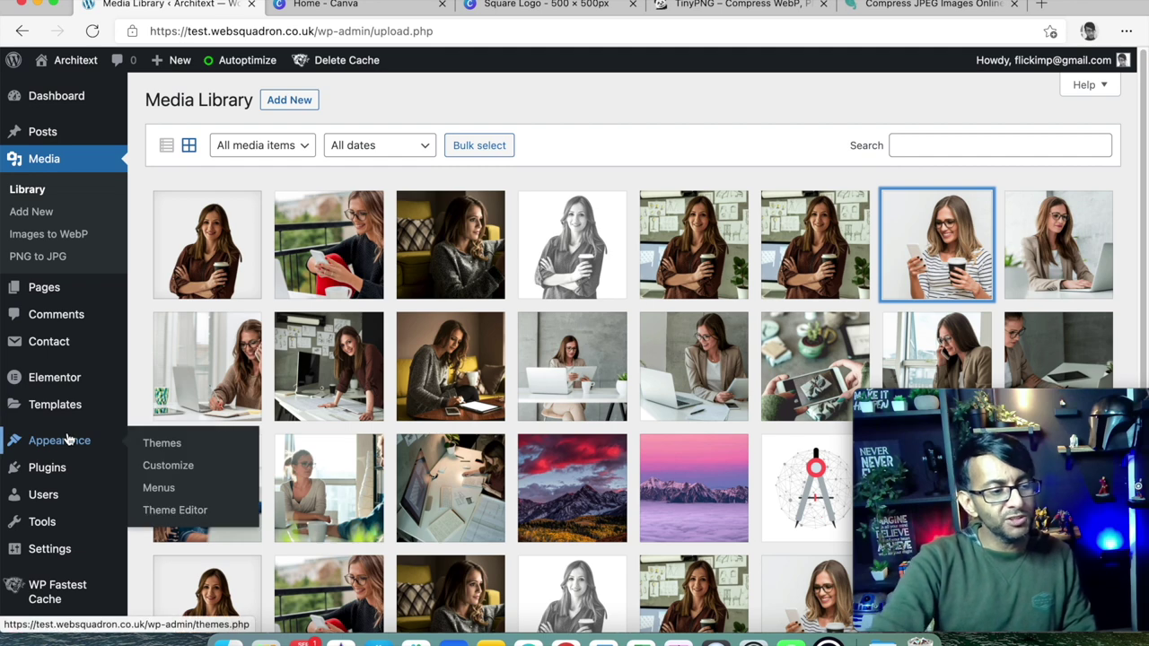
pyautogui.click(171, 446)
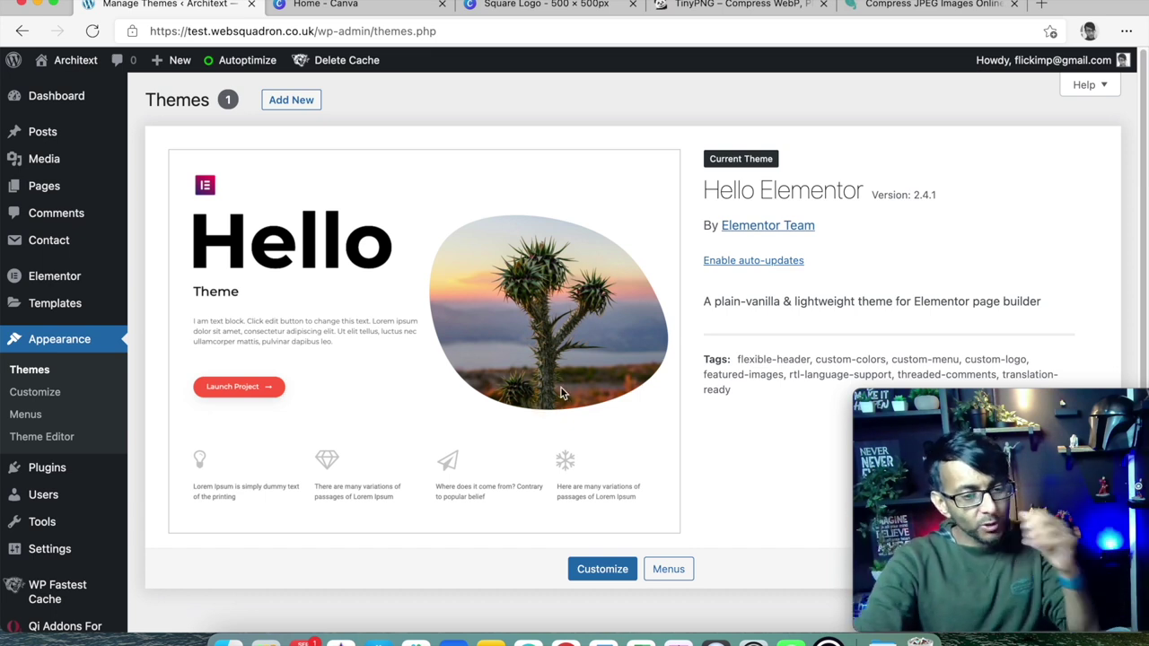
pyautogui.click(301, 102)
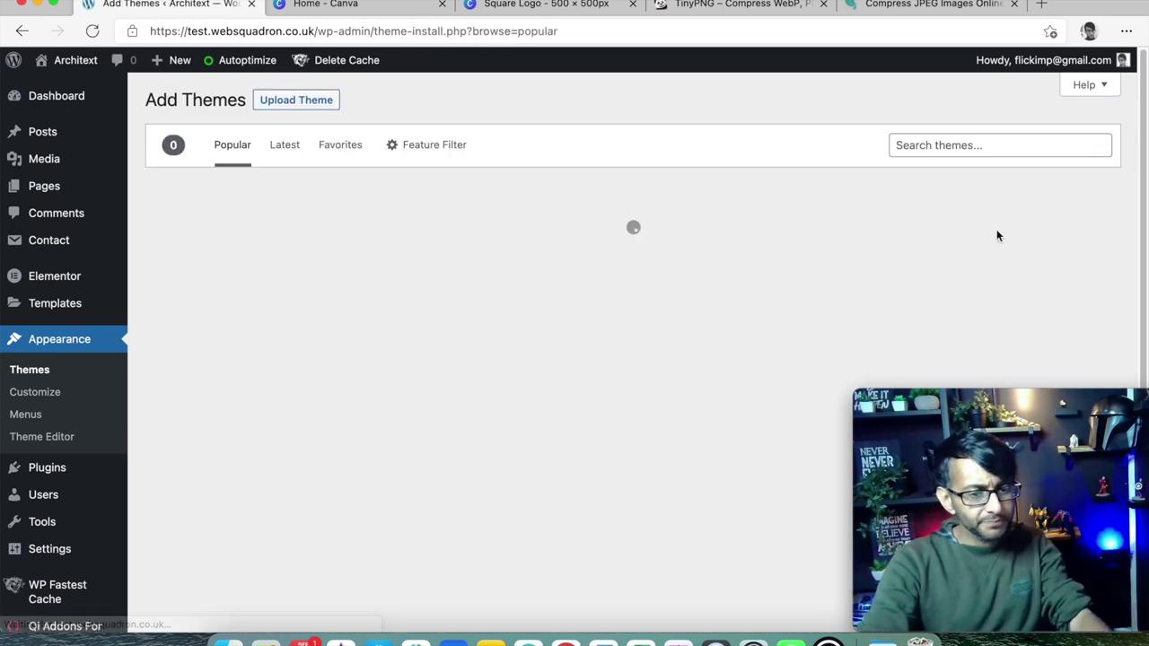
pyautogui.click(965, 146)
pyautogui.write('hello')
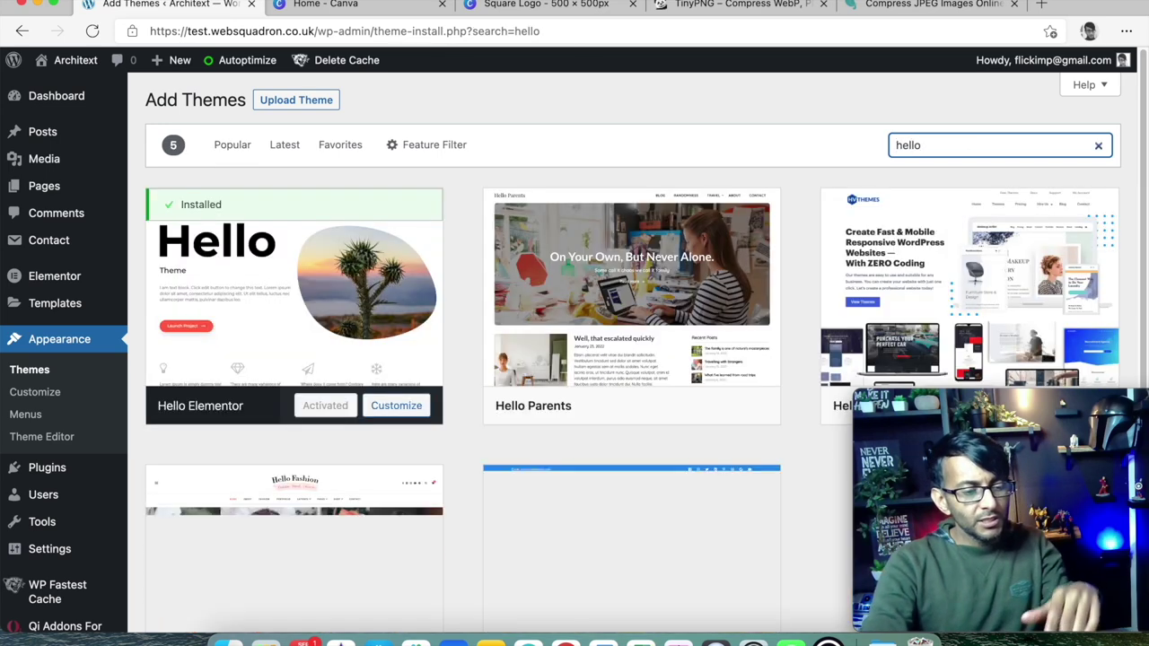
pyautogui.moveTo(598, 398)
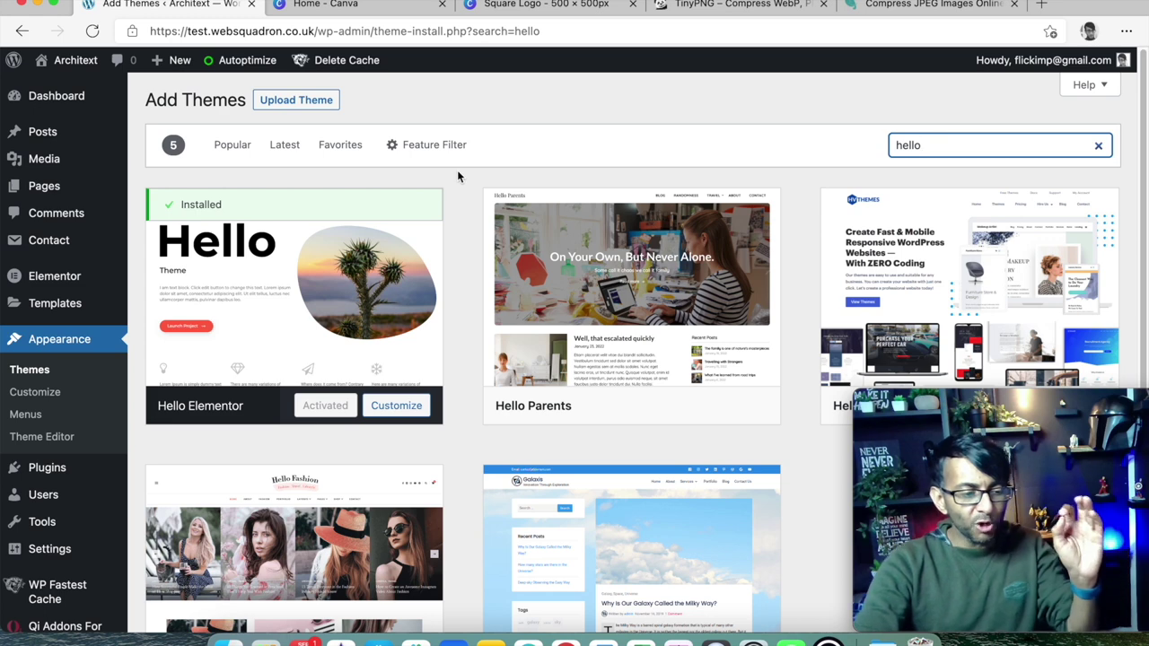
pyautogui.moveTo(304, 386)
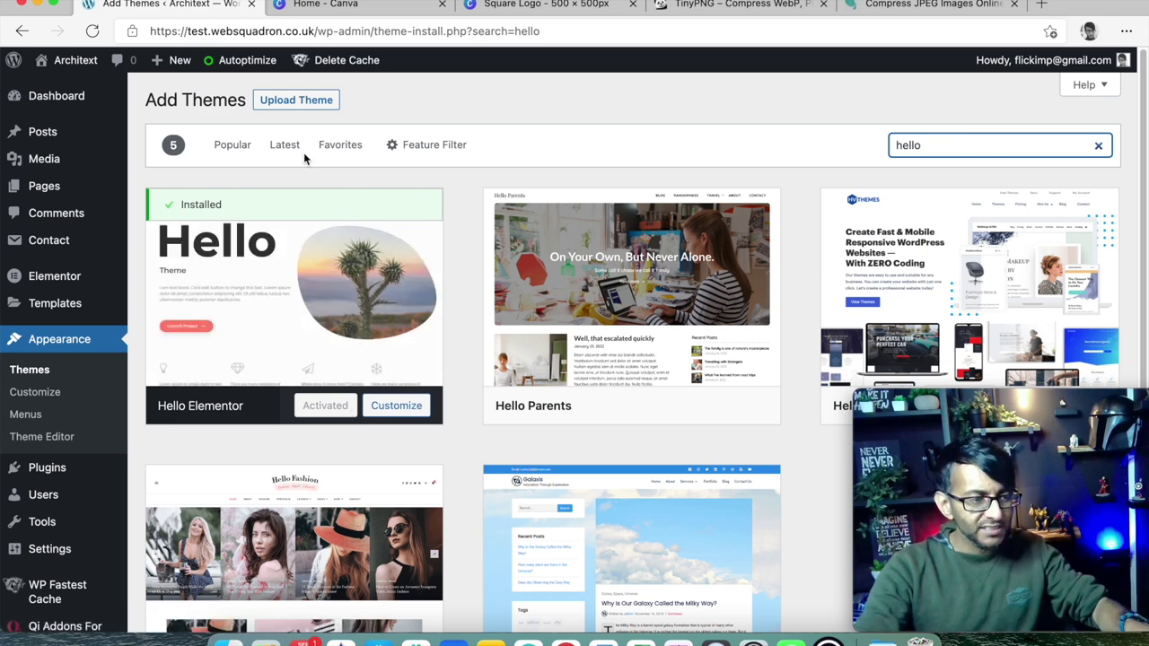
pyautogui.click(40, 371)
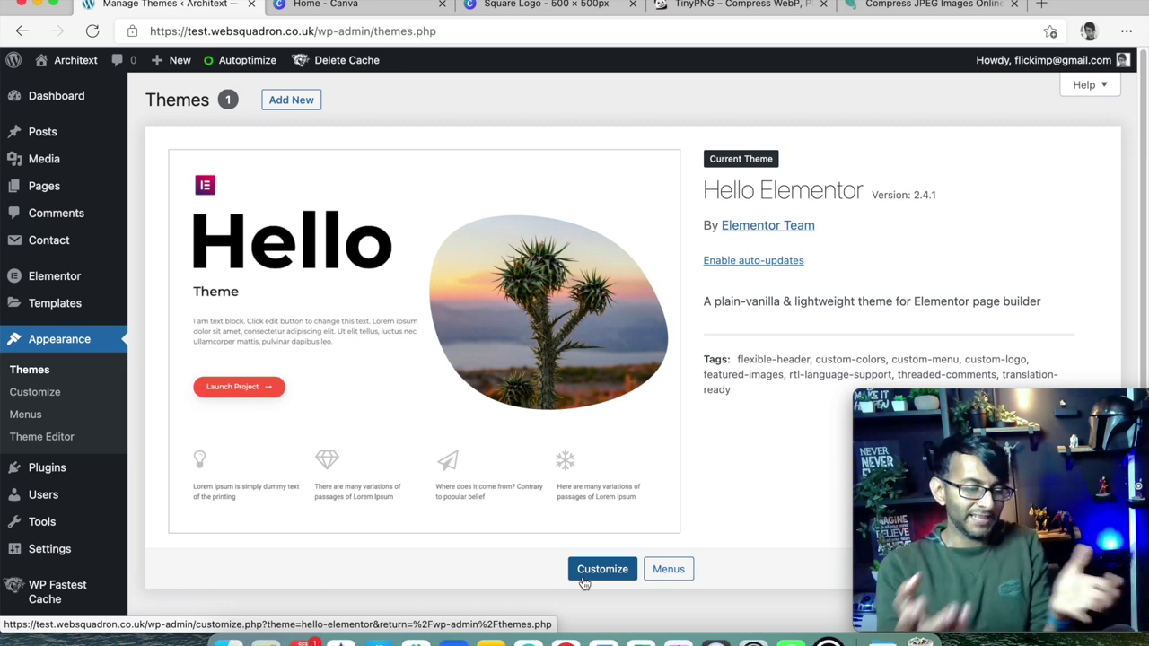
# - In the theme customizer's Site Identity, set the site logo to Logo-1.png from the Media Library without cropping it
pyautogui.click(49, 398)
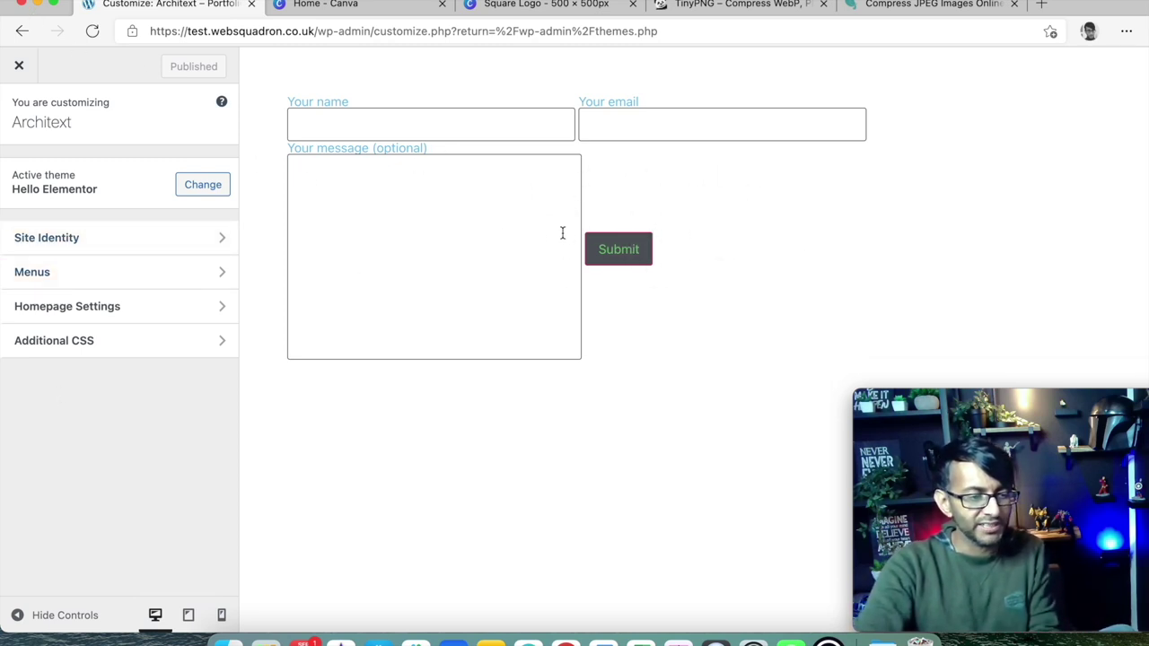
pyautogui.click(146, 244)
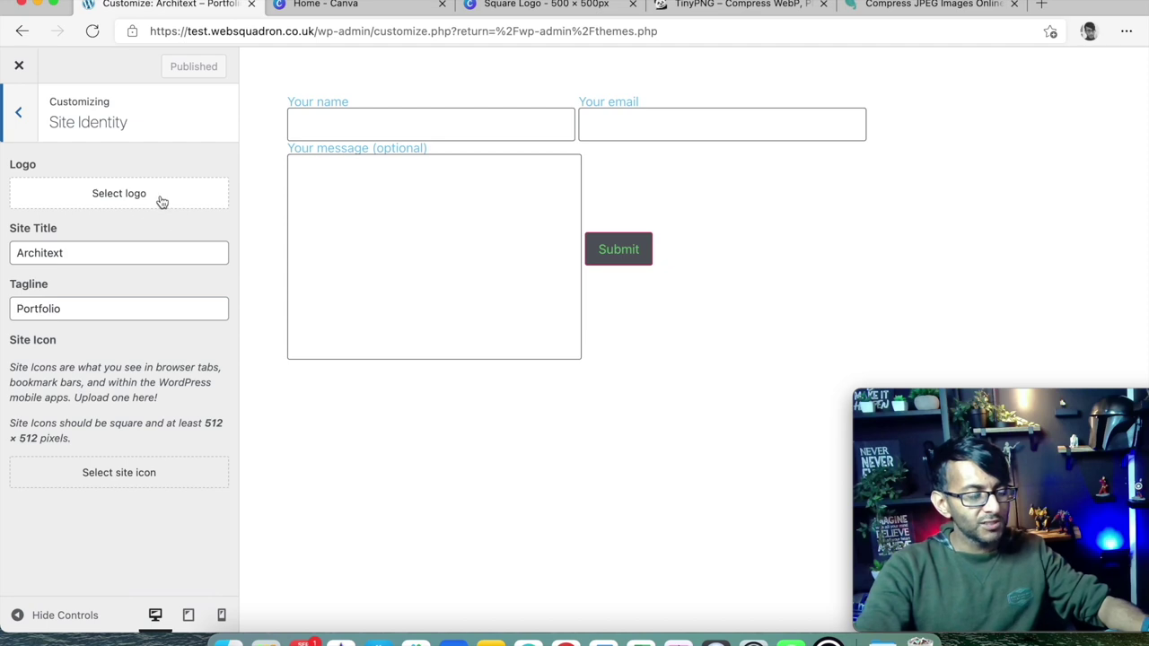
pyautogui.click(159, 201)
pyautogui.scroll(-10, 526, 365)
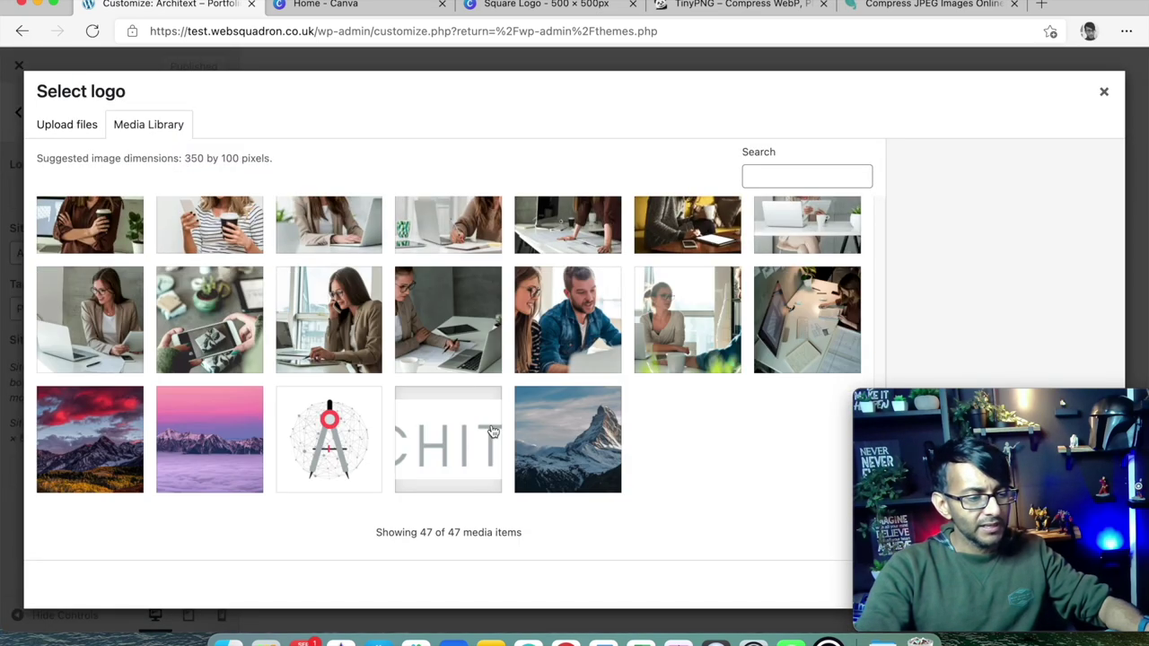
pyautogui.click(450, 461)
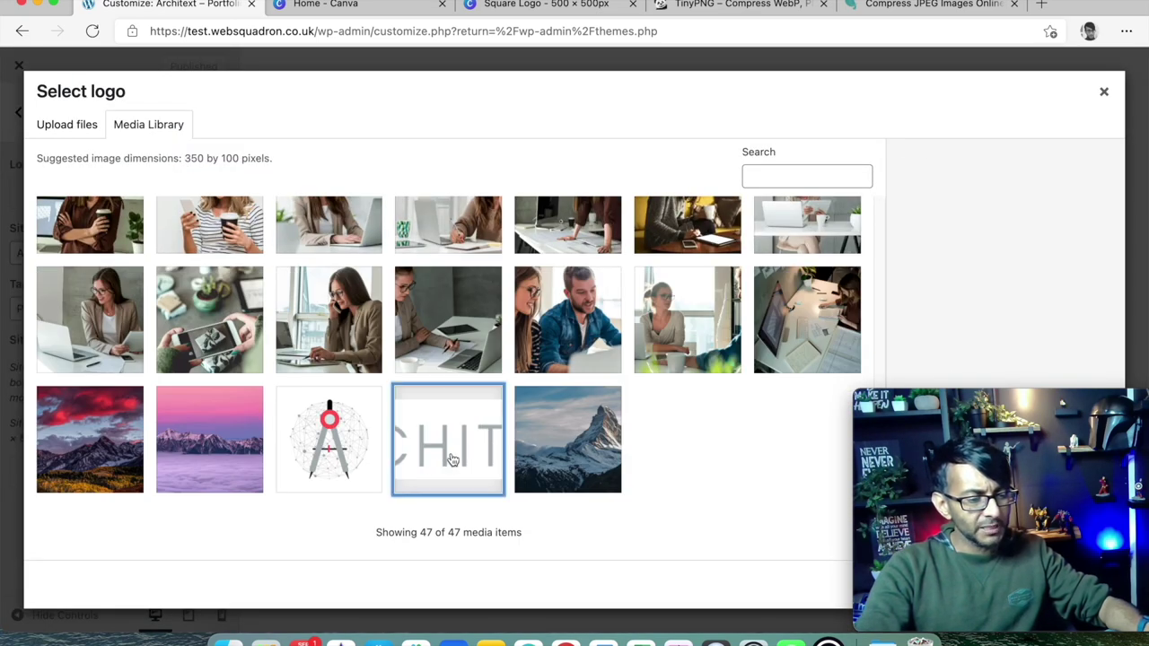
pyautogui.moveTo(1029, 407)
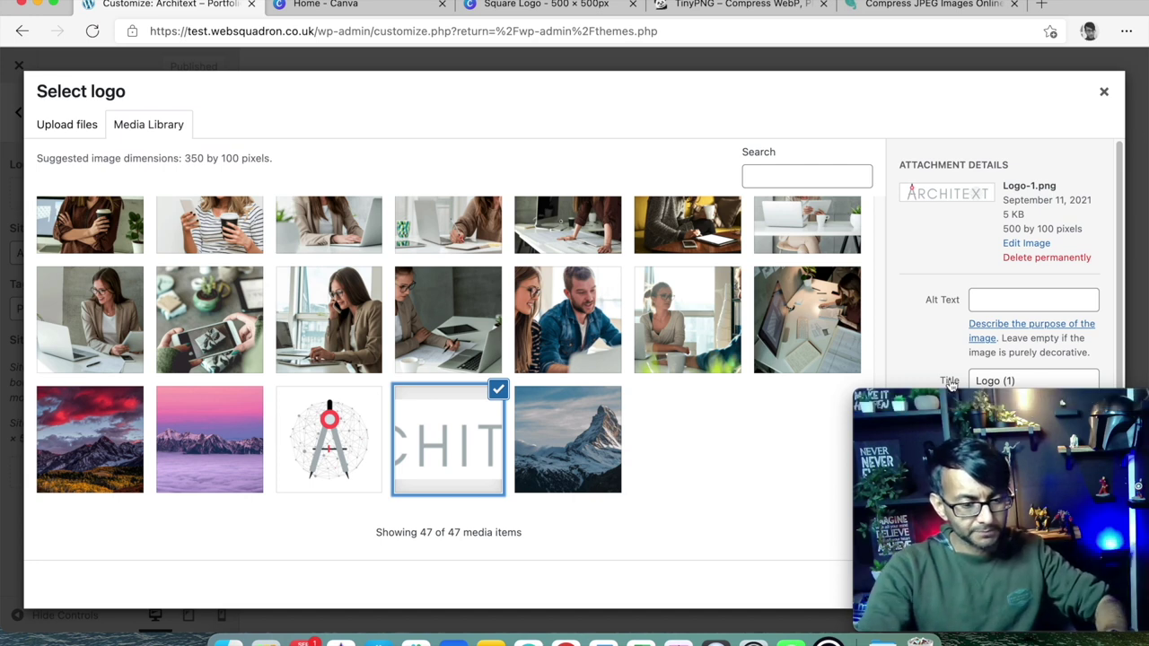
pyautogui.moveTo(962, 400); pyautogui.dragTo(962, 316)
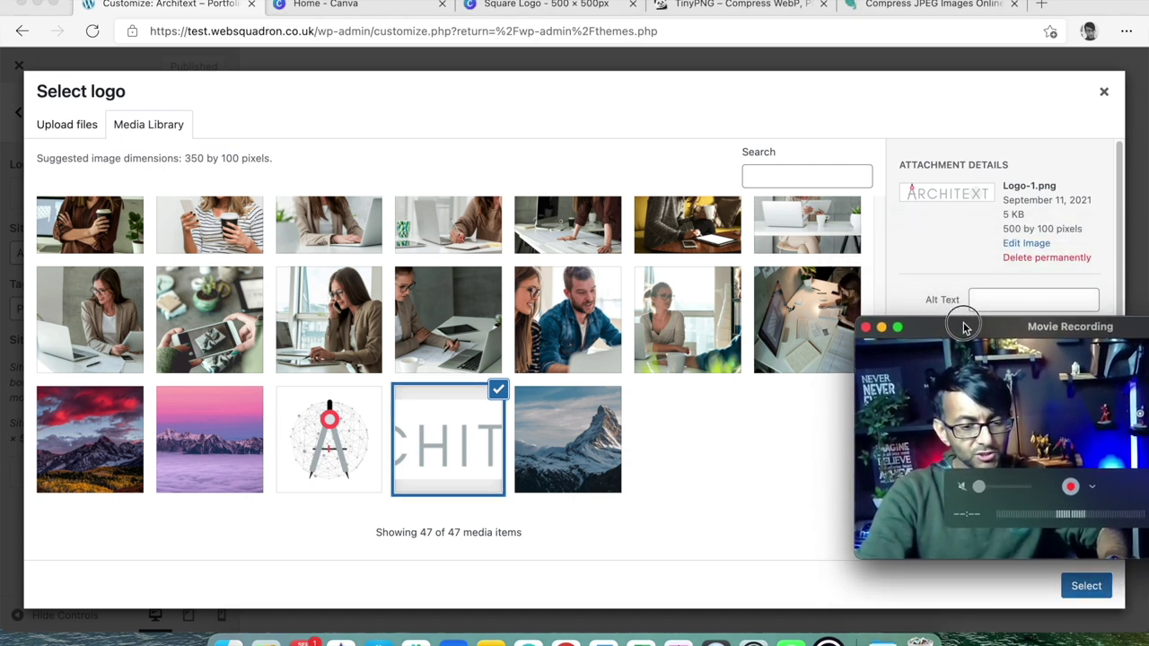
pyautogui.click(1086, 587)
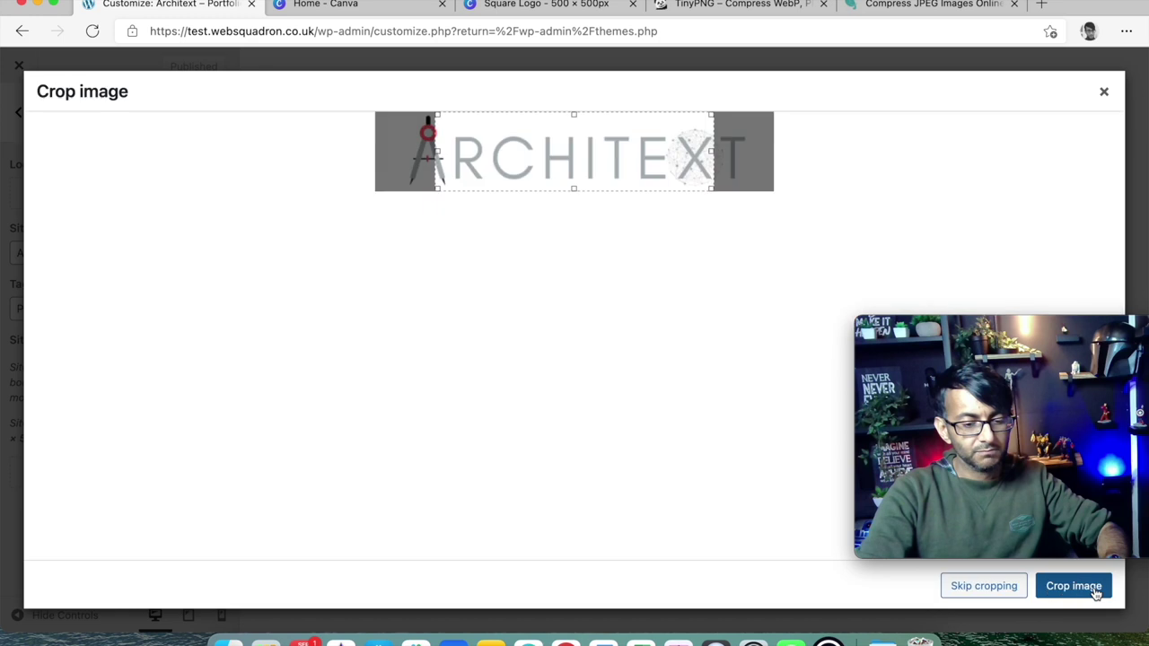
pyautogui.click(987, 588)
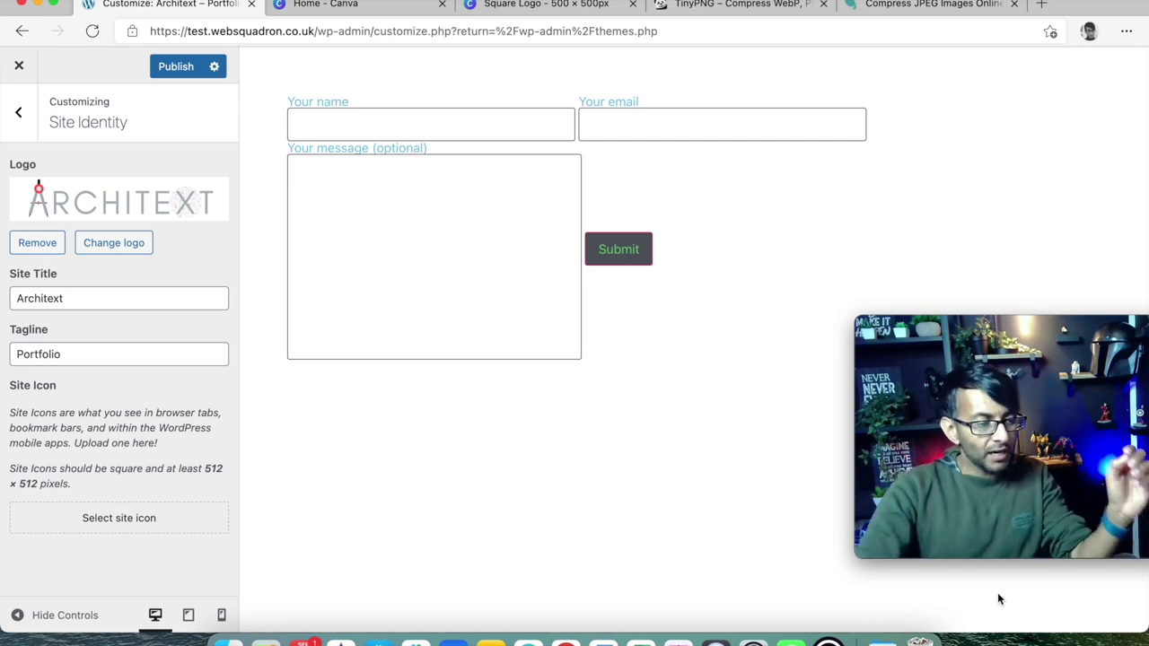
# - Set the site icon to Square-Logo.png from the Media Library, accepting the crop
pyautogui.click(96, 517)
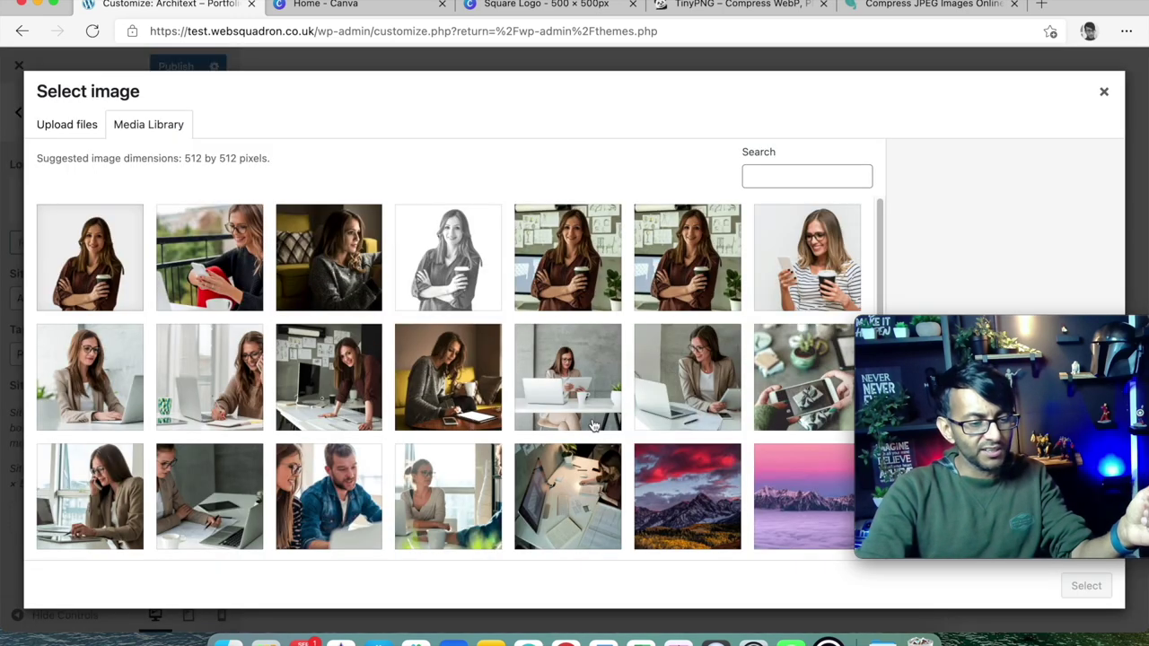
pyautogui.scroll(-3, 413, 518)
pyautogui.click(345, 530)
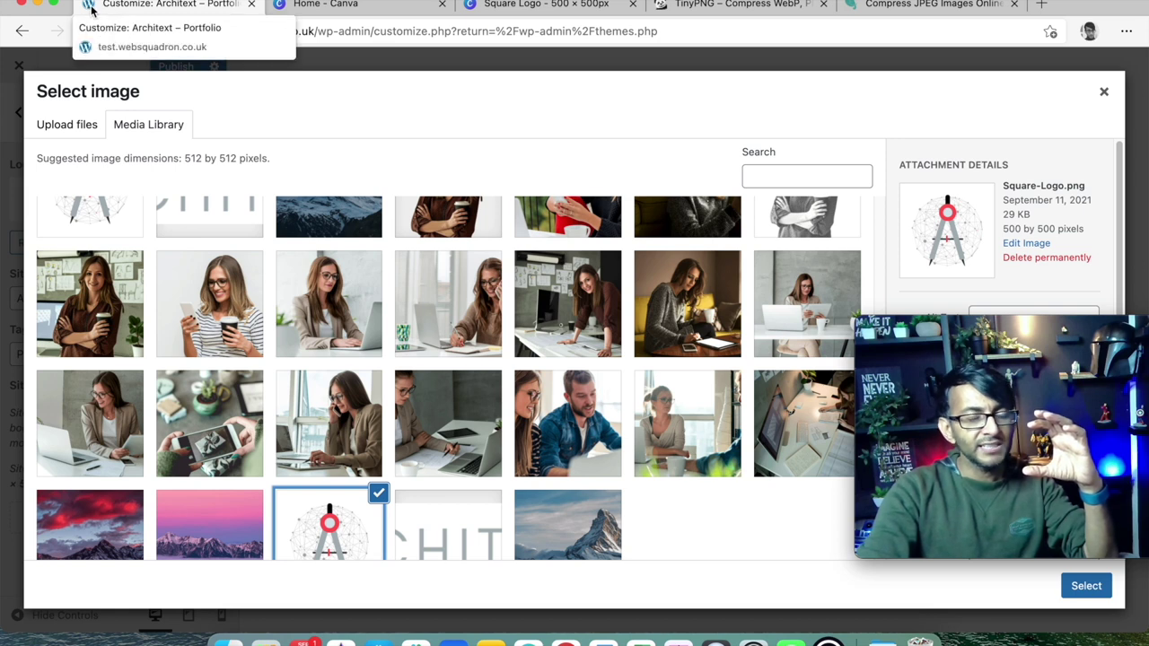
pyautogui.moveTo(1037, 480)
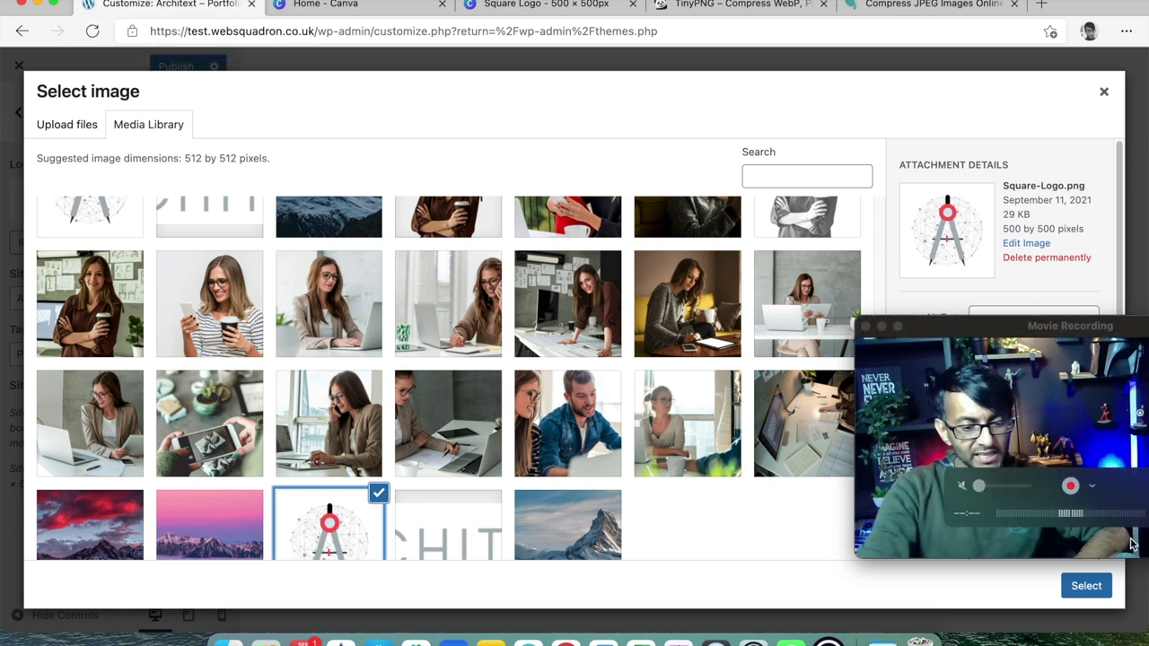
pyautogui.click(1084, 586)
pyautogui.click(1081, 589)
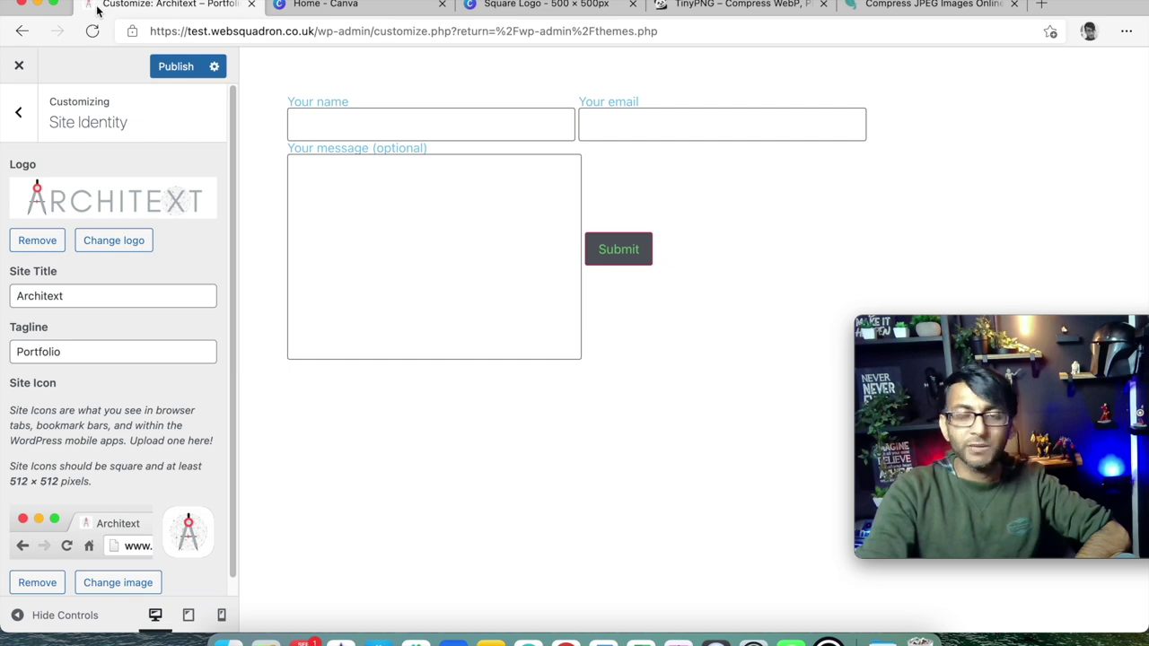
# - Close the Canva home, TinyPNG and Compress JPEG browser pages and return to the Architext customizer
pyautogui.click(357, 3)
pyautogui.click(441, 3)
pyautogui.click(633, 4)
pyautogui.click(633, 4)
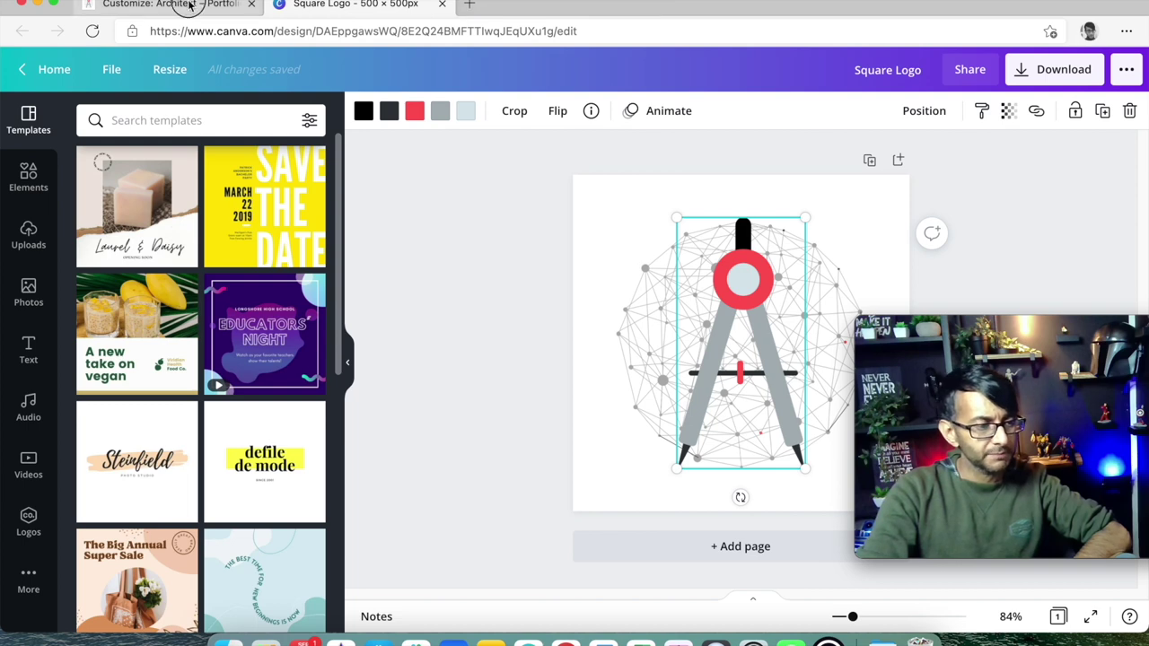
pyautogui.click(189, 5)
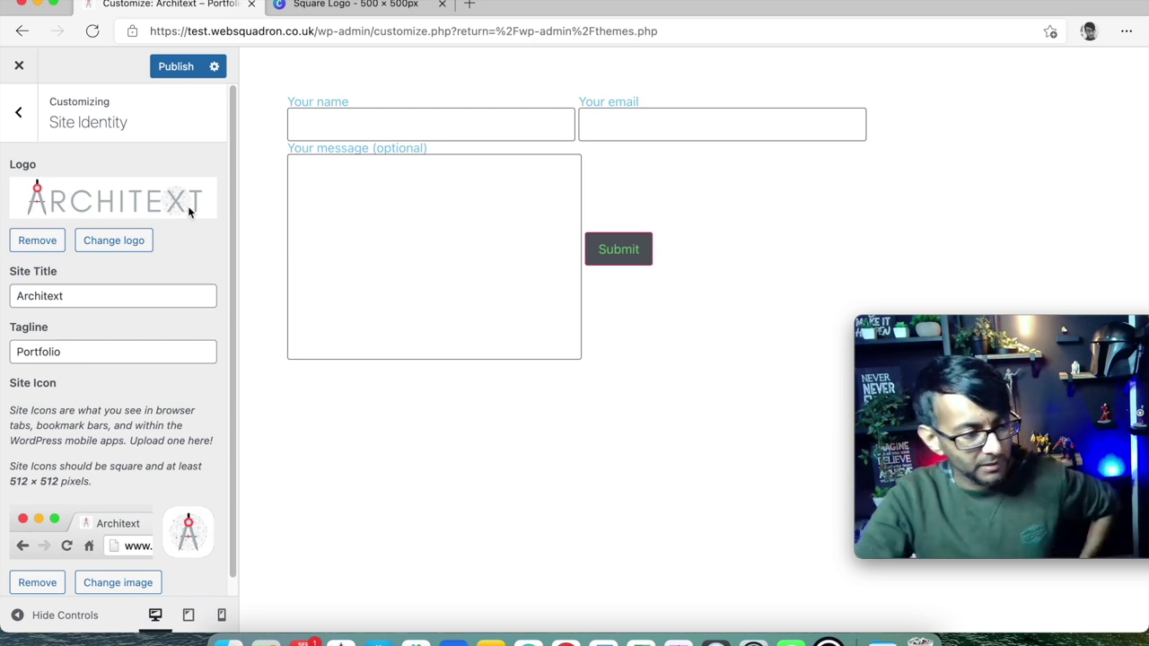
# - Publish the site identity changes and go to the dashboard at test.websquadron.co.uk/wp-admin
pyautogui.click(174, 68)
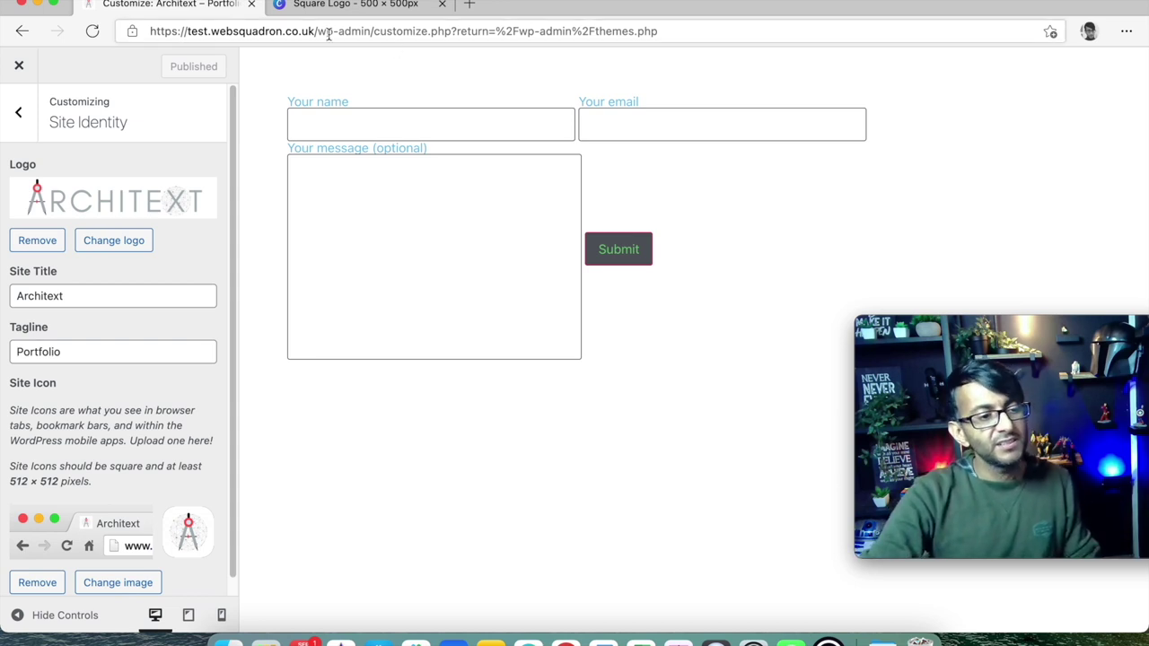
pyautogui.moveTo(374, 29); pyautogui.dragTo(1074, 44)
pyautogui.press('BackSpace')
pyautogui.press('Return')
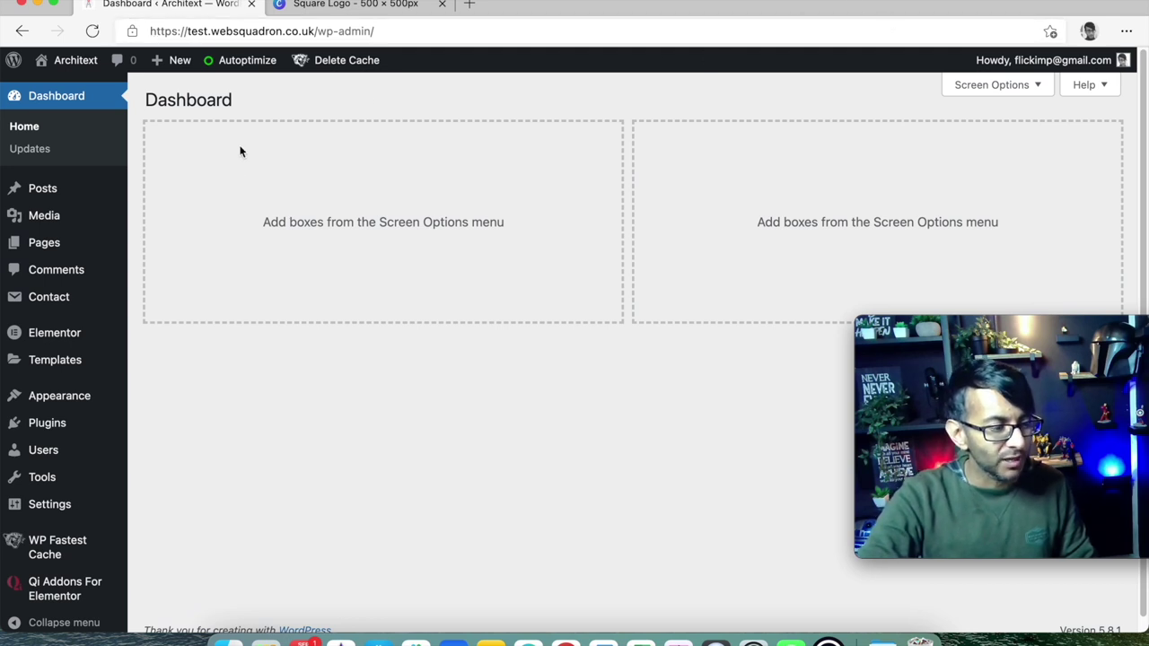
# - Open the list of all pages and move the existing Home page to the trash
pyautogui.moveTo(46, 241)
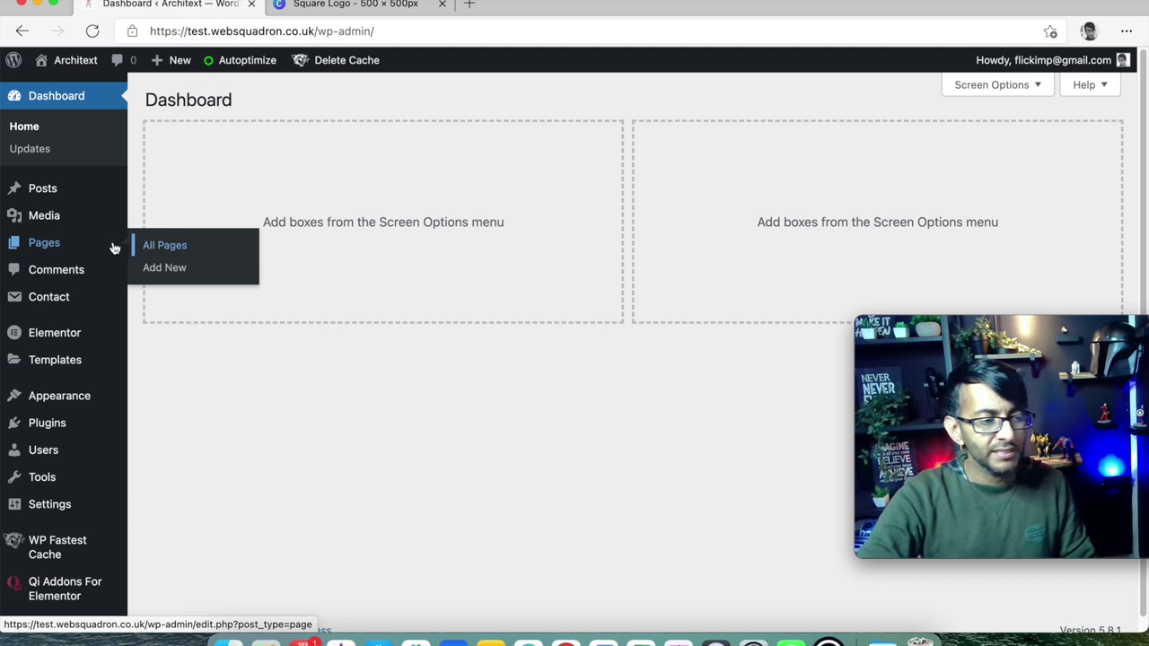
pyautogui.moveTo(96, 216)
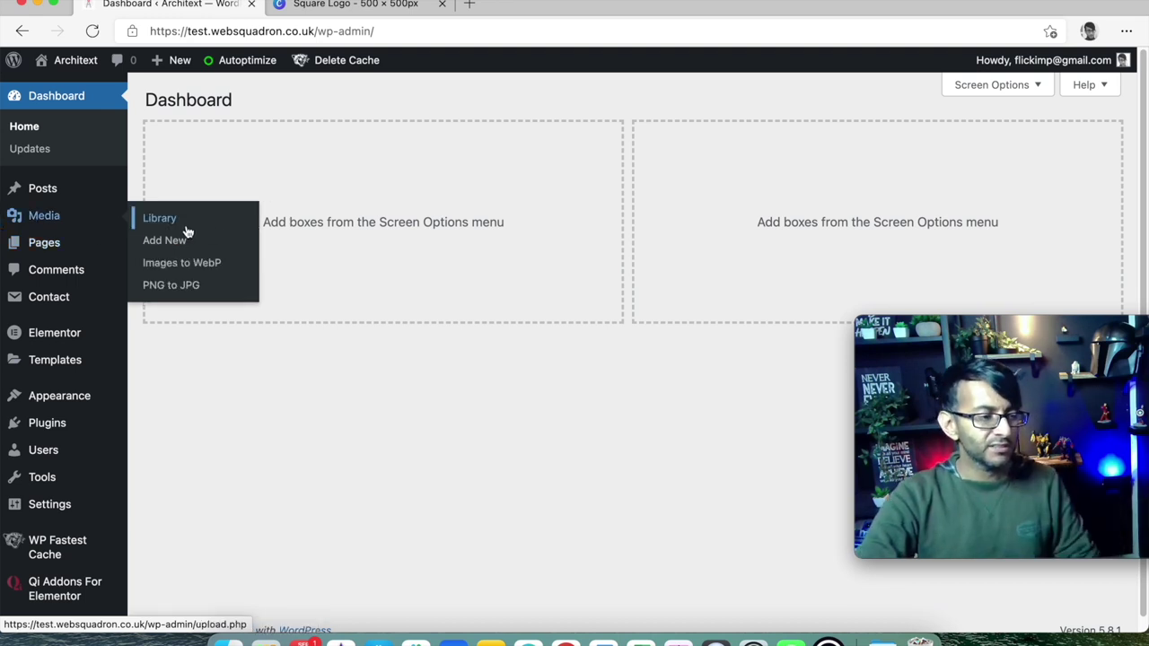
pyautogui.click(163, 249)
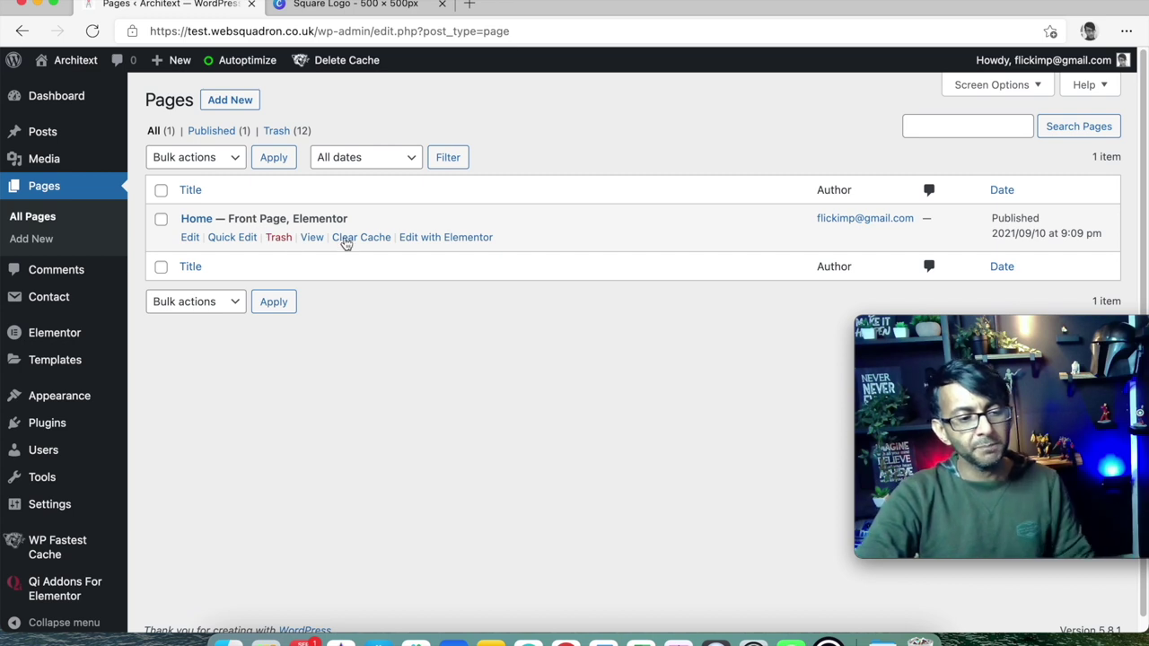
pyautogui.click(279, 239)
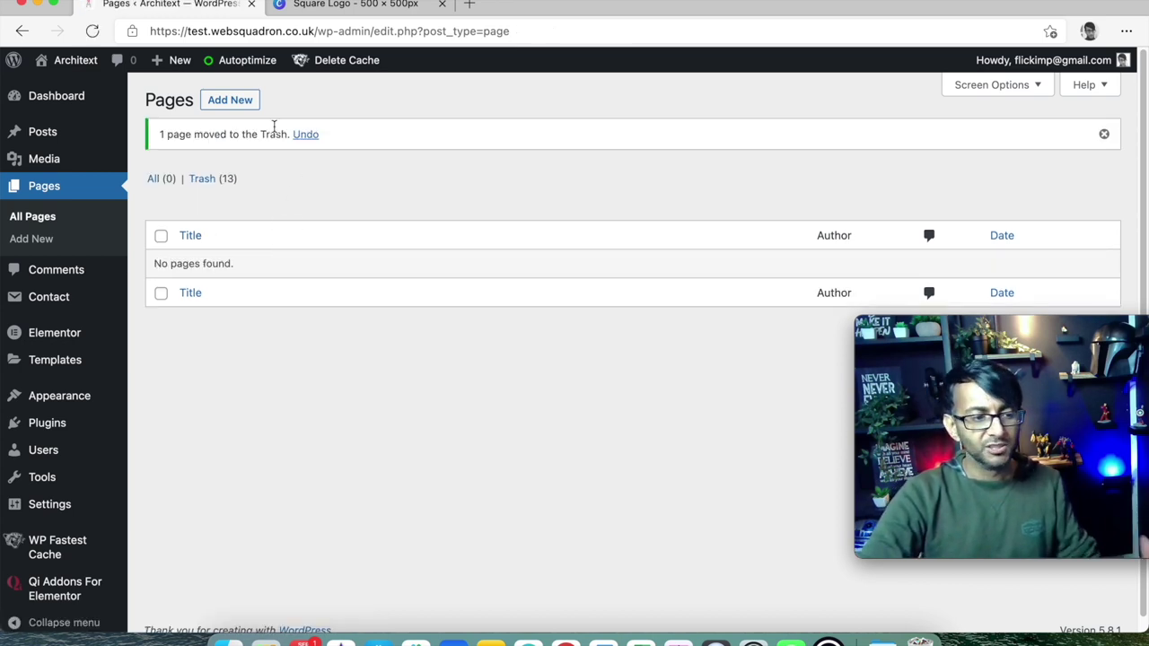
# - Add a new page titled "Home", dismissing the block editor welcome guide, and open it for editing with Elementor
pyautogui.click(248, 105)
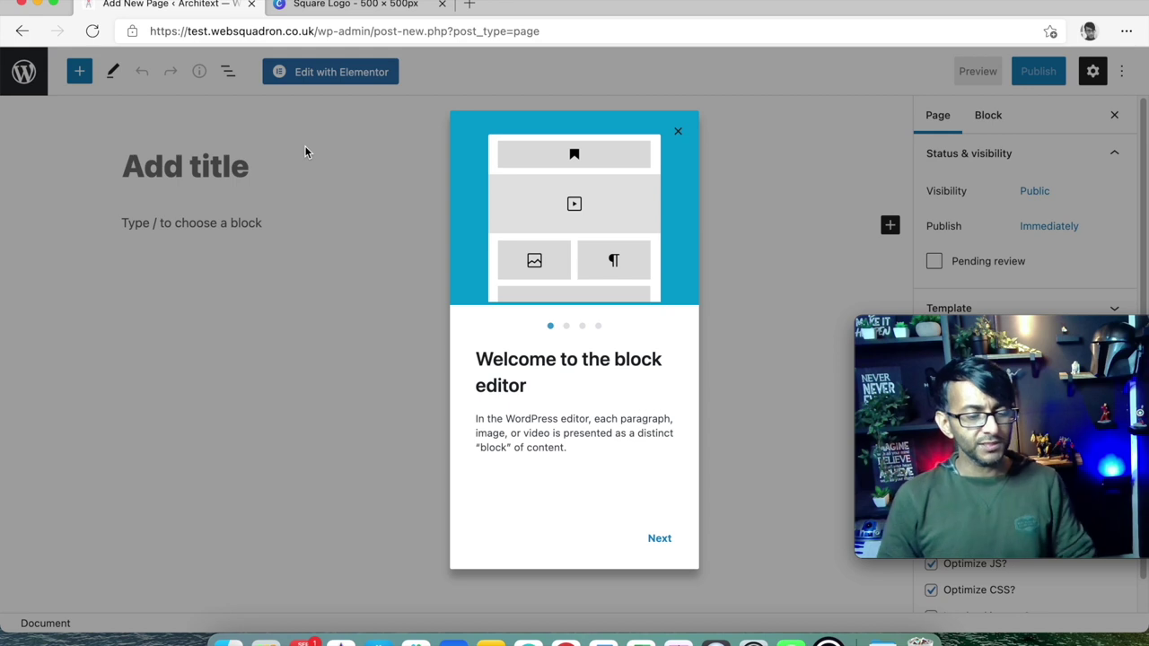
pyautogui.click(679, 132)
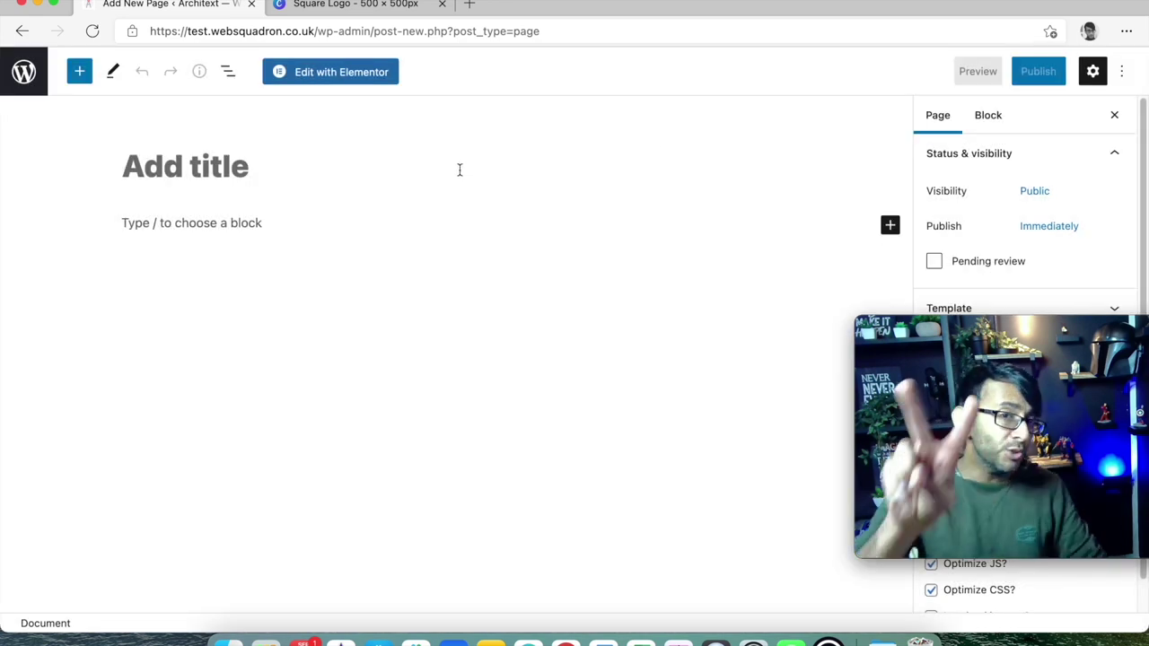
pyautogui.click(299, 165)
pyautogui.write('Home')
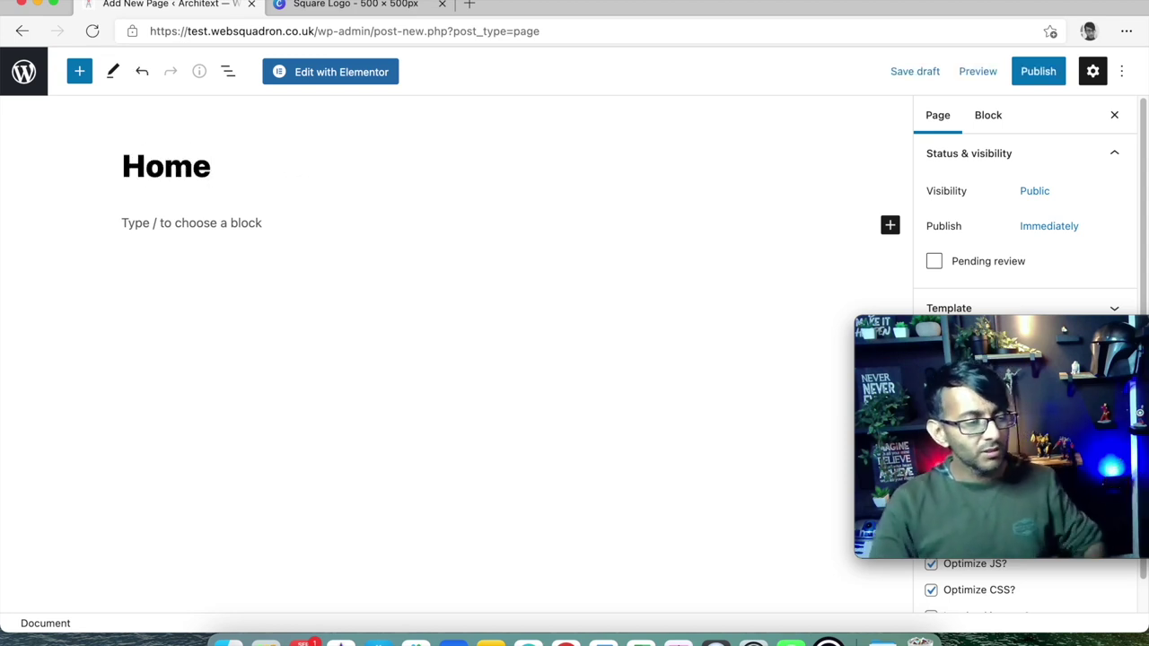
pyautogui.click(345, 81)
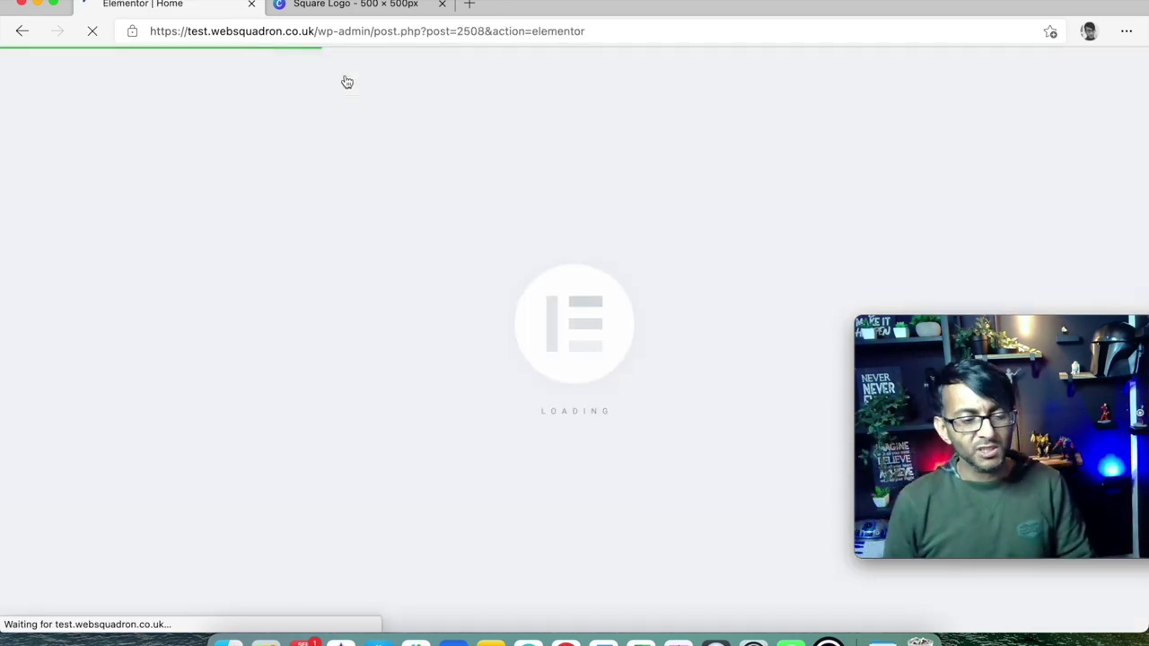
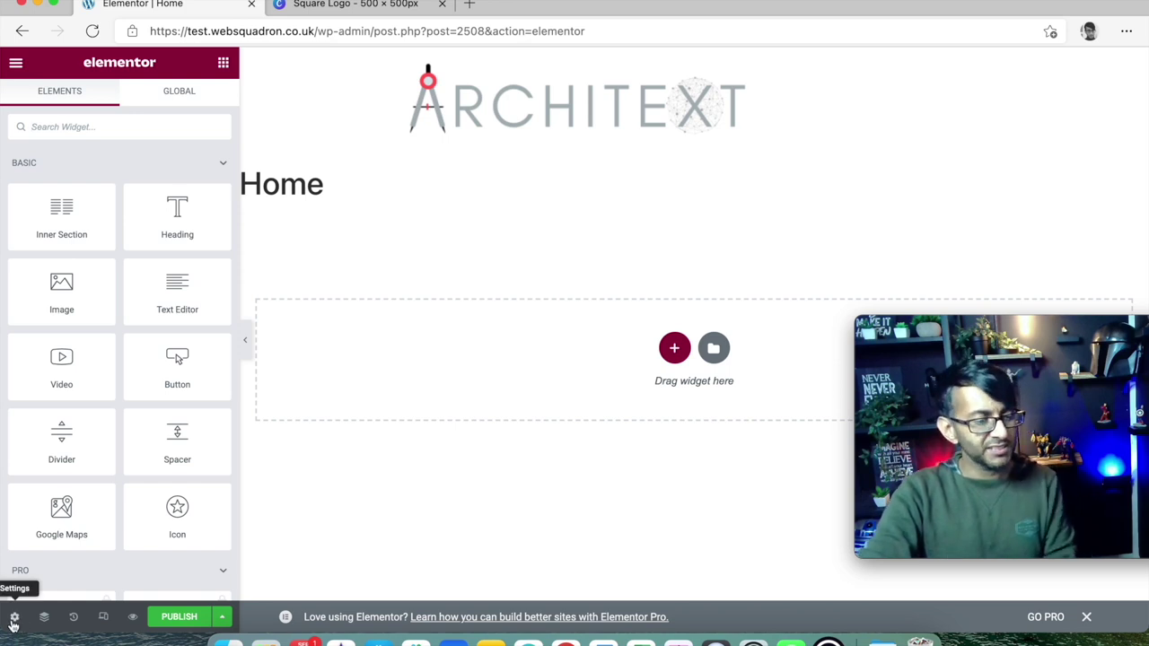
# - Hide the Home page's title, set its page layout to Elementor Canvas, and publish the page
pyautogui.click(14, 618)
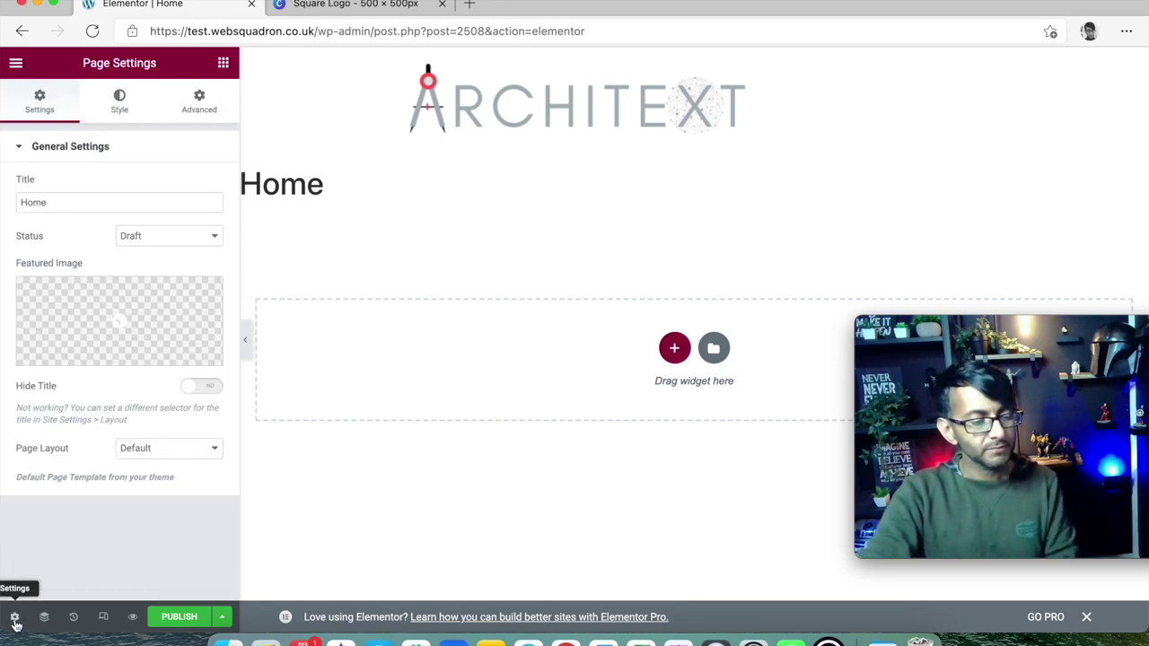
pyautogui.click(209, 387)
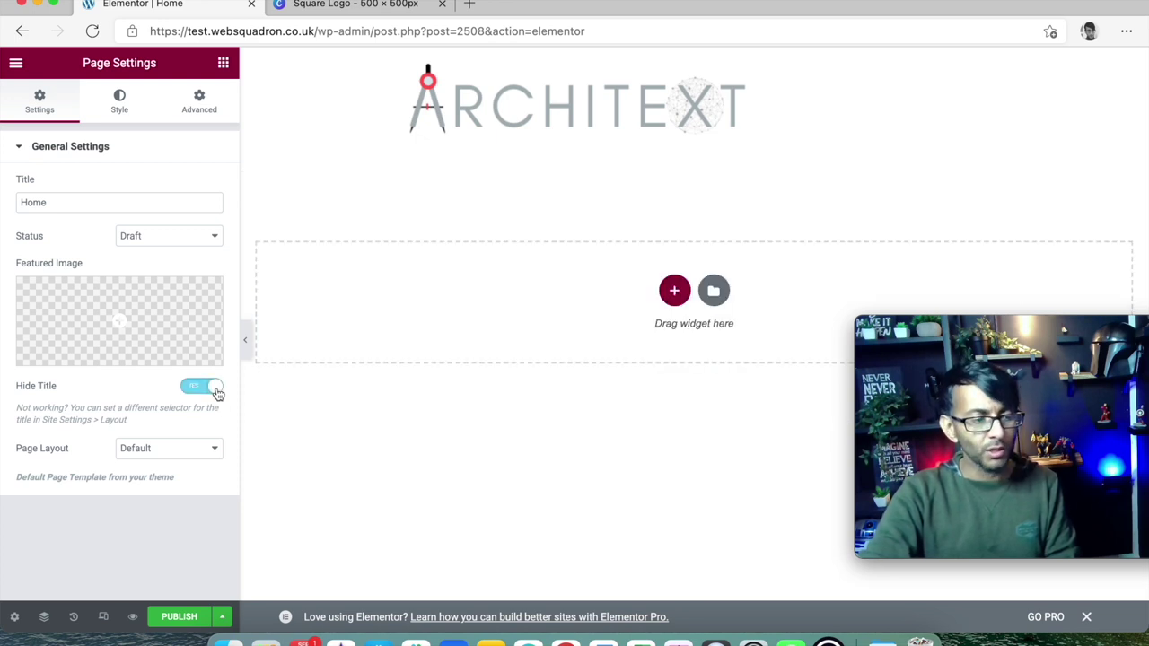
pyautogui.click(175, 458)
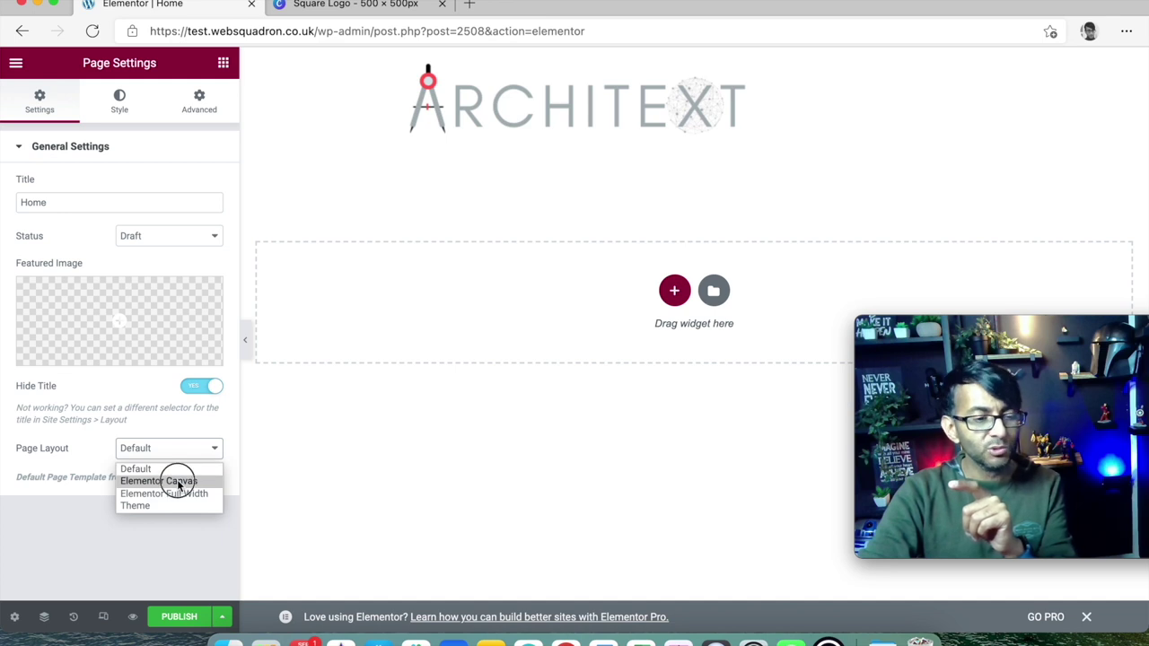
pyautogui.click(179, 483)
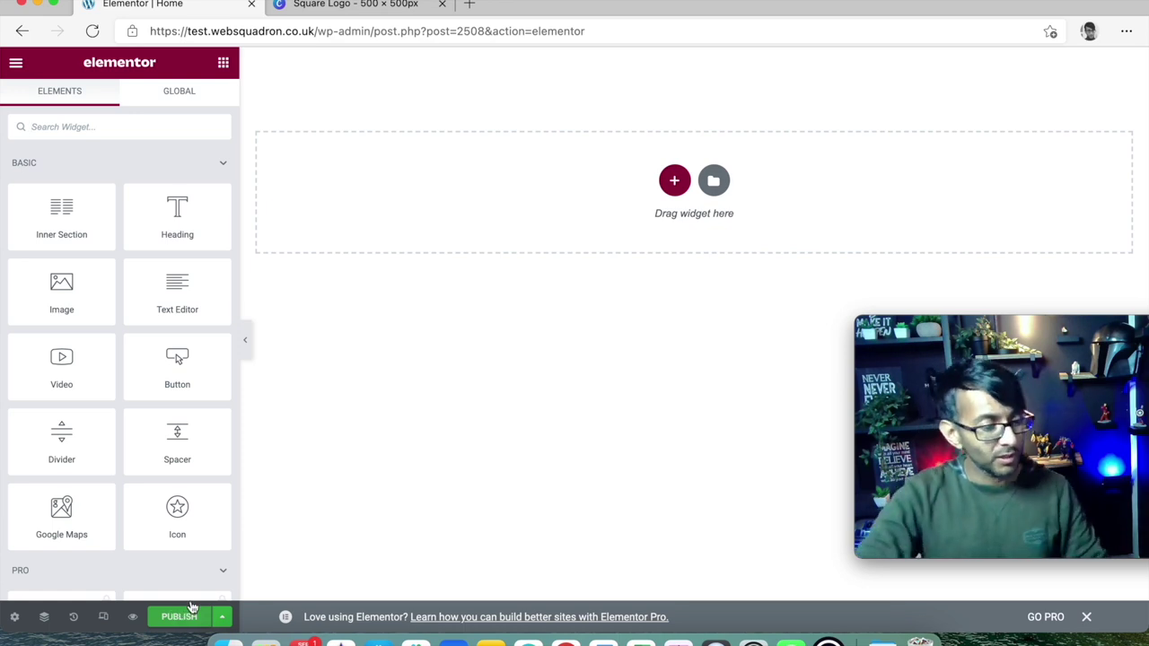
pyautogui.click(180, 618)
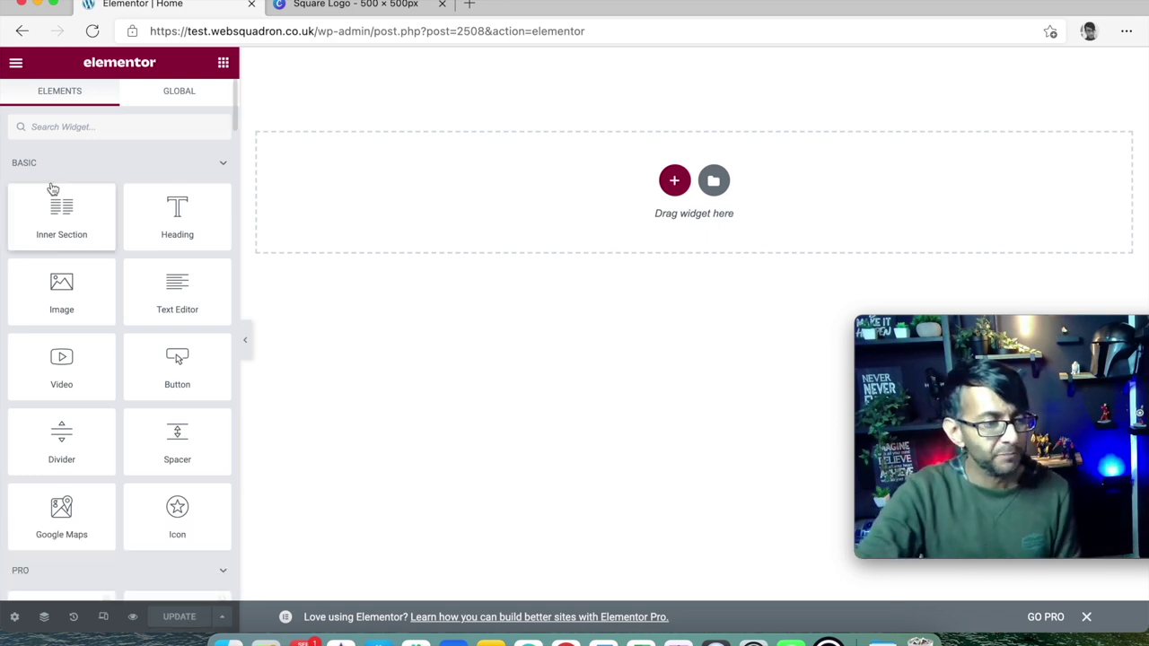
# - Open the Global Colors in Site Settings and set the Text color to dark grey #575757
pyautogui.click(16, 64)
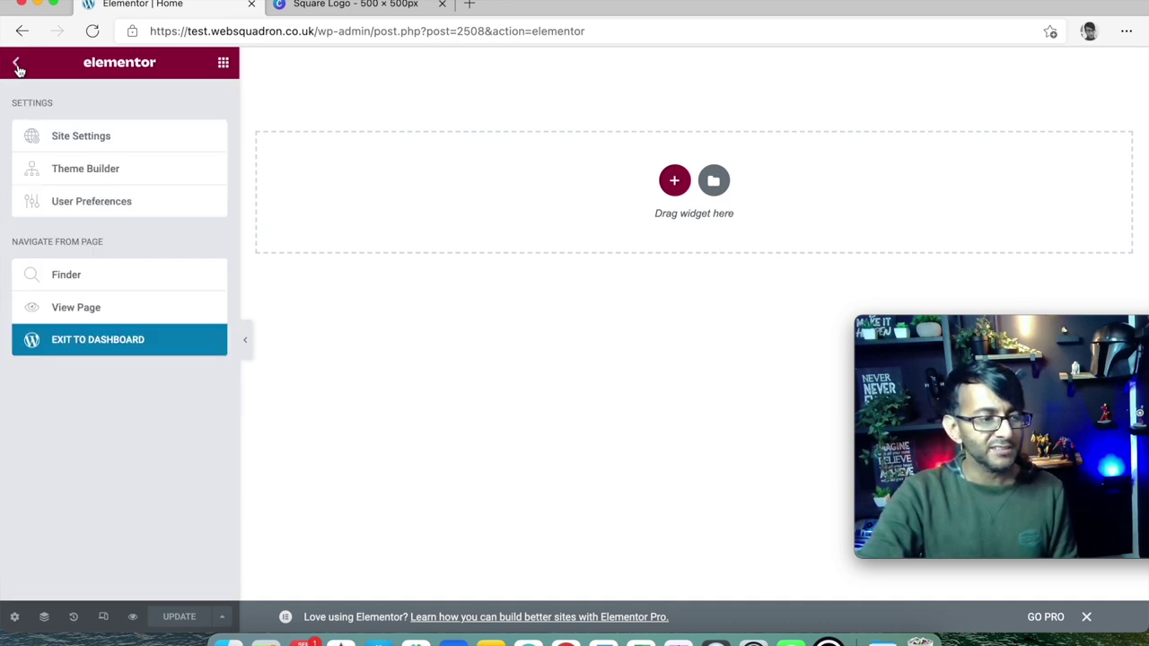
pyautogui.click(144, 145)
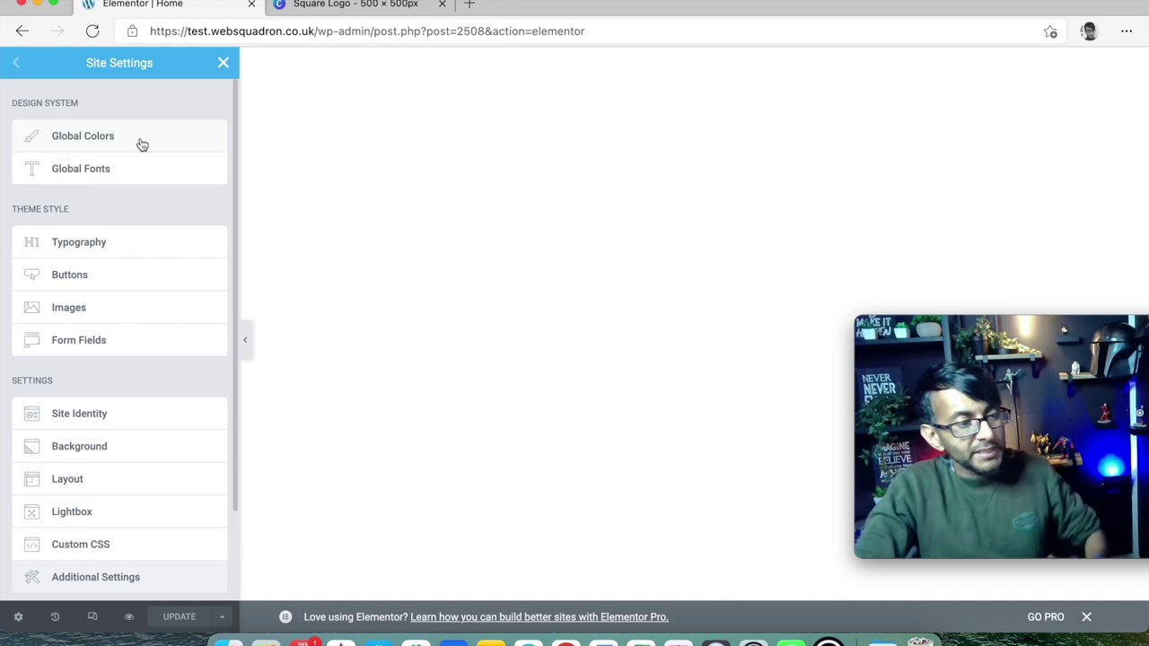
pyautogui.click(141, 143)
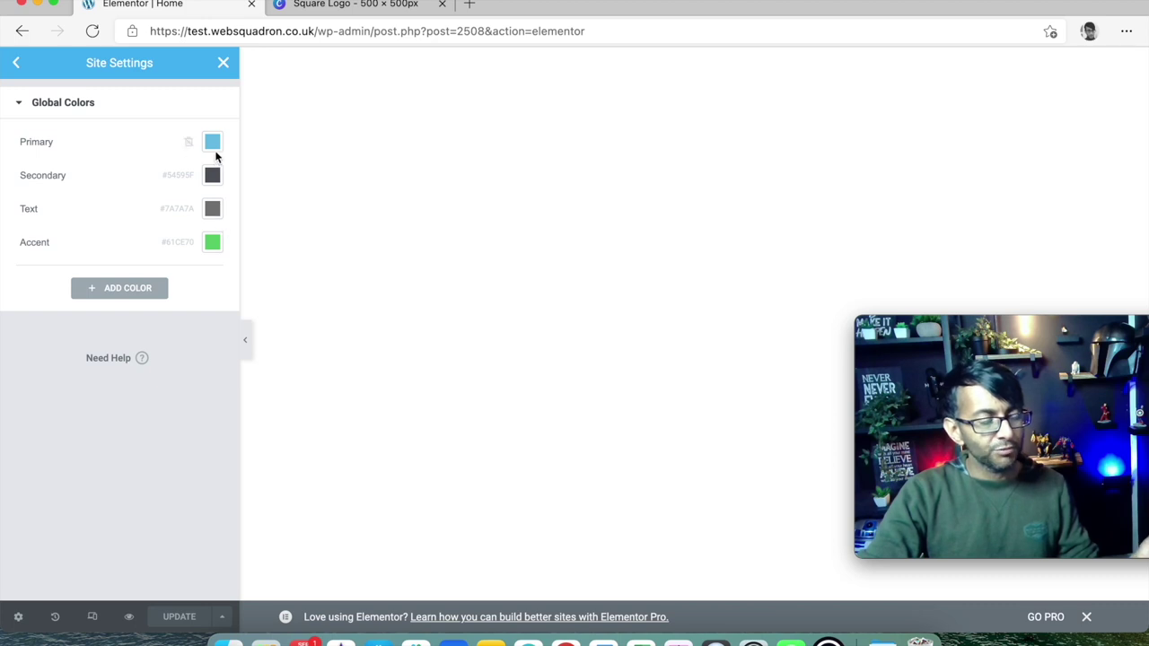
pyautogui.click(212, 210)
pyautogui.click(28, 345)
pyautogui.moveTo(28, 345); pyautogui.dragTo(30, 356)
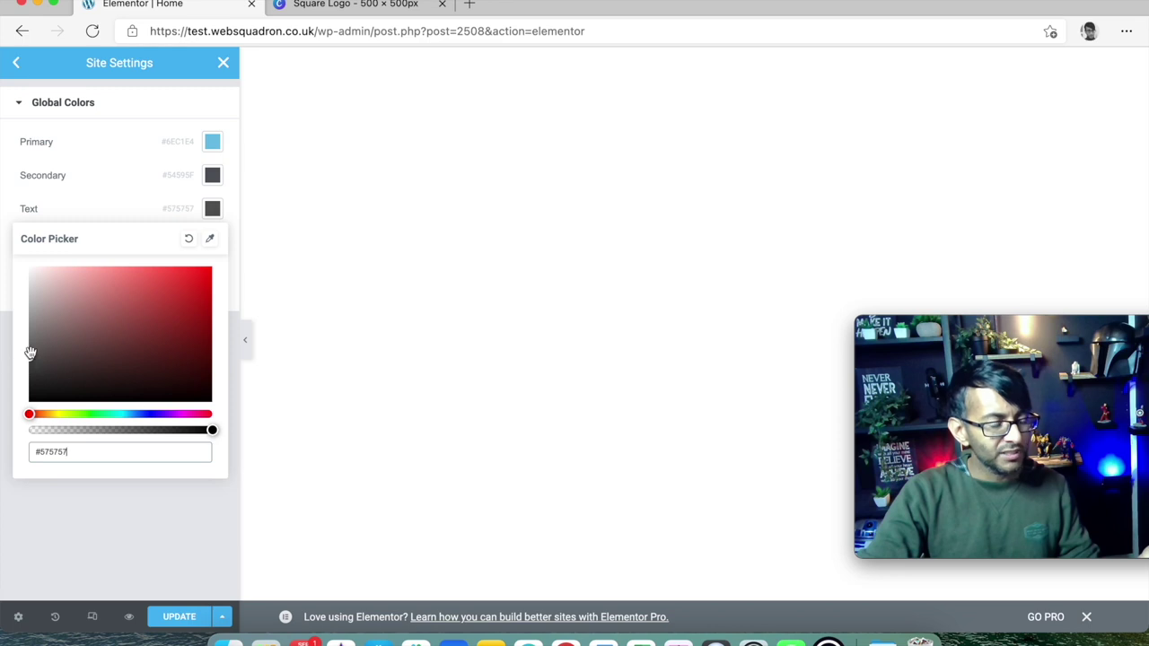
# - Try a blue, #322FD2, as the Primary global color
pyautogui.click(211, 177)
pyautogui.click(213, 142)
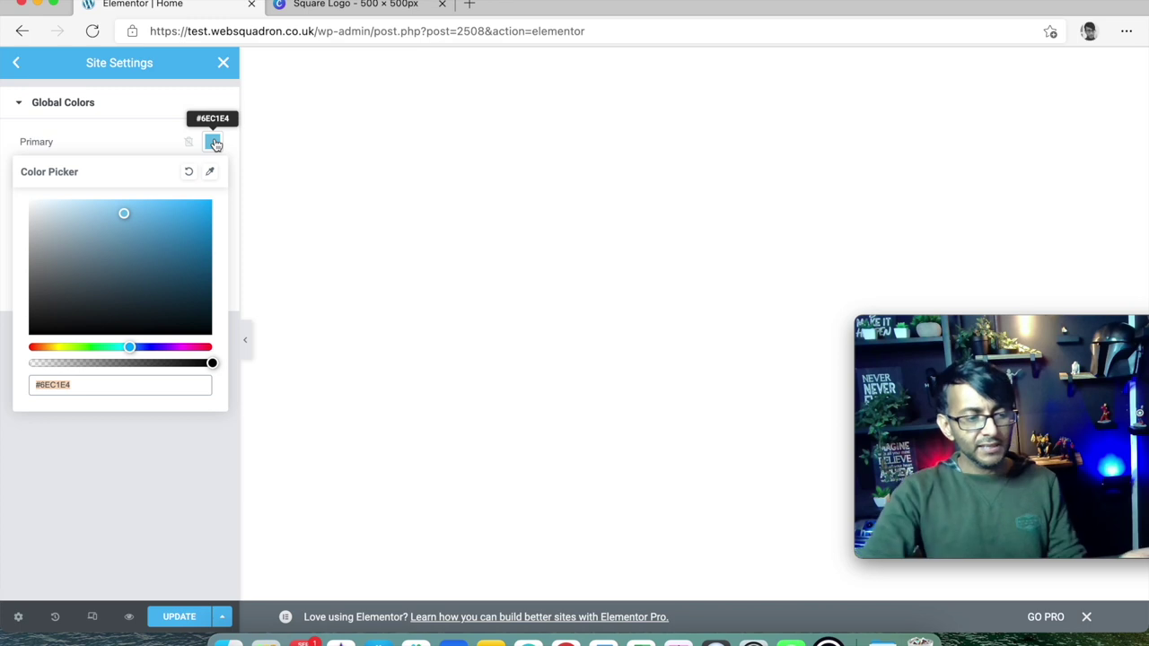
pyautogui.moveTo(121, 248); pyautogui.dragTo(171, 222)
pyautogui.click(168, 347)
pyautogui.moveTo(167, 347); pyautogui.dragTo(152, 346)
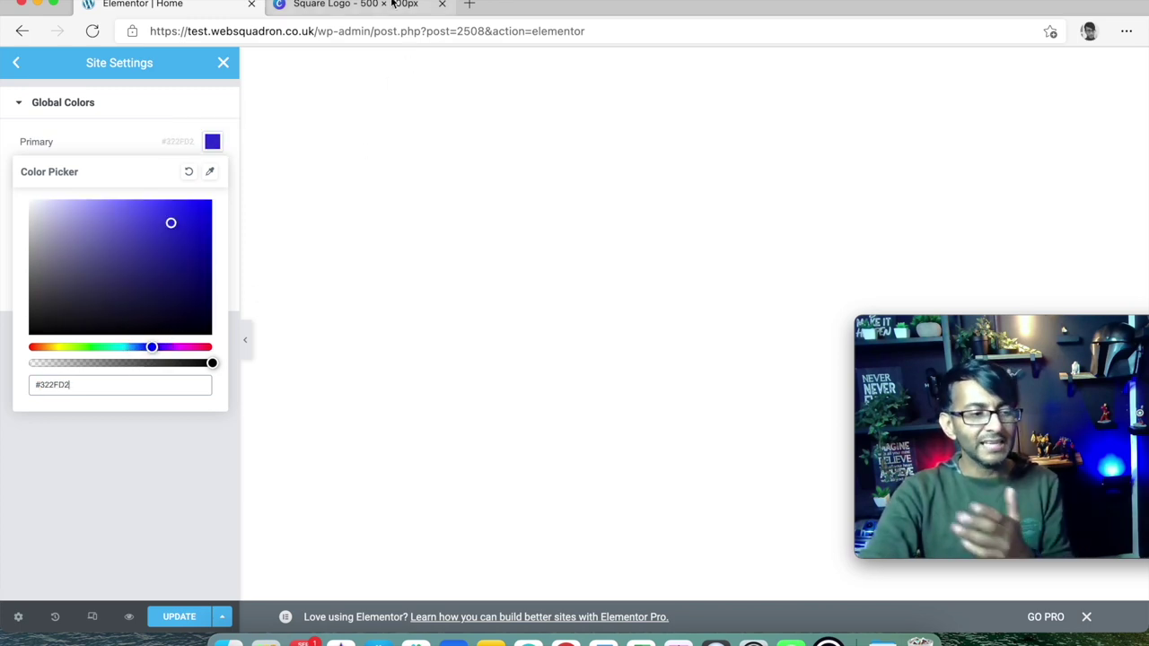
# - Switch to the Canva Square Logo design and copy the hex code of the compass's red, #FF5757
pyautogui.click(393, 4)
pyautogui.click(413, 111)
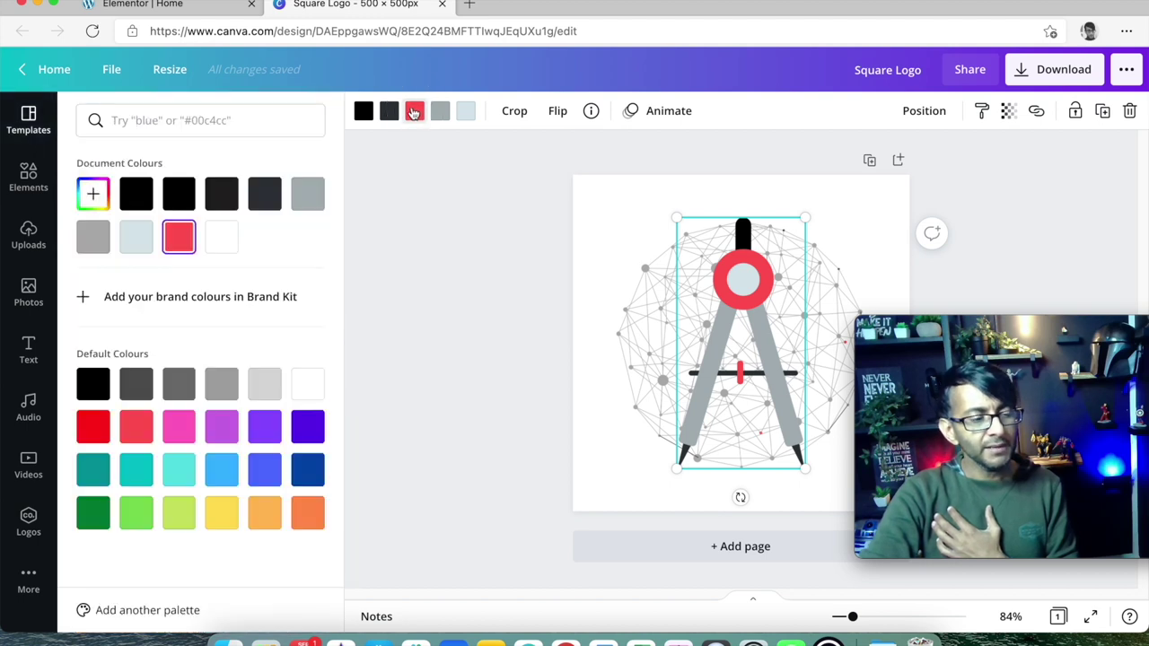
pyautogui.click(93, 194)
pyautogui.click(243, 356)
pyautogui.press('super+a')
pyautogui.press('super+c')
# - Return to Elementor and set the Primary global color to the copied red, #FF5757
pyautogui.click(206, 5)
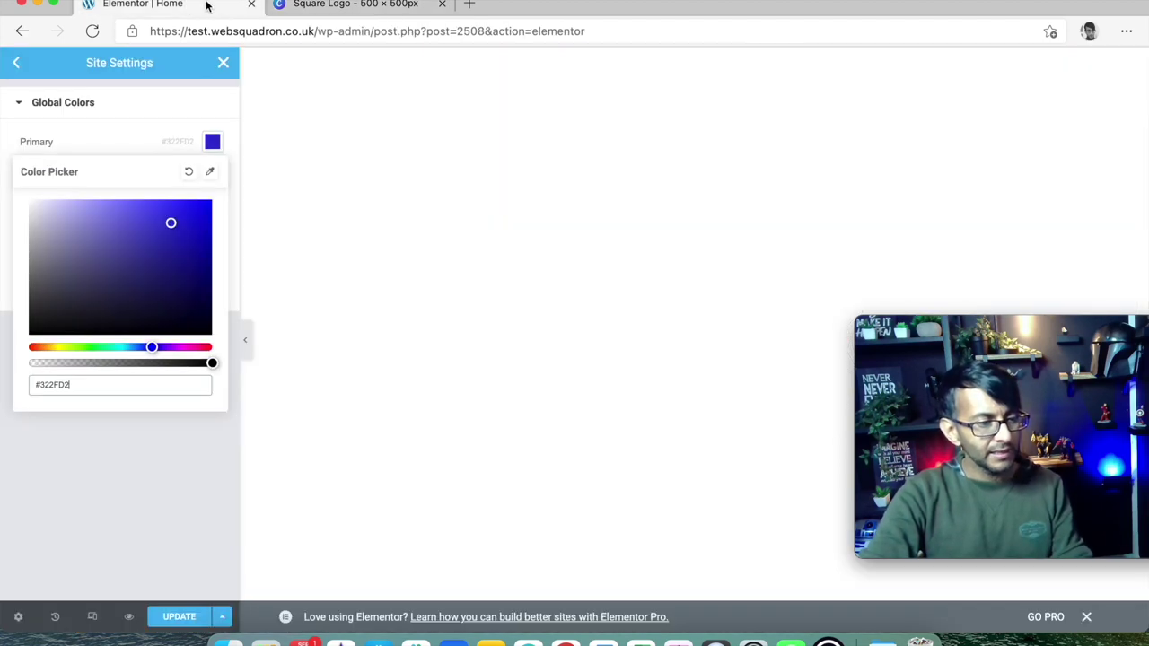
pyautogui.click(45, 384)
pyautogui.press('super+a')
pyautogui.press('super+v')
pyautogui.click(208, 459)
# - Set the Secondary global color to the copied red and darken it to #C93D3D
pyautogui.click(212, 176)
pyautogui.click(72, 420)
pyautogui.press('super+a')
pyautogui.press('super+v')
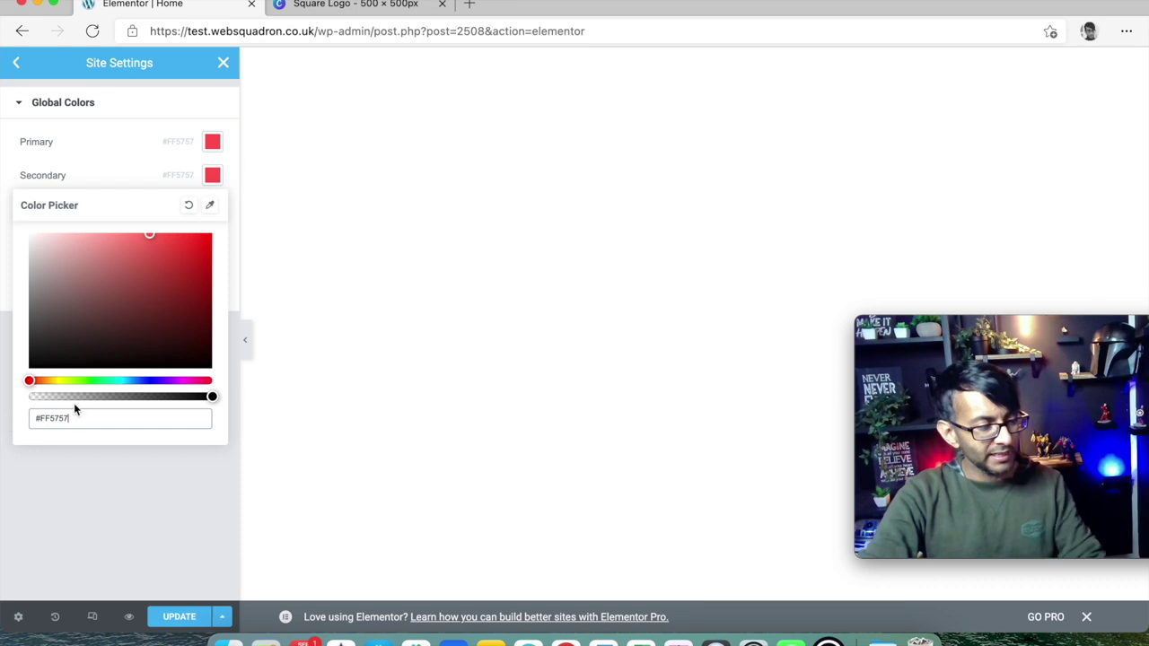
pyautogui.click(150, 237)
pyautogui.moveTo(151, 237)
pyautogui.mouseDown()
pyautogui.moveTo(156, 246)
pyautogui.moveTo(120, 242)
pyautogui.moveTo(171, 255)
pyautogui.moveTo(195, 238)
pyautogui.moveTo(195, 249)
pyautogui.moveTo(154, 260)
pyautogui.mouseUp()
pyautogui.click(133, 480)
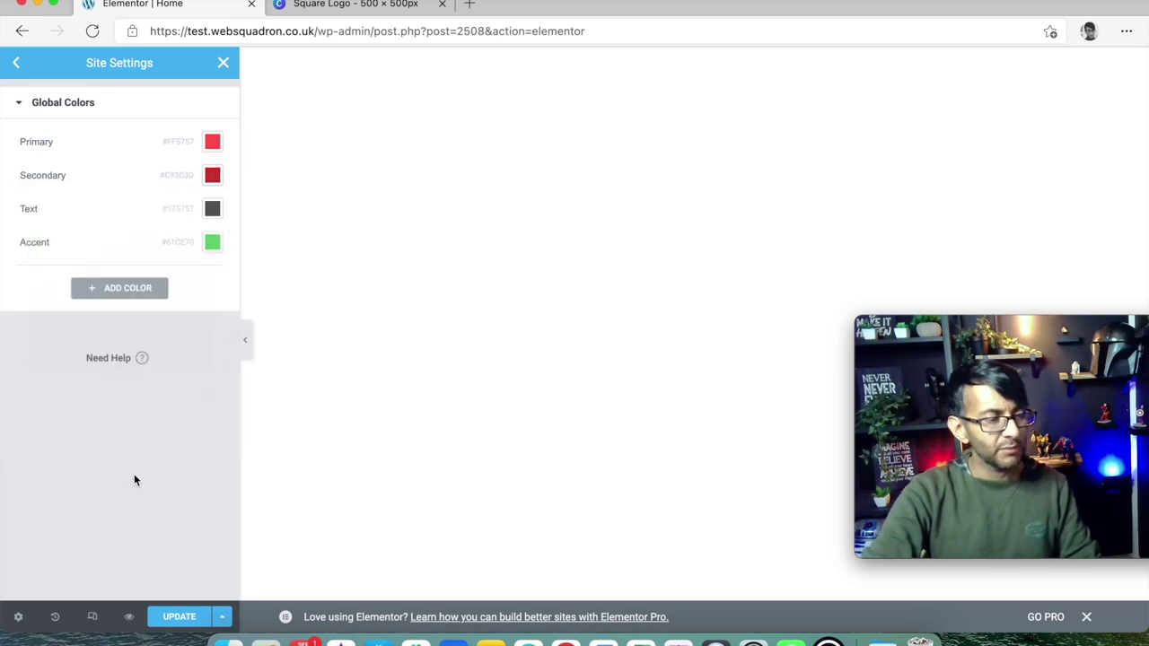
# - Get the compass's grey #AAB4B8 from the Canva design and set it as the Accent global color in Elementor
pyautogui.click(361, 13)
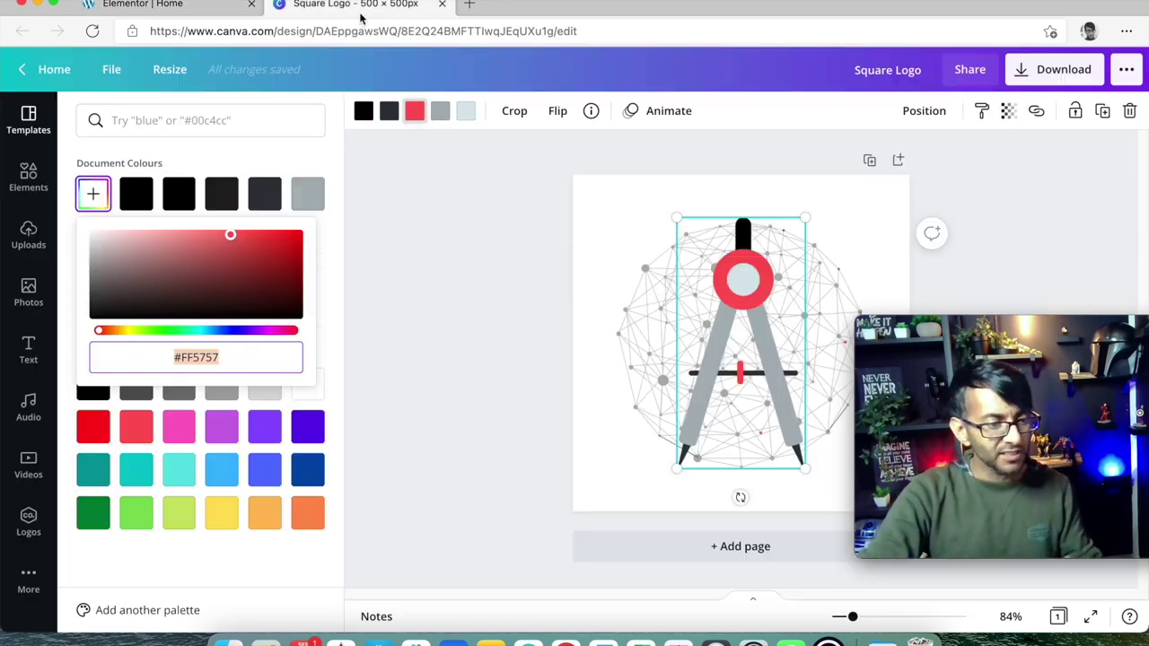
pyautogui.click(441, 114)
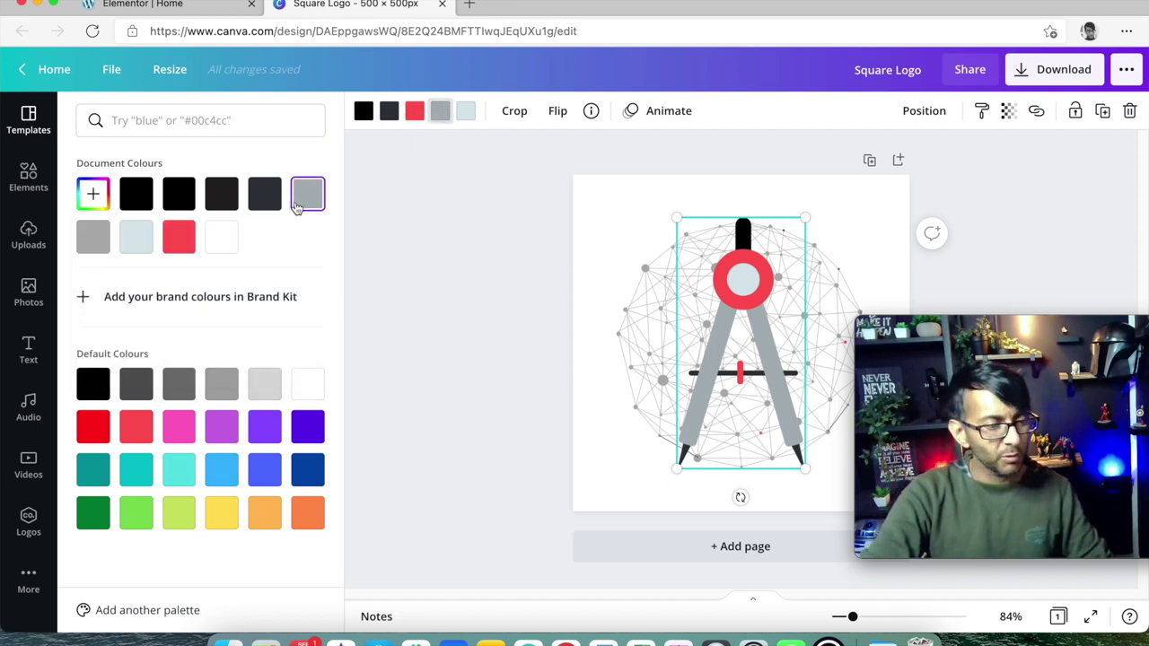
pyautogui.click(92, 193)
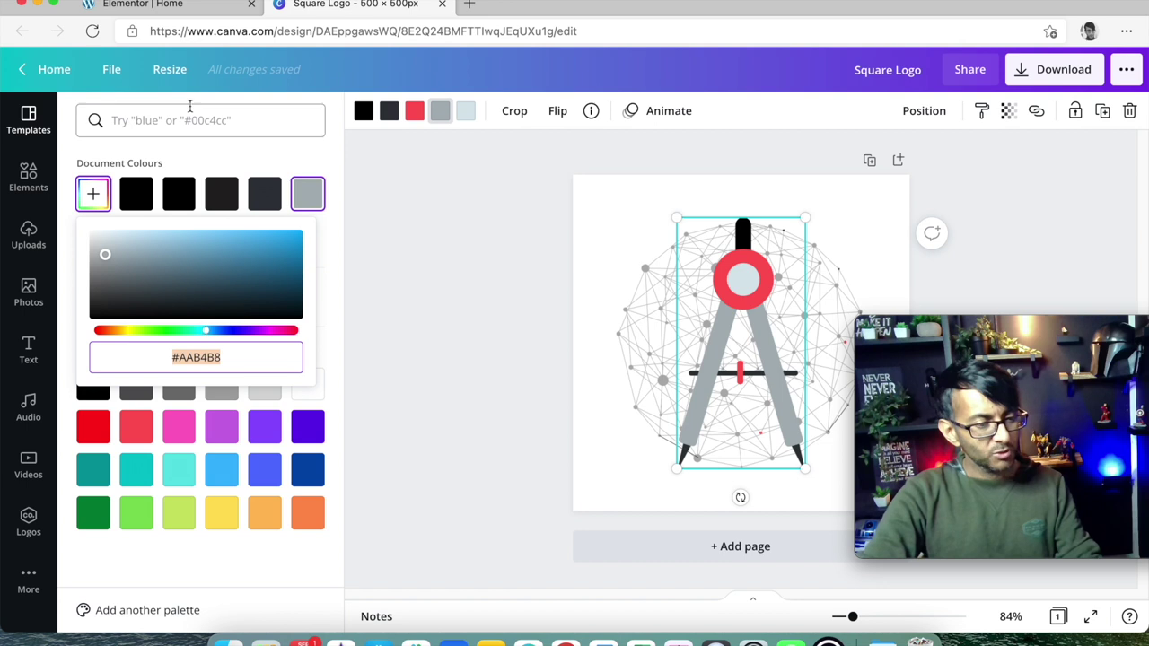
pyautogui.click(140, 5)
pyautogui.click(212, 243)
pyautogui.click(158, 484)
pyautogui.hotkey('ctrl', 'a')
pyautogui.write('#AAB4B8')
pyautogui.click(152, 547)
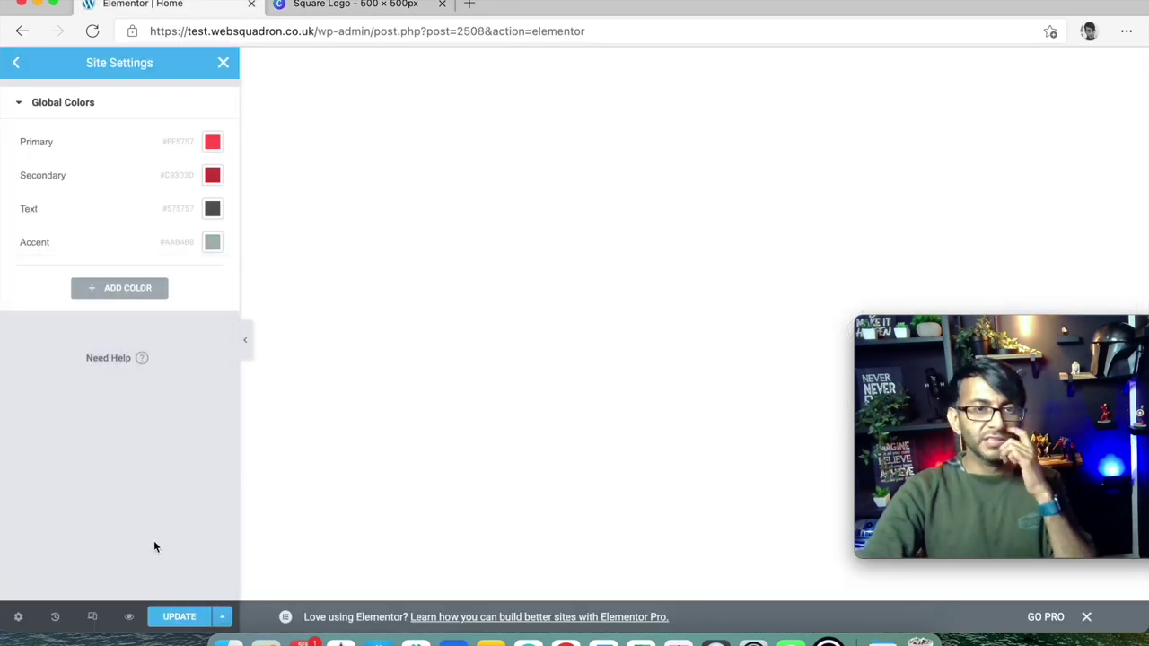
# - Add a new global color with the light grey value f3f3f3
pyautogui.click(139, 291)
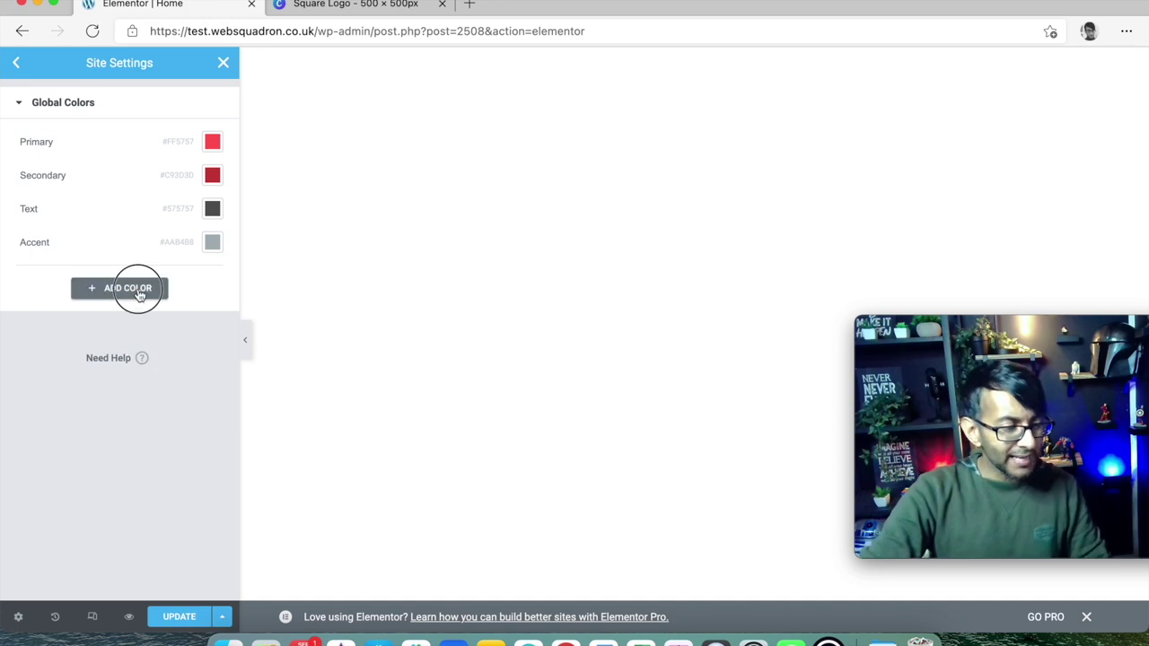
pyautogui.click(209, 279)
pyautogui.write('f3f3f3')
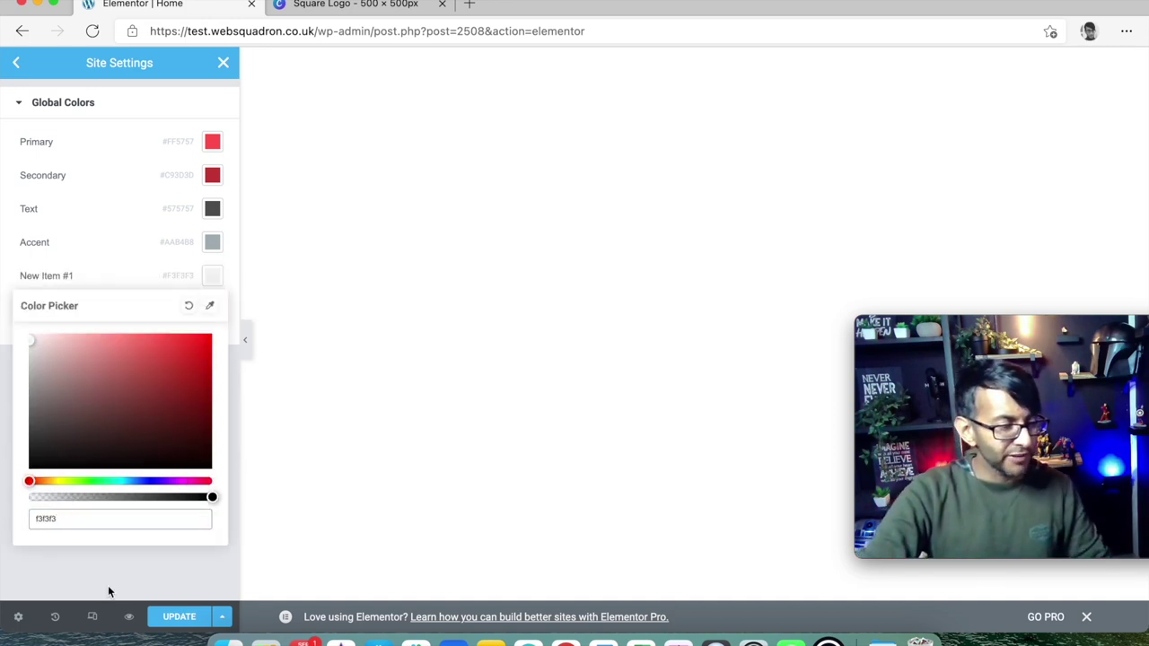
pyautogui.click(114, 568)
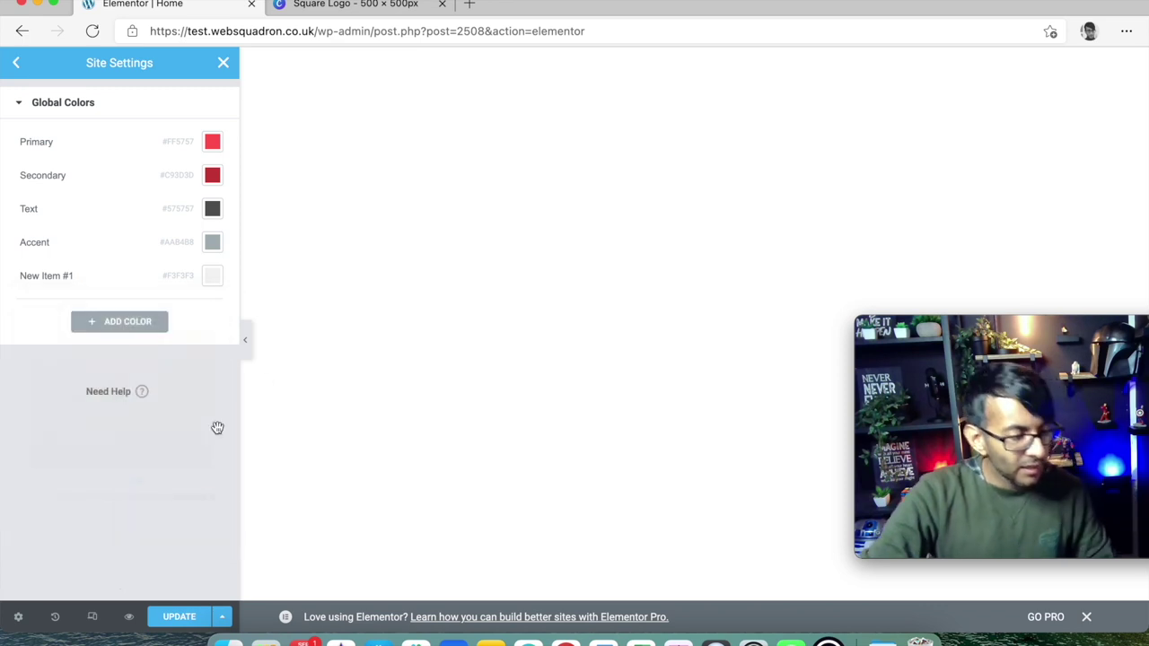
# - Add two more global colors, white #FFFFFF and black #000000
pyautogui.click(127, 323)
pyautogui.click(212, 309)
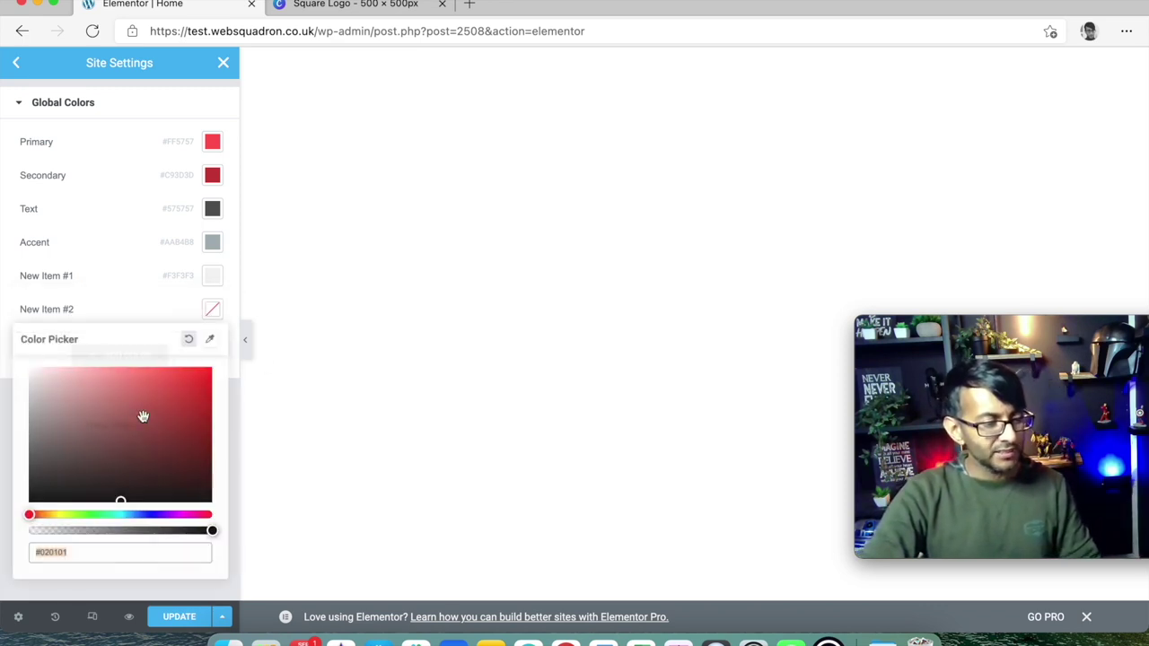
pyautogui.click(3, 549)
pyautogui.click(165, 356)
pyautogui.click(213, 351)
pyautogui.click(6, 477)
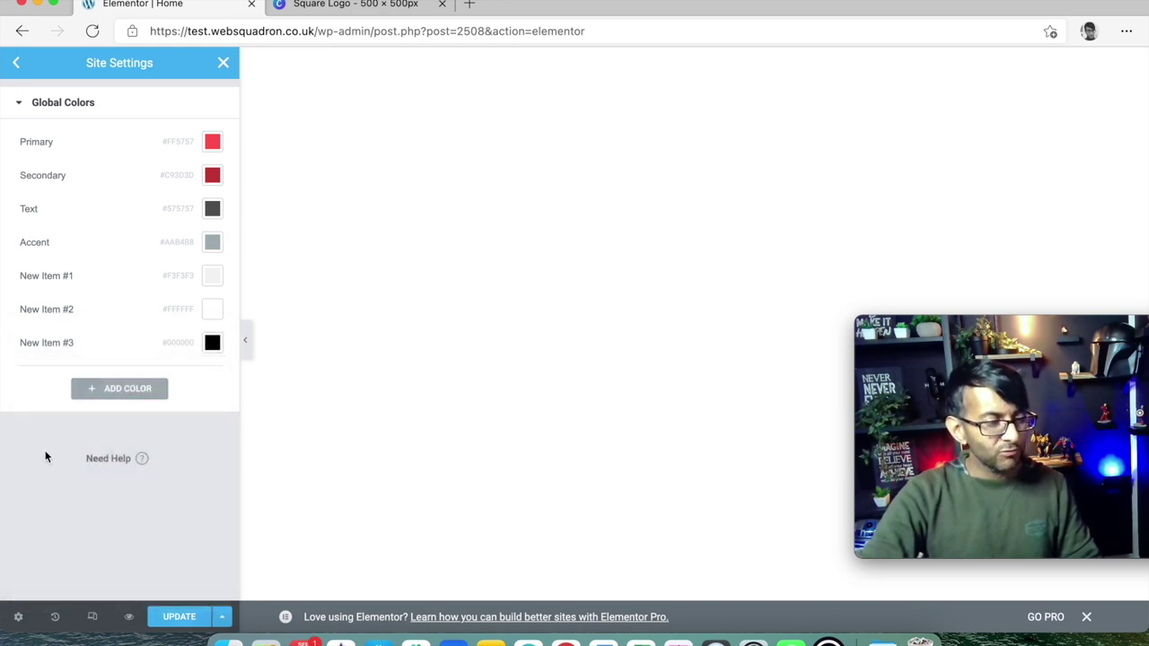
# - Add a fourth extra global color with the grey value d0d0ce
pyautogui.click(135, 389)
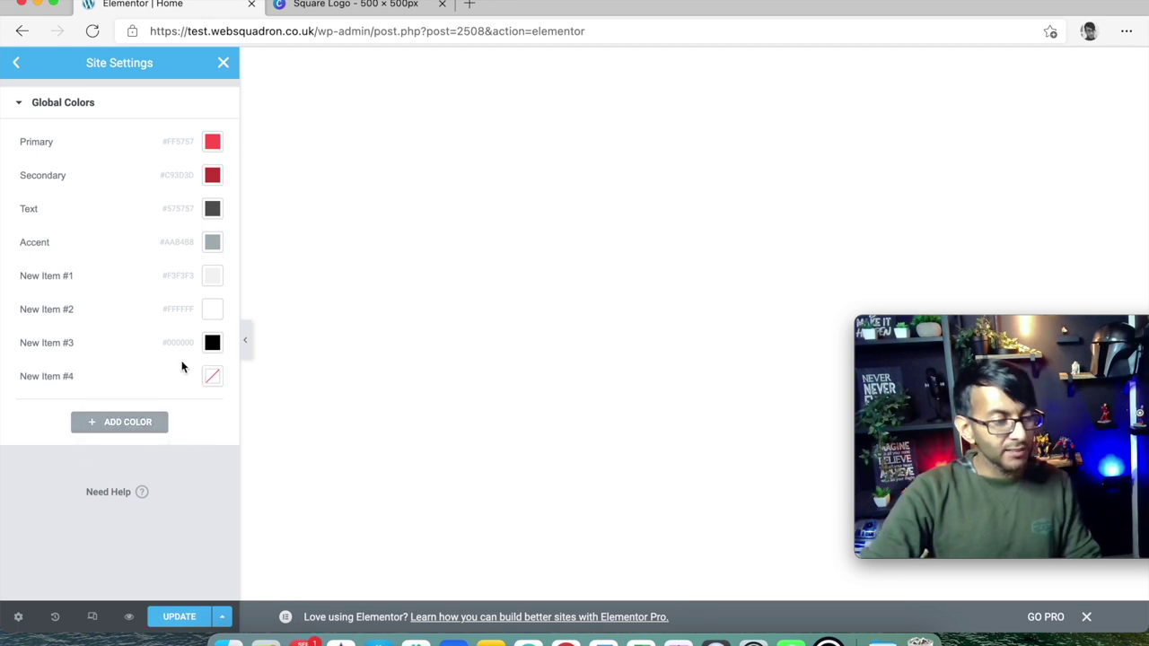
pyautogui.click(212, 377)
pyautogui.doubleClick(71, 334)
pyautogui.write('0')
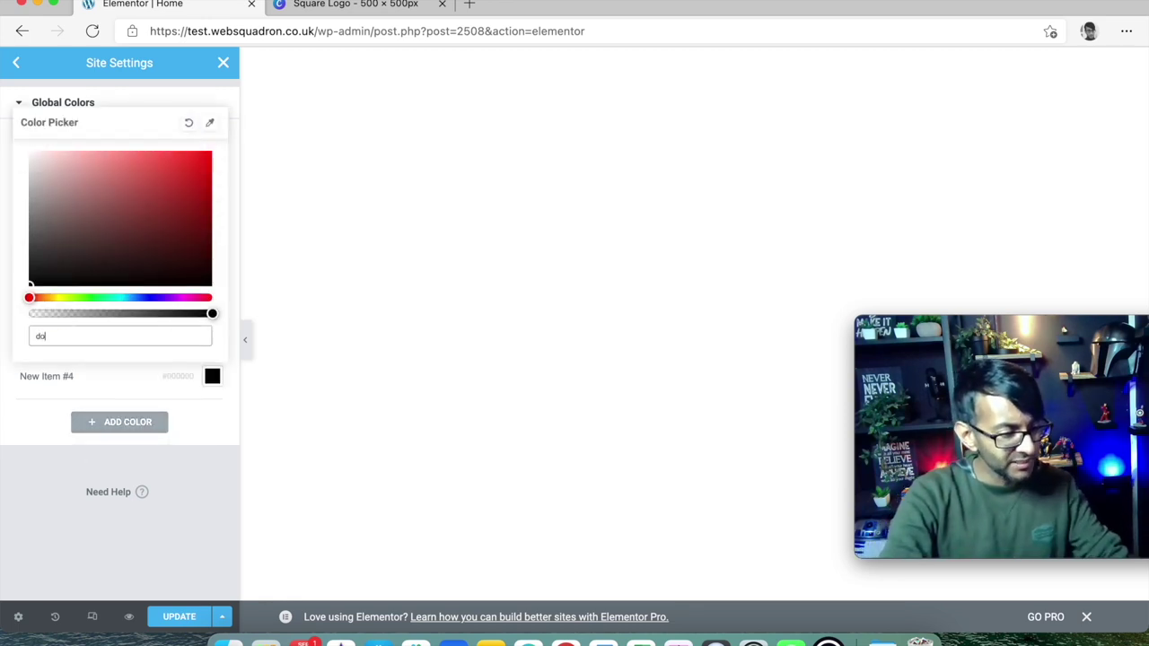
pyautogui.write('0')
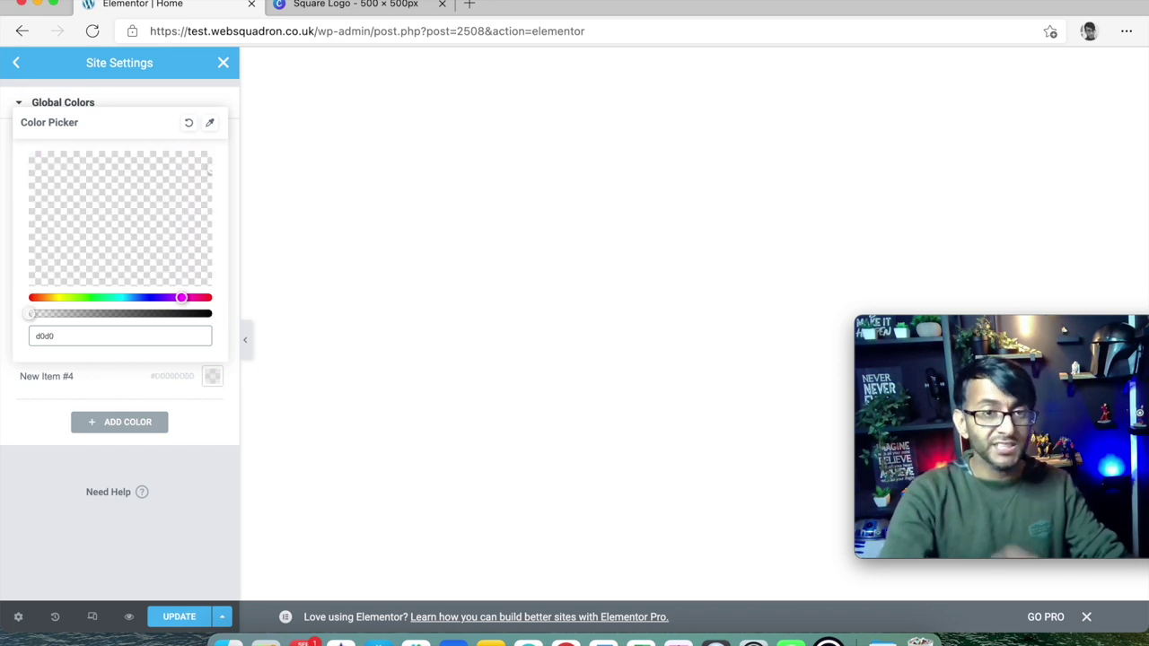
pyautogui.write('0d0ce')
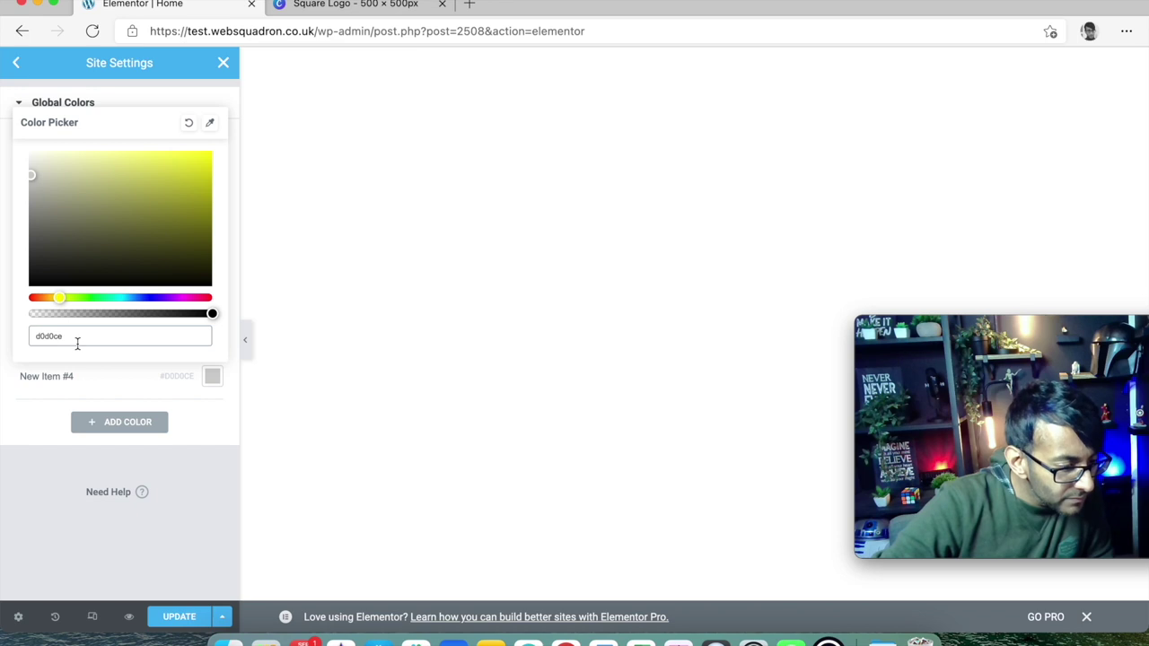
pyautogui.click(66, 520)
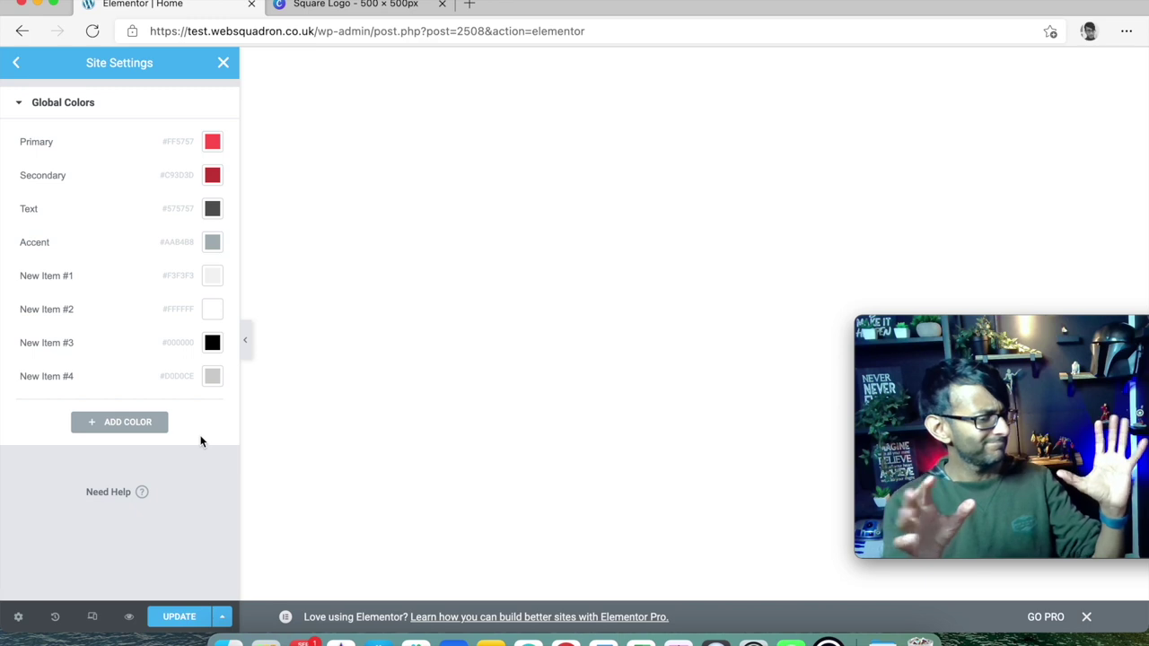
# - Save the updated global colors and close Site Settings to return to the Home page's widgets
pyautogui.click(372, 7)
pyautogui.click(216, 8)
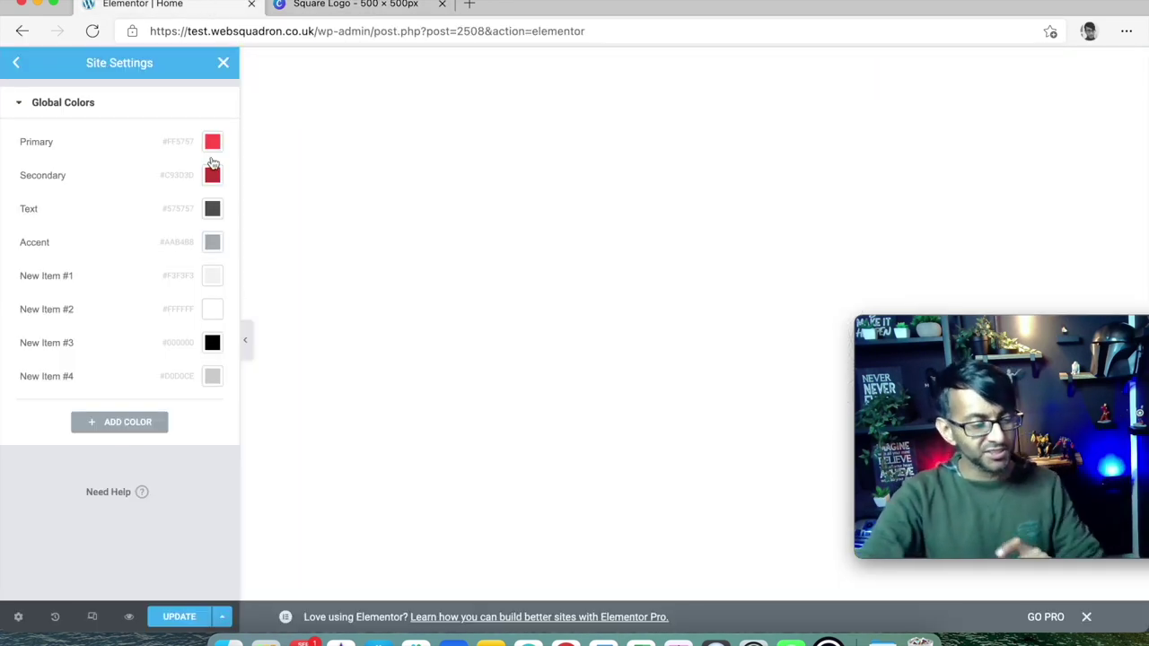
pyautogui.click(194, 620)
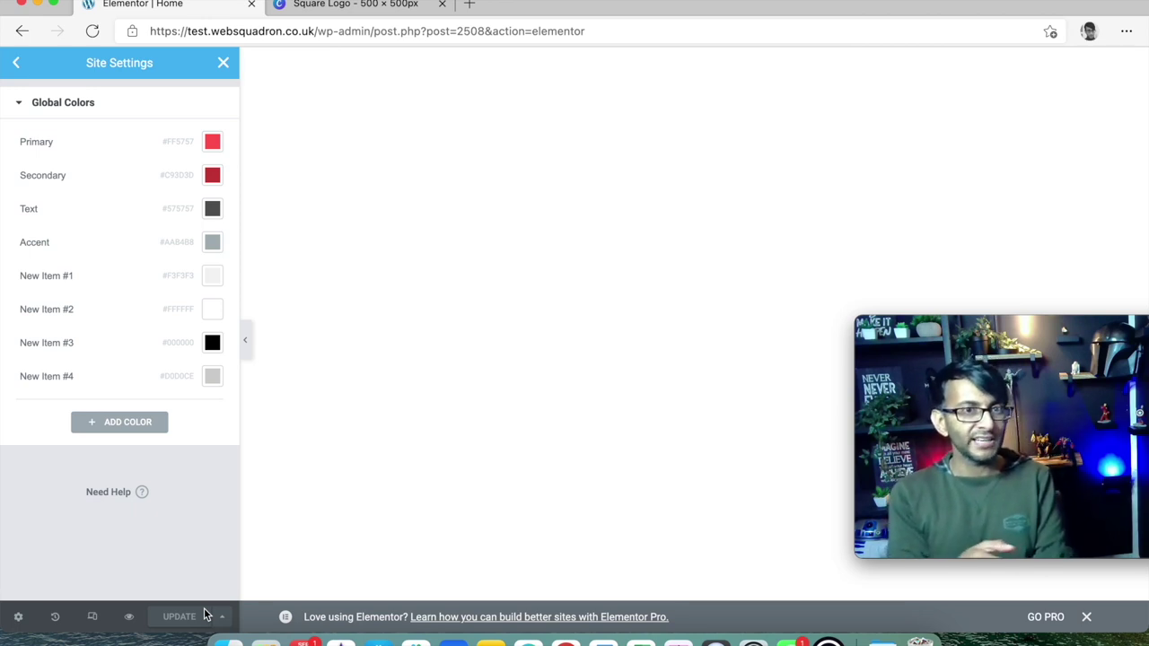
pyautogui.click(223, 65)
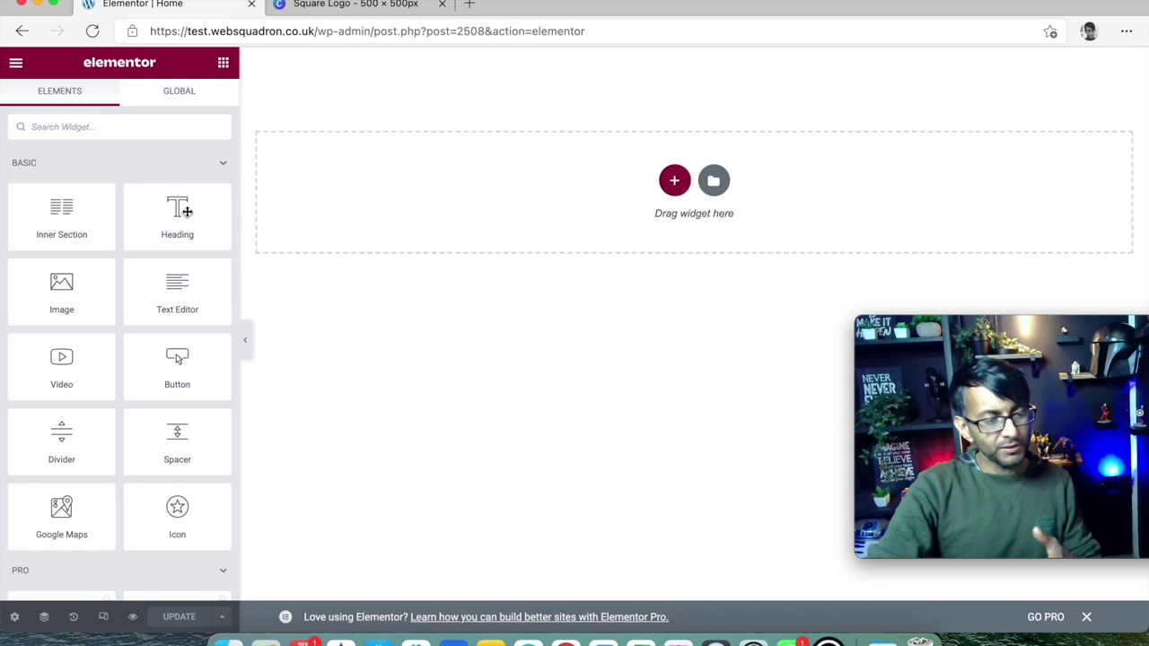
pyautogui.scroll(-1, 135, 330)
pyautogui.scroll(-1, 137, 383)
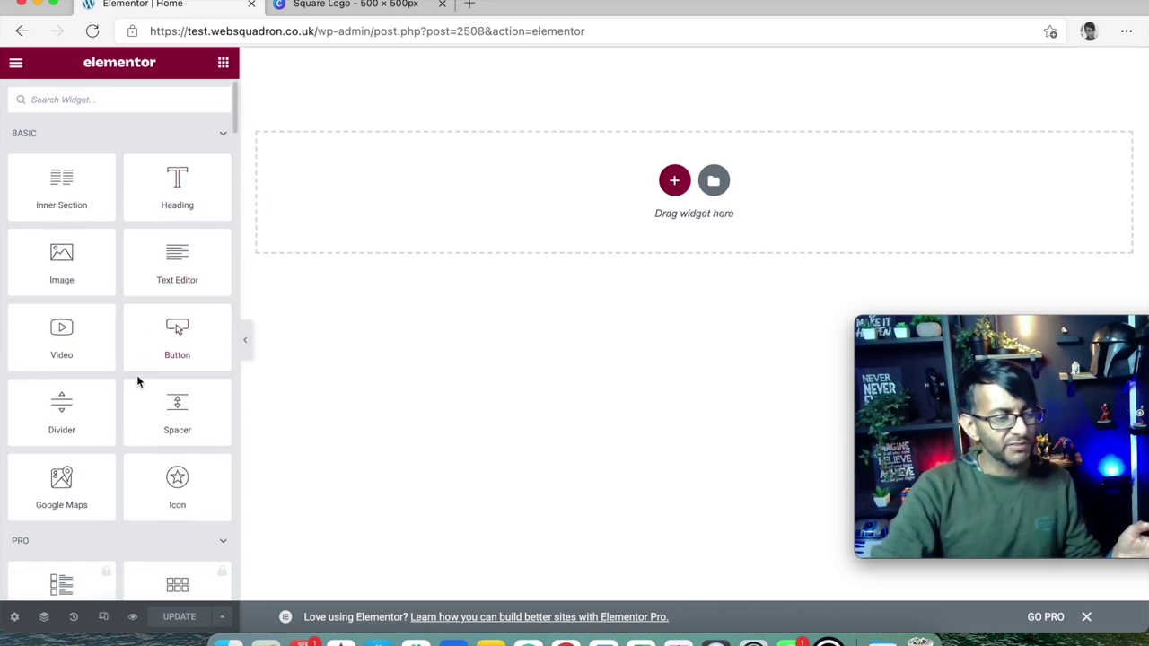
pyautogui.scroll(1, 137, 383)
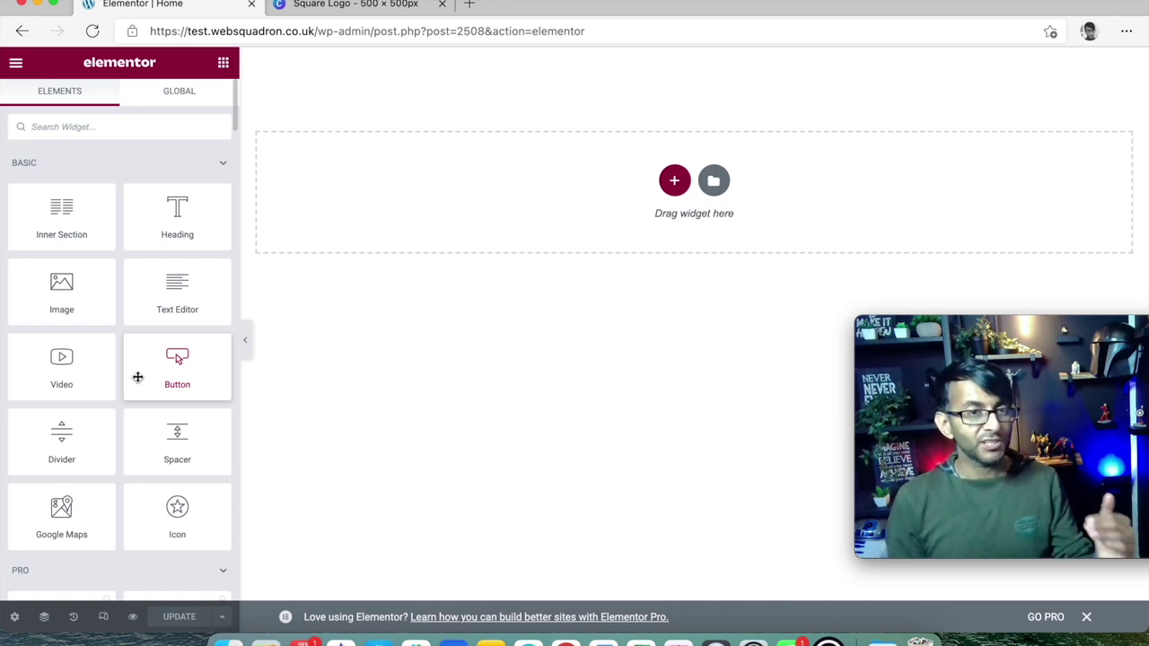
pyautogui.scroll(-8, 93, 332)
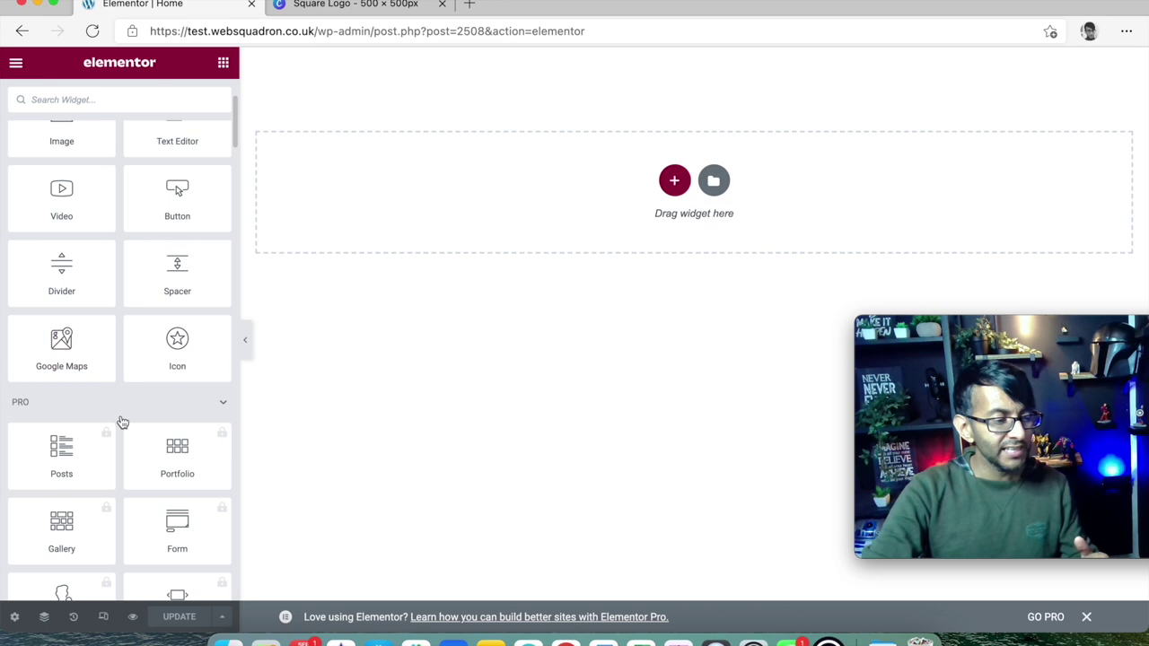
# - Look through the available widgets, from the Basic and Pro groups down to the Qi Addons group
pyautogui.scroll(-1, 128, 388)
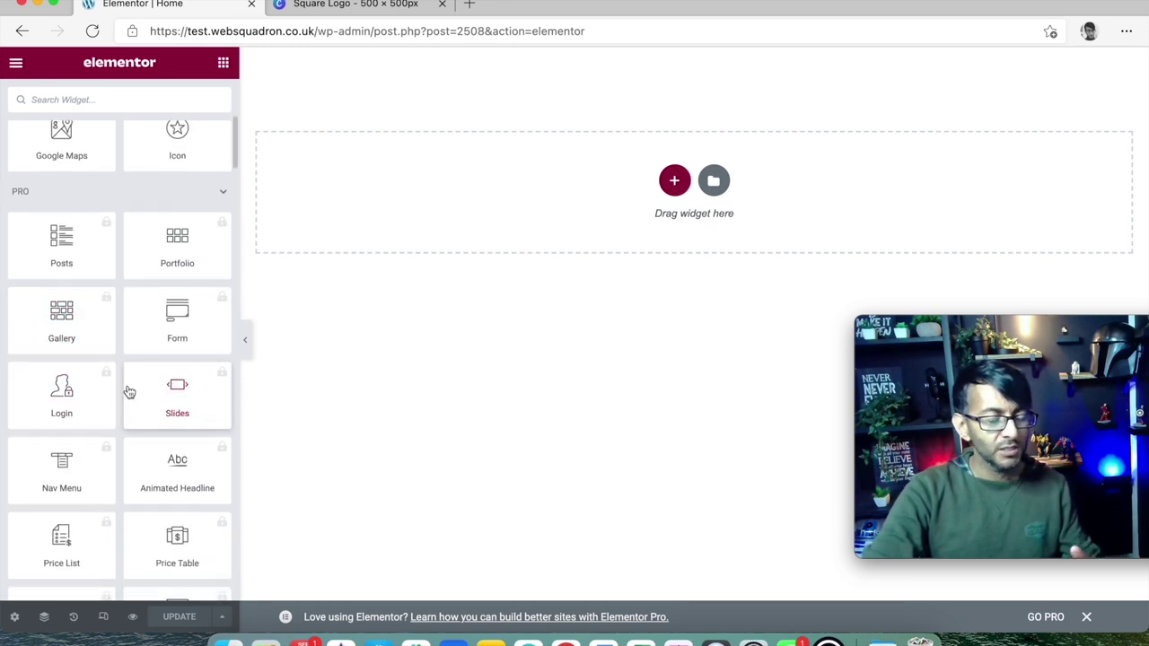
pyautogui.scroll(-1, 129, 392)
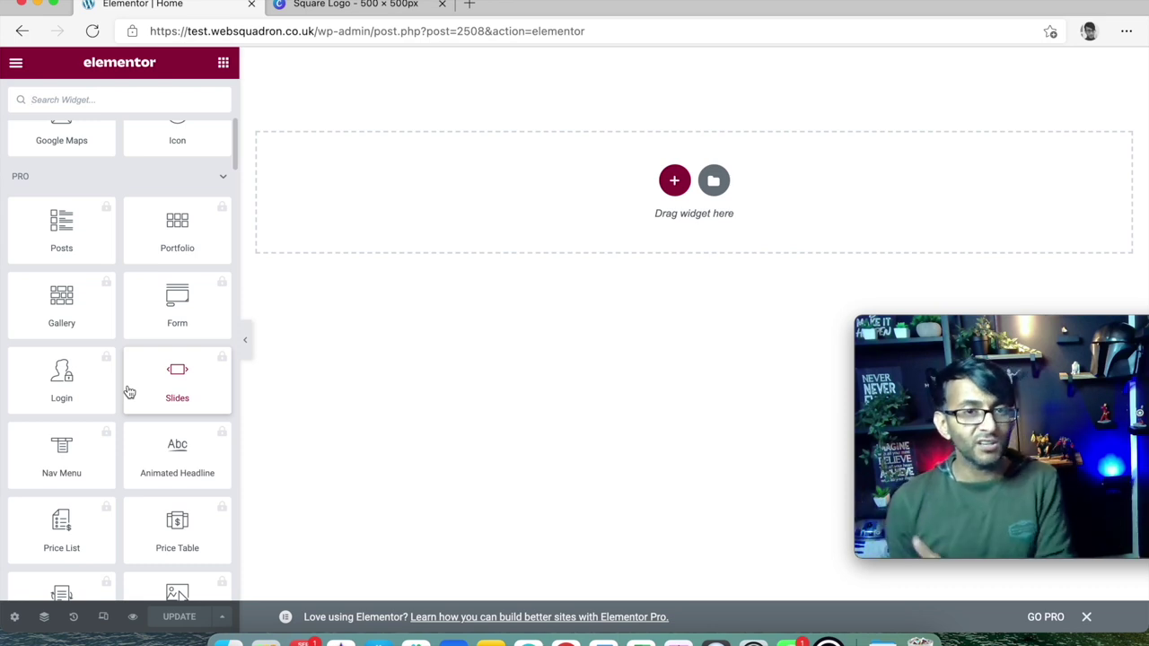
pyautogui.scroll(-5, 129, 395)
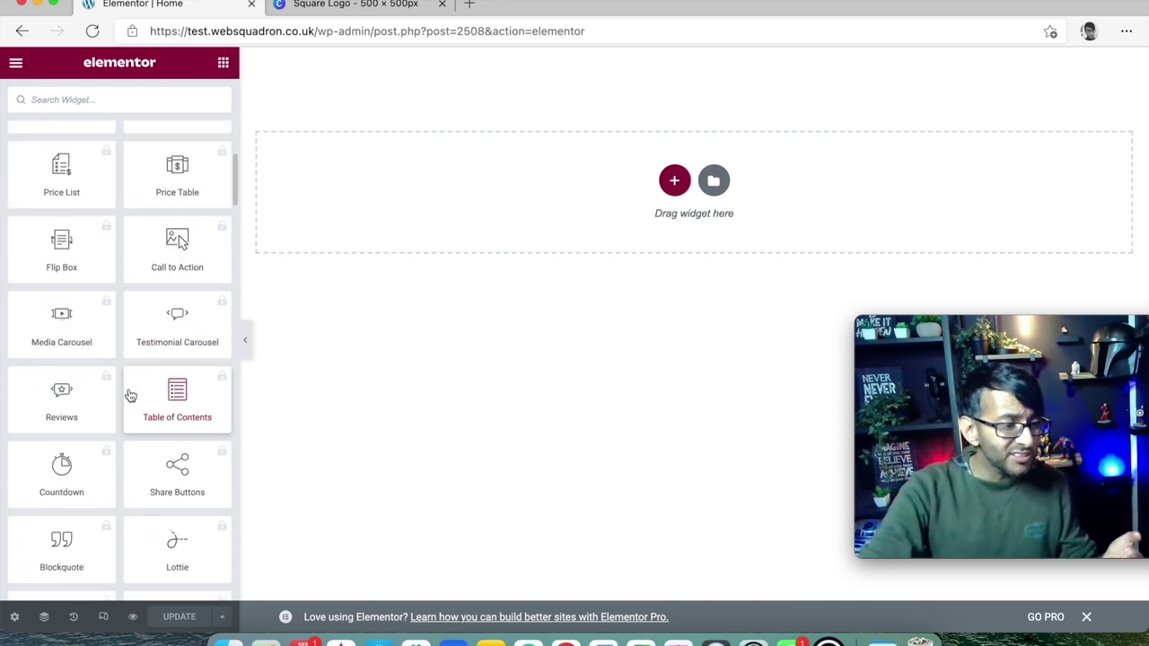
pyautogui.scroll(-10, 140, 428)
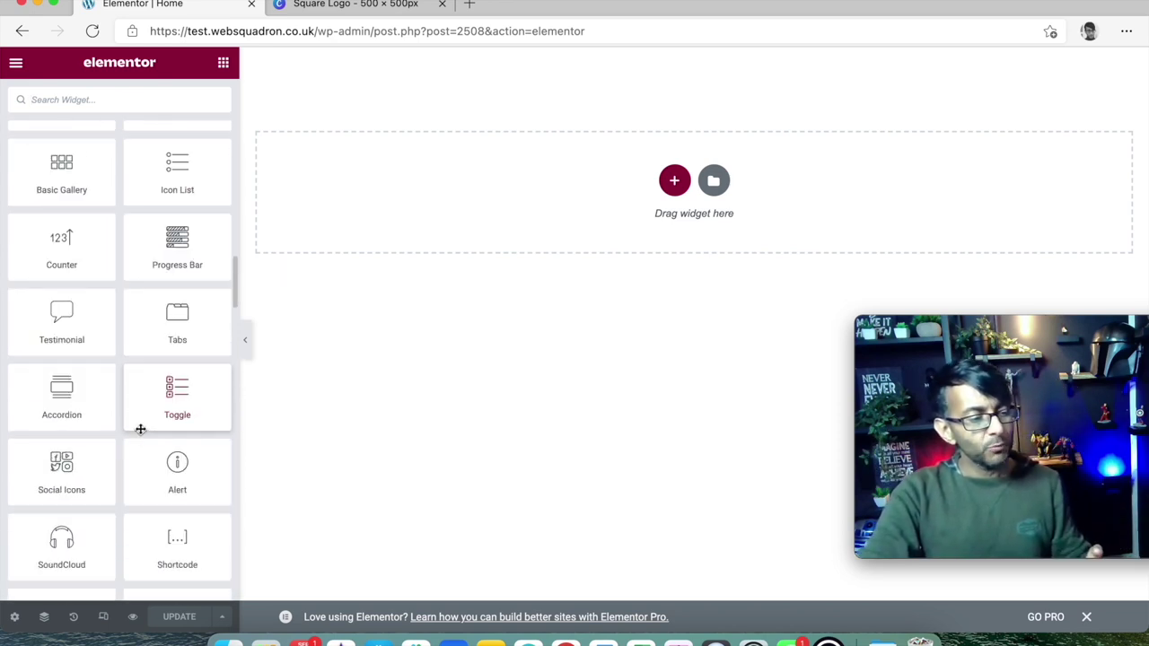
pyautogui.scroll(-10, 139, 428)
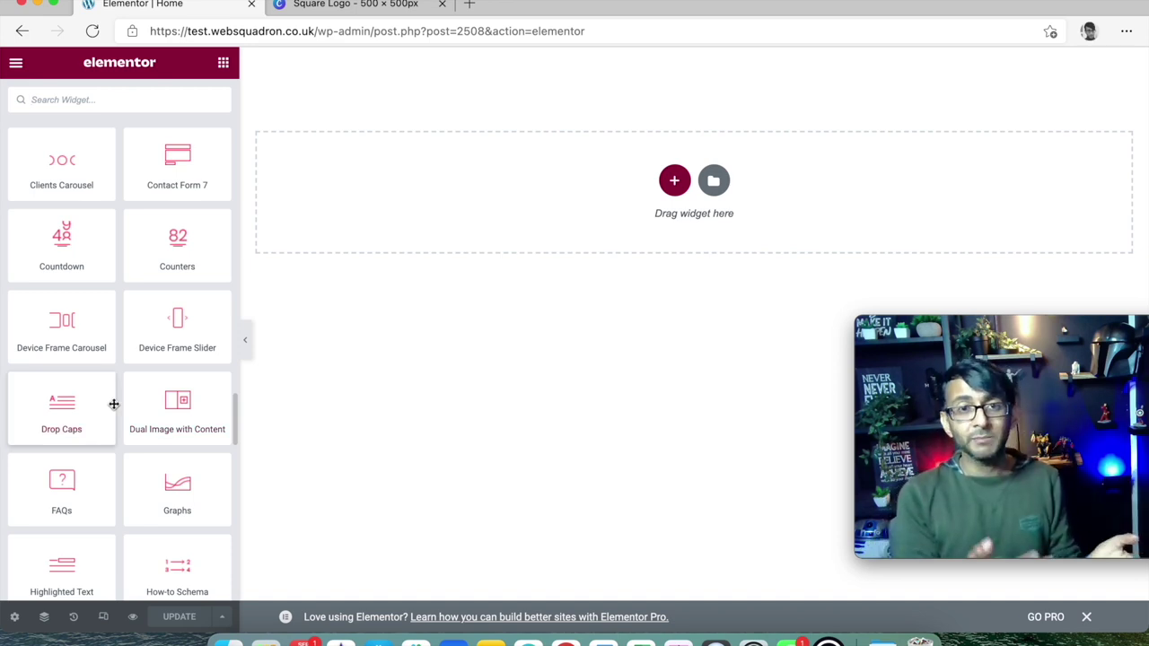
pyautogui.scroll(10, 114, 404)
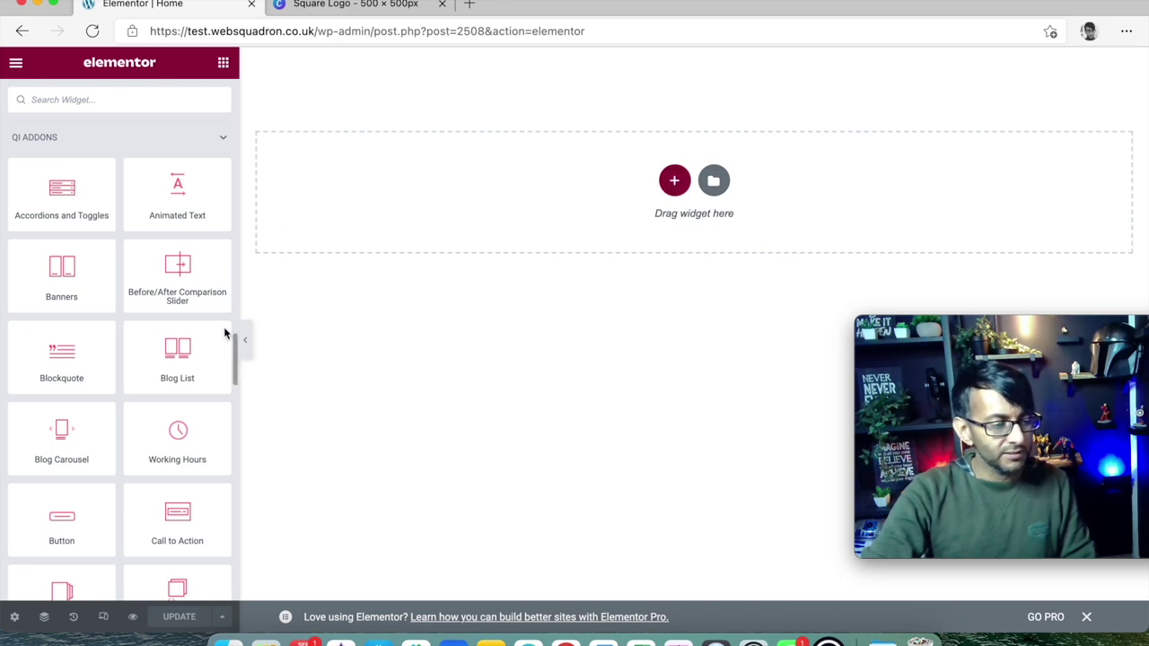
pyautogui.scroll(-15, 185, 210)
pyautogui.scroll(2, 54, 252)
pyautogui.scroll(13, 54, 252)
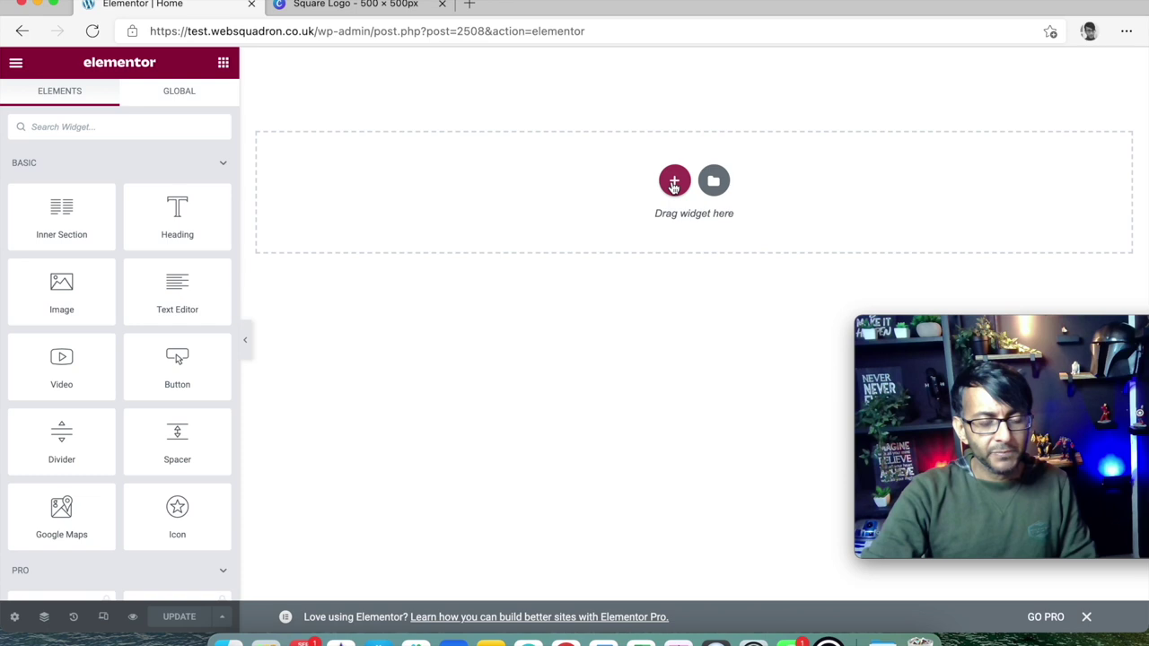
# - View the section structure choices and the template library's Pages and Blocks collections, closing each without adding anything
pyautogui.click(673, 185)
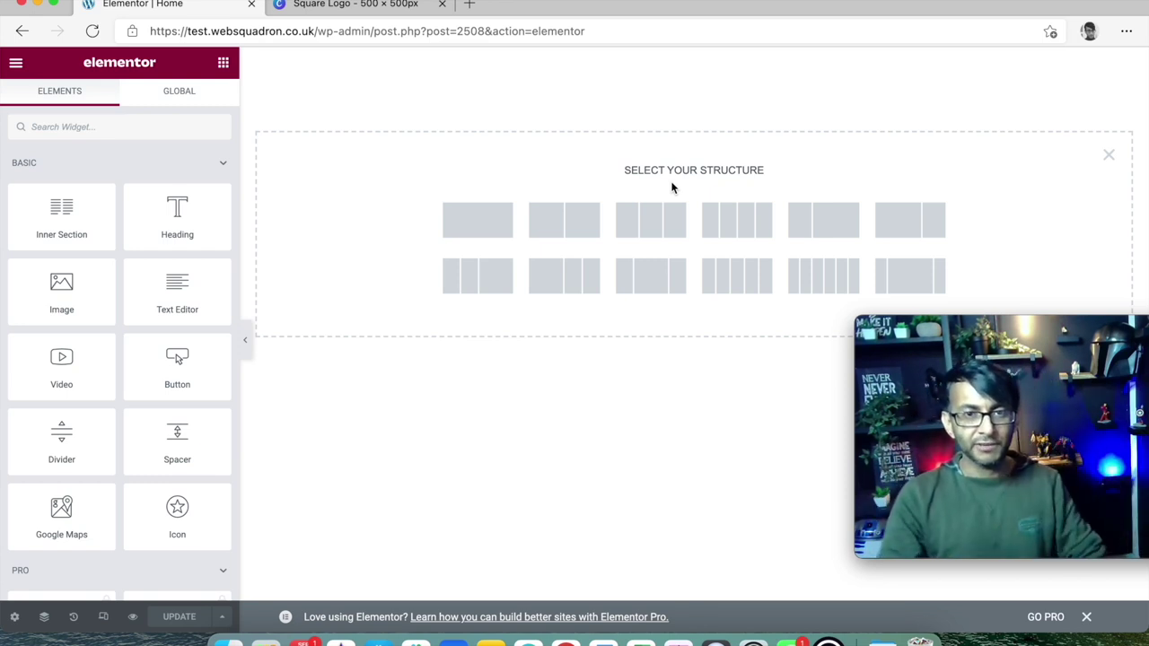
pyautogui.click(1109, 157)
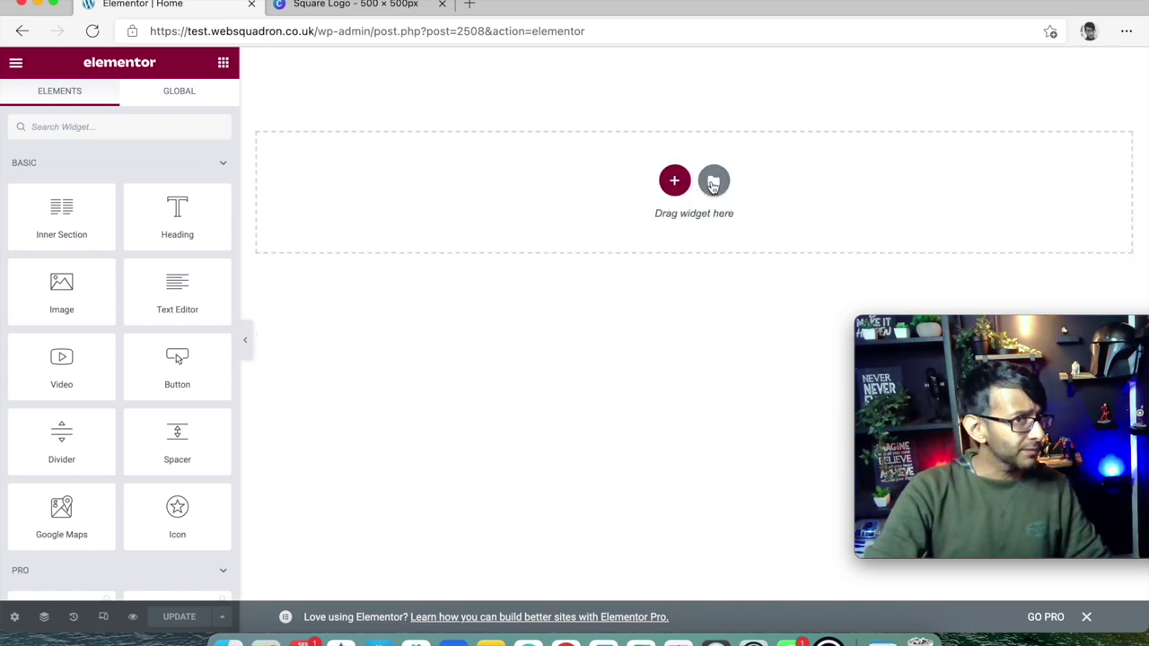
pyautogui.click(712, 183)
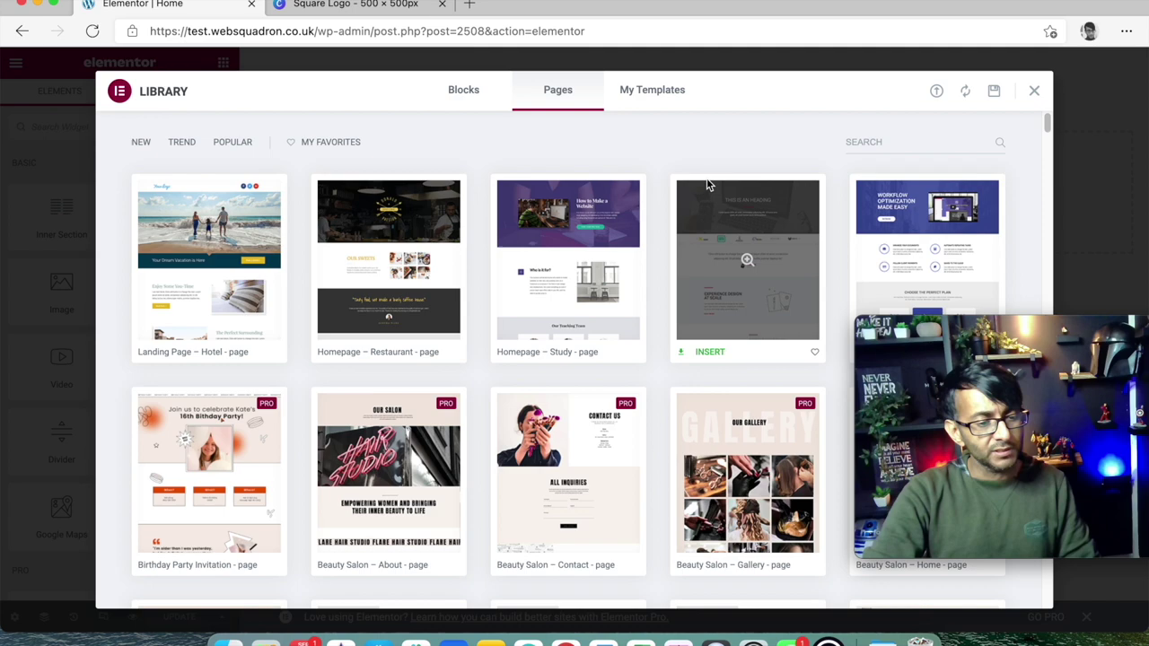
pyautogui.click(457, 98)
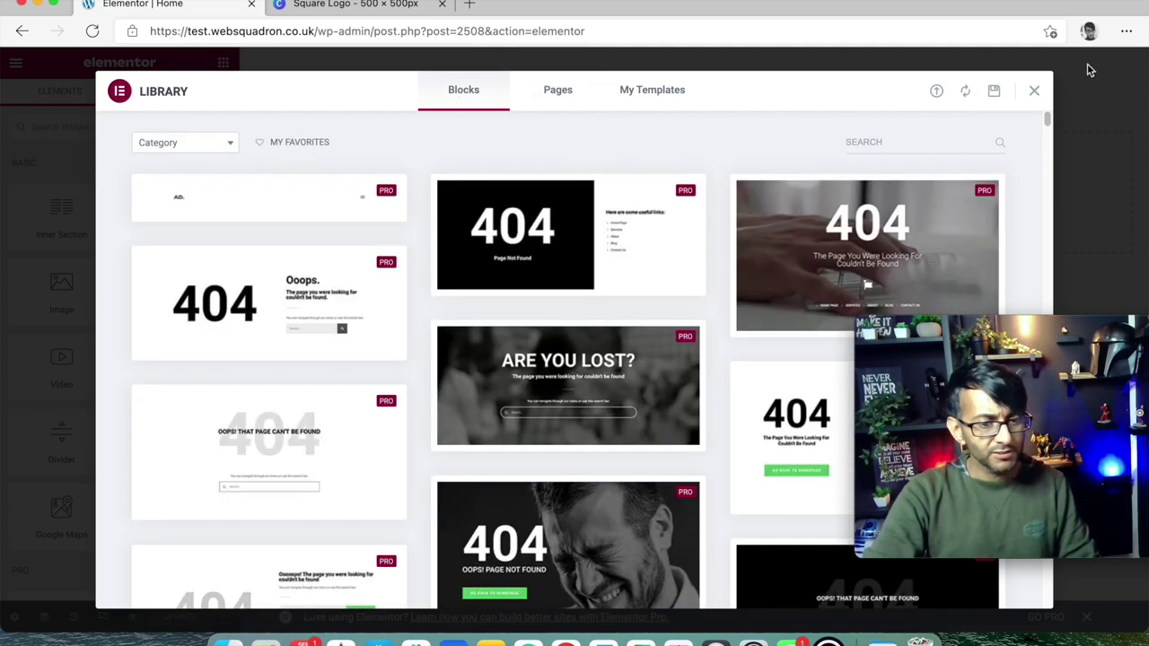
pyautogui.click(1034, 90)
# - Browse the template library's blocks in the Header category, and close the library without inserting one
pyautogui.click(715, 181)
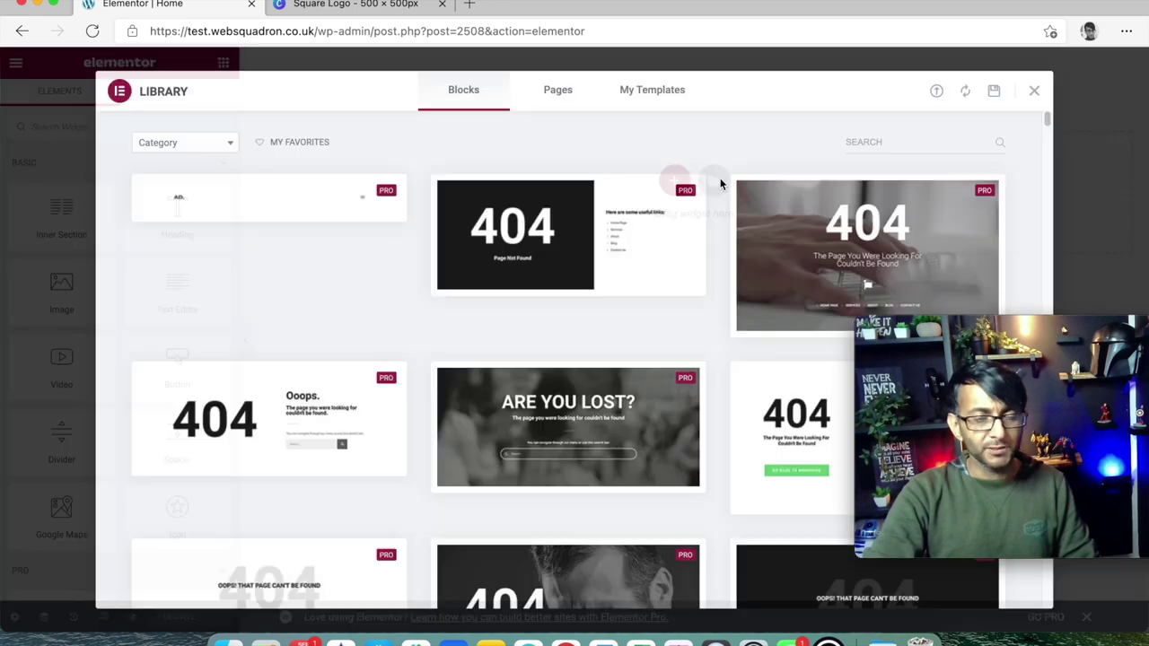
pyautogui.click(209, 143)
pyautogui.scroll(-5, 195, 289)
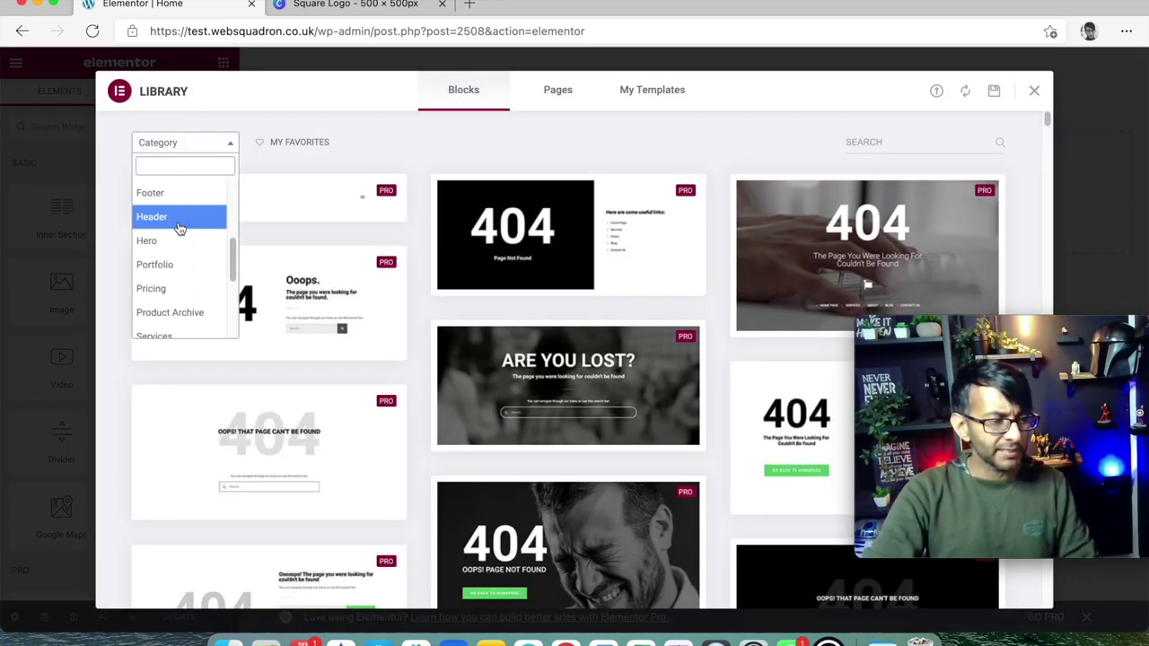
pyautogui.click(180, 228)
pyautogui.scroll(-2, 680, 346)
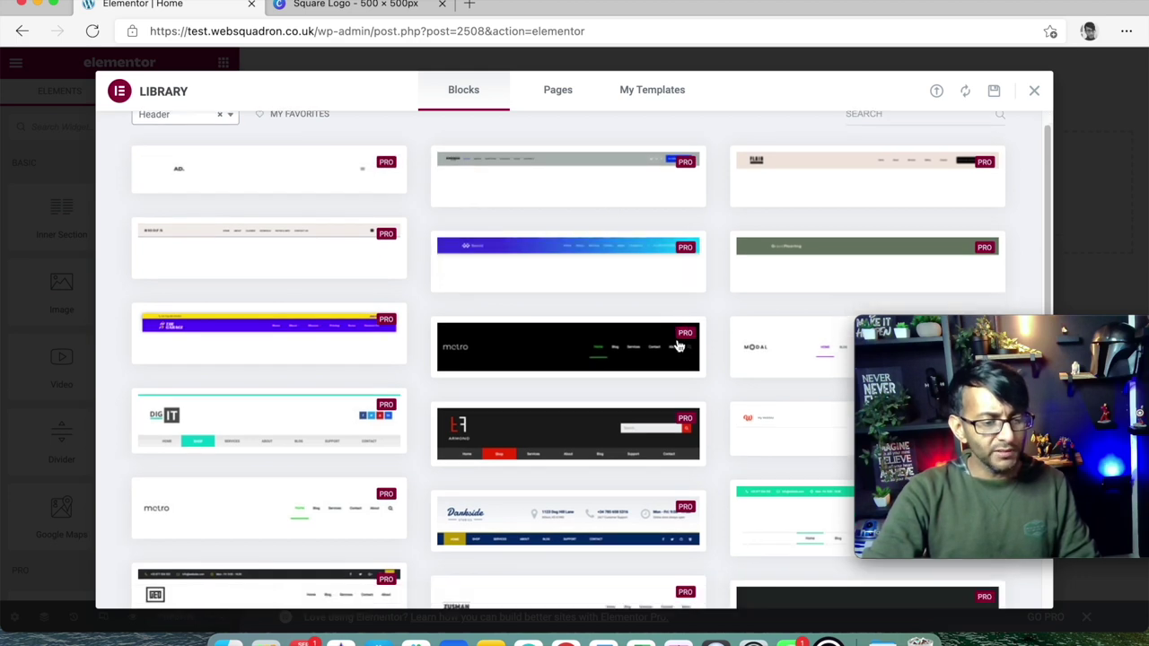
pyautogui.scroll(-10, 679, 345)
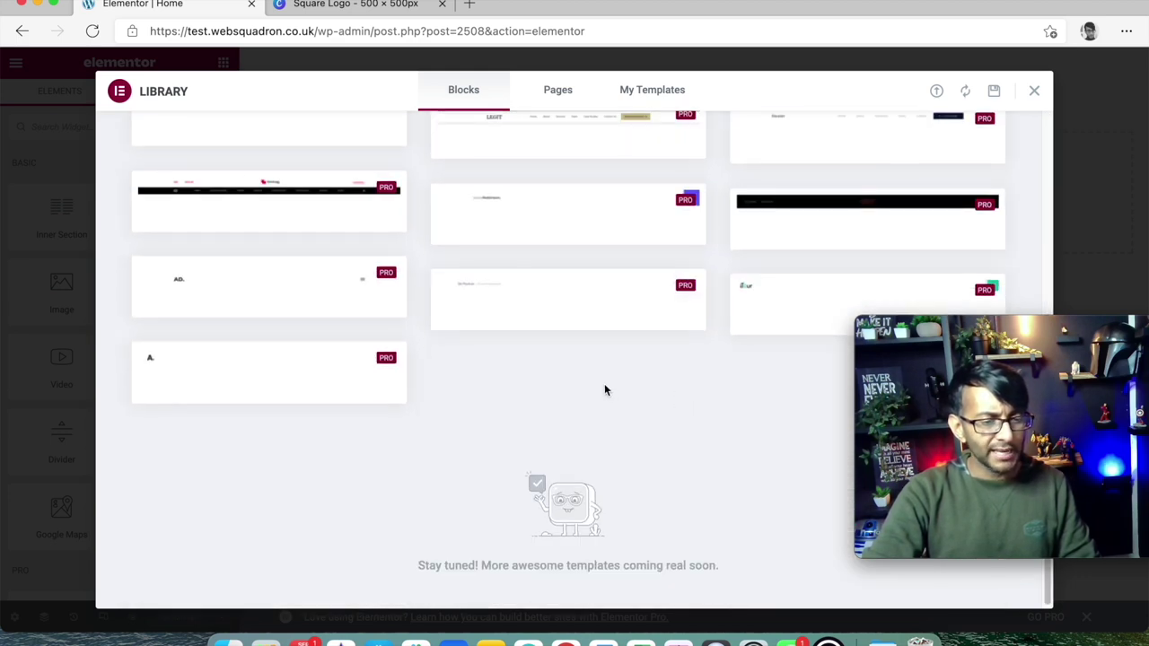
pyautogui.scroll(5, 604, 390)
pyautogui.scroll(3, 604, 384)
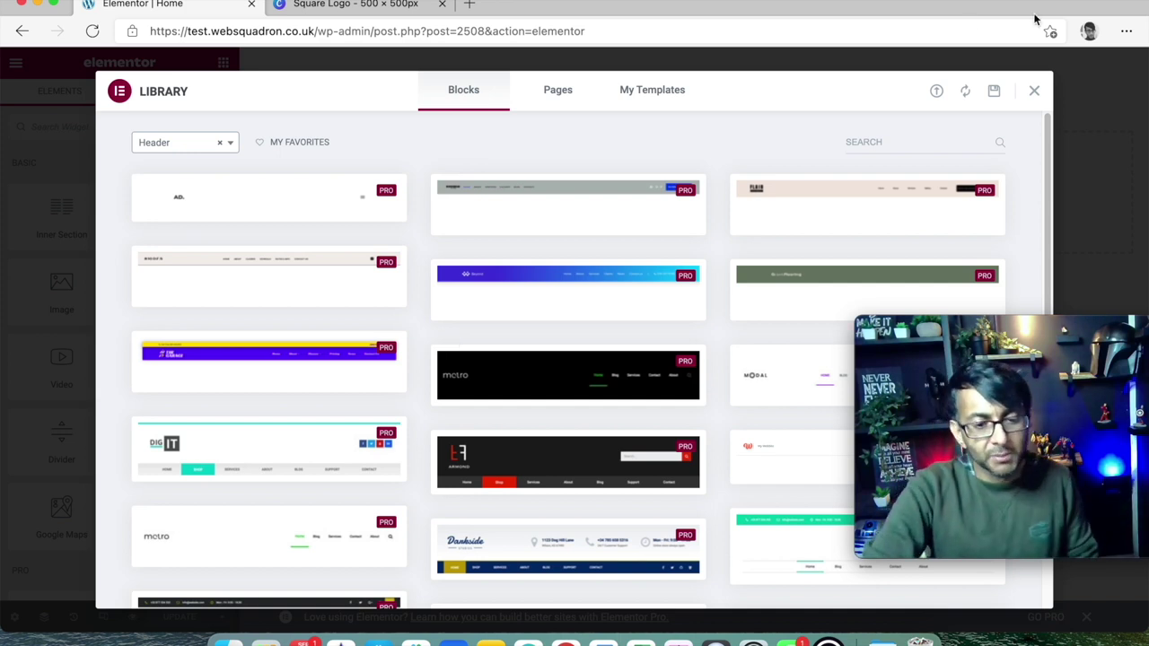
pyautogui.click(1034, 92)
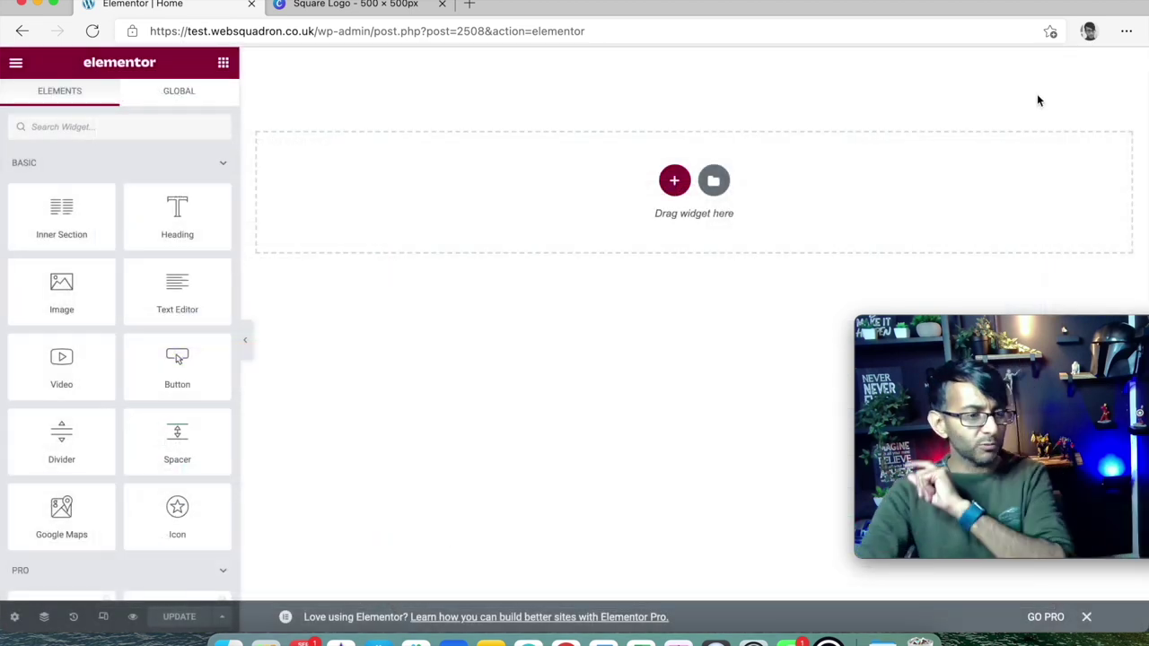
# - Add a section with two equal columns to the Home page and set its content width to Full Width
pyautogui.click(674, 180)
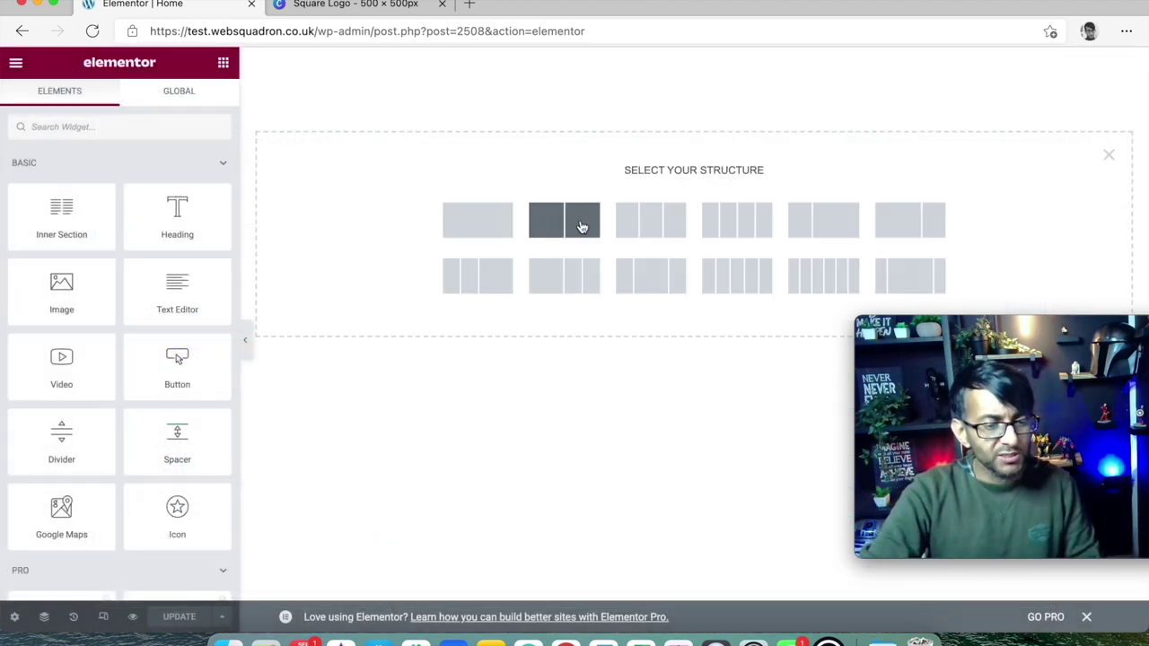
pyautogui.click(574, 228)
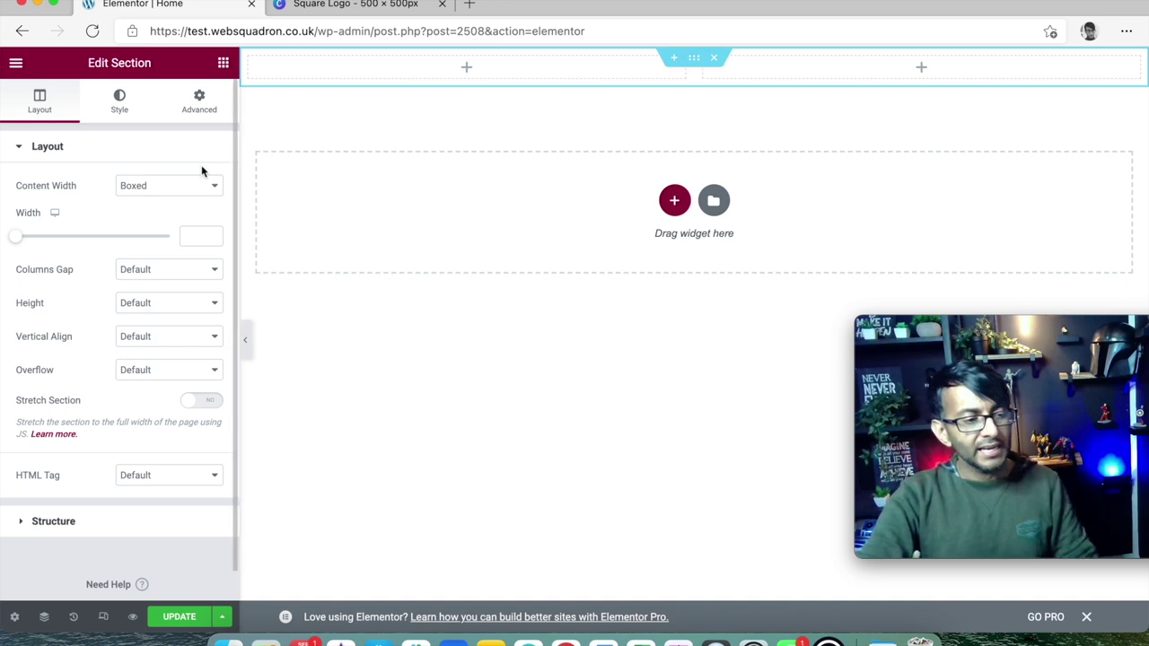
pyautogui.click(183, 188)
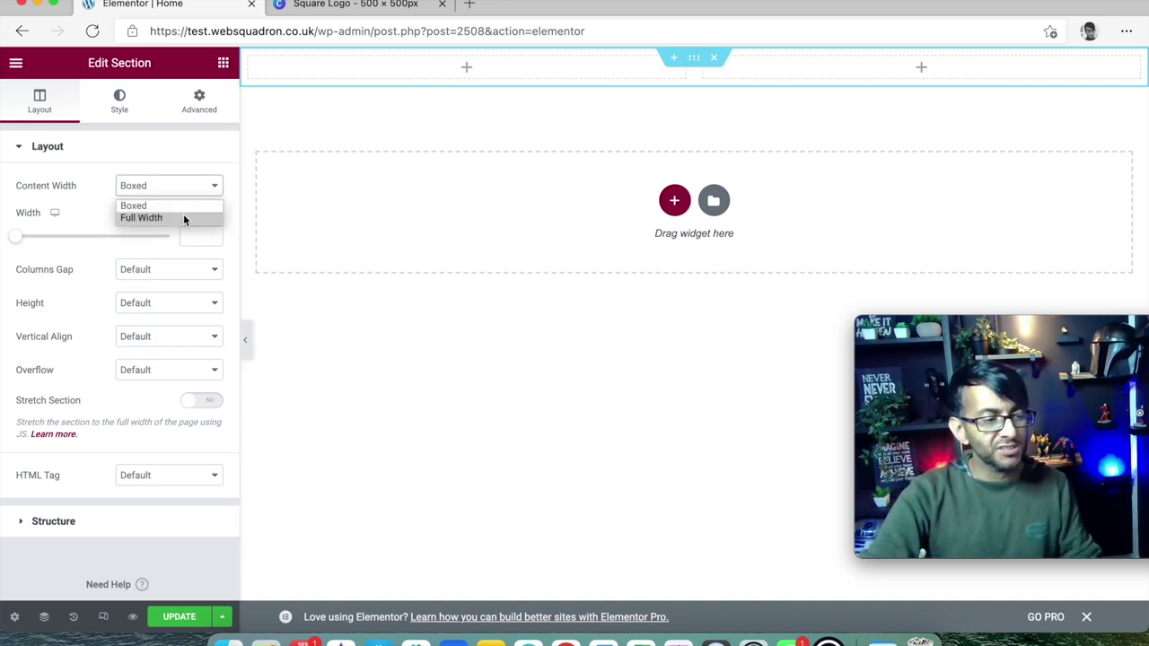
pyautogui.click(184, 218)
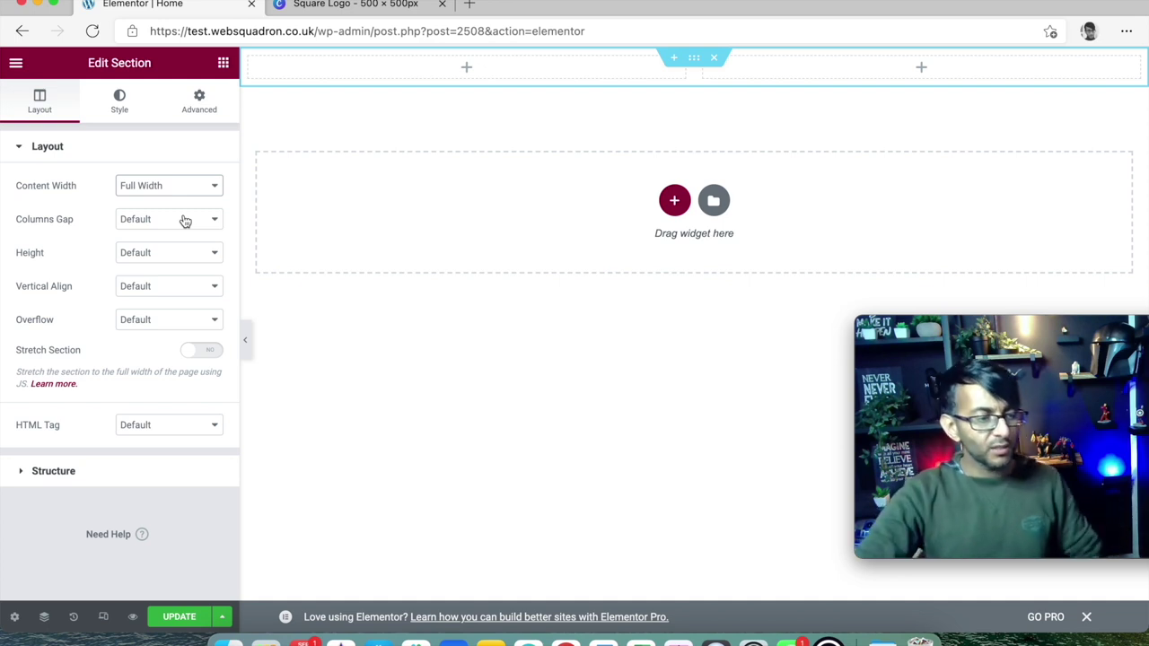
# - Try the section's content width as Boxed, with a width of 600 and of 1200
pyautogui.click(179, 189)
pyautogui.click(168, 207)
pyautogui.click(200, 238)
pyautogui.write('600')
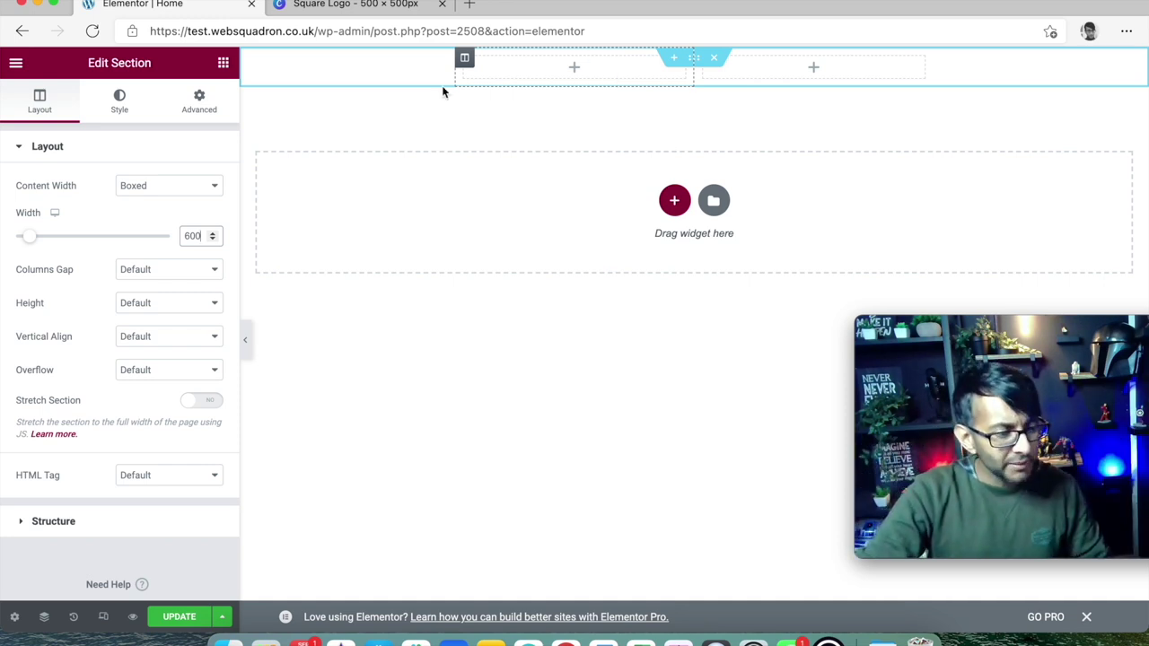
pyautogui.moveTo(200, 230); pyautogui.dragTo(175, 236)
pyautogui.write('1200')
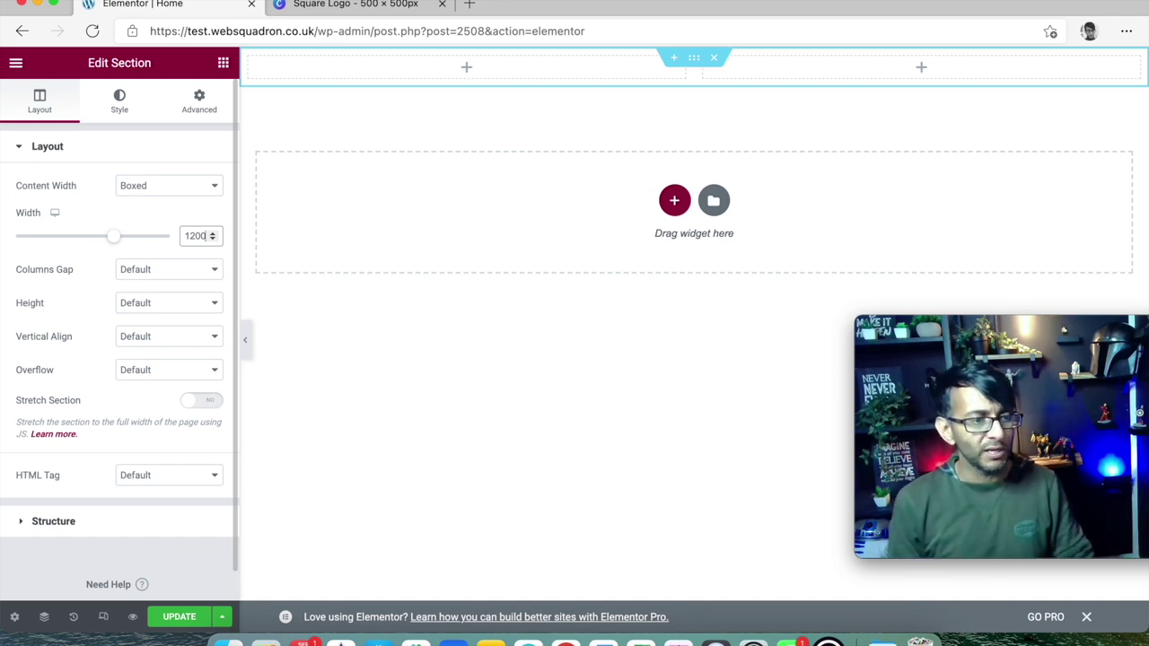
# - Set the two-column section's content width to Full Width and its columns gap to No Gap
pyautogui.click(193, 191)
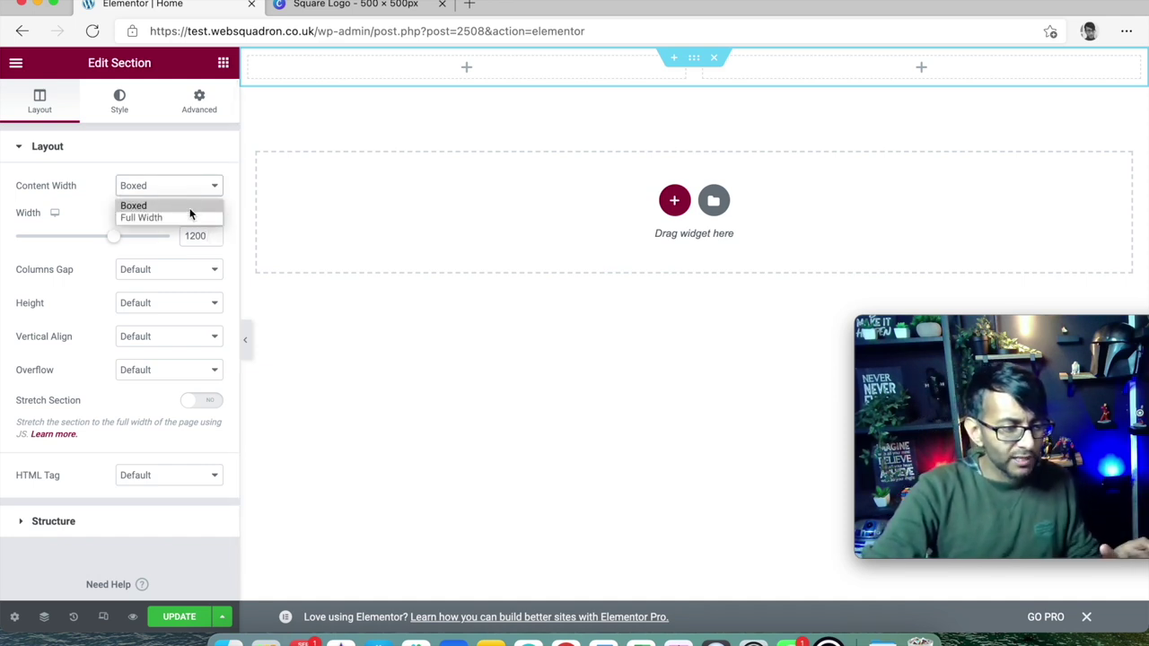
pyautogui.click(191, 217)
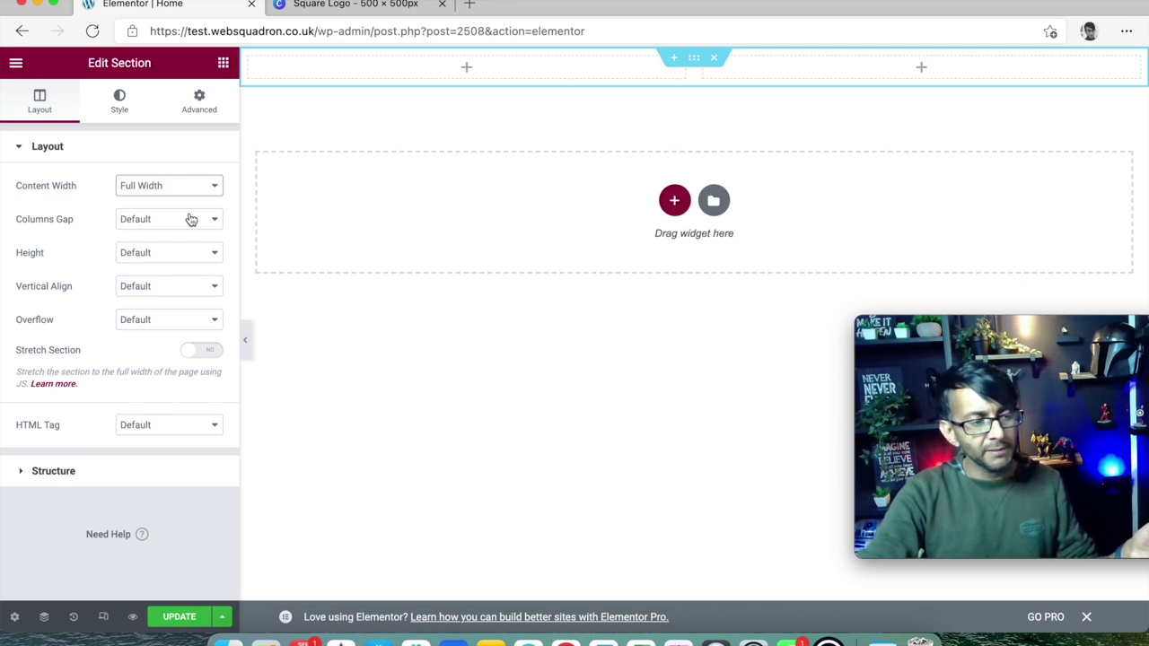
pyautogui.click(192, 220)
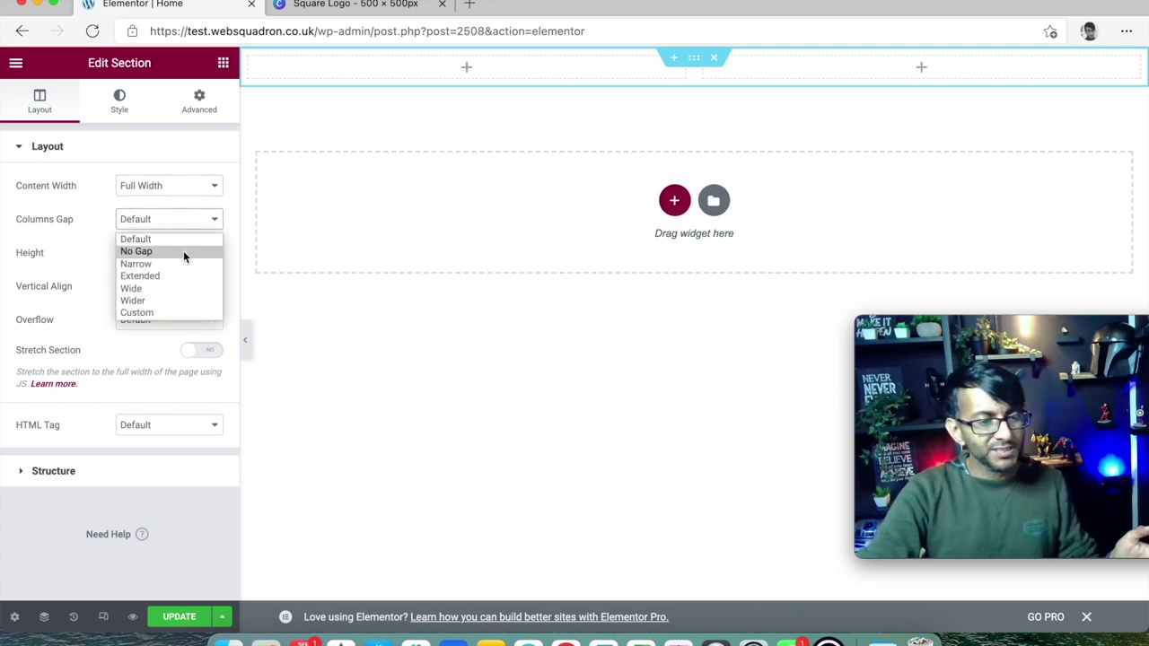
pyautogui.click(183, 253)
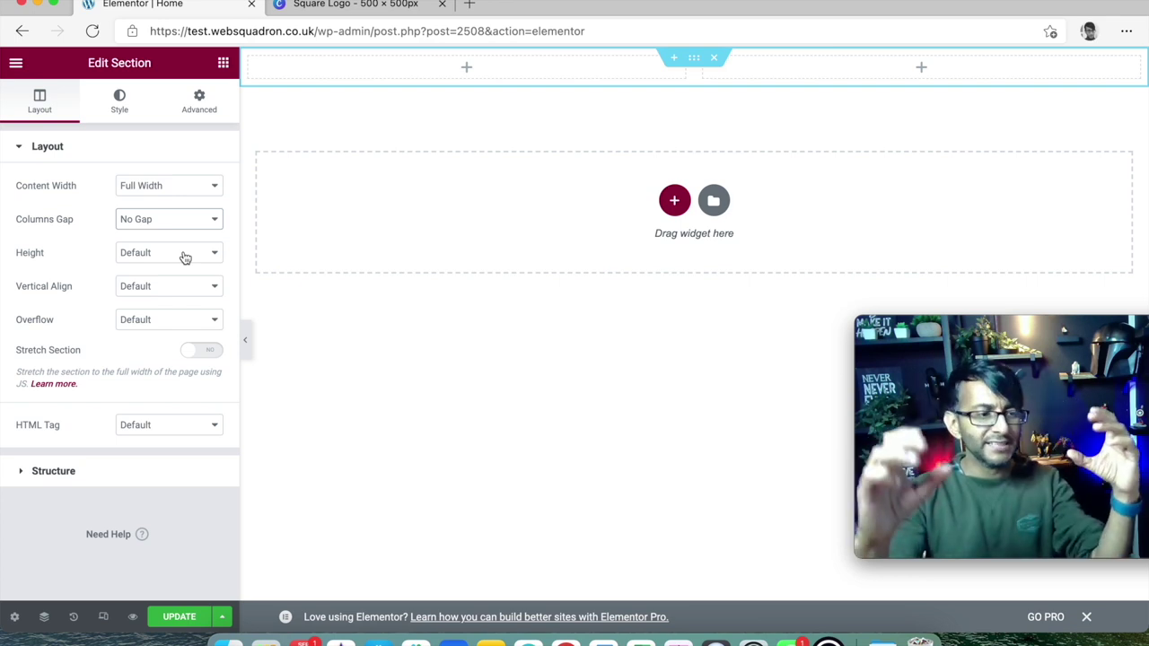
# - Try the section height as Fit To Screen, and switch it to Min Height with a minimum of 0 px
pyautogui.click(185, 255)
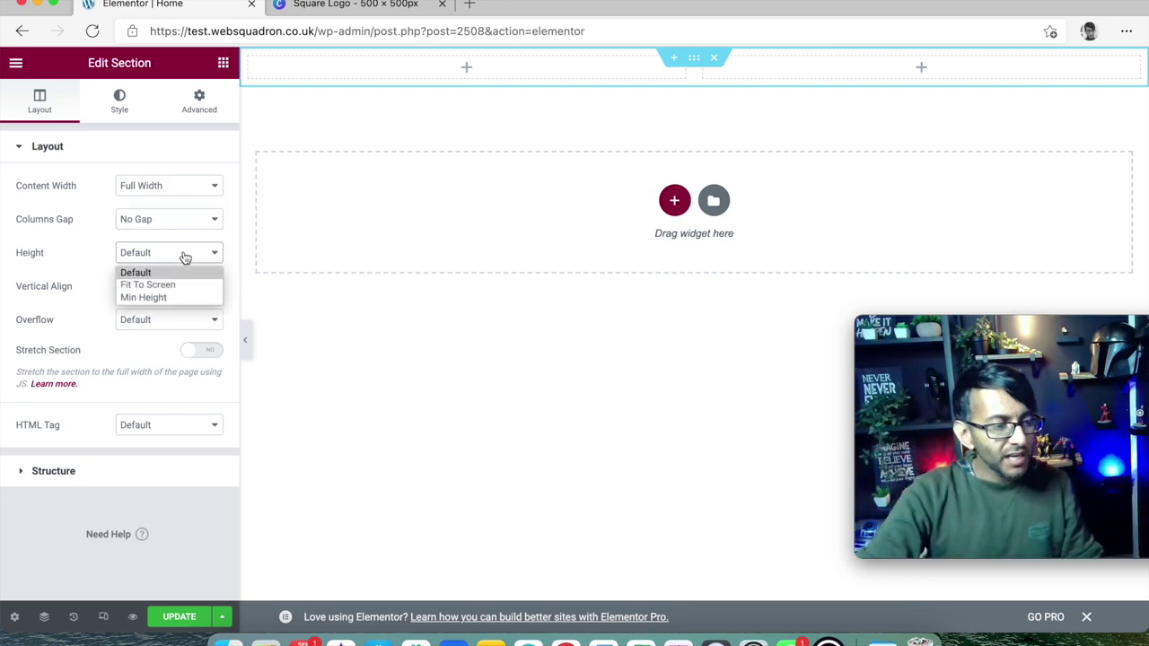
pyautogui.click(177, 288)
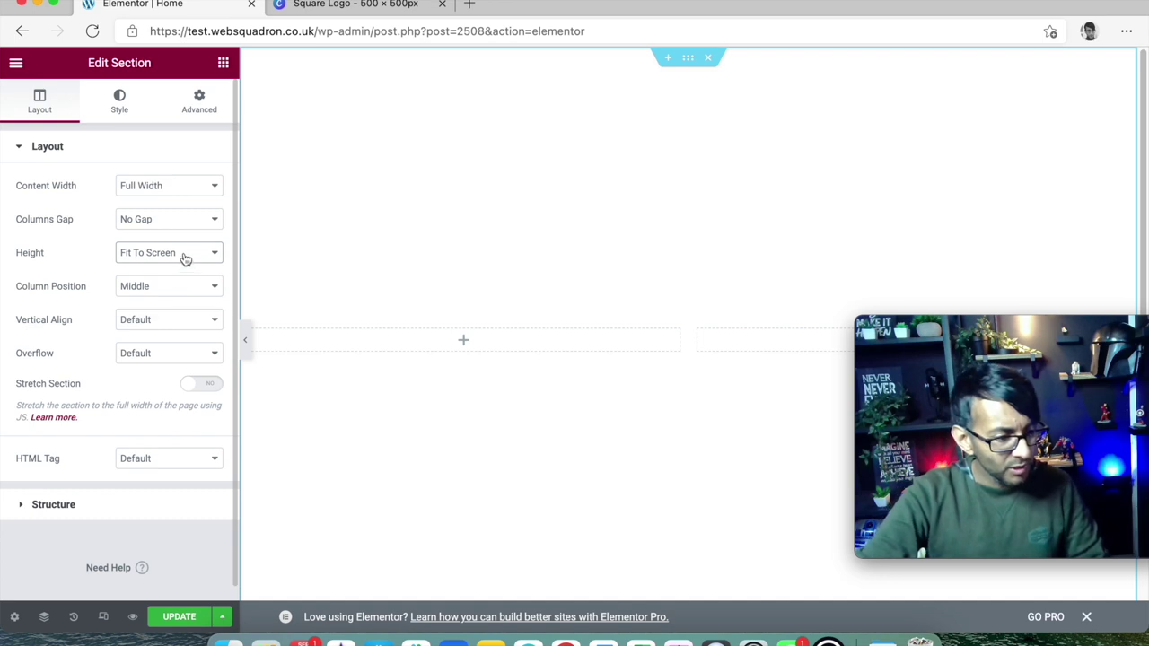
pyautogui.click(182, 257)
pyautogui.click(182, 297)
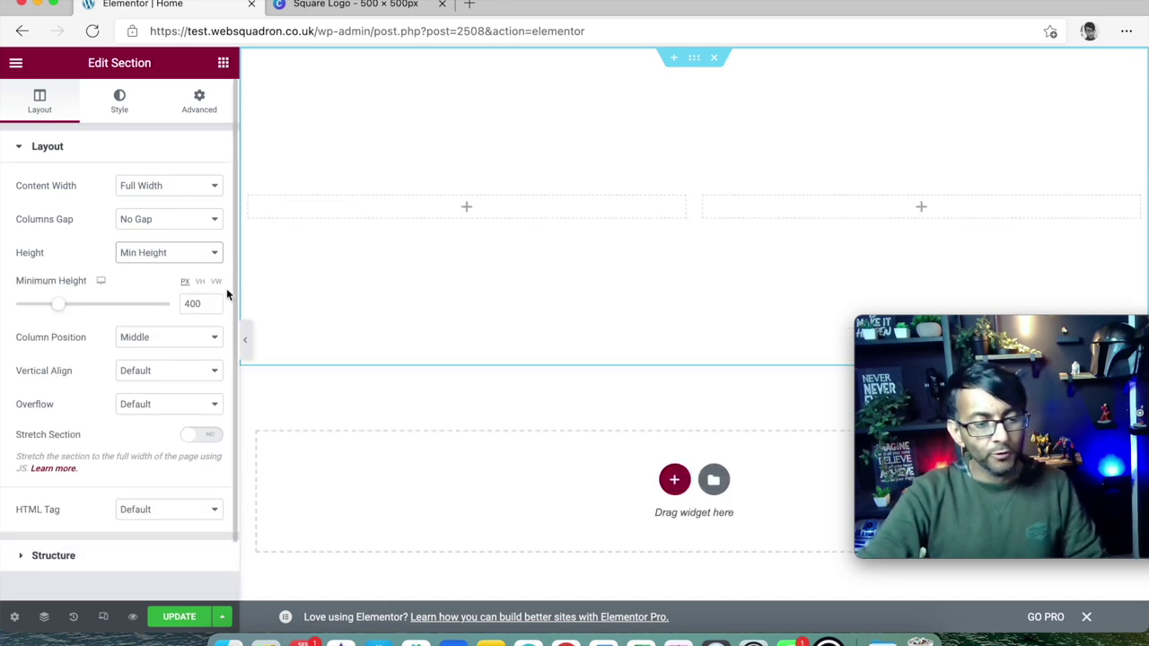
pyautogui.moveTo(63, 310); pyautogui.dragTo(57, 309)
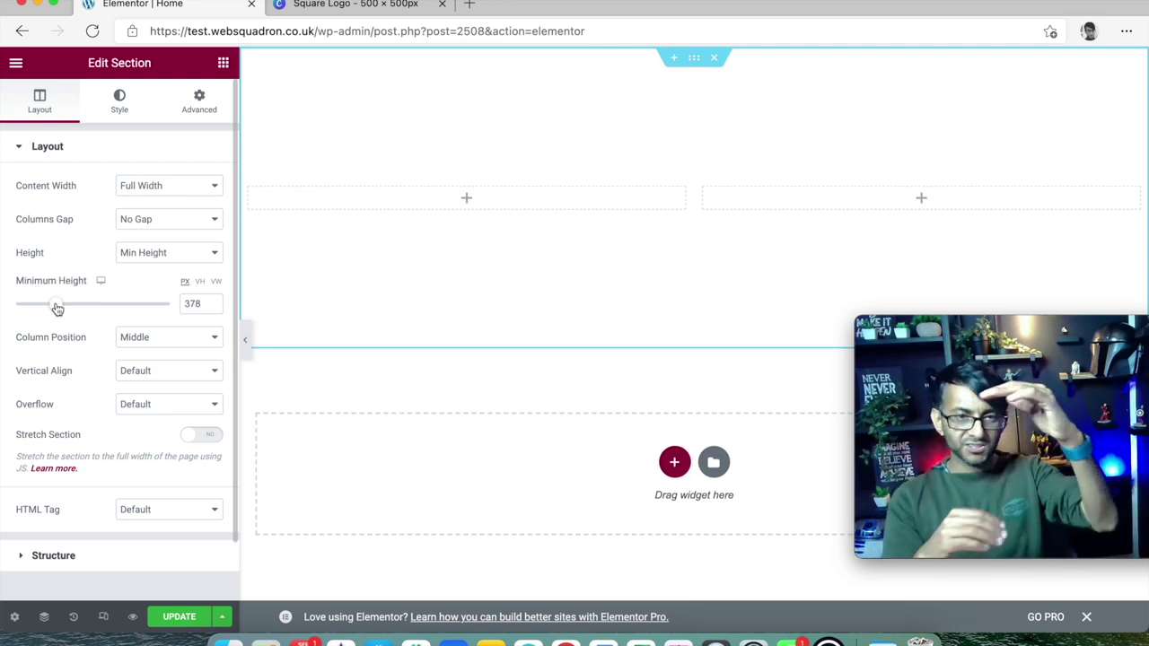
pyautogui.moveTo(51, 302); pyautogui.dragTo(3, 306)
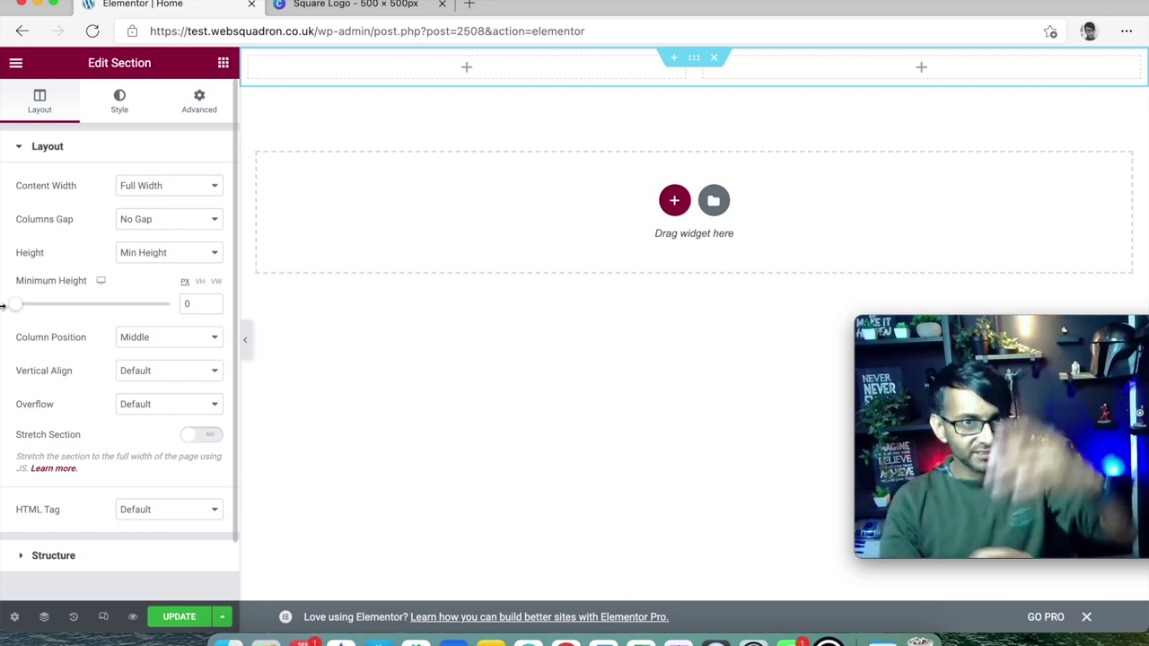
# - Try the section's vertical alignment as Middle, set it to Top, and raise the minimum height to about 395 px
pyautogui.click(164, 371)
pyautogui.click(165, 411)
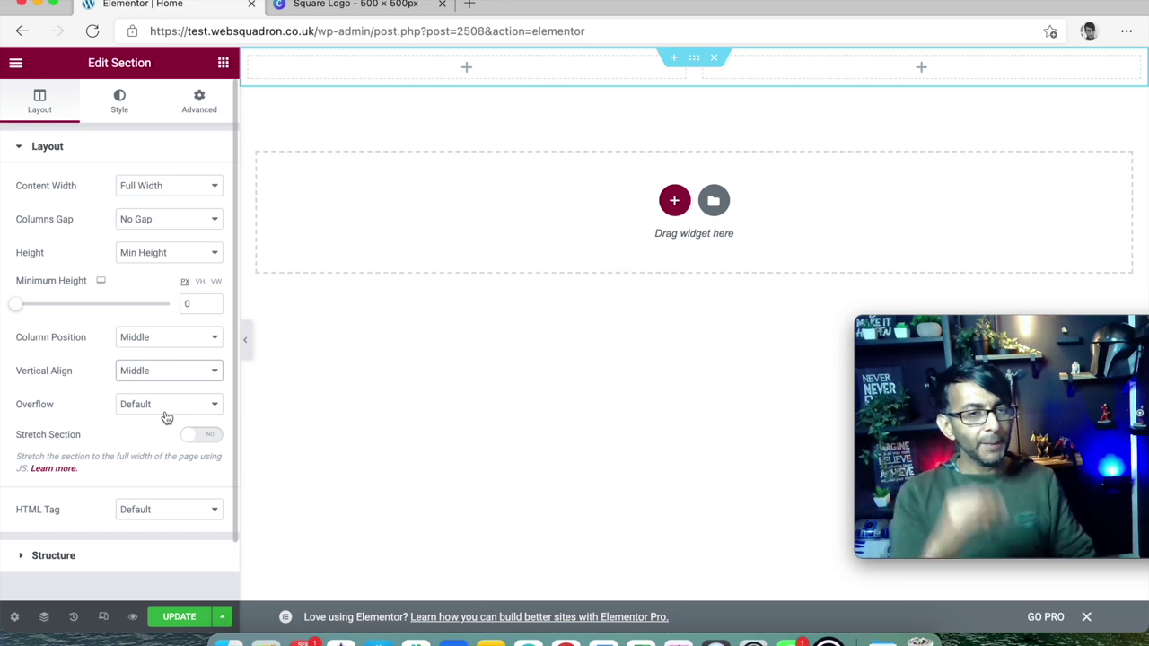
pyautogui.click(171, 371)
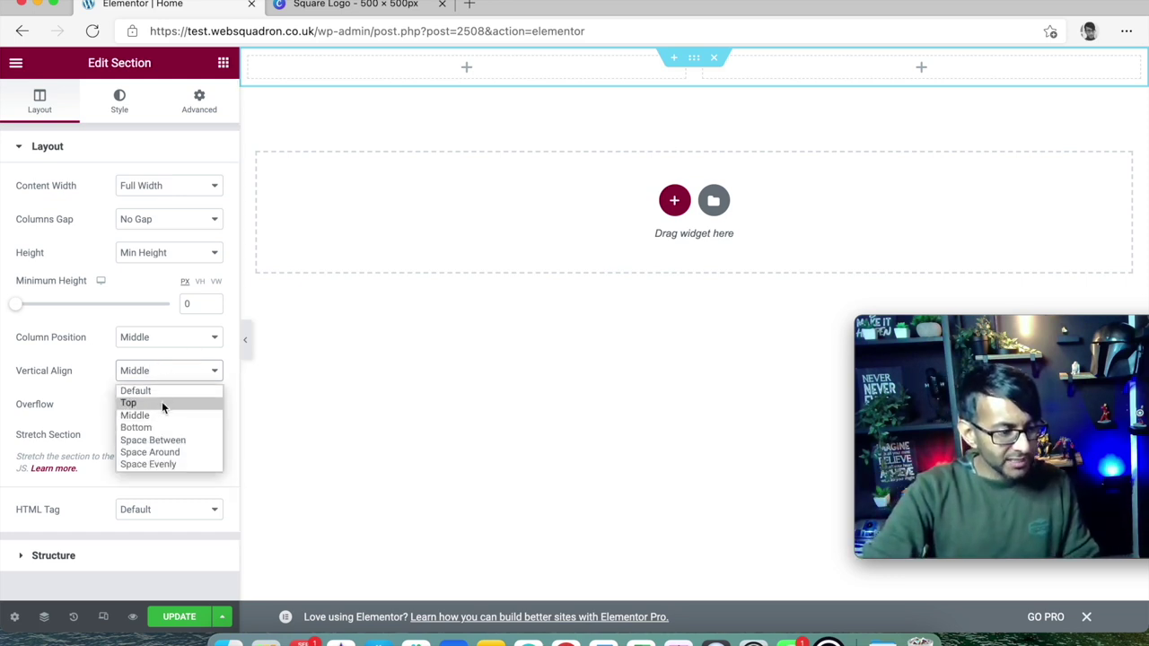
pyautogui.click(162, 402)
pyautogui.moveTo(16, 306); pyautogui.dragTo(57, 305)
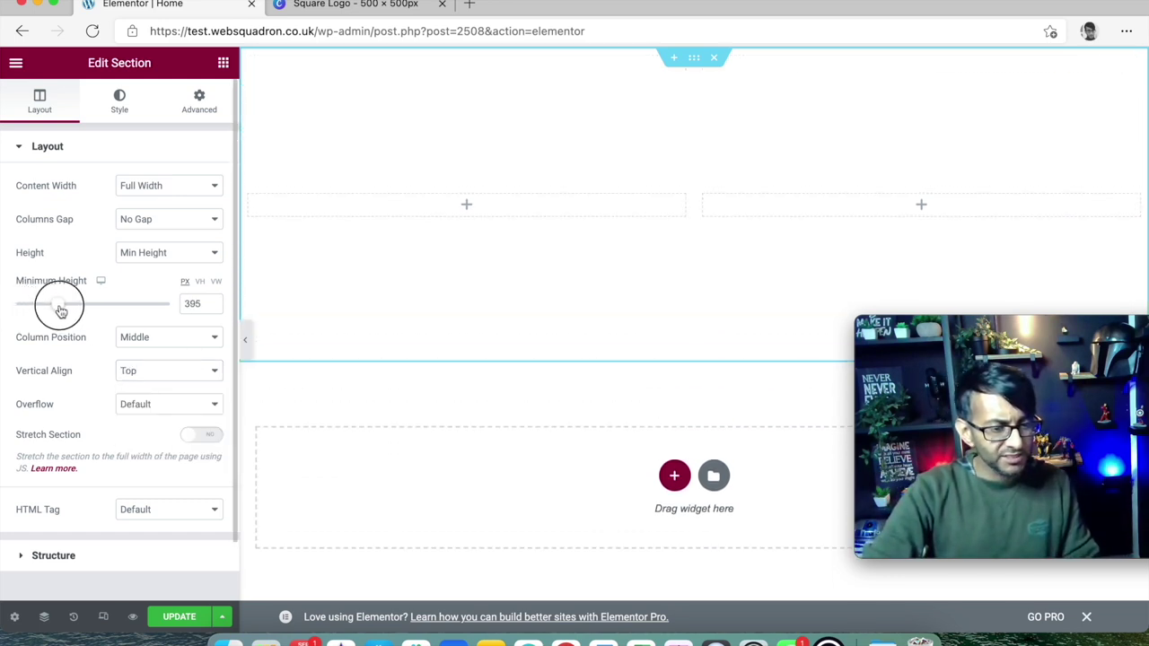
# - Set the two-column section's vertical alignment to Middle, and try its column position as Top and as Bottom
pyautogui.click(165, 369)
pyautogui.click(153, 415)
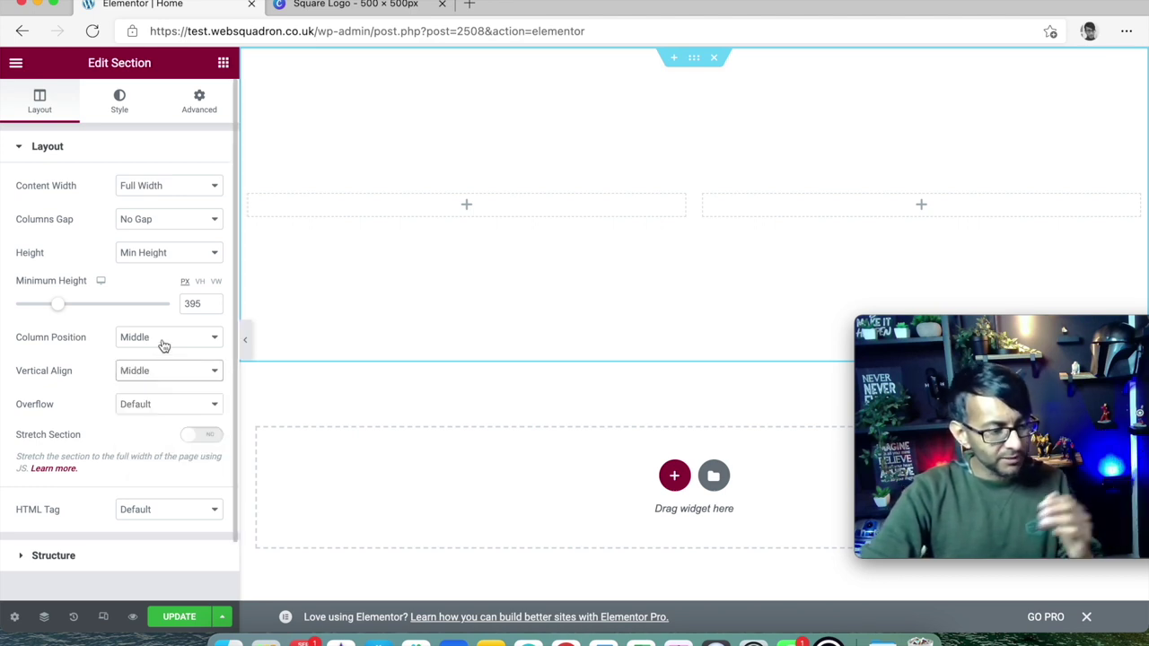
pyautogui.click(169, 341)
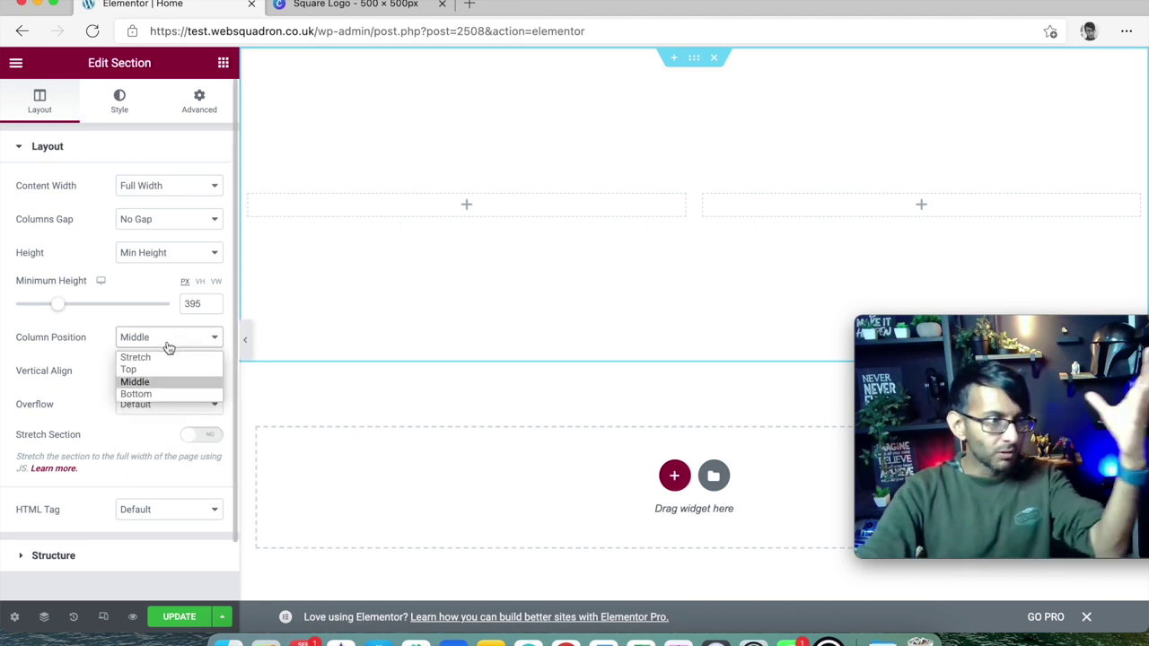
pyautogui.click(158, 369)
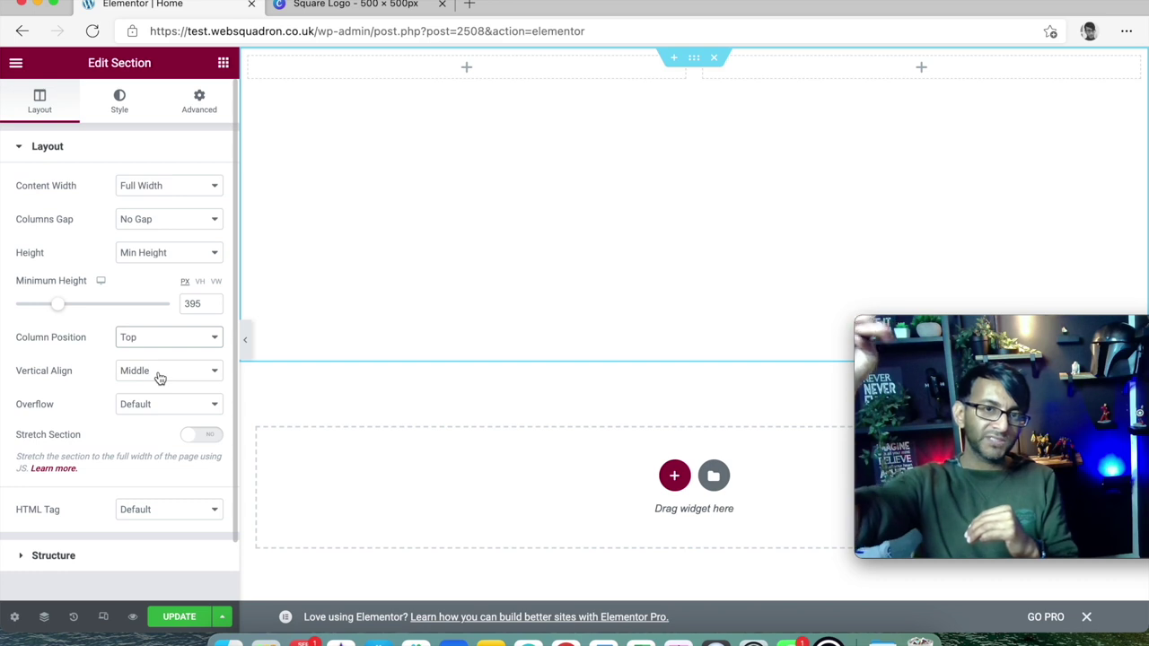
pyautogui.click(167, 340)
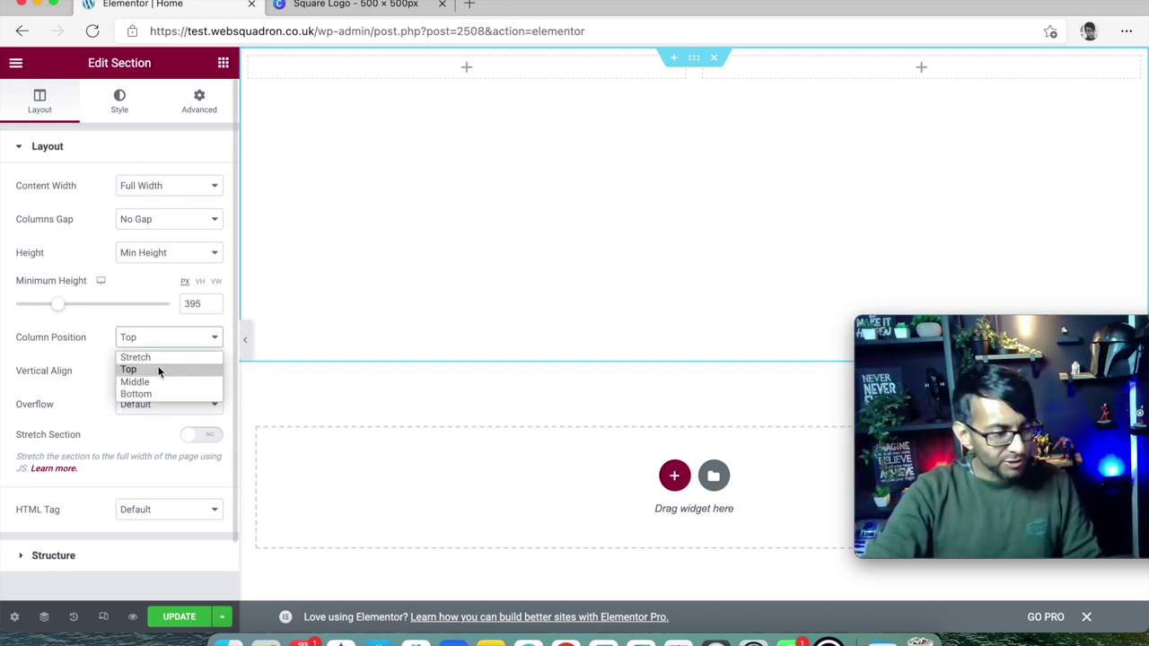
pyautogui.click(136, 394)
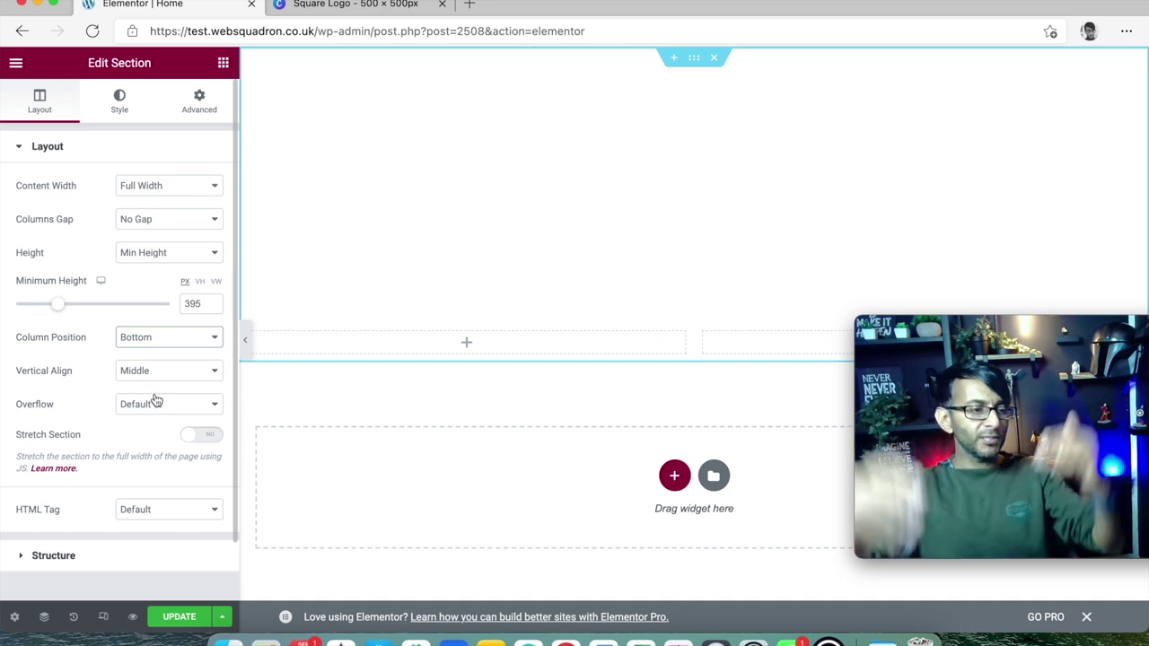
pyautogui.click(173, 344)
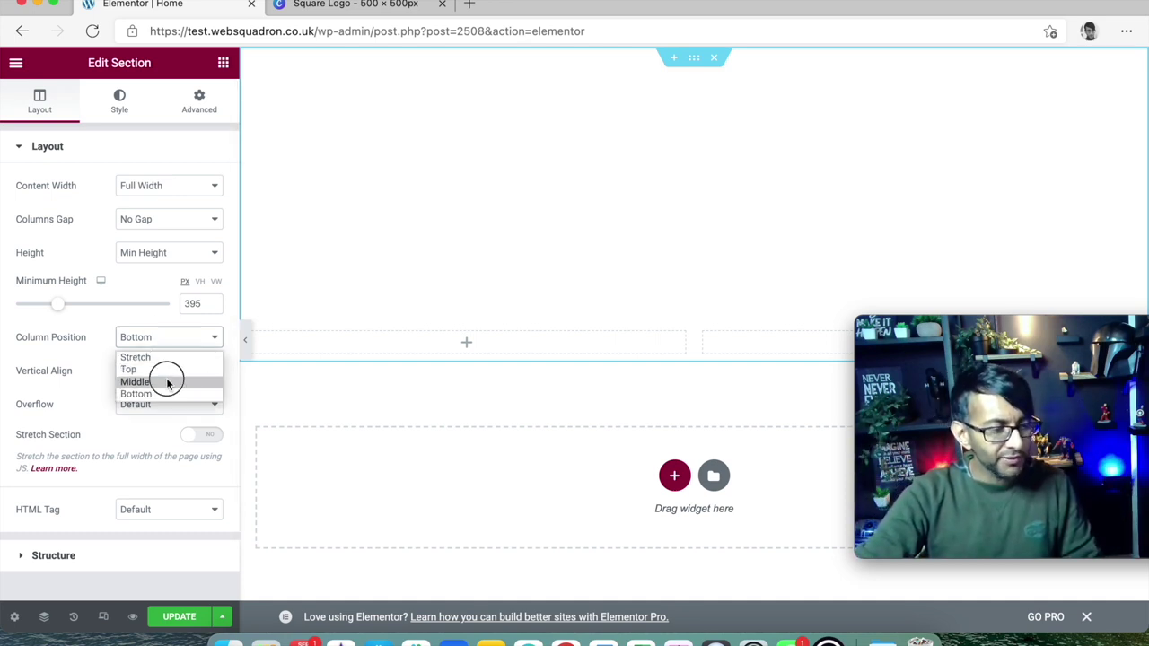
# - Set the section's column position to Middle and its minimum height to 0 px
pyautogui.click(166, 382)
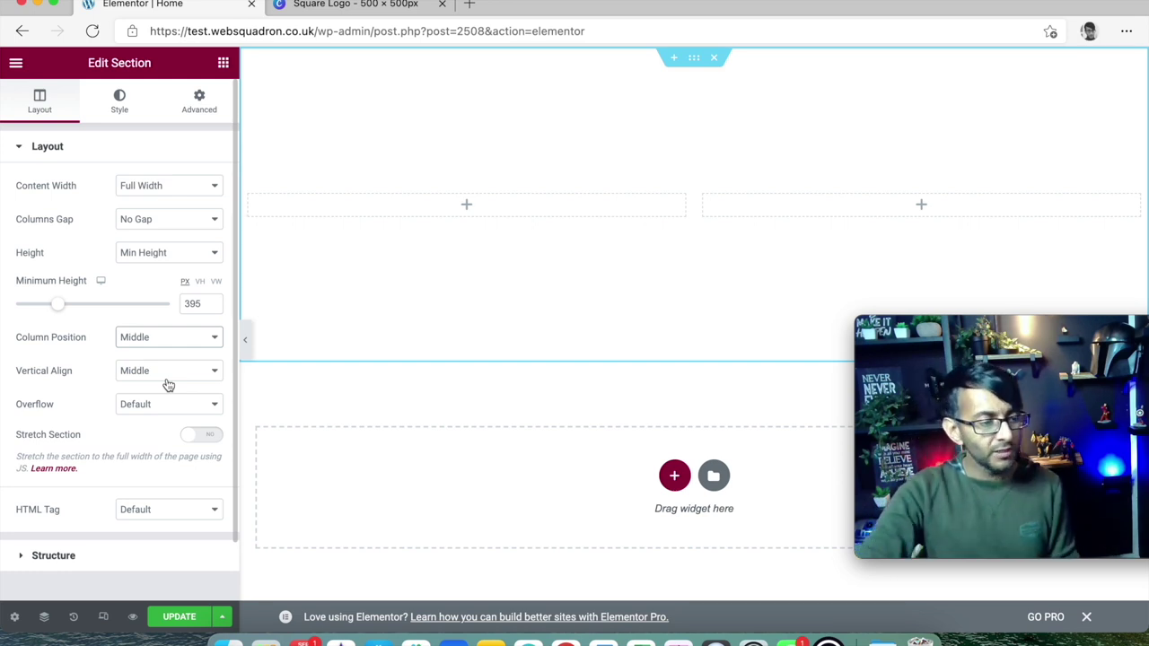
pyautogui.moveTo(57, 303); pyautogui.dragTo(3, 304)
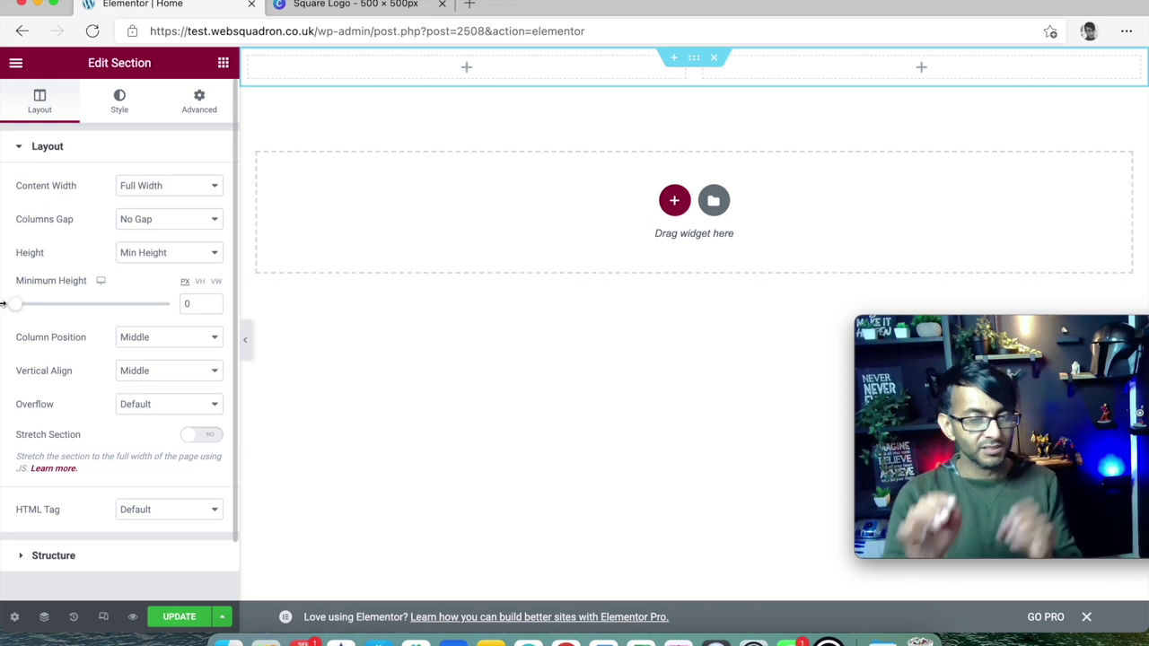
# - Give the section a classic background using the global color New Item #2 (#FFFFFF)
pyautogui.click(121, 108)
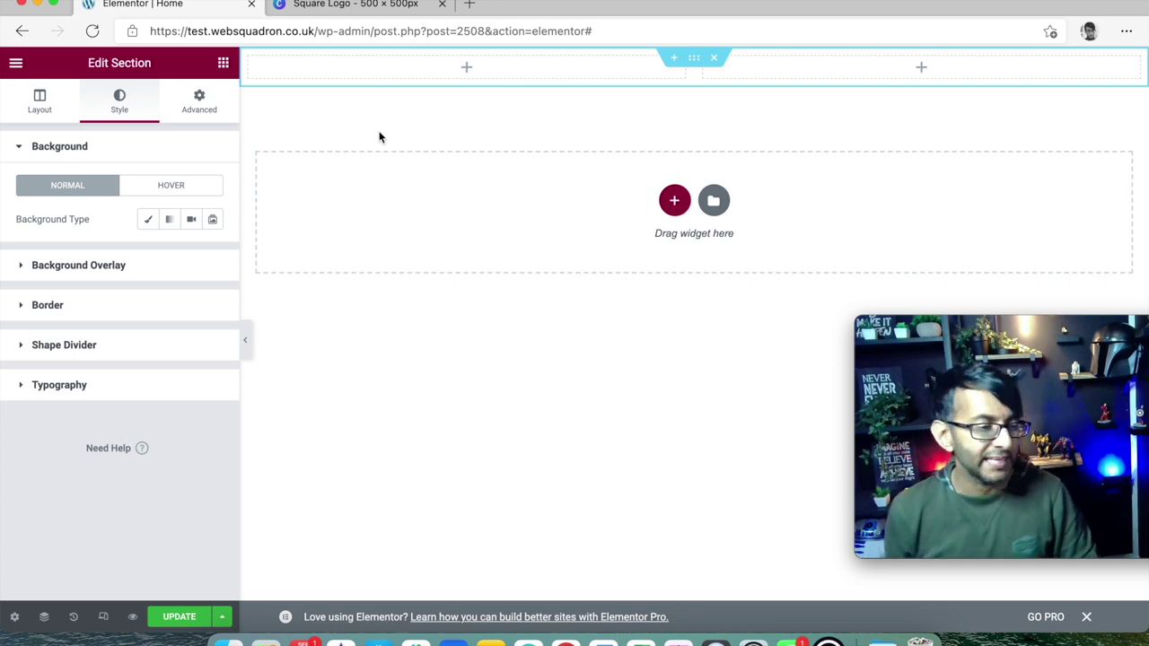
pyautogui.click(148, 220)
pyautogui.click(189, 254)
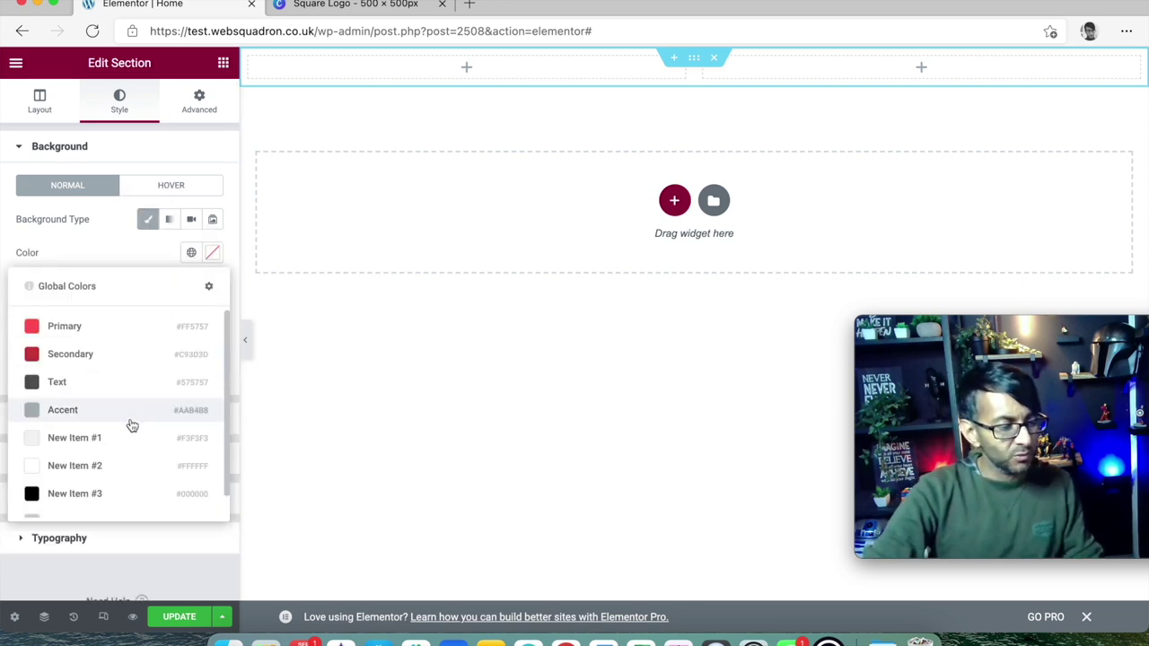
pyautogui.click(191, 258)
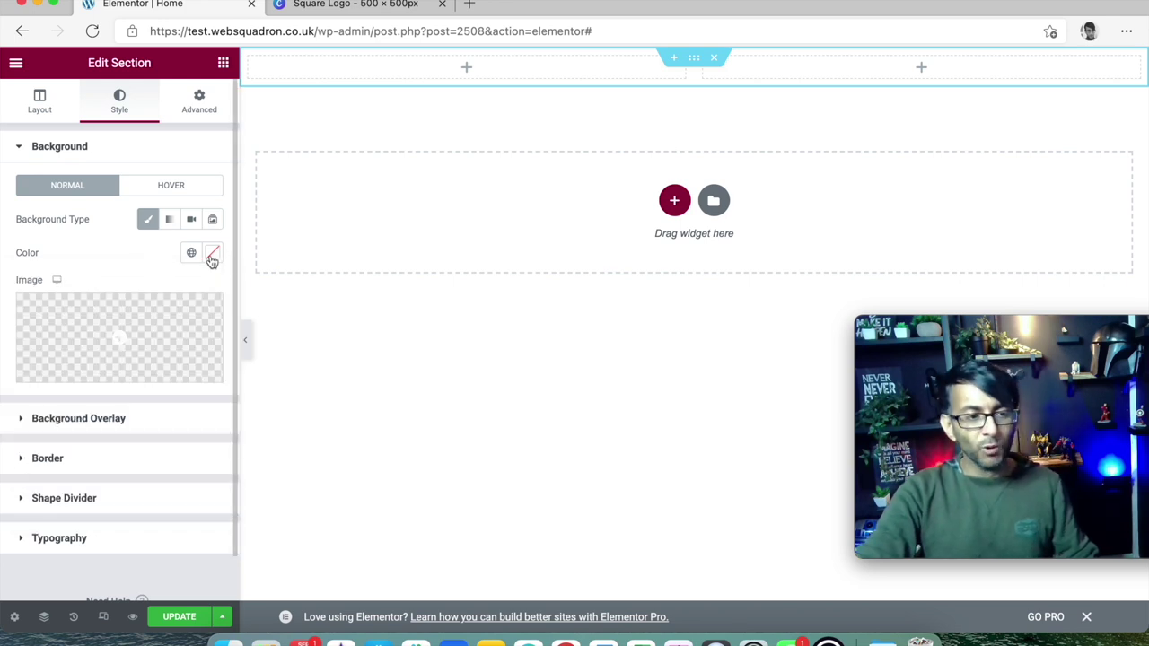
pyautogui.click(212, 257)
pyautogui.click(26, 312)
pyautogui.moveTo(26, 312); pyautogui.dragTo(2, 290)
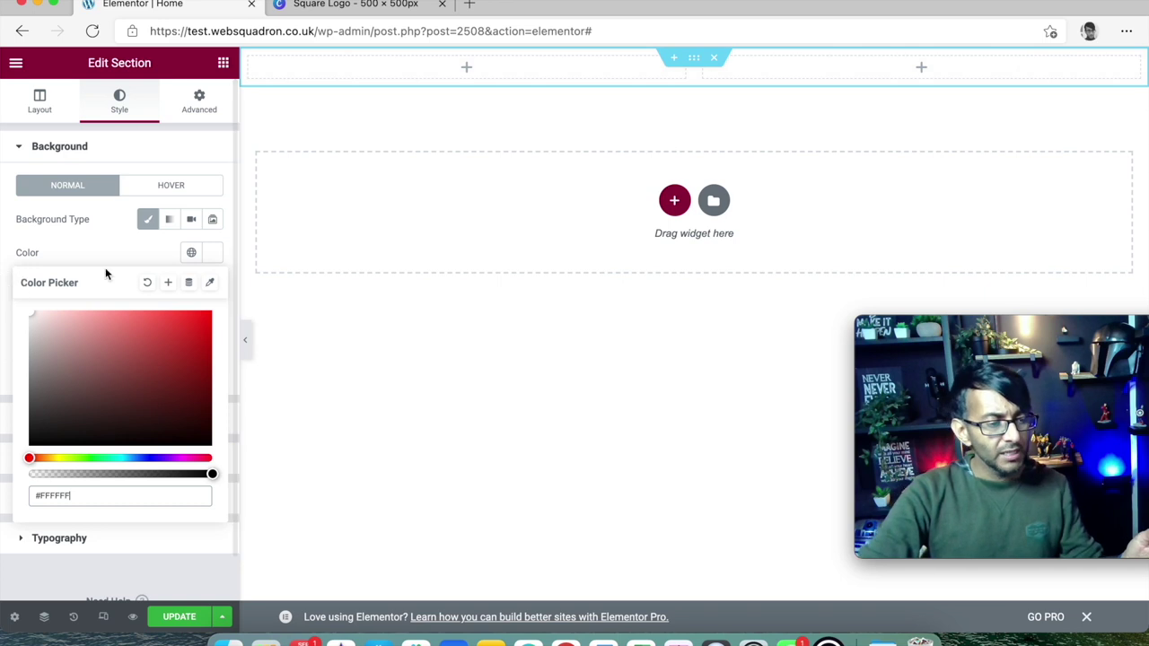
pyautogui.click(126, 266)
pyautogui.click(193, 255)
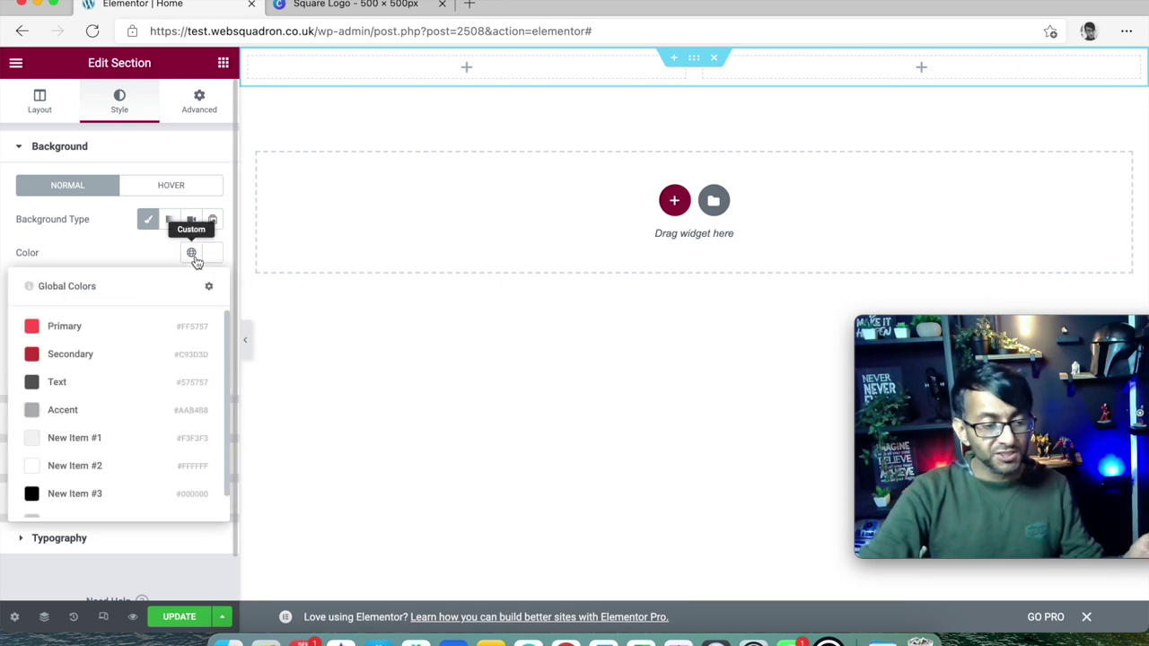
pyautogui.scroll(-2, 141, 410)
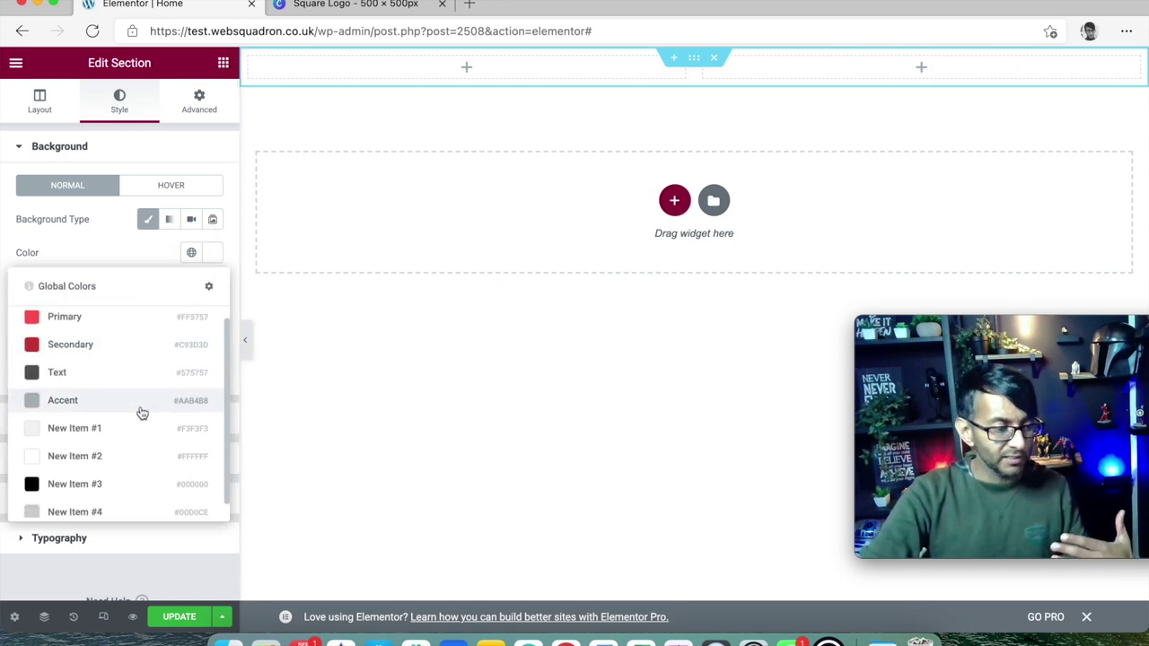
pyautogui.click(139, 456)
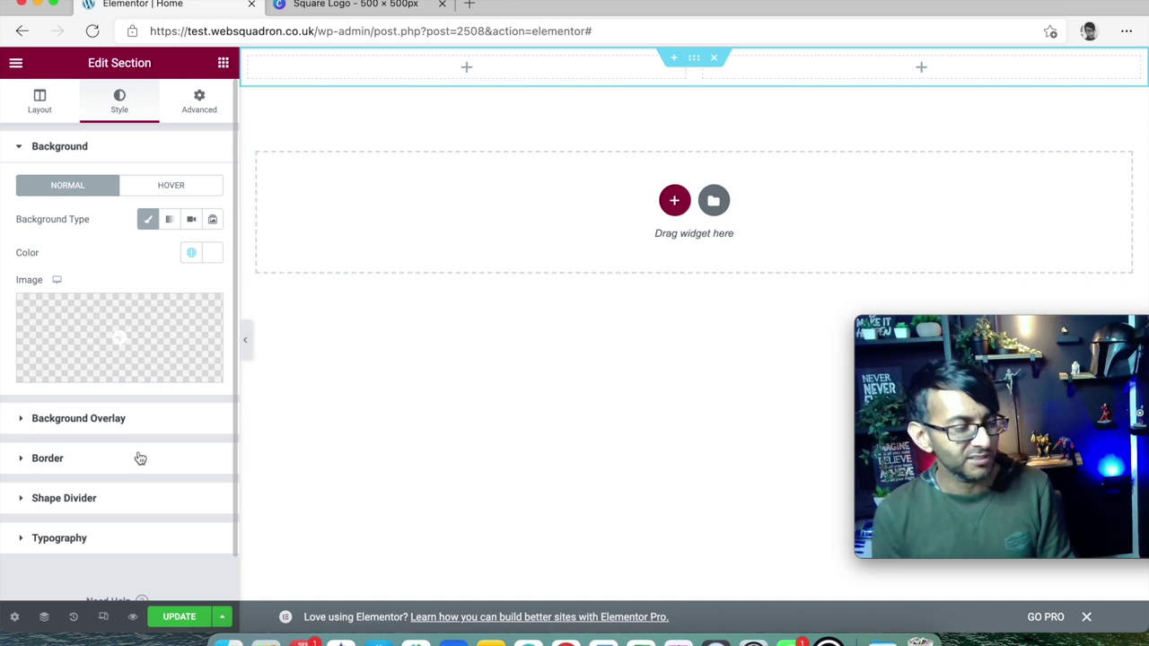
# - Try the global Primary color (#FF5757) as the section background, and switch back to the white global color
pyautogui.click(191, 255)
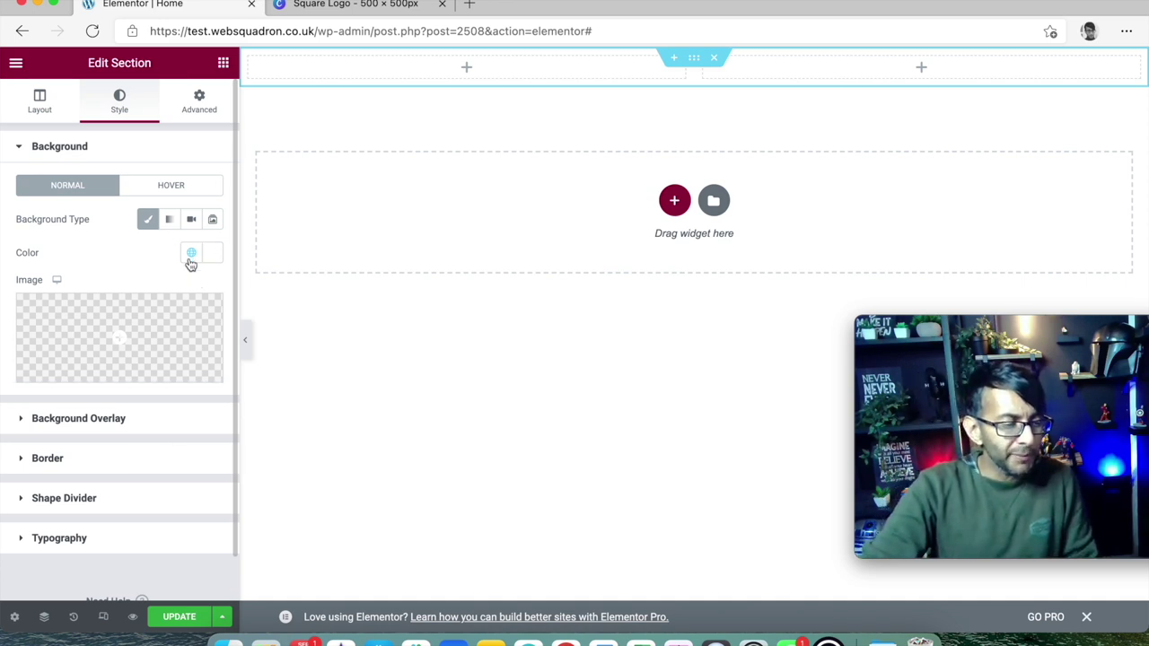
pyautogui.click(105, 324)
pyautogui.click(192, 253)
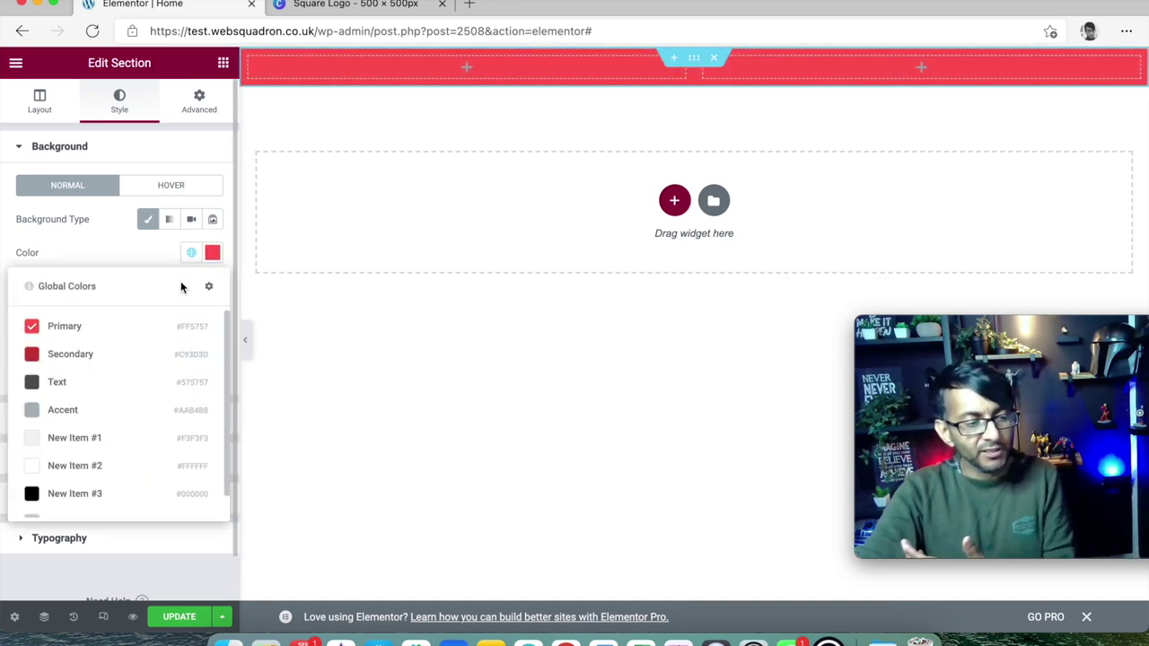
pyautogui.scroll(-1, 93, 449)
pyautogui.click(98, 442)
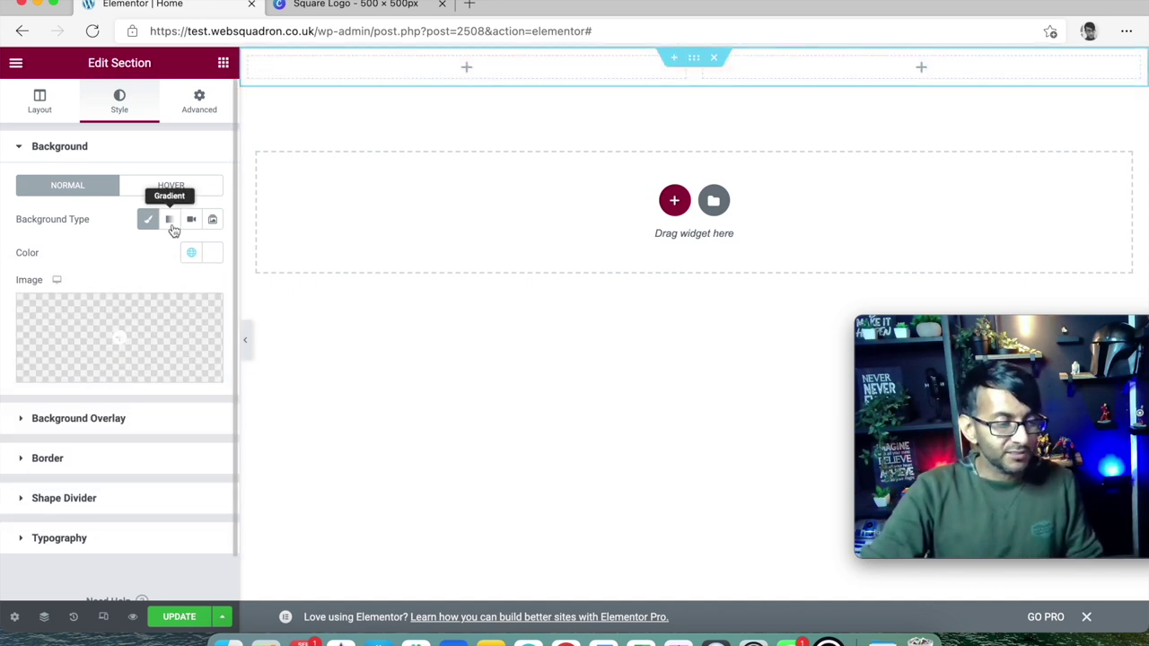
# - Try a linear gradient background with both color locations at 50 and the angle at 200, and return to the Classic type
pyautogui.click(169, 221)
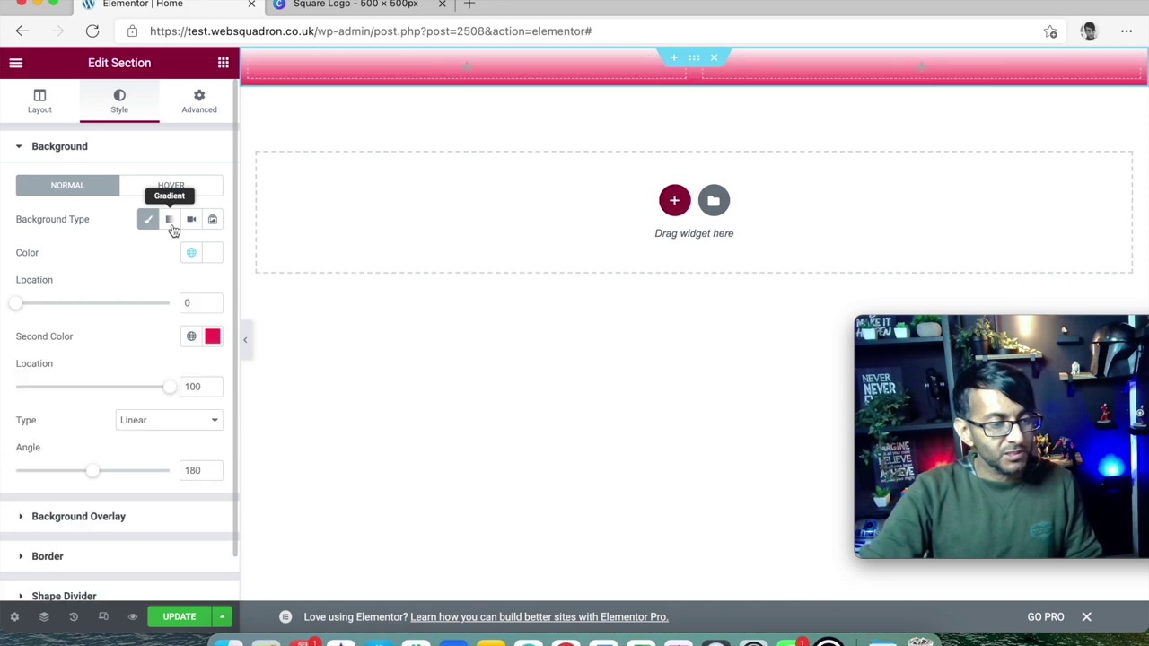
pyautogui.doubleClick(185, 304)
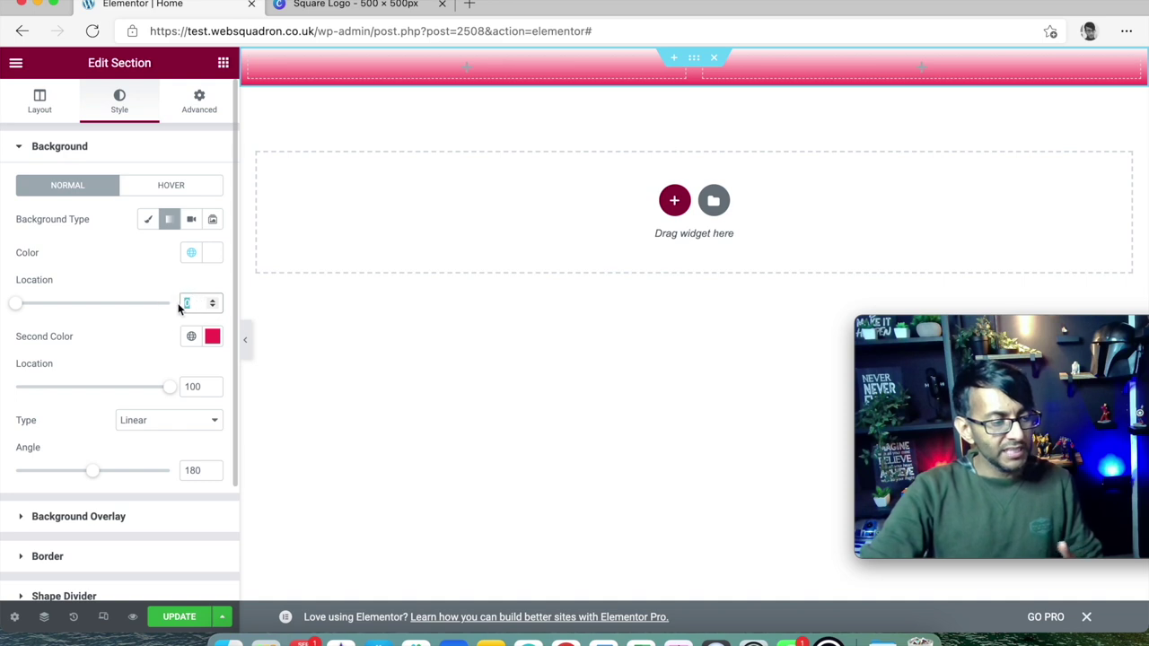
pyautogui.write('50')
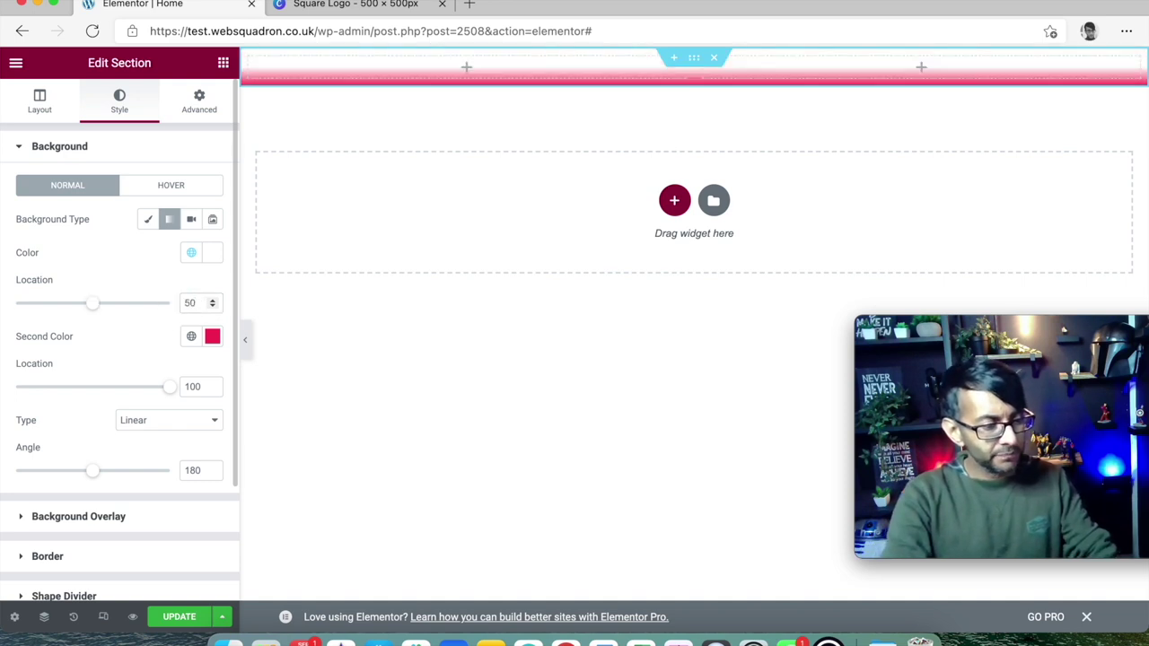
pyautogui.doubleClick(190, 386)
pyautogui.write('50')
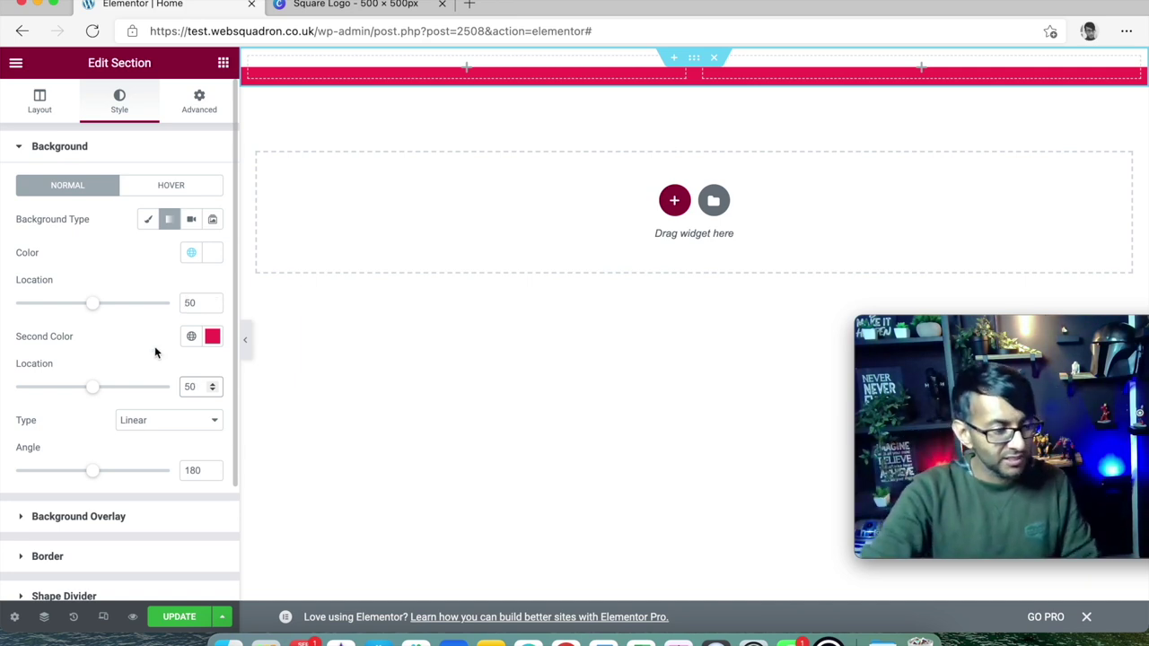
pyautogui.moveTo(88, 476)
pyautogui.mouseDown()
pyautogui.moveTo(72, 474)
pyautogui.moveTo(100, 479)
pyautogui.mouseUp()
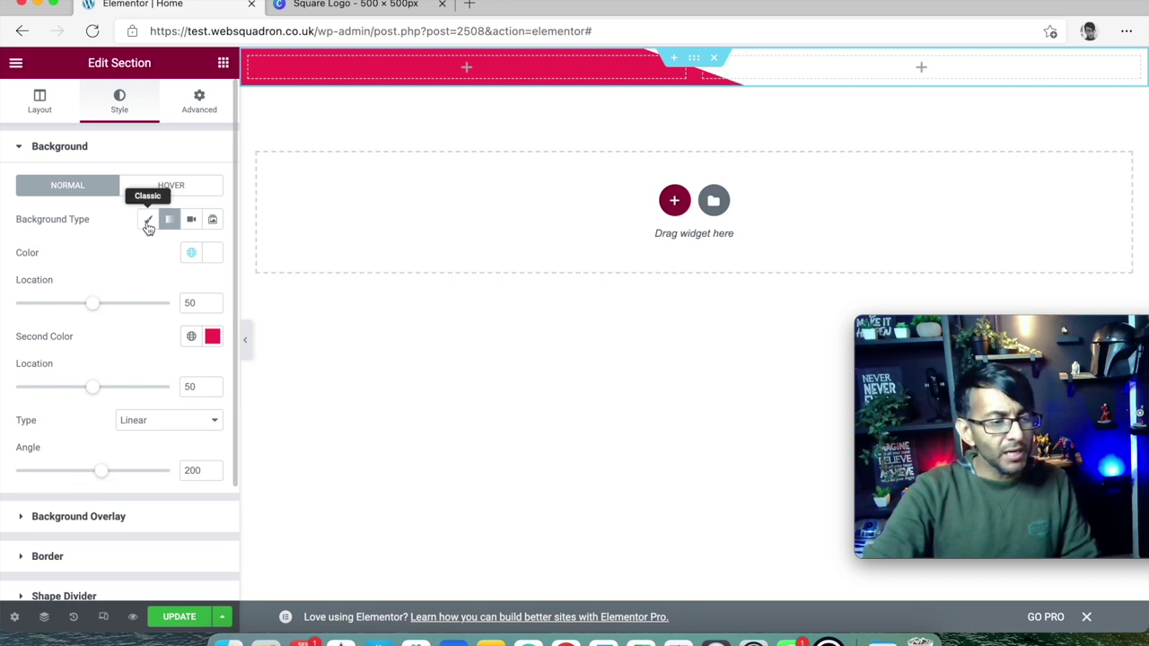
pyautogui.click(149, 222)
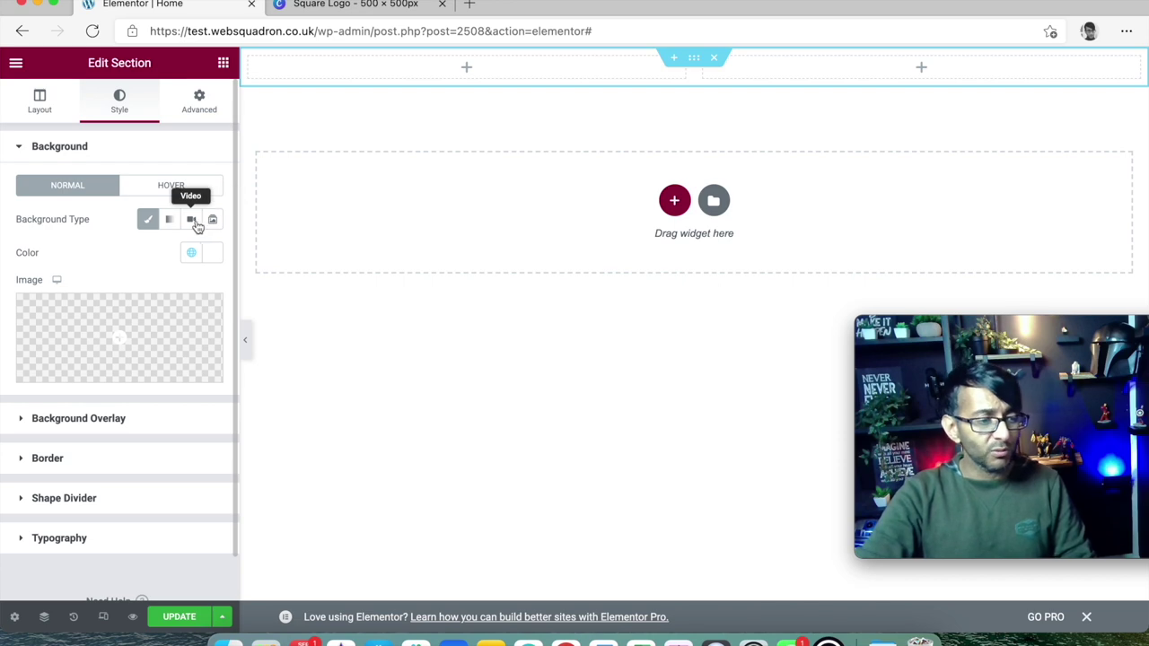
# - Try the compass logo from the media library as the section's background image, and remove it again
pyautogui.click(72, 327)
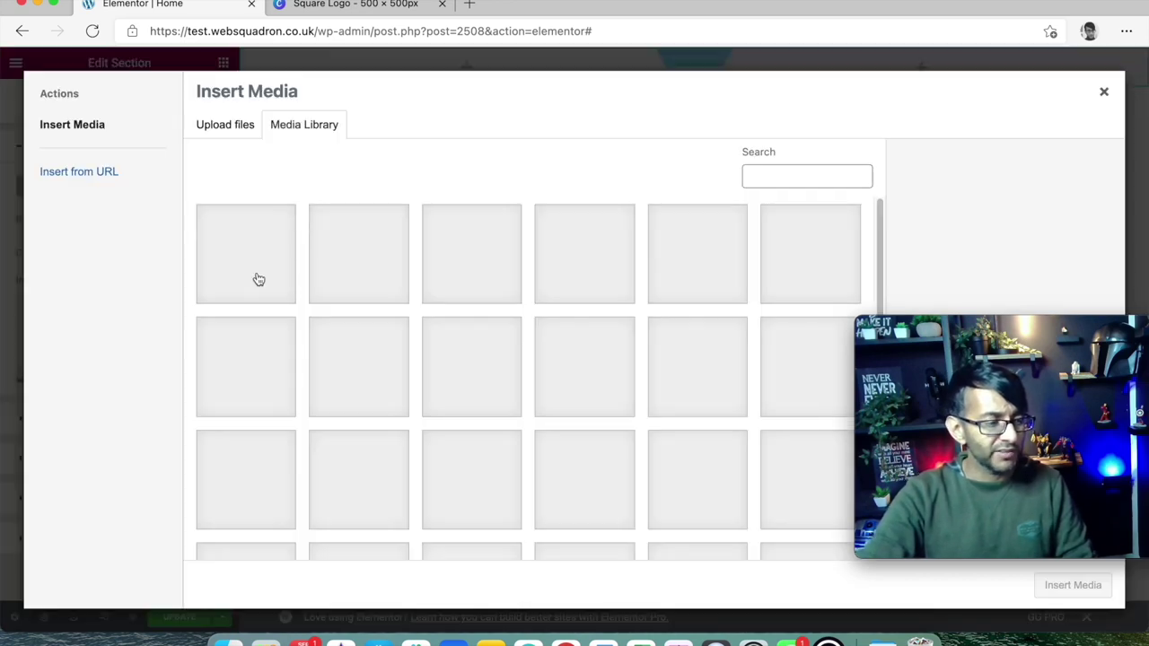
pyautogui.click(249, 290)
pyautogui.click(1074, 588)
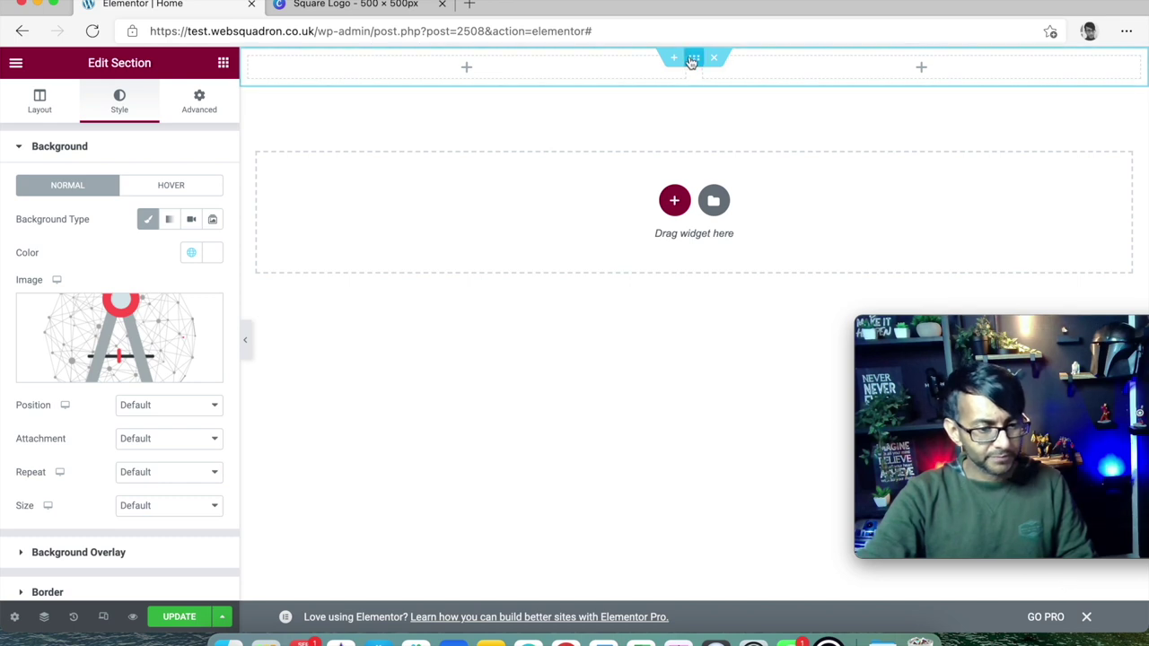
pyautogui.click(39, 101)
pyautogui.moveTo(58, 304); pyautogui.dragTo(6, 307)
pyautogui.click(122, 103)
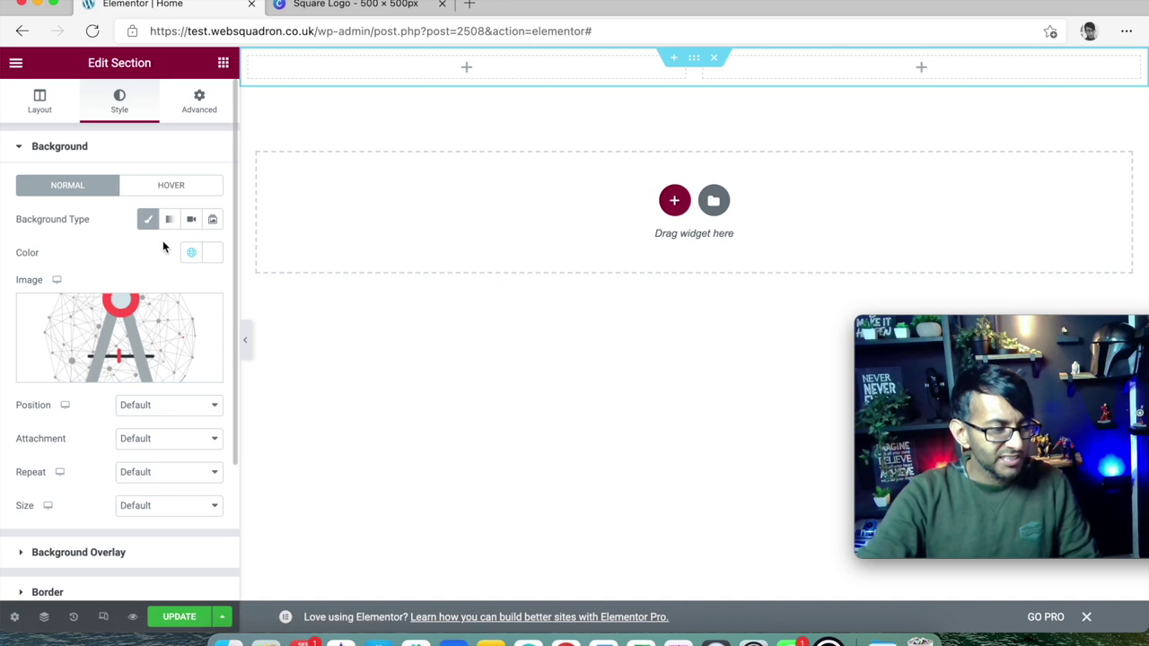
pyautogui.click(207, 311)
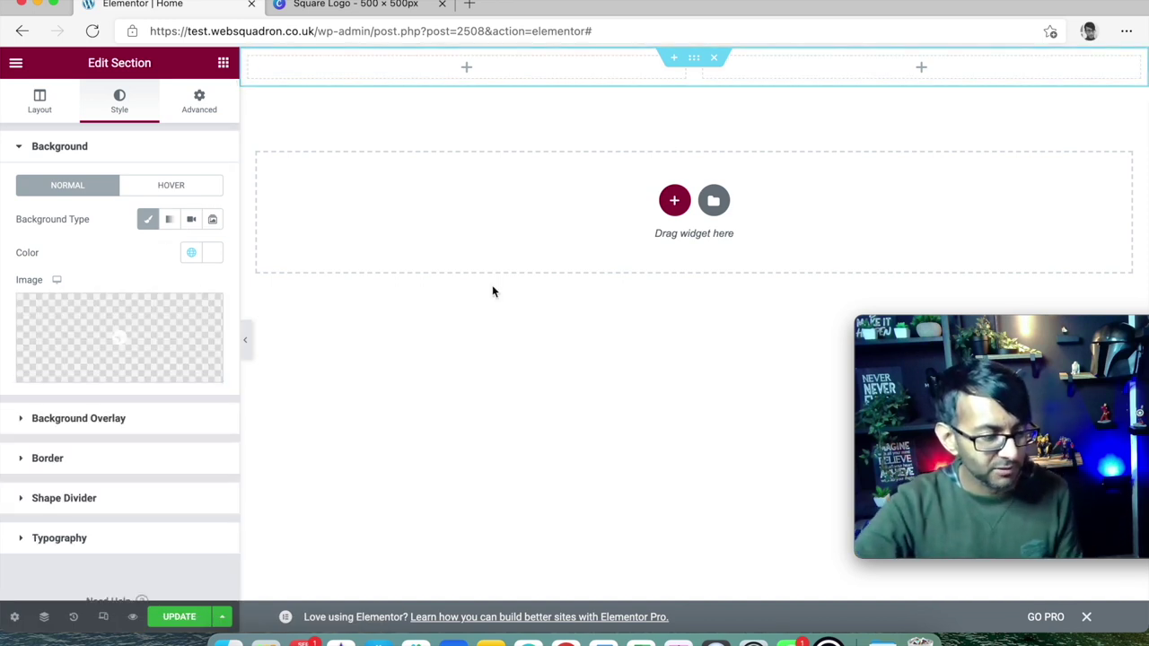
# - Add an Image widget to the section's first column
pyautogui.click(223, 66)
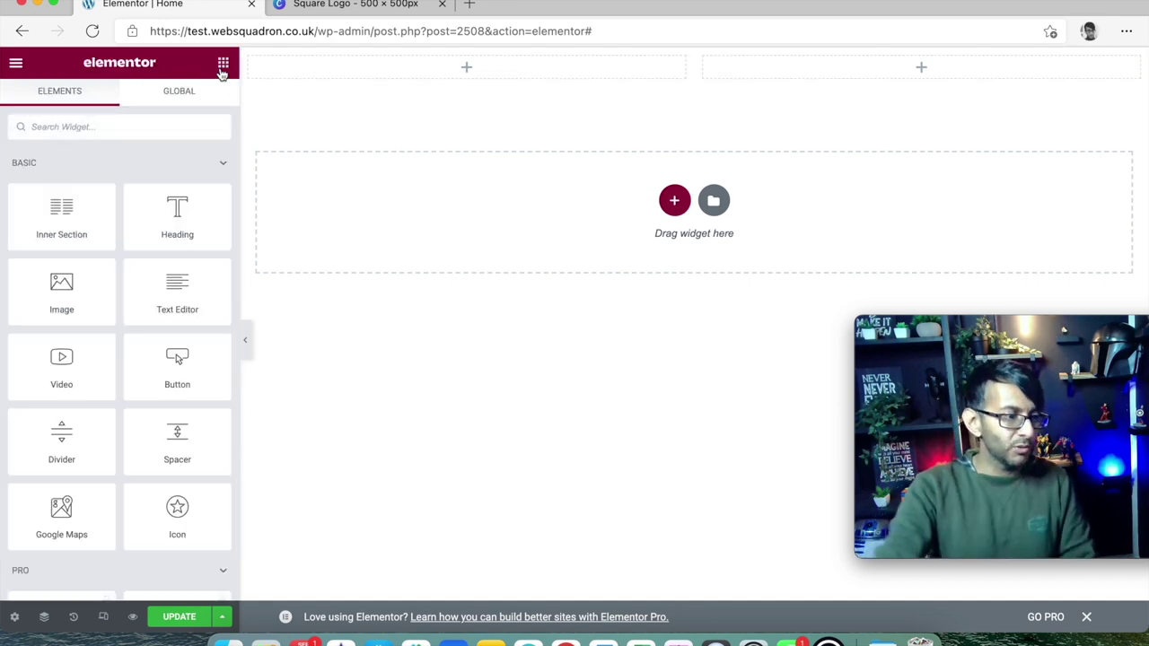
pyautogui.moveTo(63, 306); pyautogui.dragTo(427, 84)
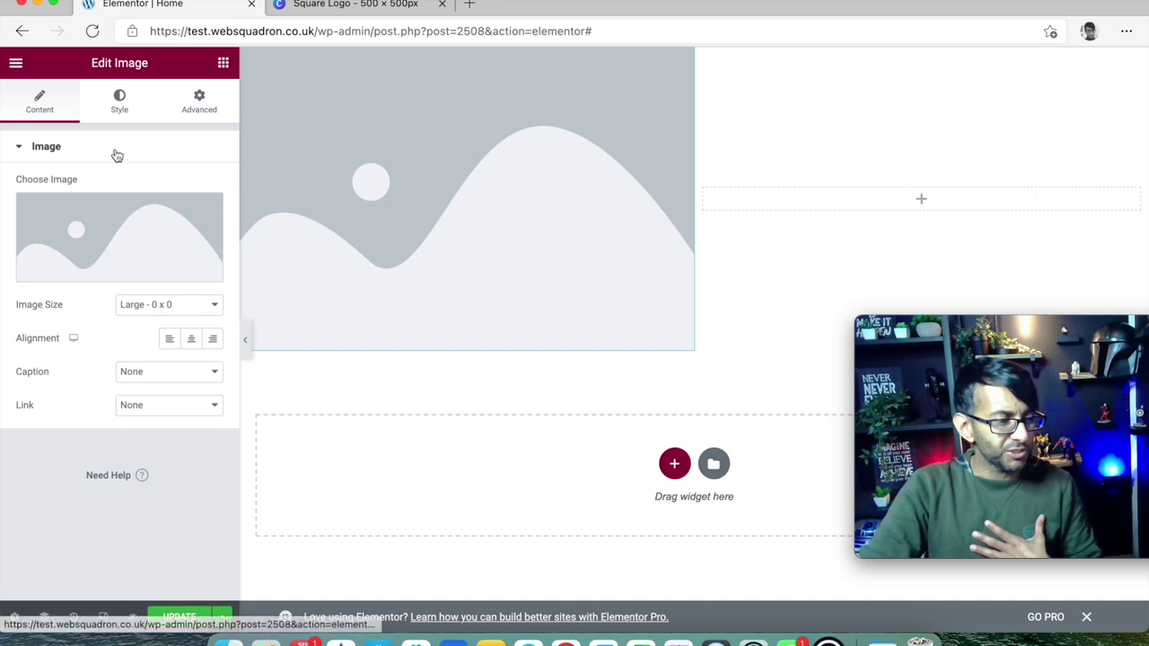
# - Search the widget library for "site" to look at the Site Logo widget
pyautogui.click(223, 62)
pyautogui.write('s')
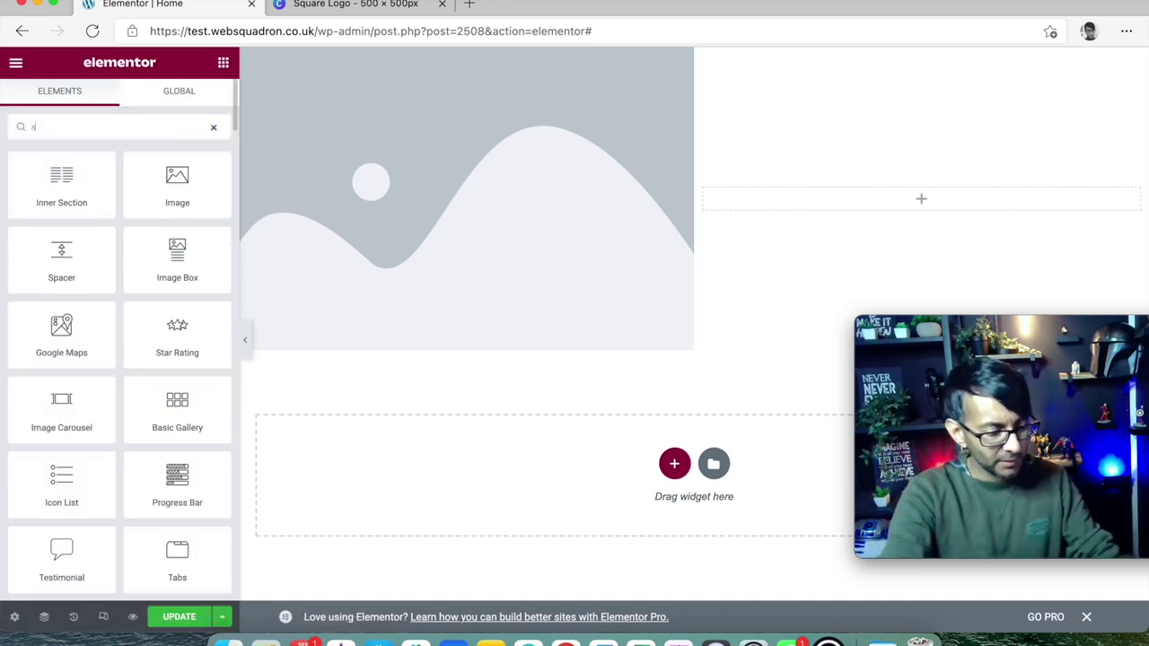
pyautogui.write('ite')
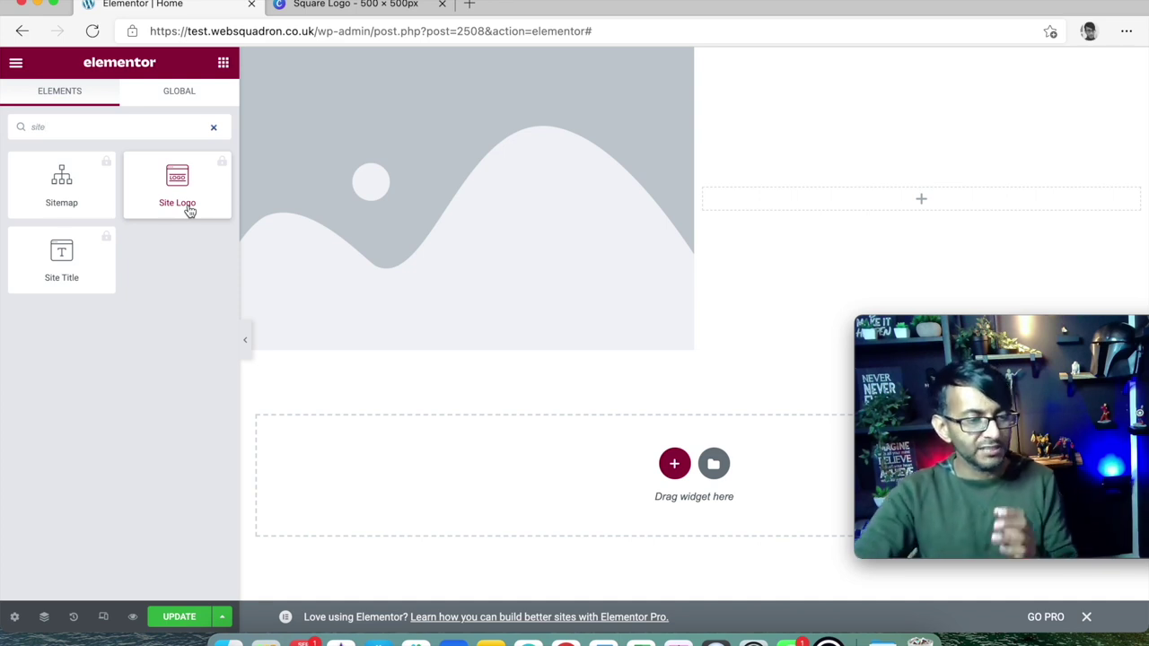
# - Replace the Image widget's placeholder with the Architext logo Logo-1.png from the media library
pyautogui.click(557, 136)
pyautogui.press('Delete')
pyautogui.moveTo(69, 307); pyautogui.dragTo(503, 77)
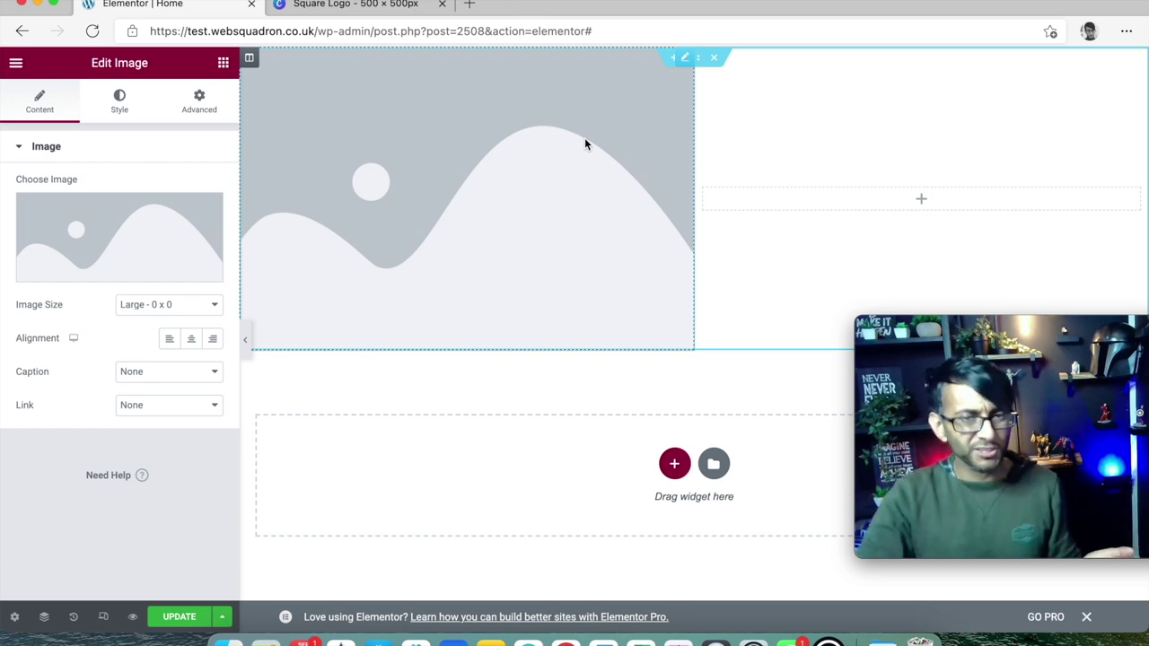
pyautogui.click(136, 233)
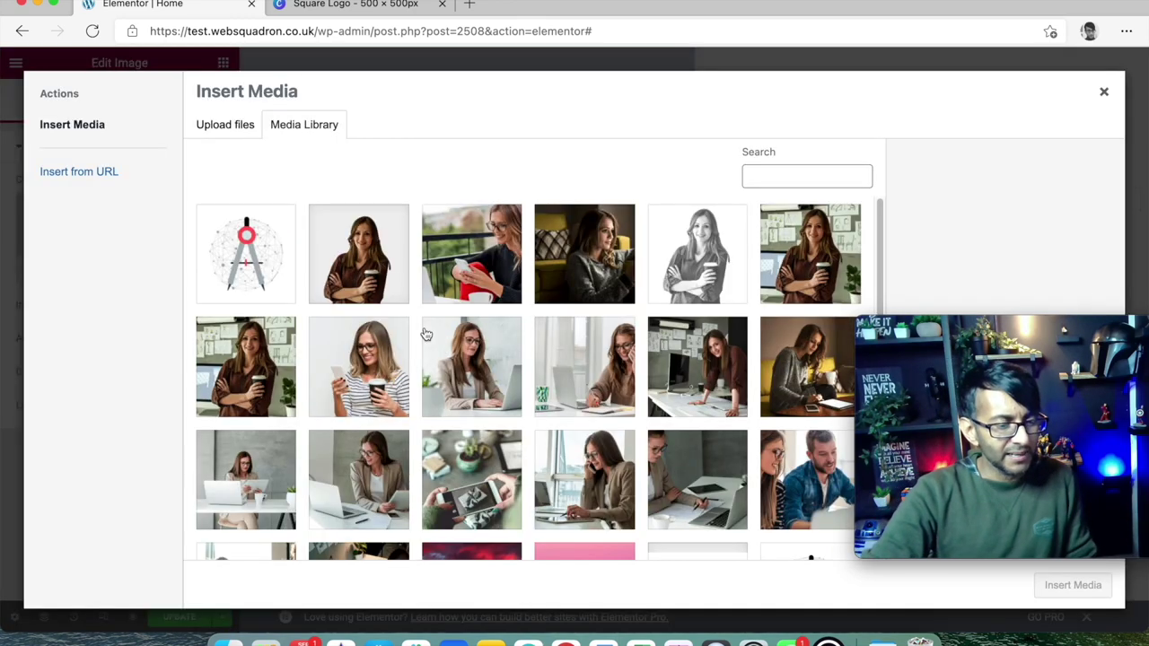
pyautogui.scroll(-5, 403, 316)
pyautogui.click(698, 449)
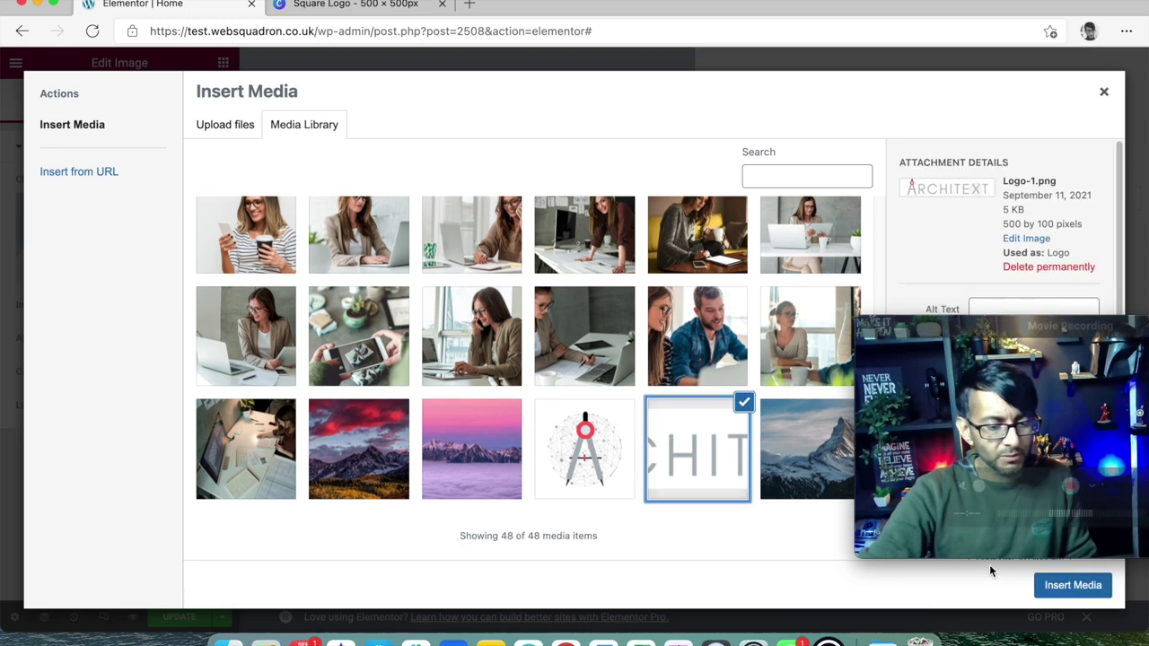
pyautogui.click(1078, 585)
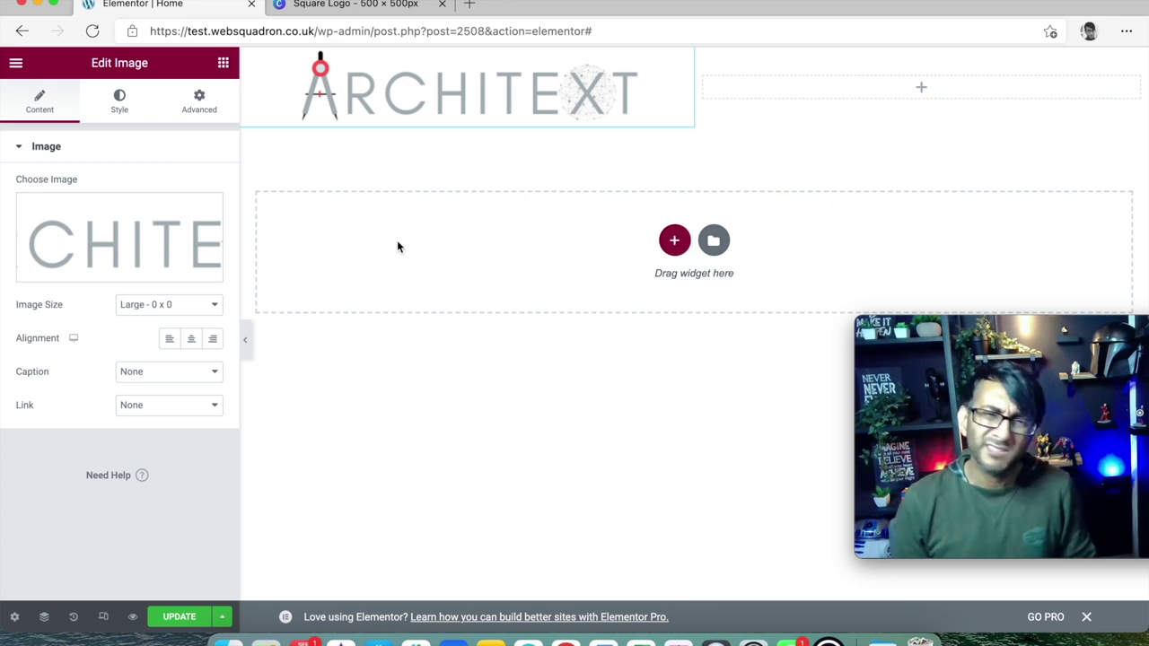
# - Set the logo's image size to Full and align it left
pyautogui.click(172, 307)
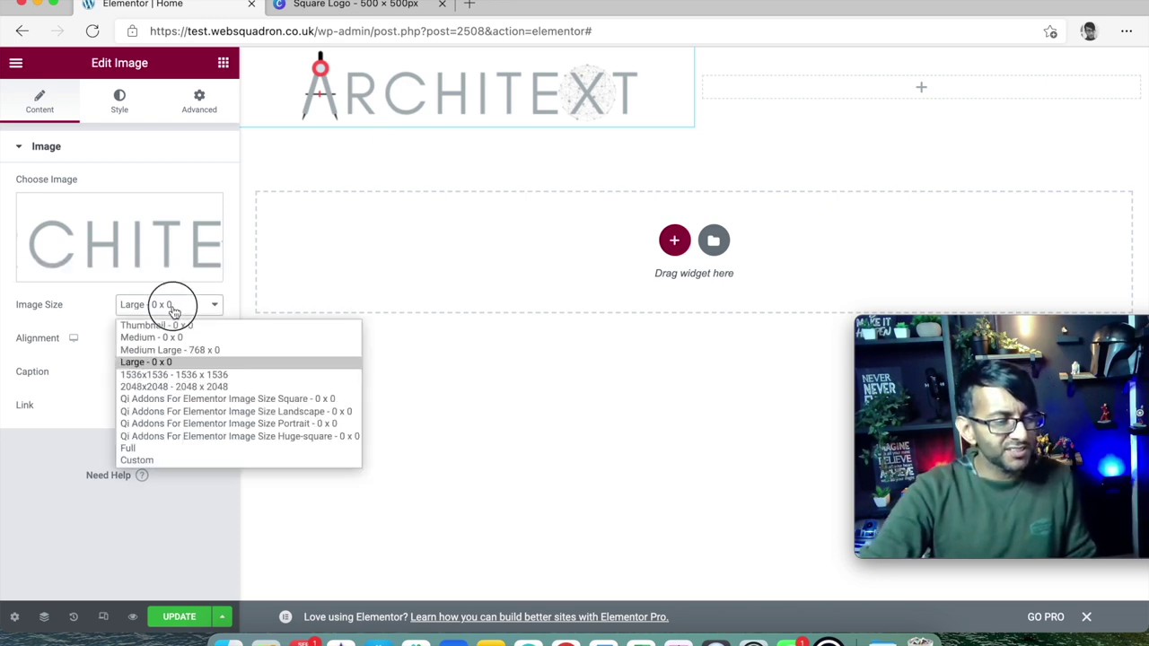
pyautogui.click(175, 451)
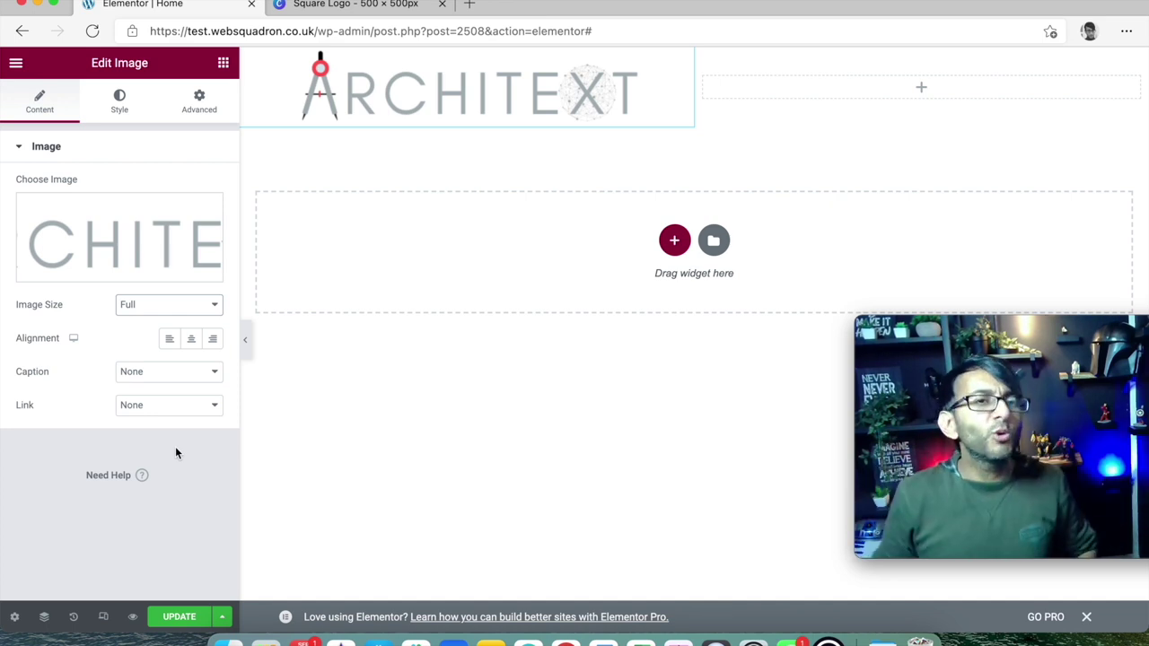
pyautogui.click(172, 340)
pyautogui.click(172, 339)
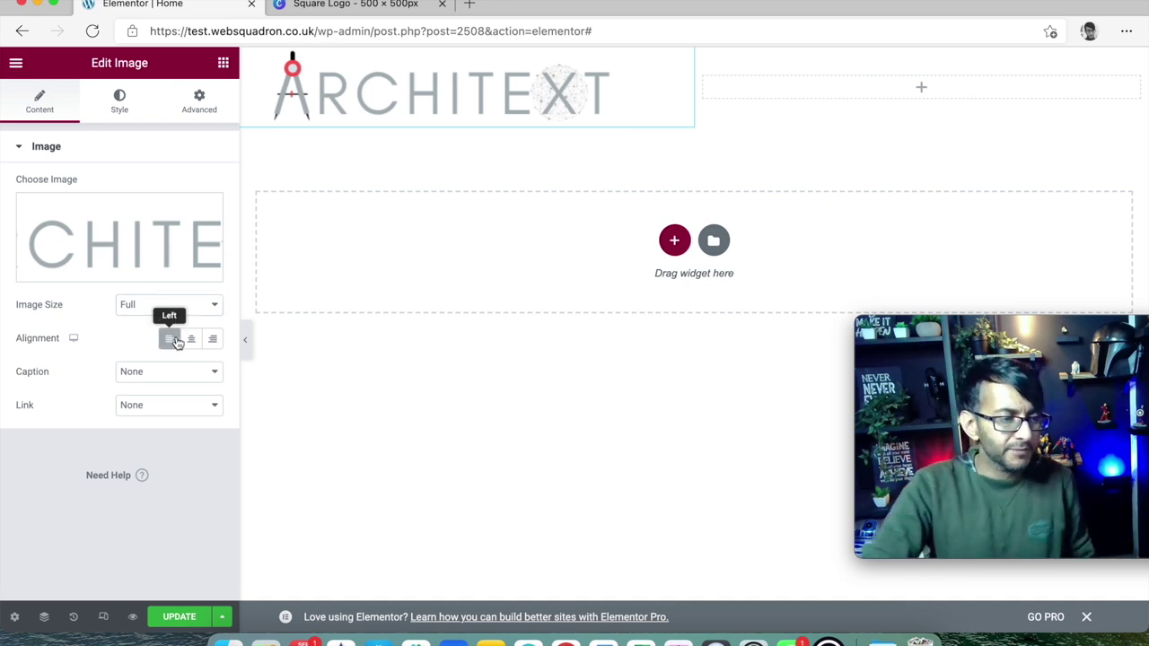
# - Set the logo's width and max width to 50% and preview the header without the editing panel
pyautogui.click(122, 106)
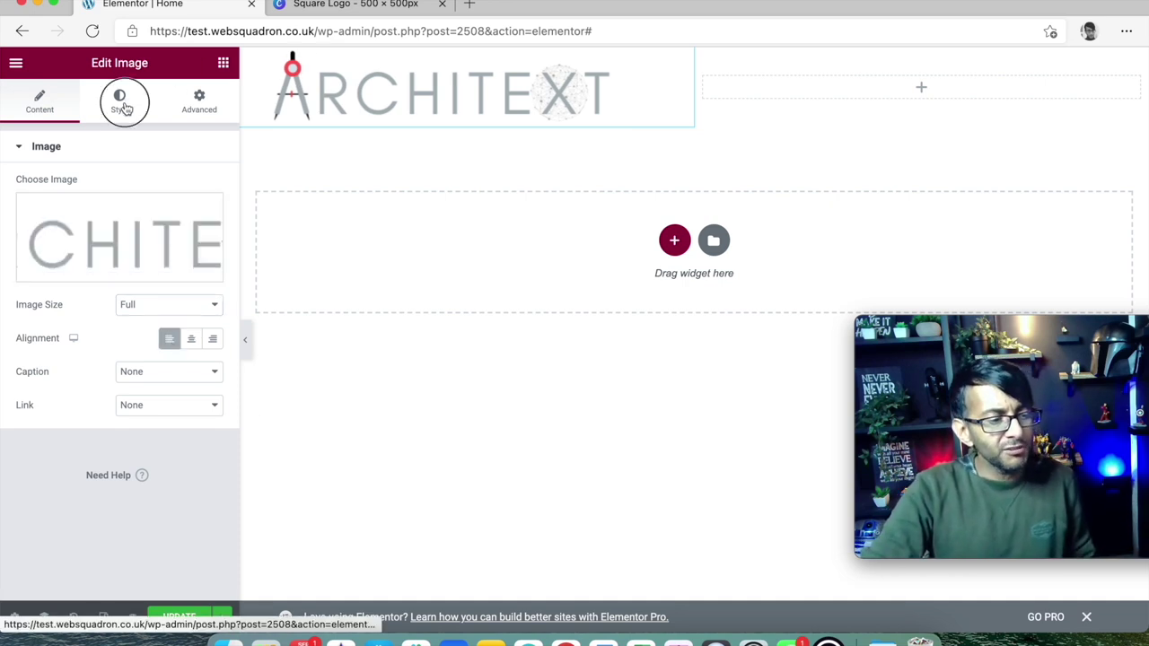
pyautogui.click(200, 181)
pyautogui.click(203, 235)
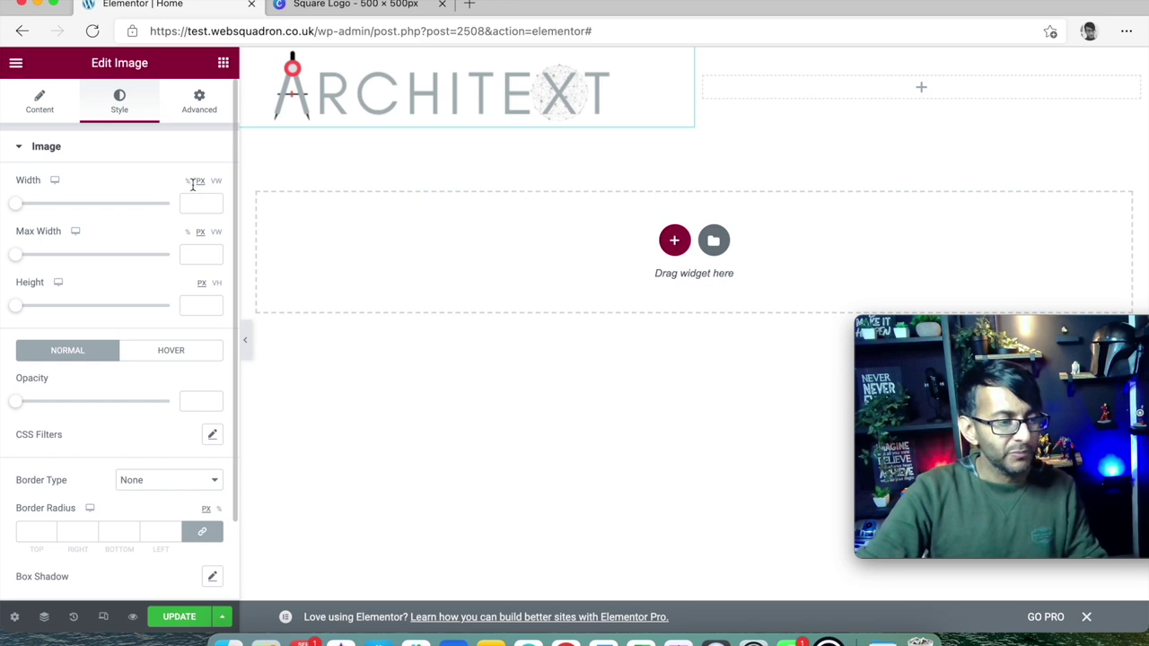
pyautogui.click(188, 181)
pyautogui.click(187, 235)
pyautogui.click(188, 205)
pyautogui.write('50')
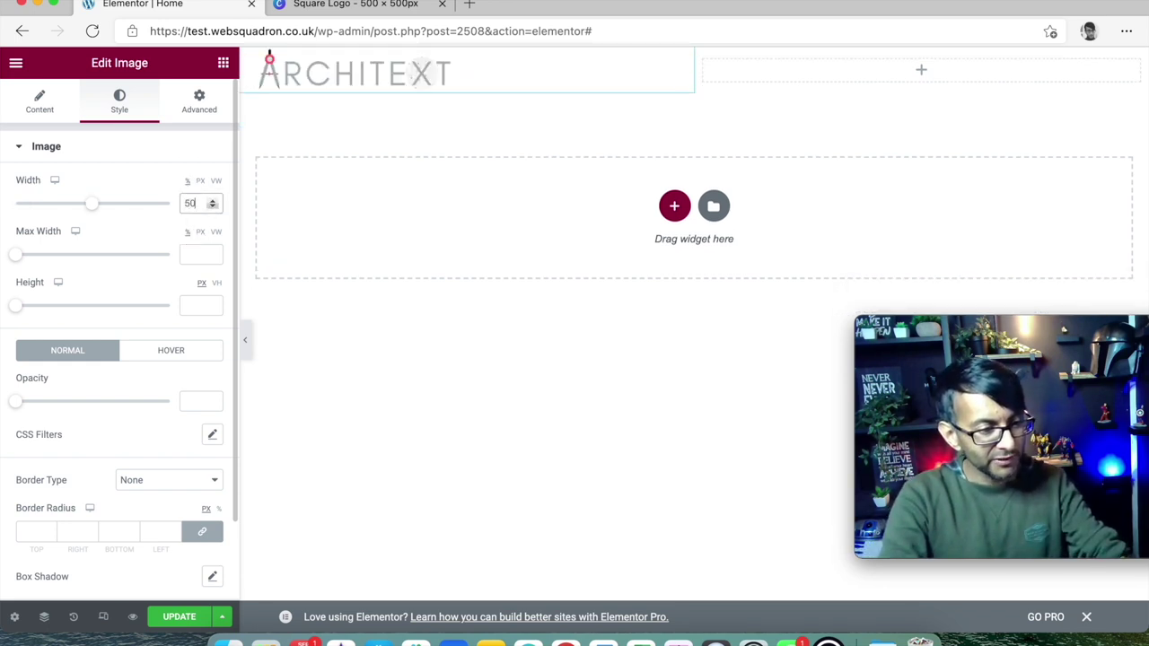
pyautogui.click(196, 254)
pyautogui.write('50')
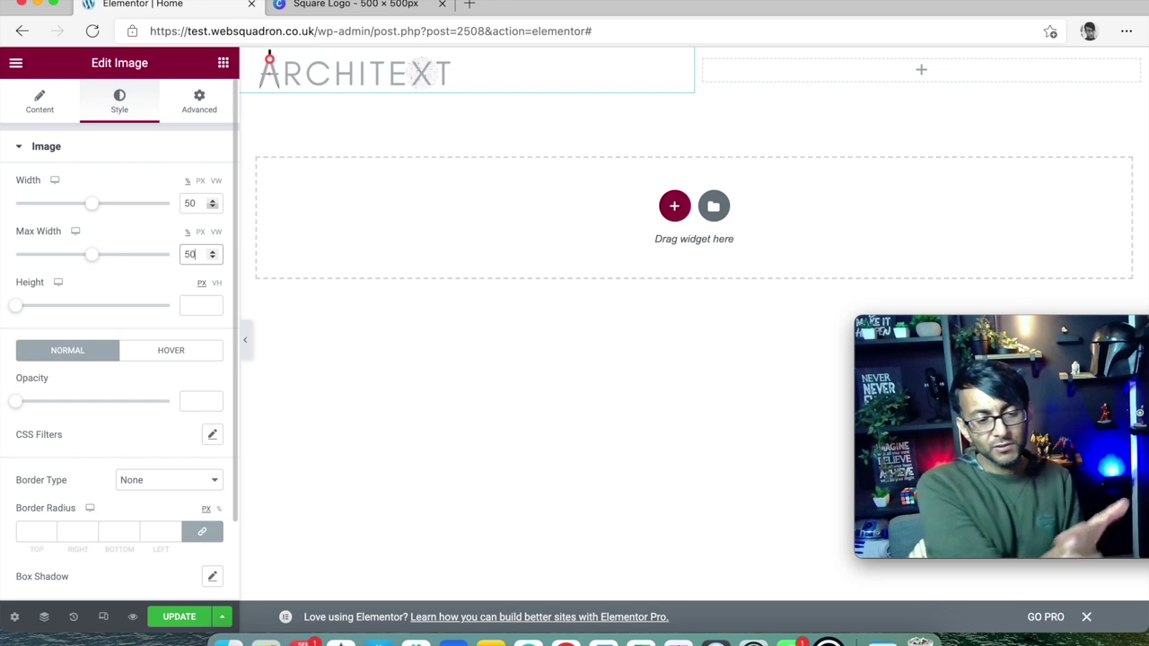
pyautogui.click(245, 340)
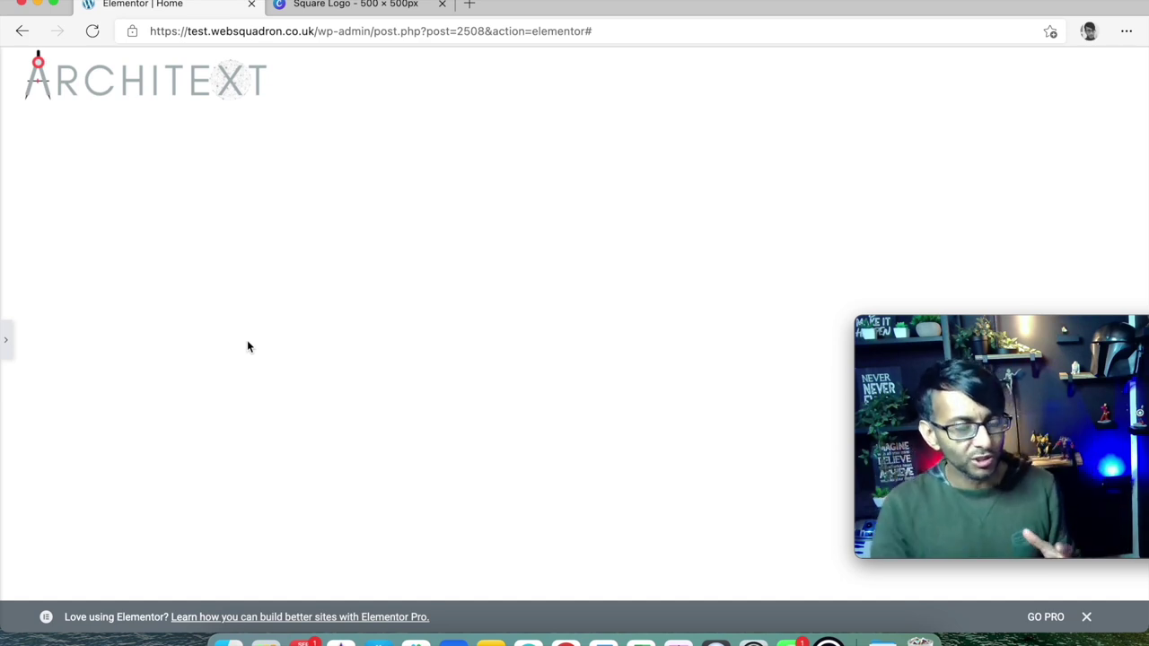
pyautogui.click(6, 342)
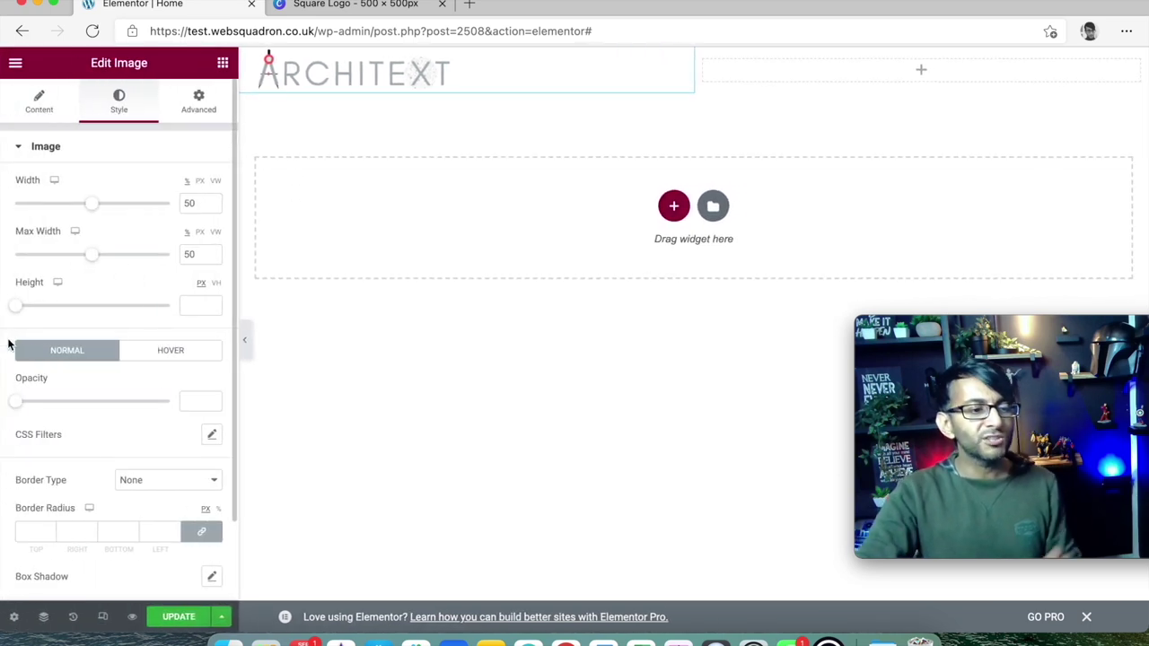
# - Switch the logo's sizing to pixels and set its width and max width to 300 px
pyautogui.click(200, 182)
pyautogui.doubleClick(190, 203)
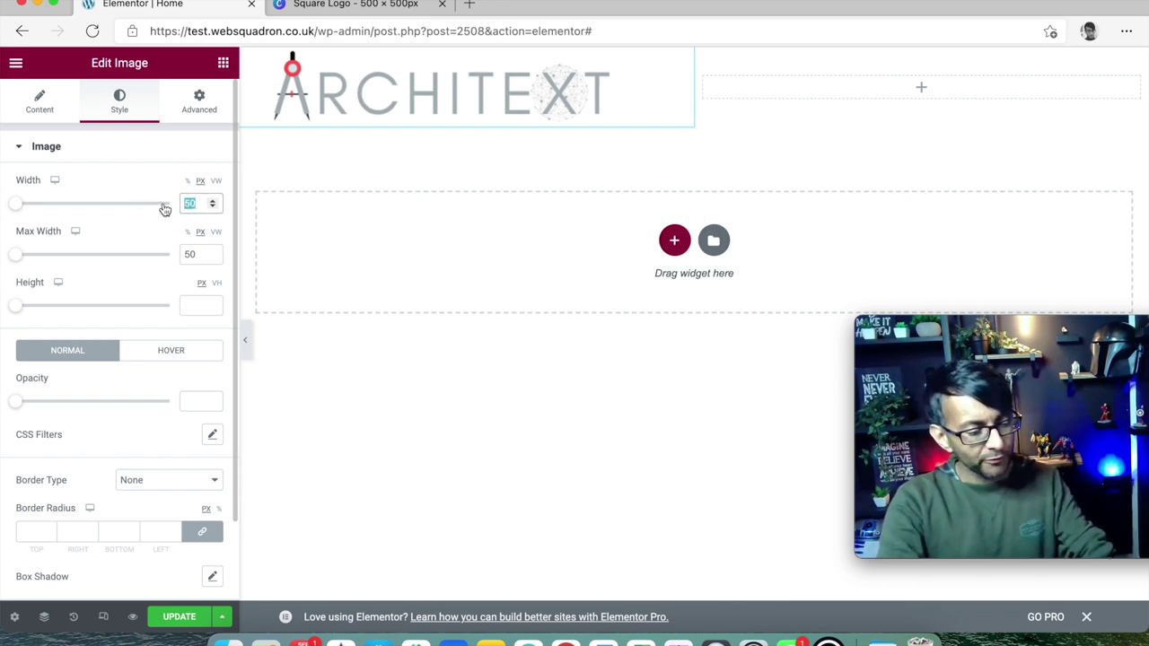
pyautogui.write('300')
pyautogui.press('Tab')
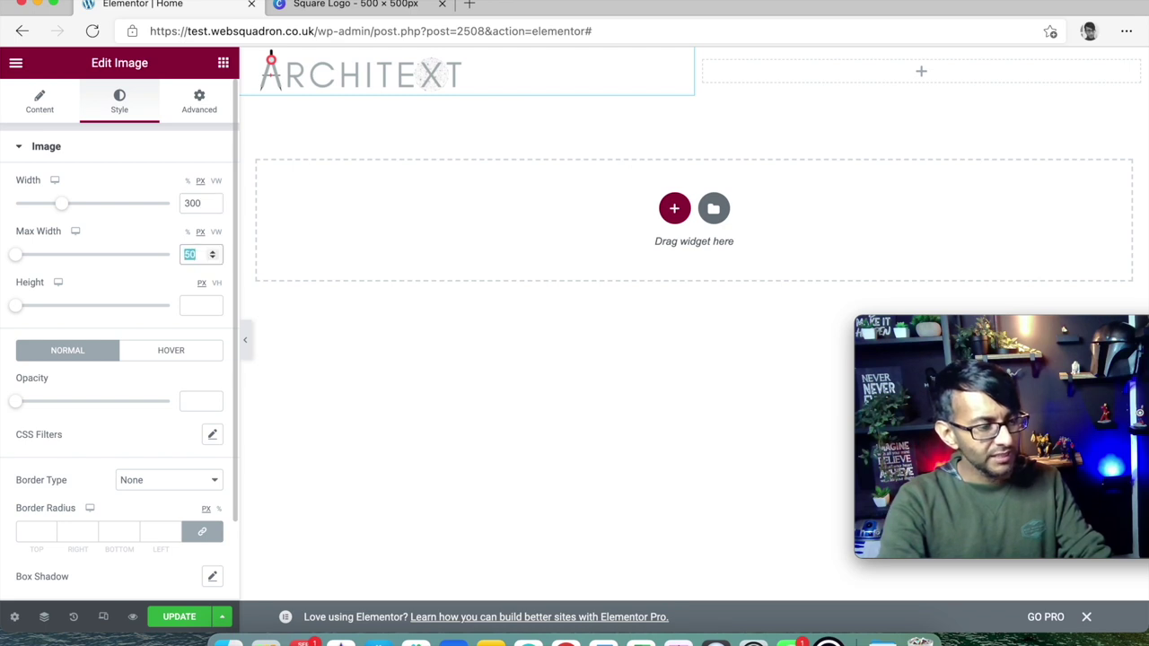
pyautogui.write('300')
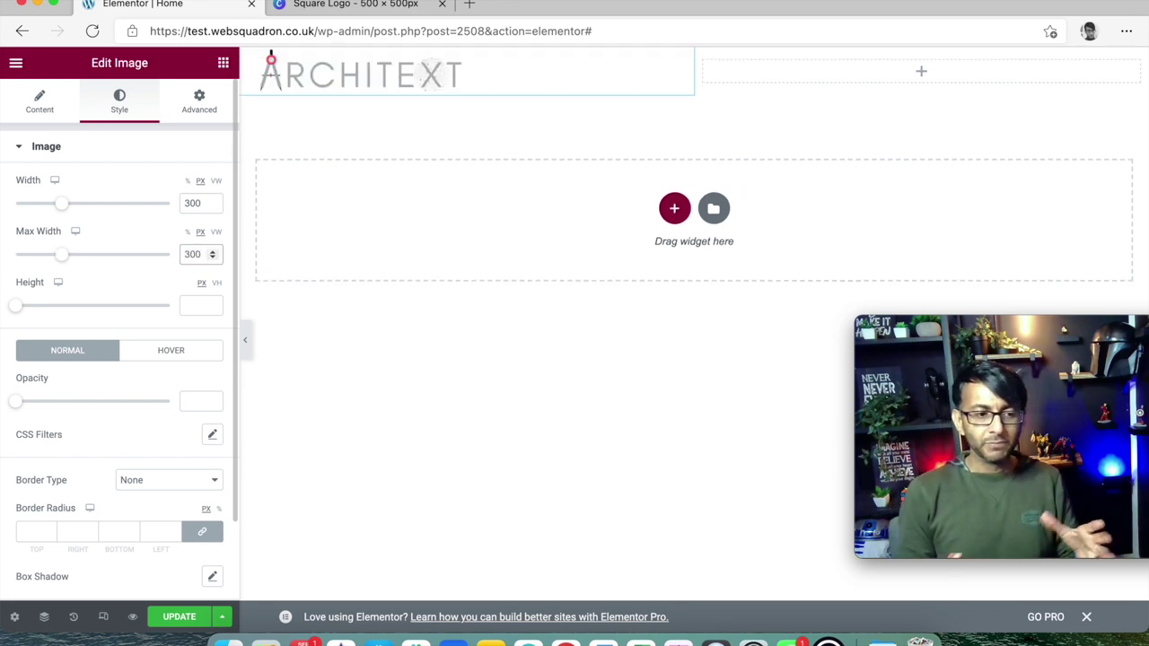
# - Set the logo's width and max width to 250 px and preview the header without the editing panel
pyautogui.doubleClick(193, 202)
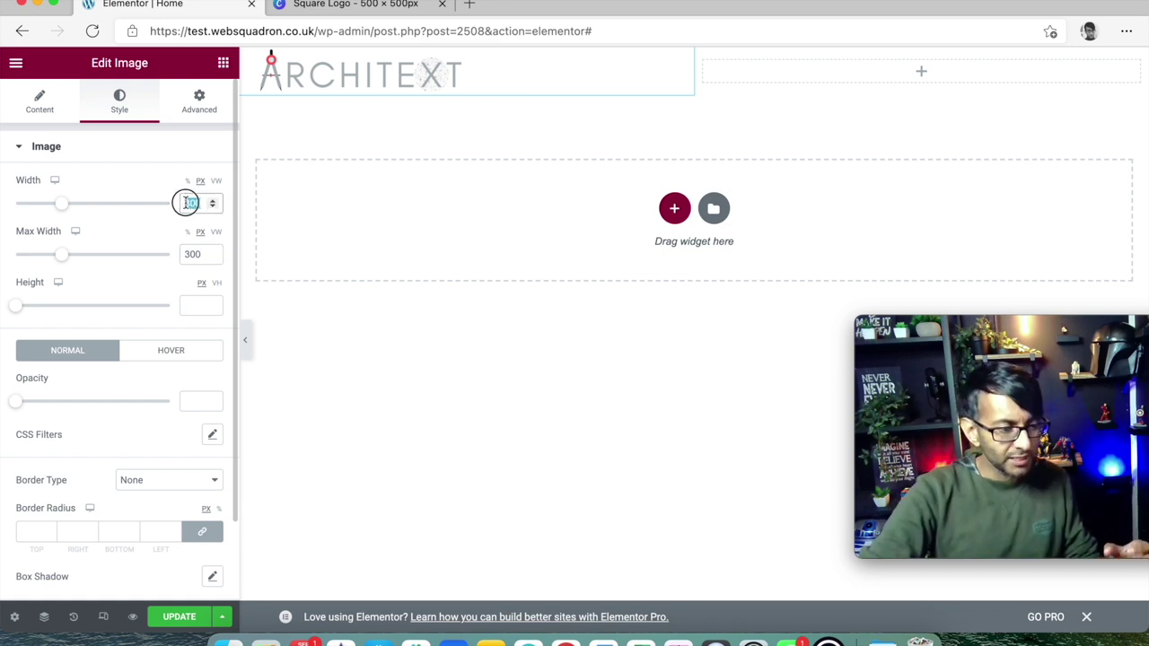
pyautogui.write('250')
pyautogui.press('Tab')
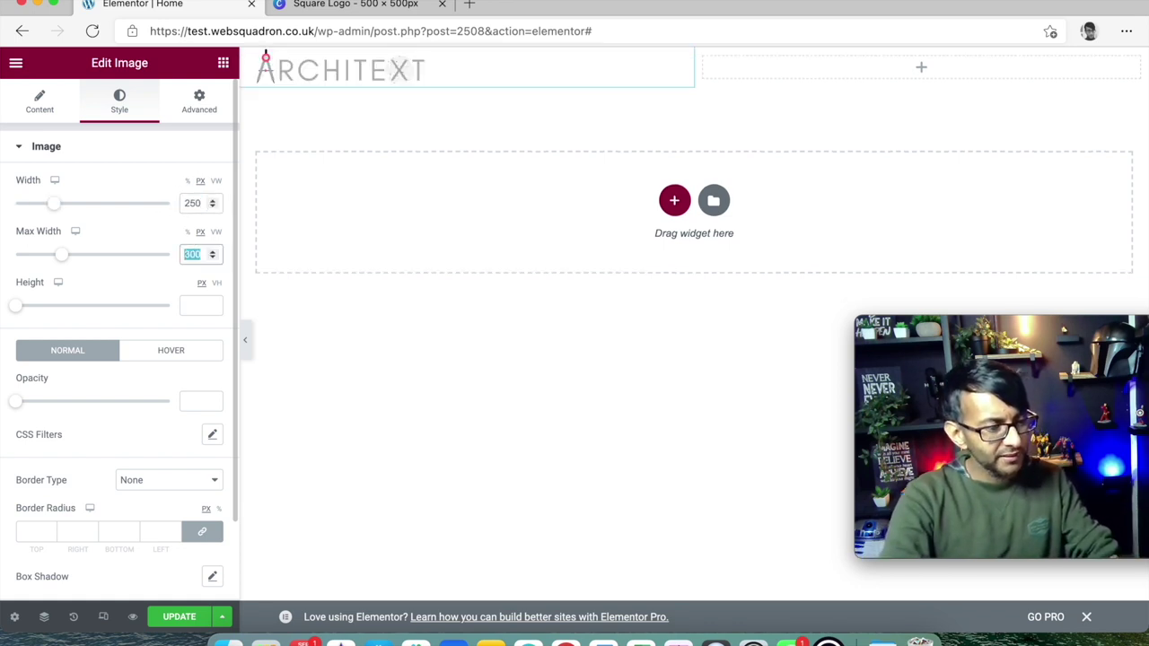
pyautogui.write('250')
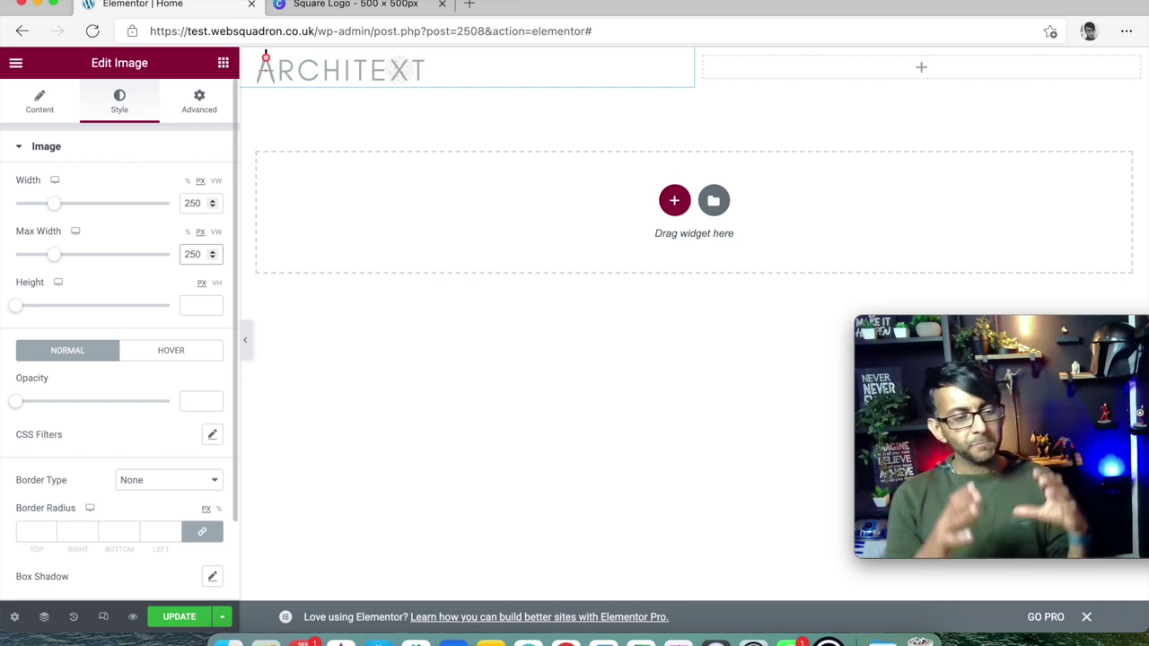
pyautogui.click(246, 343)
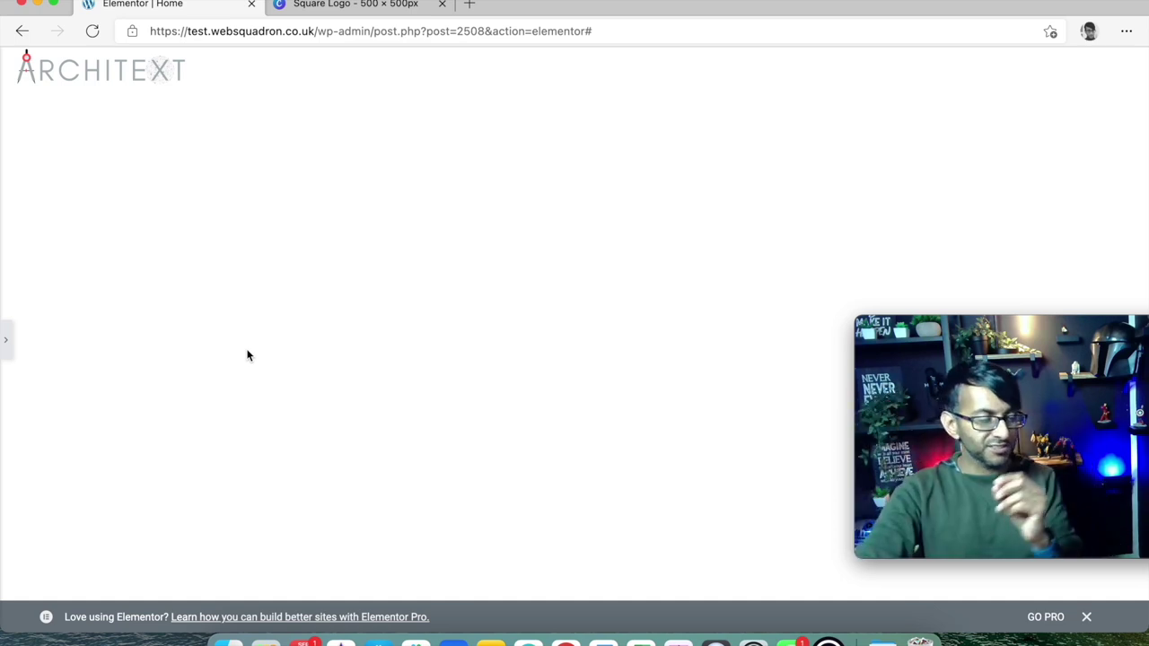
pyautogui.click(6, 359)
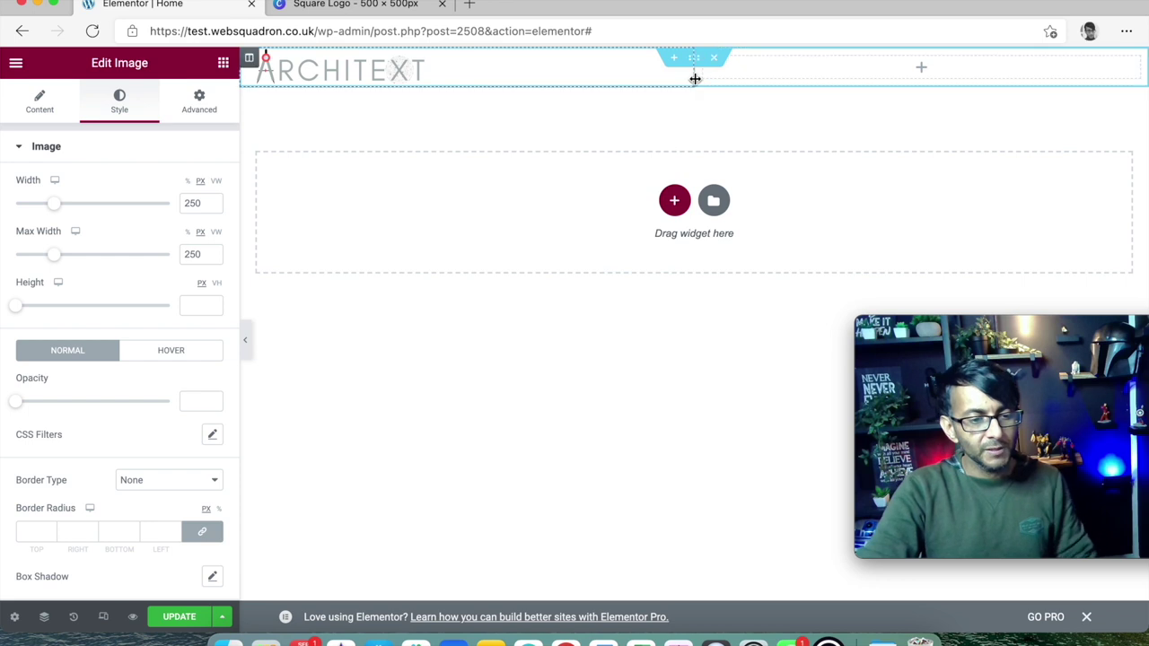
# - Narrow the logo column to end a little past the logo and set the section's minimum height to 0 px
pyautogui.moveTo(693, 79); pyautogui.dragTo(482, 79)
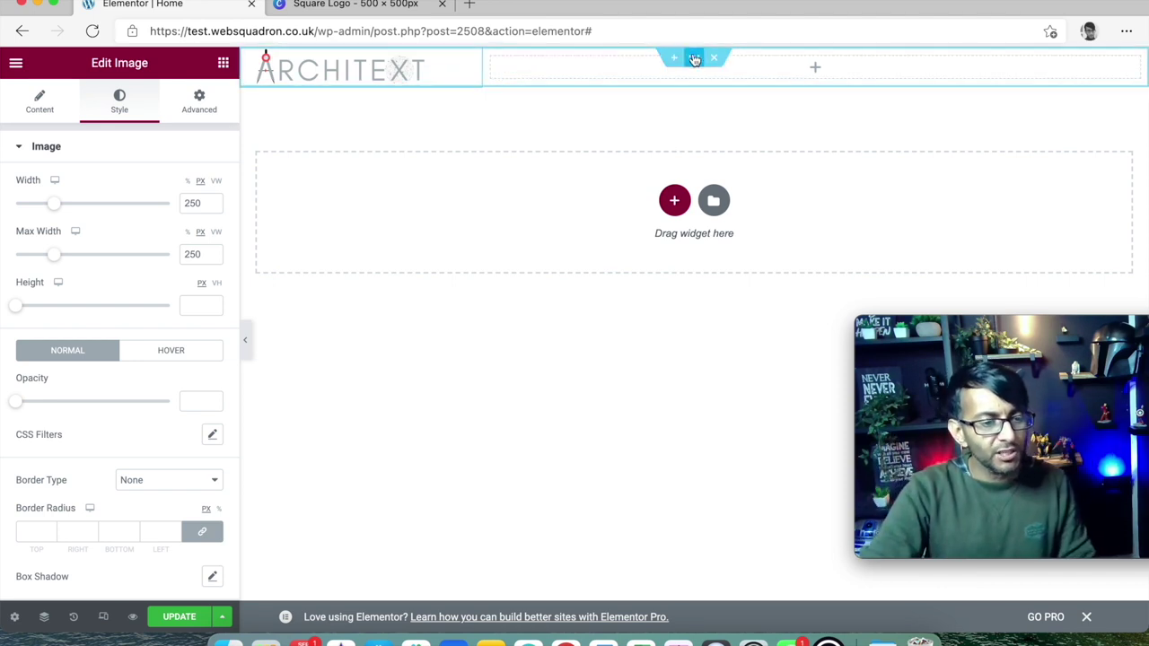
pyautogui.click(694, 60)
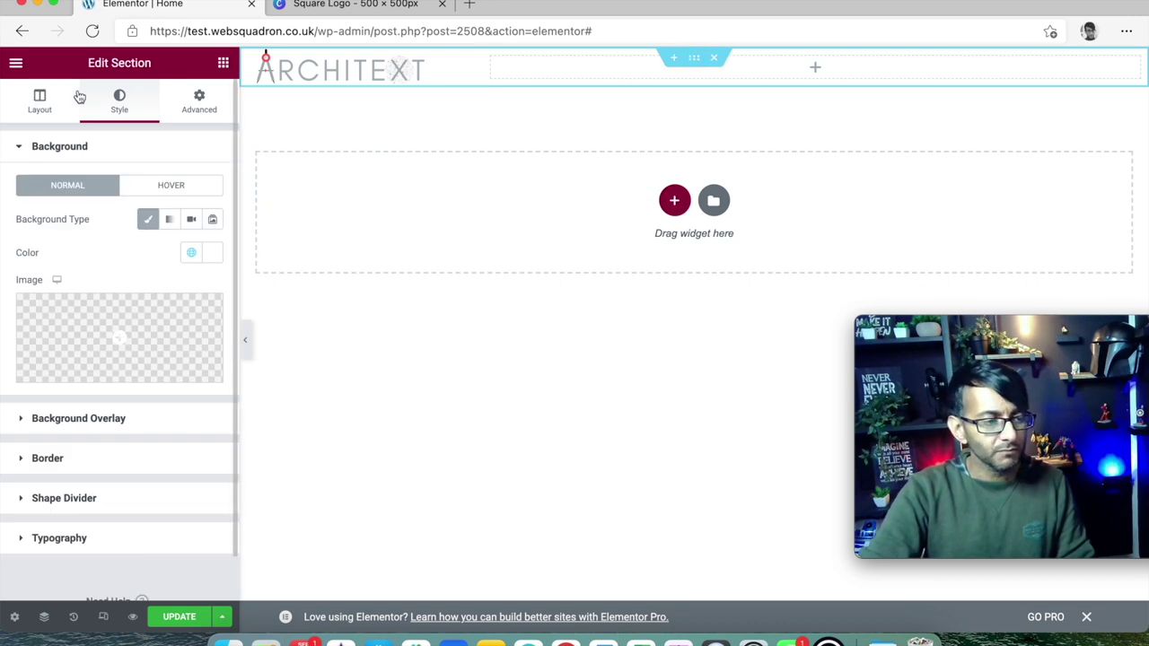
pyautogui.click(36, 104)
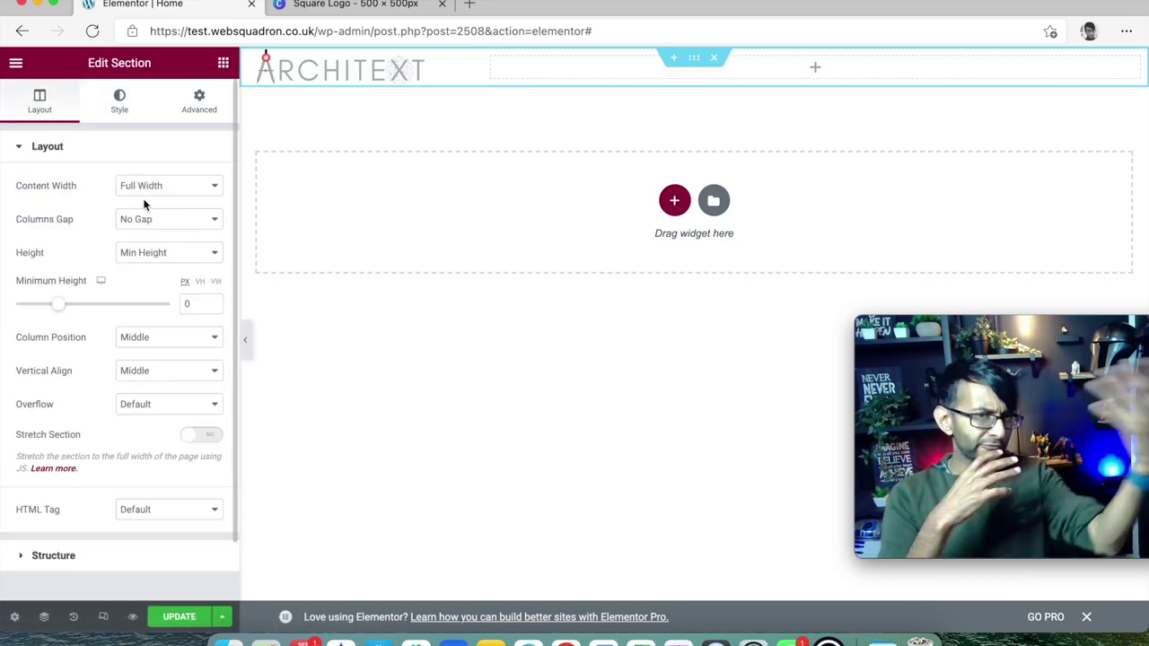
pyautogui.moveTo(59, 304); pyautogui.dragTo(11, 305)
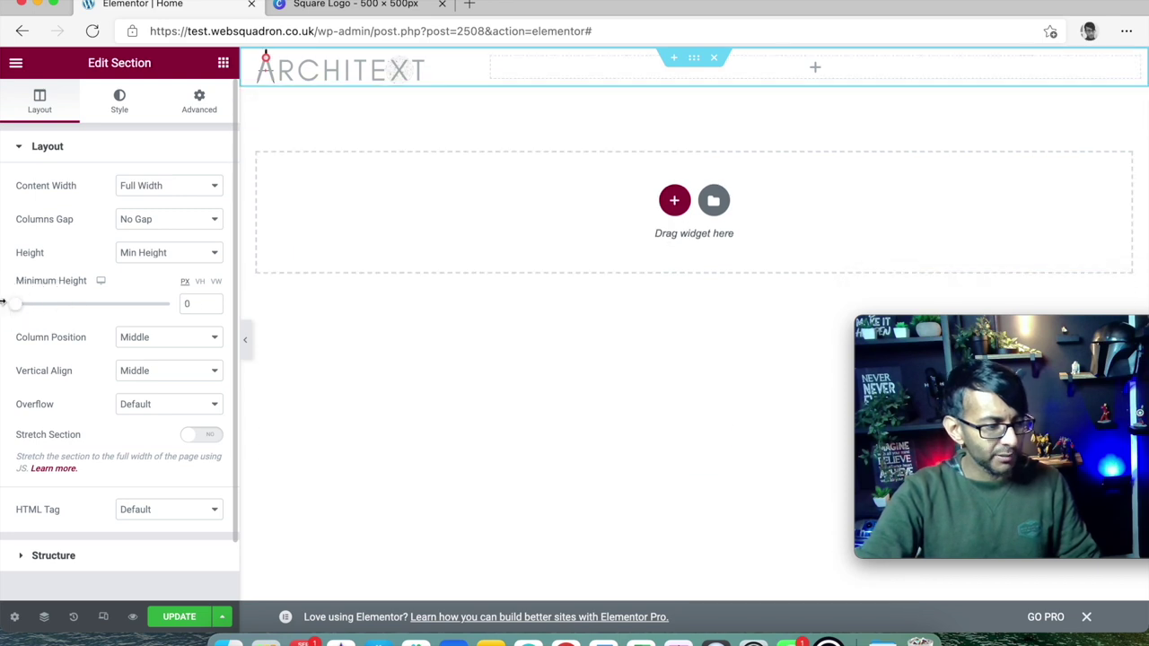
# - Compare the section's column structures, apply 33, 66, and narrow the logo column to end just past the logo
pyautogui.click(111, 556)
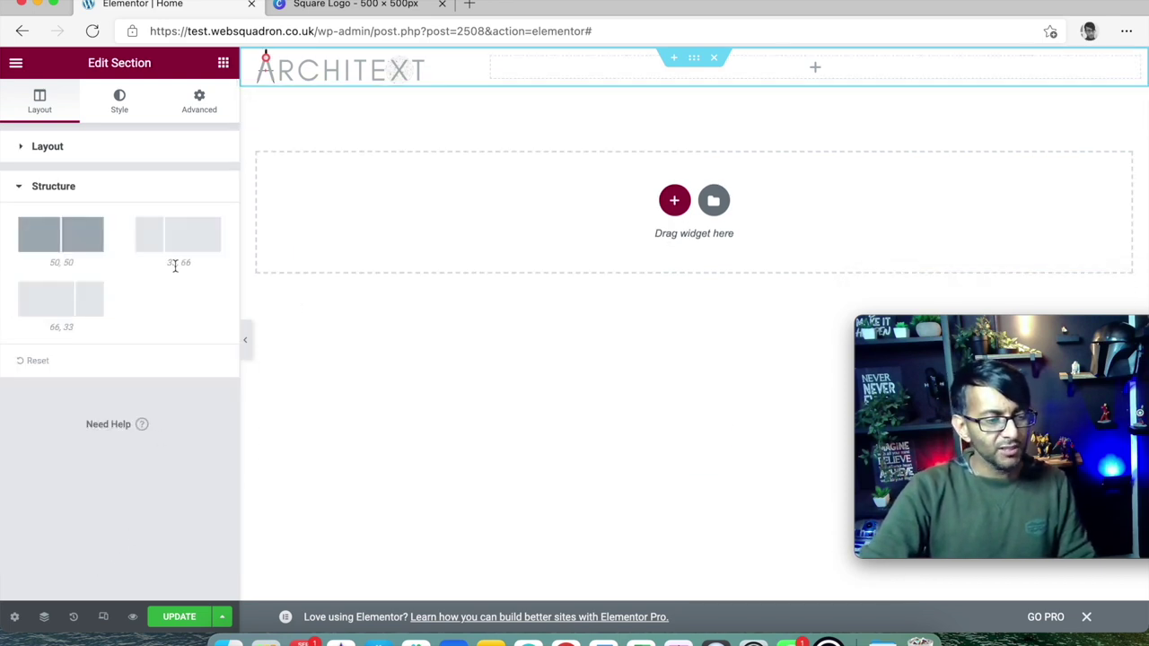
pyautogui.click(74, 312)
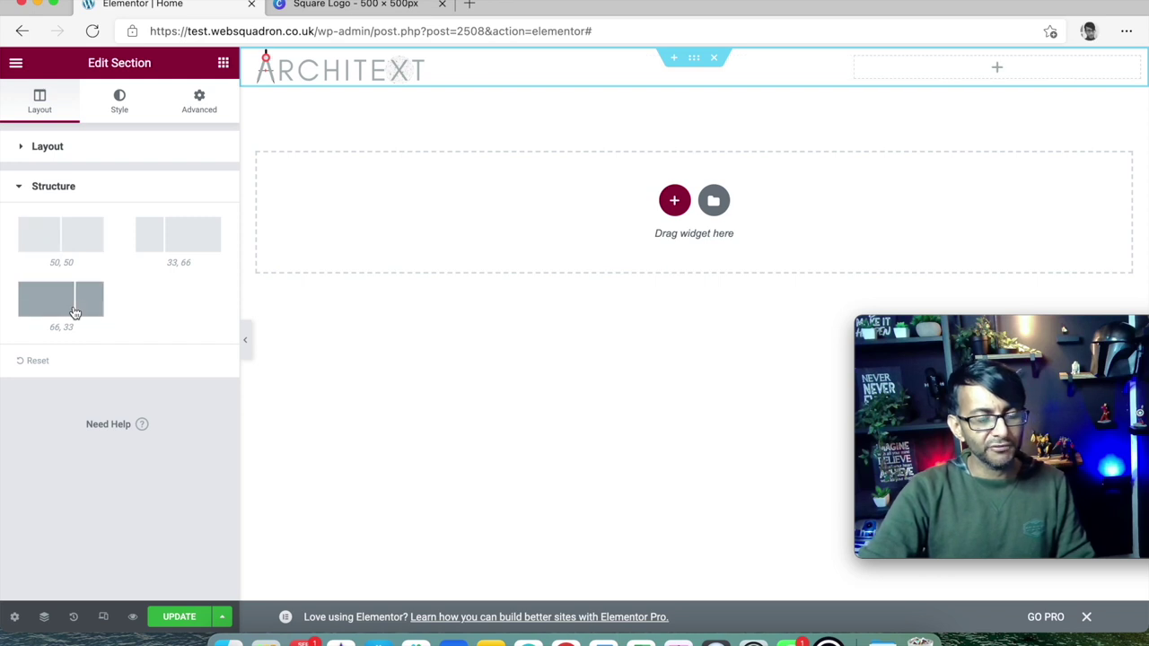
pyautogui.click(175, 248)
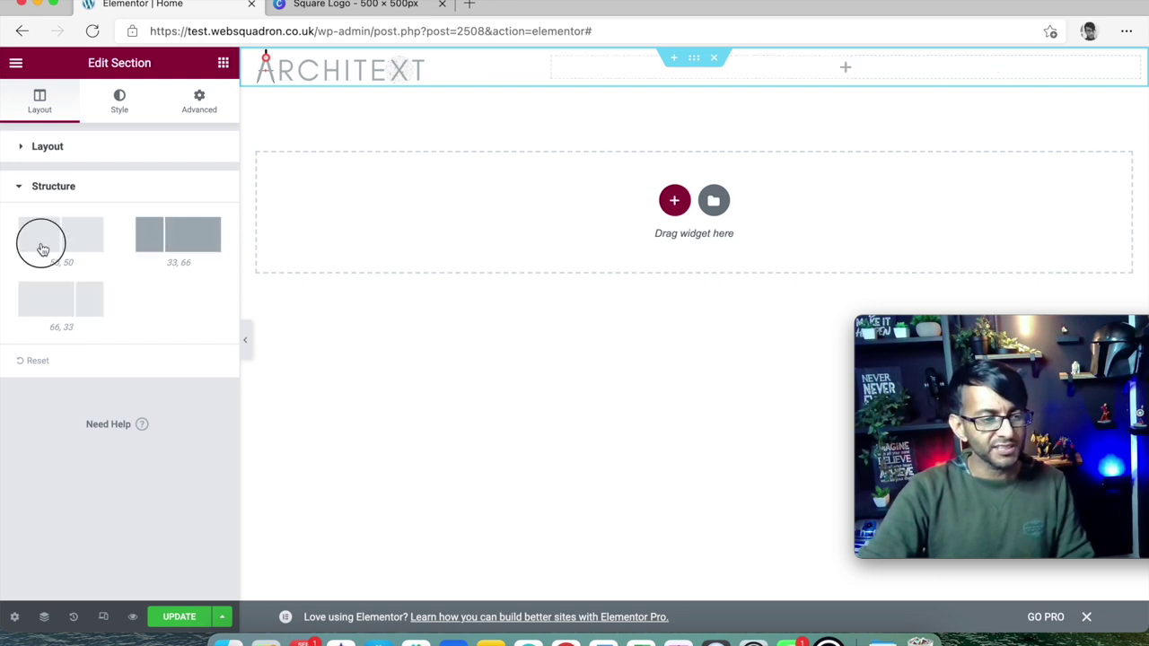
pyautogui.click(41, 251)
pyautogui.click(171, 249)
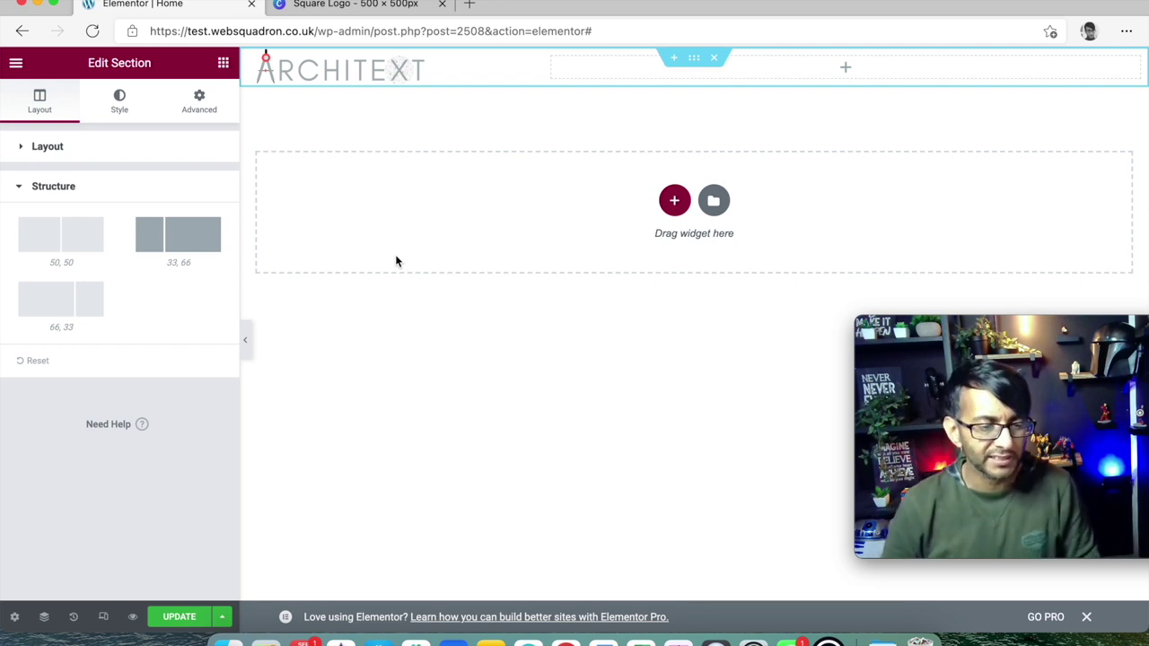
pyautogui.moveTo(544, 70); pyautogui.dragTo(456, 63)
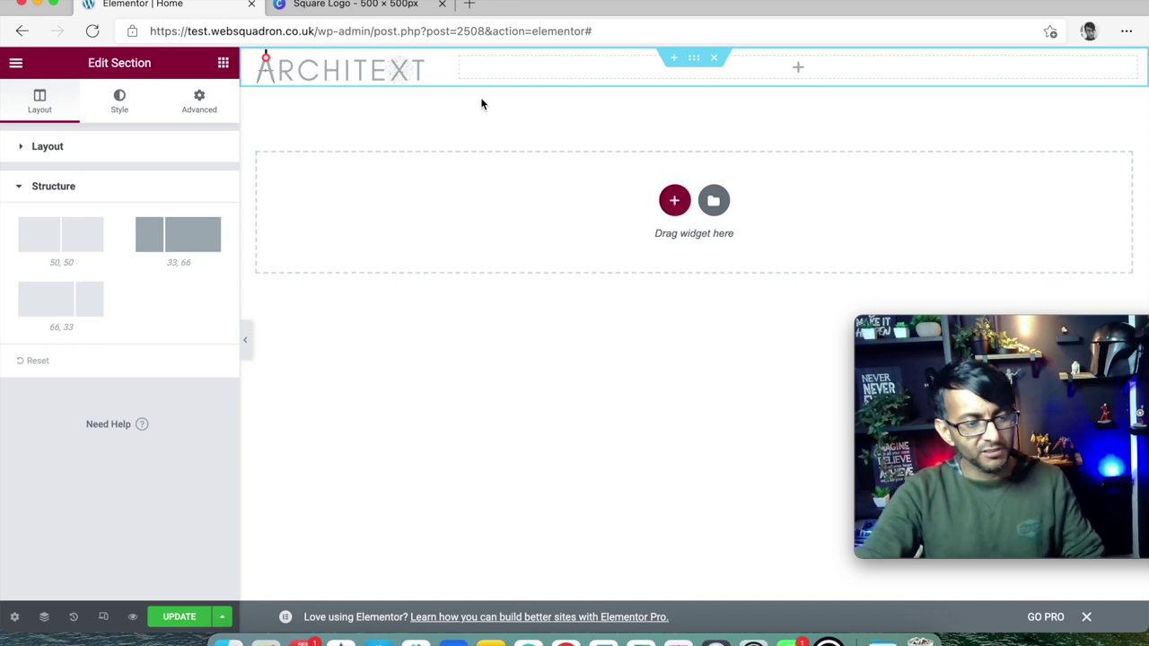
# - Search the widget library for "social" and add a Social Icons widget to the section's second column
pyautogui.click(223, 62)
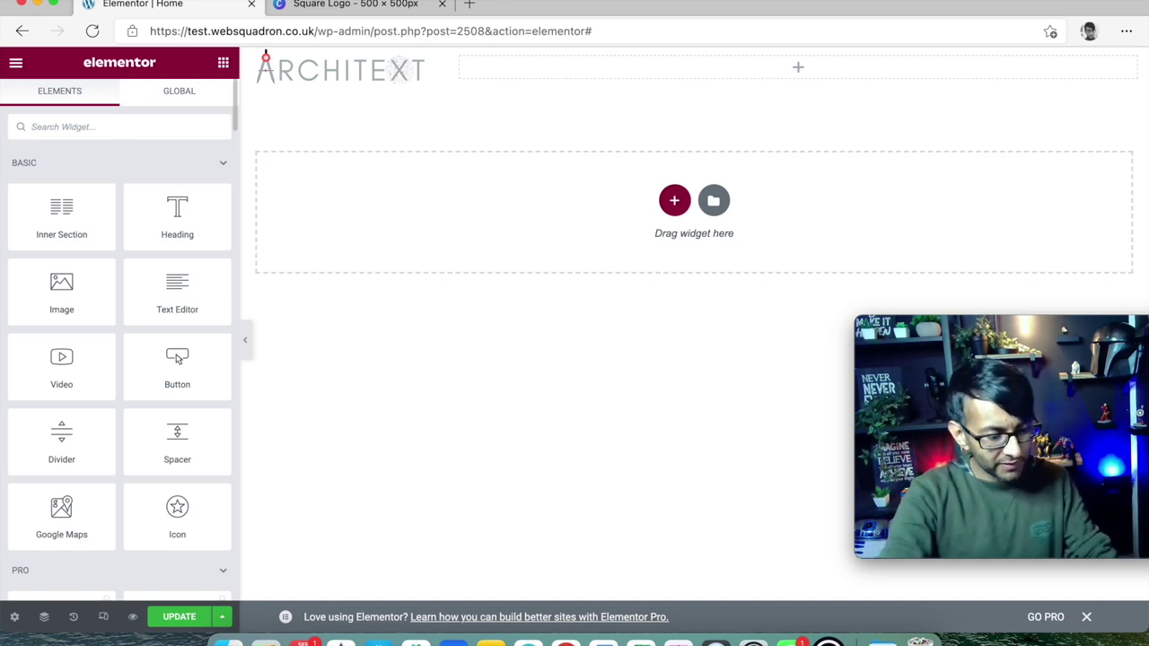
pyautogui.write('social')
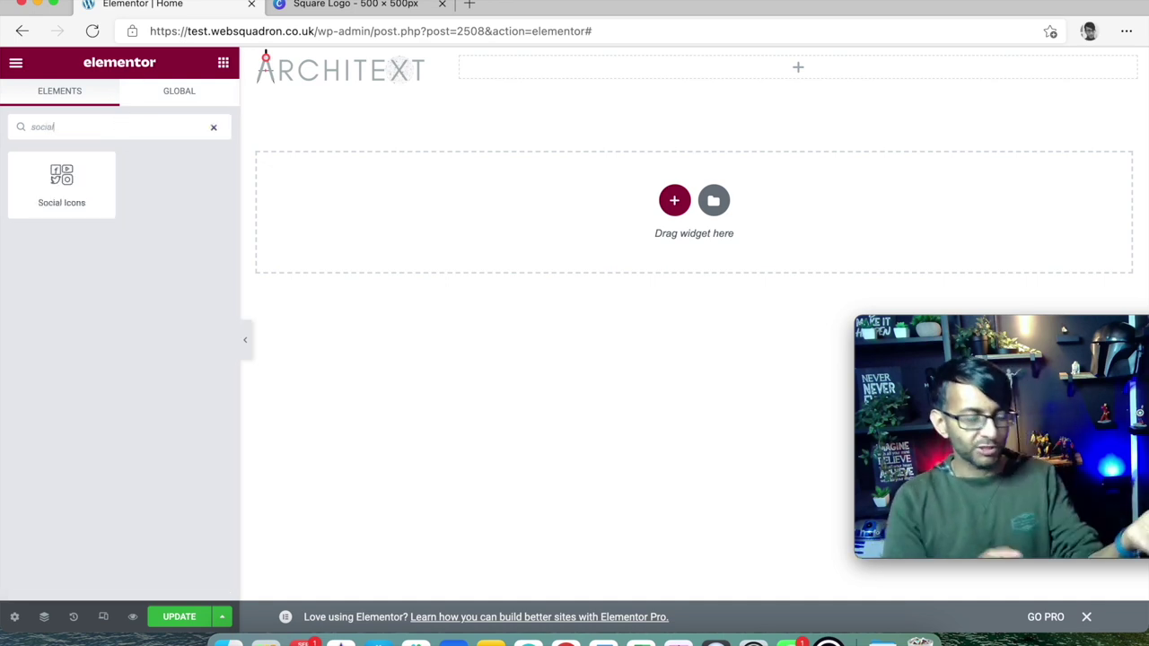
pyautogui.moveTo(59, 212); pyautogui.dragTo(729, 73)
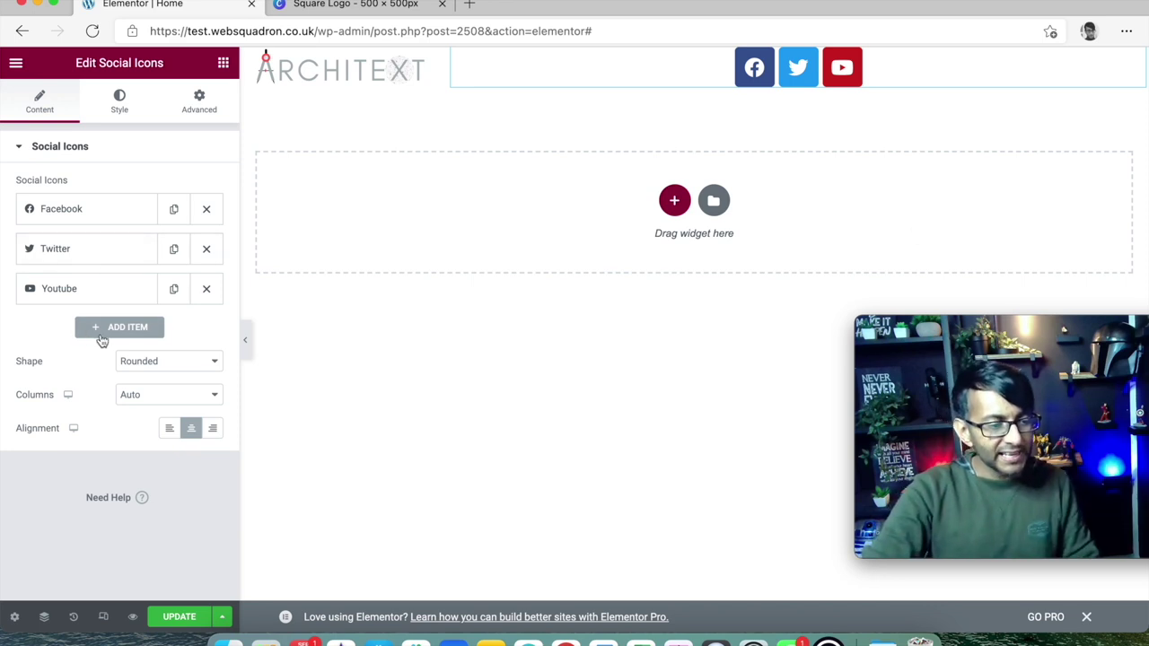
# - Replace the YouTube social icon with the Instagram icon from the icon library, then reopen the library briefly to view other icons
pyautogui.click(109, 291)
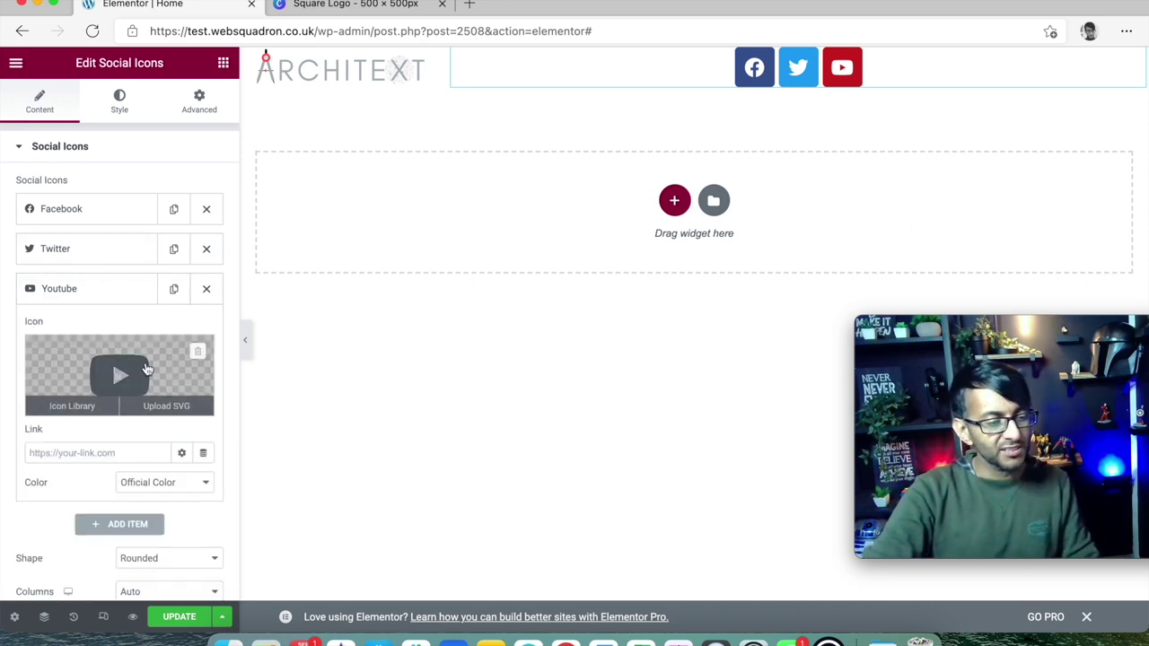
pyautogui.click(198, 351)
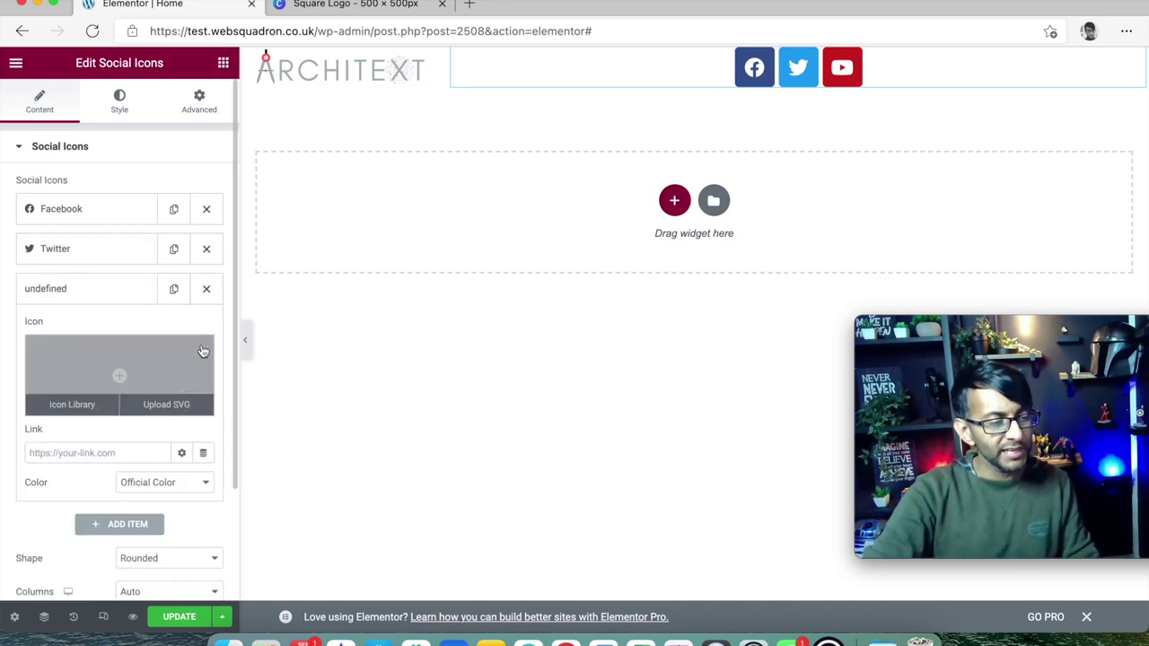
pyautogui.click(96, 361)
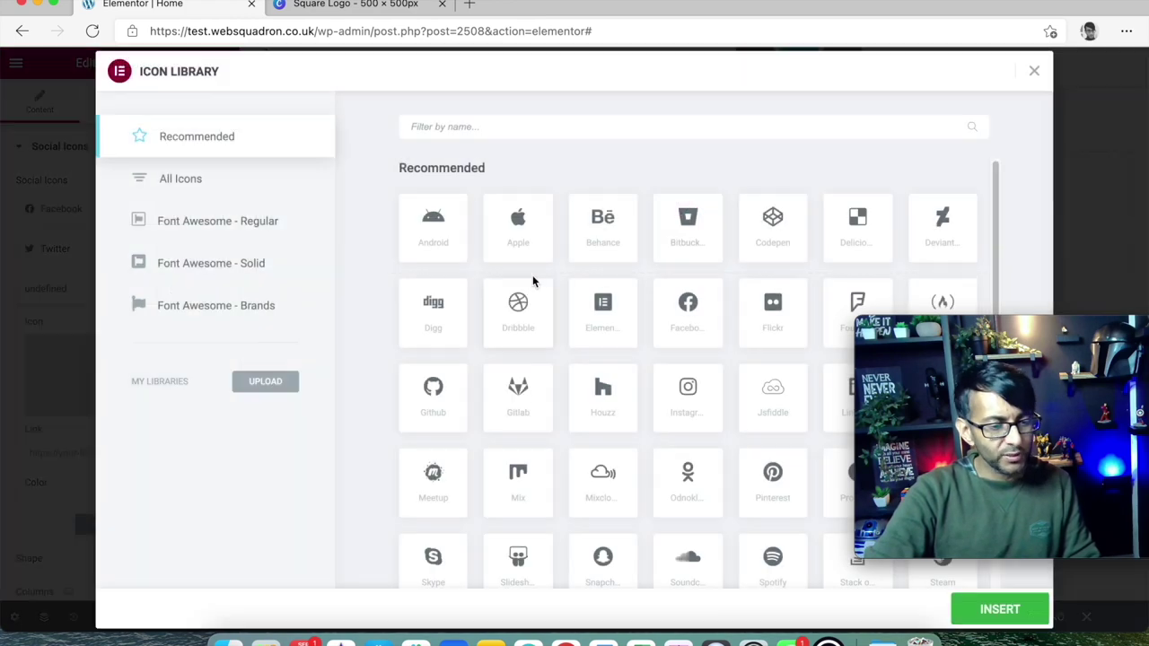
pyautogui.click(592, 122)
pyautogui.write('inst')
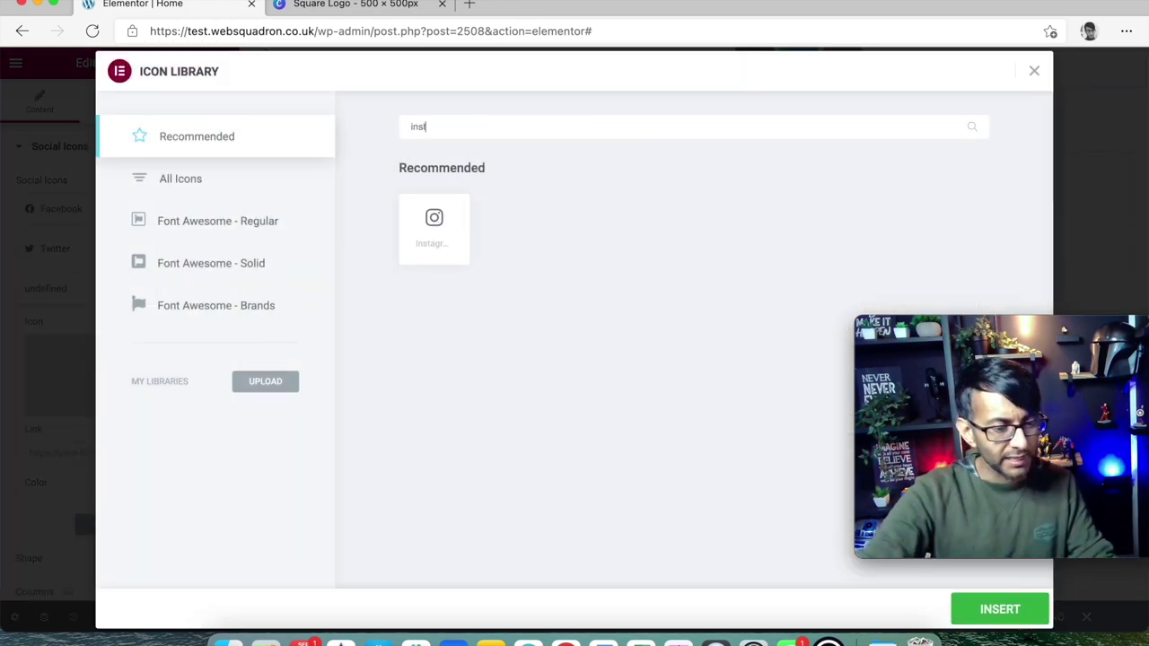
pyautogui.click(435, 226)
pyautogui.click(990, 609)
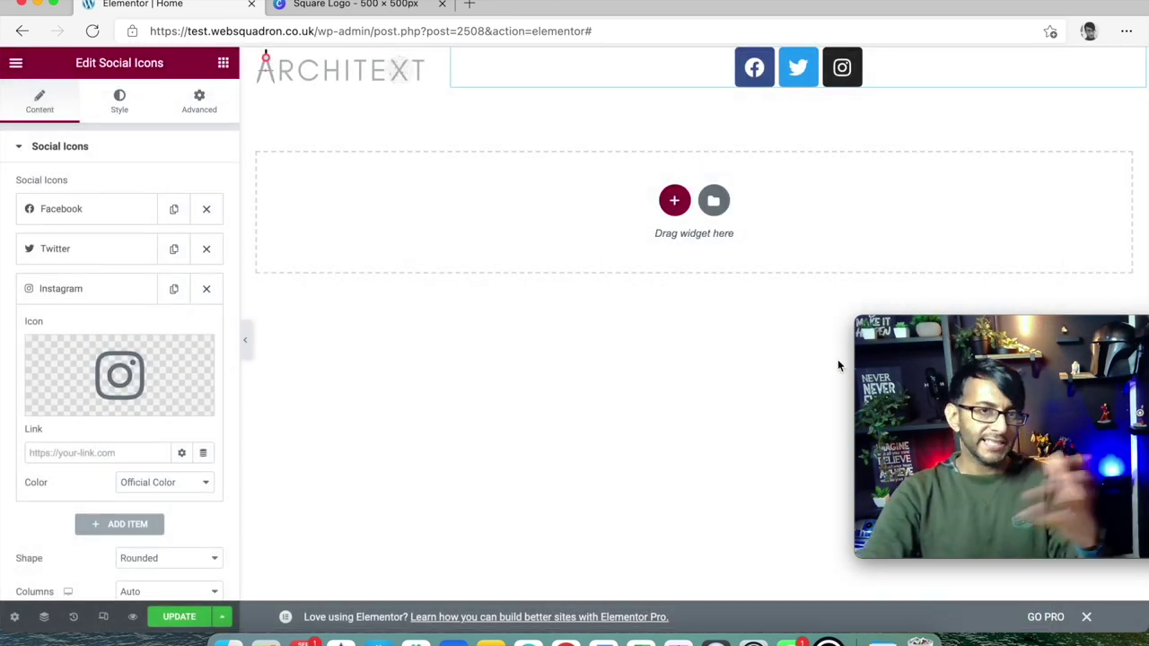
pyautogui.click(99, 382)
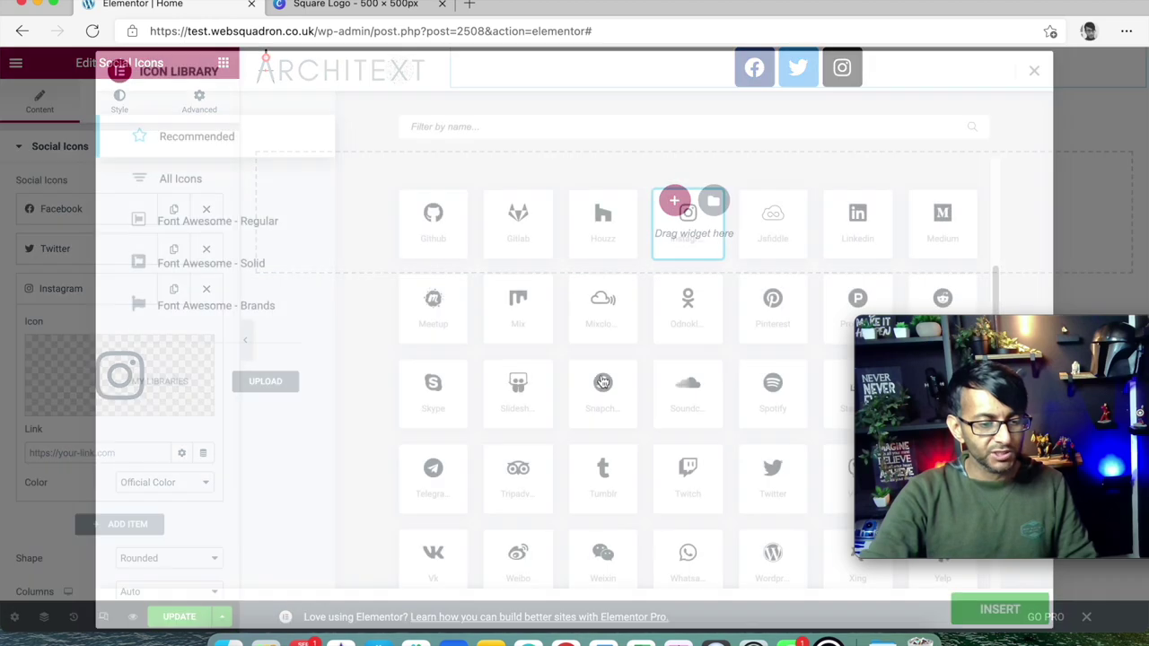
pyautogui.click(1033, 71)
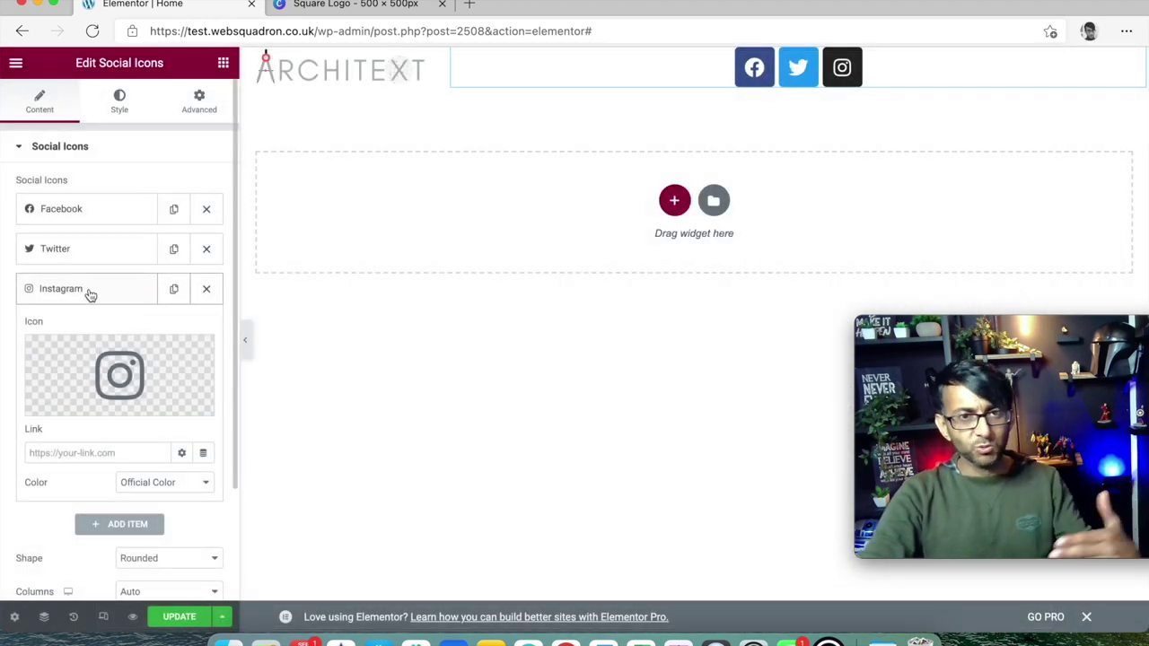
# - Enter the sample text "dfddfg" as the Instagram icon's link and clear it again
pyautogui.click(102, 453)
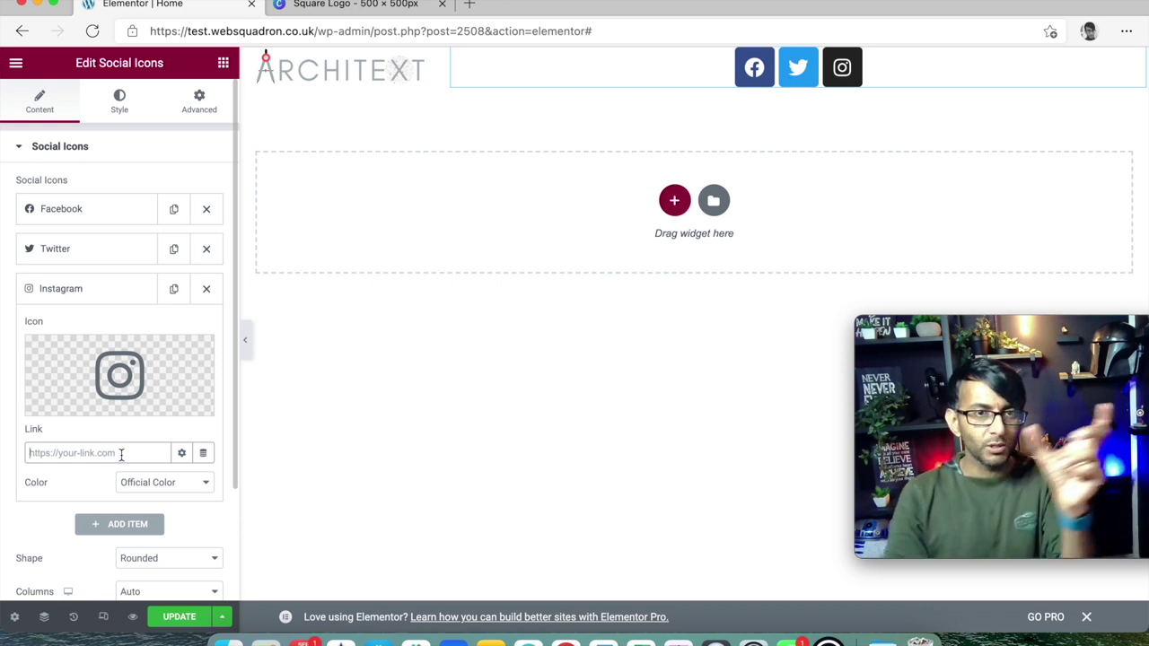
pyautogui.write('dfddfg')
pyautogui.press('BackSpace')
pyautogui.press('BackSpace')
pyautogui.press('BackSpace')
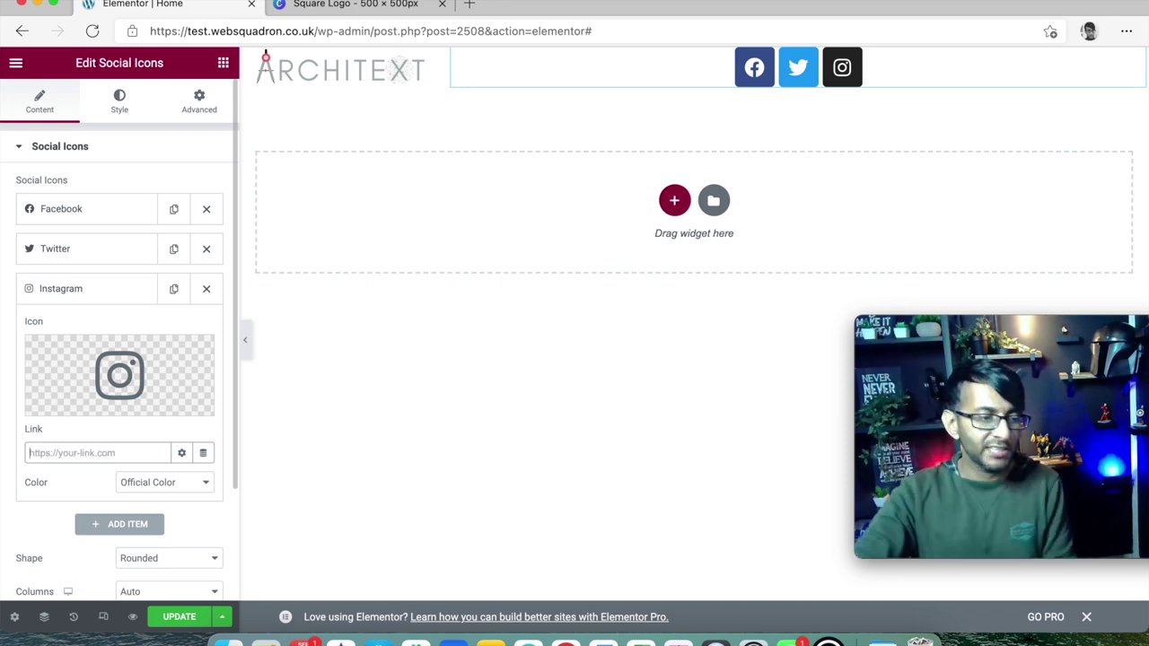
# - Turn off opening in a new window for the Instagram icon's link and collapse the Instagram item
pyautogui.click(183, 456)
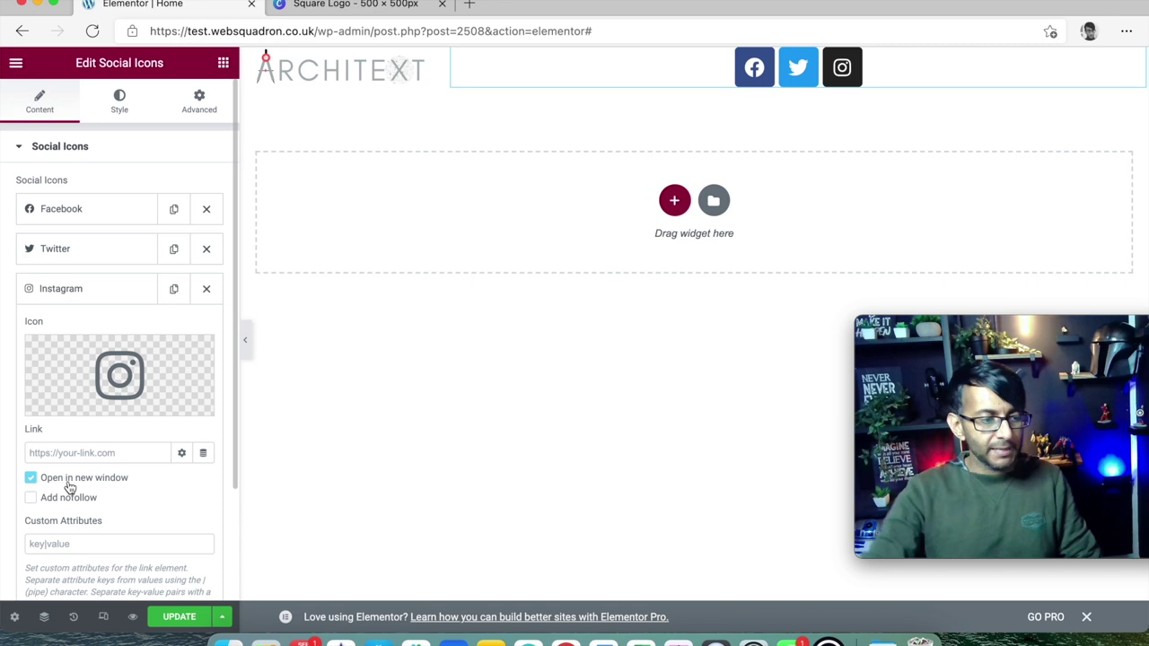
pyautogui.click(63, 480)
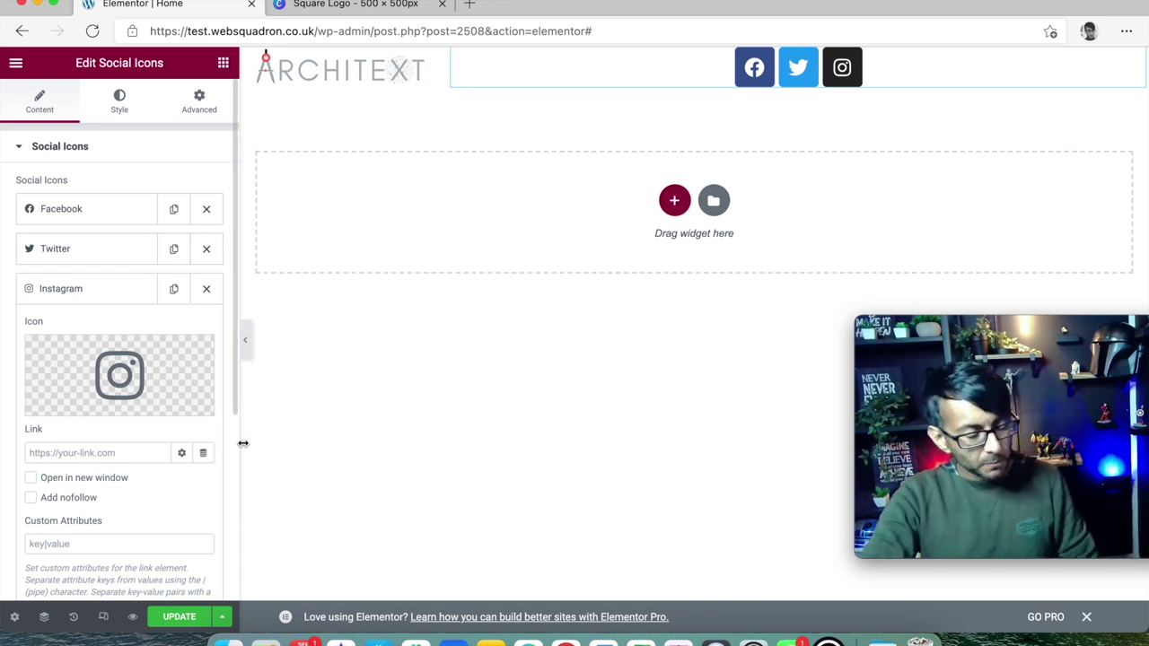
pyautogui.click(130, 299)
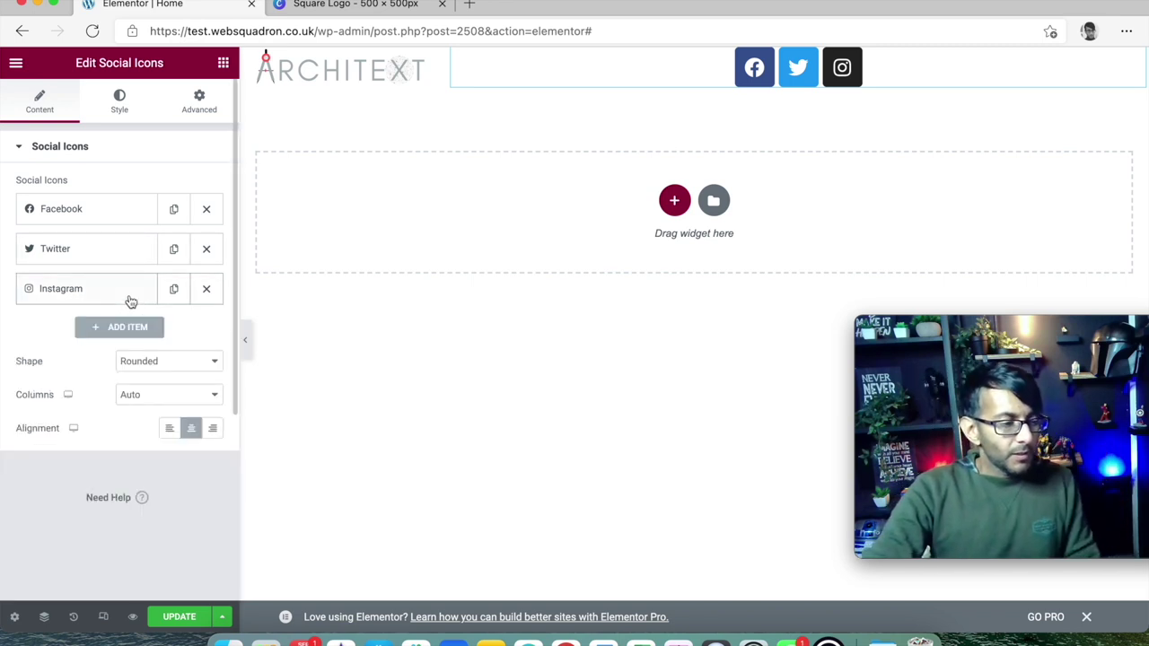
# - Set the social icons' shape to Circle and their column count to 3
pyautogui.click(167, 362)
pyautogui.click(165, 405)
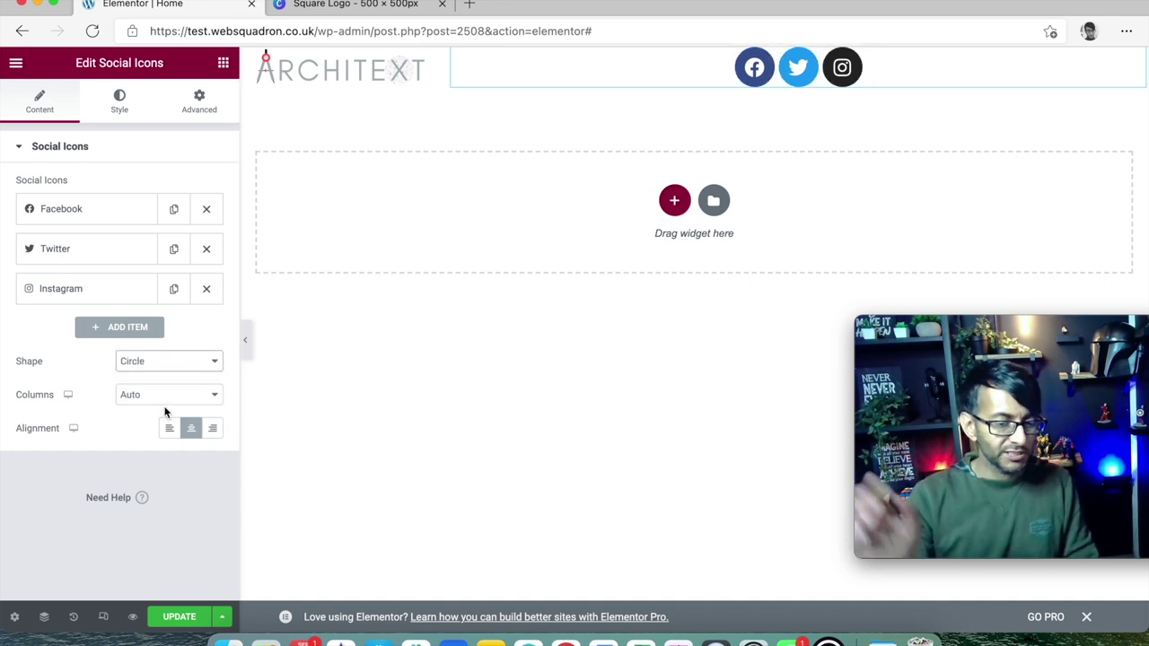
pyautogui.click(173, 397)
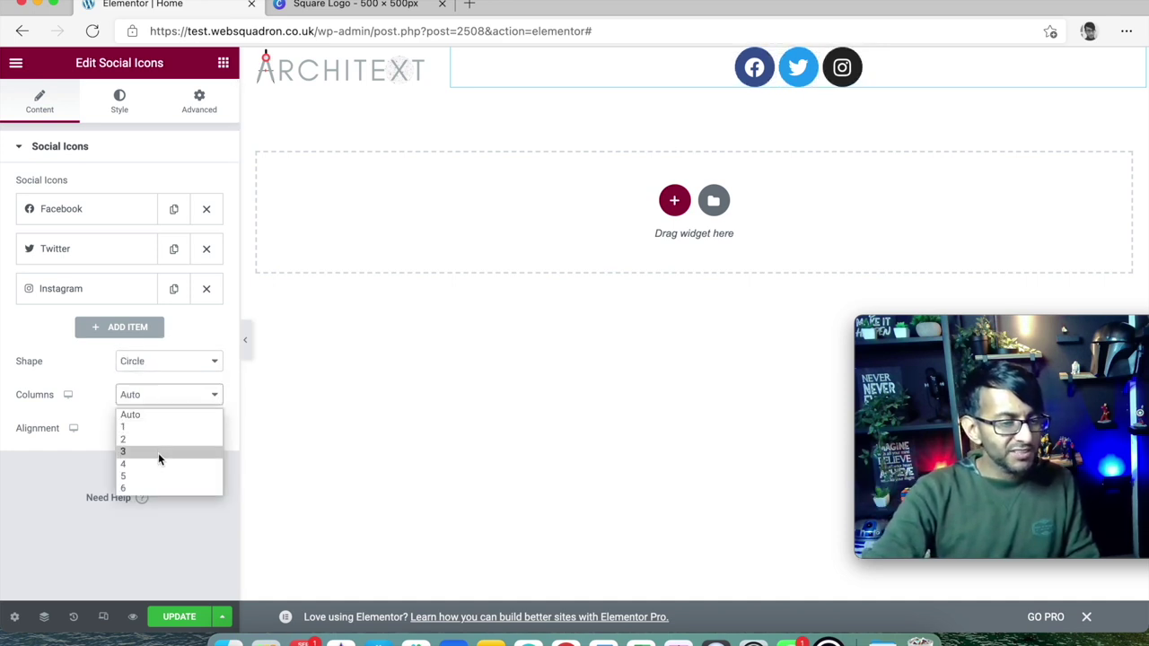
pyautogui.click(159, 451)
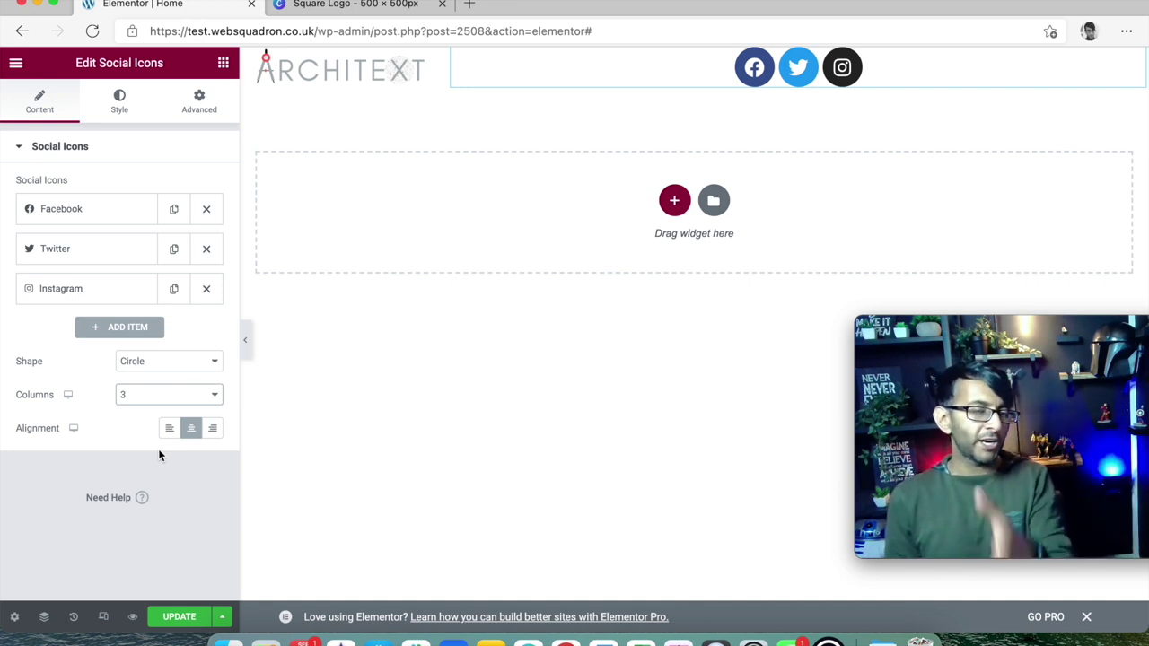
pyautogui.click(140, 397)
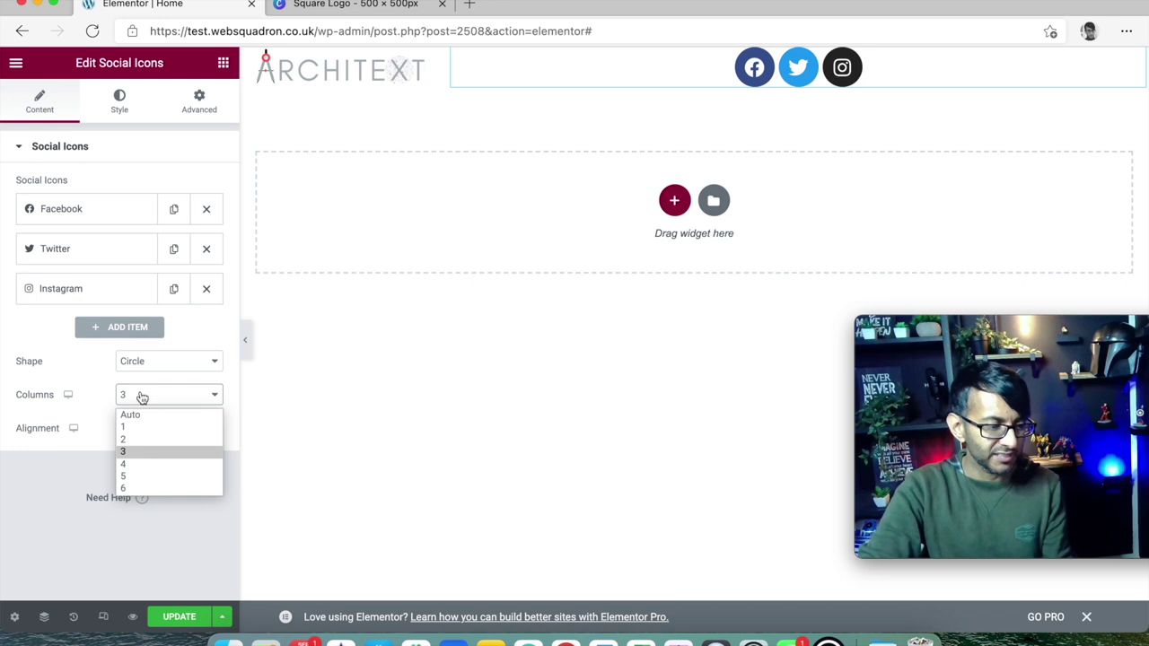
pyautogui.click(151, 455)
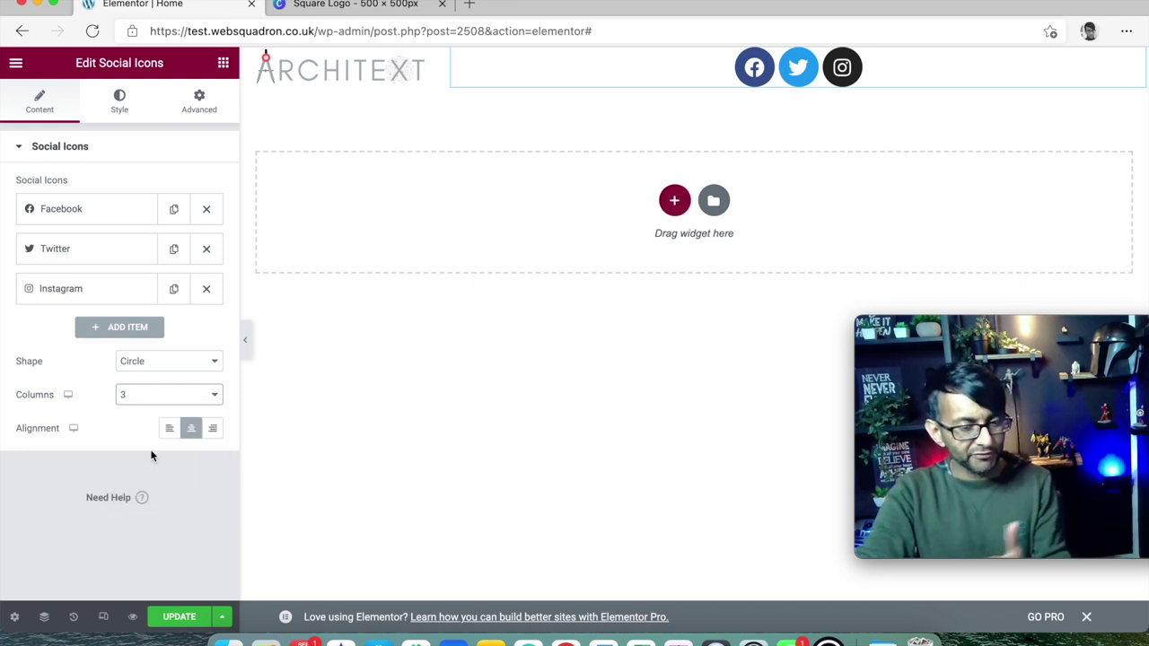
# - Look at the color choices for the Facebook item and collapse it without changing them
pyautogui.click(107, 215)
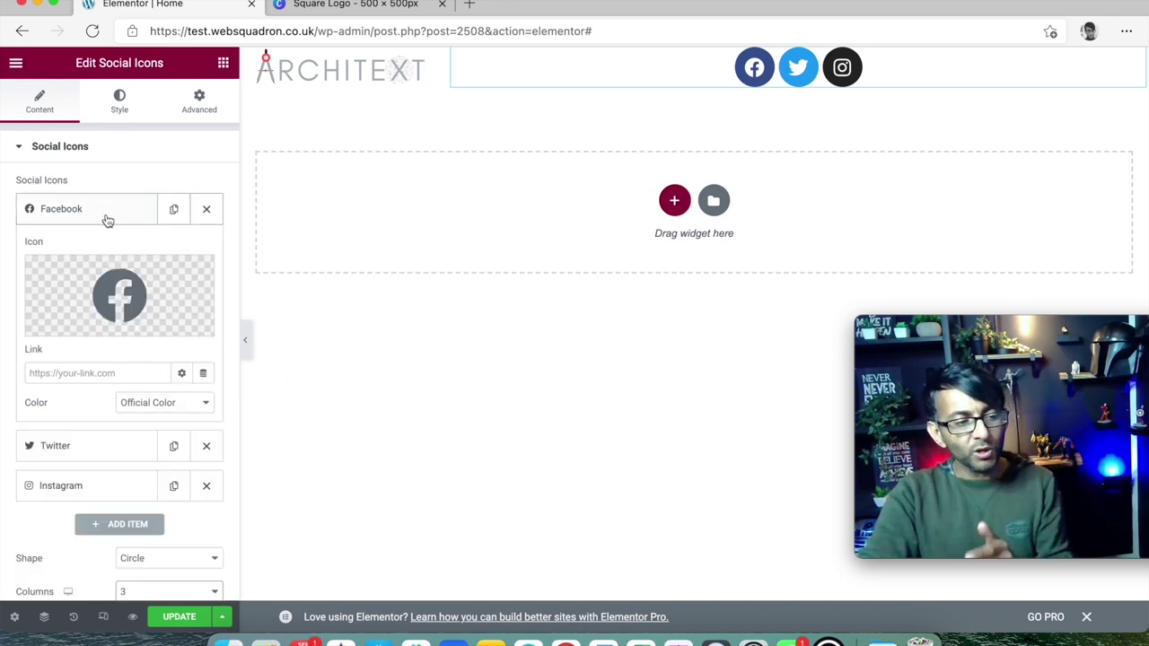
pyautogui.click(170, 412)
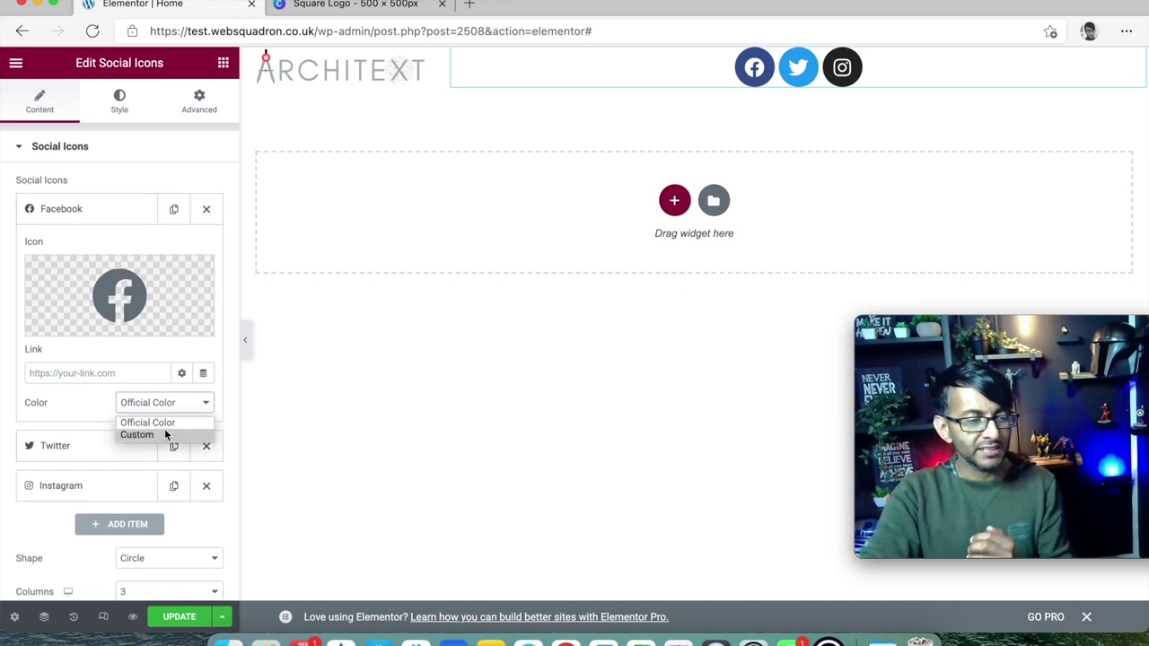
pyautogui.click(86, 411)
pyautogui.click(115, 212)
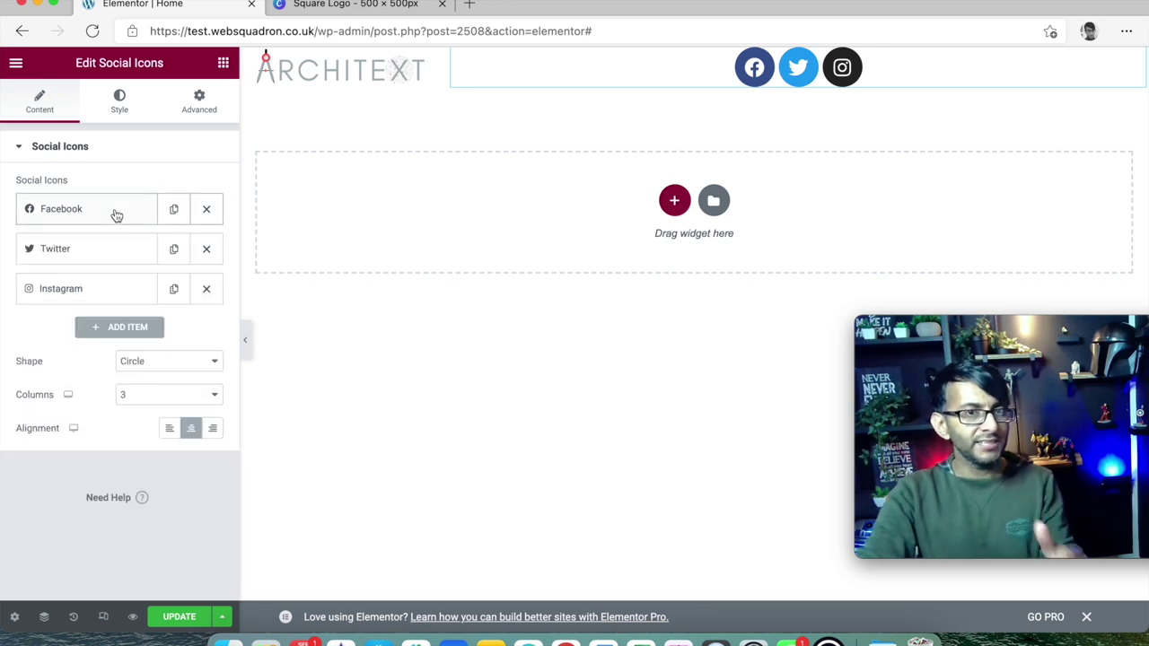
# - Switch the social icons' color to Custom and set the primary color to the global color New Item #2 (#FFFFFF)
pyautogui.click(121, 114)
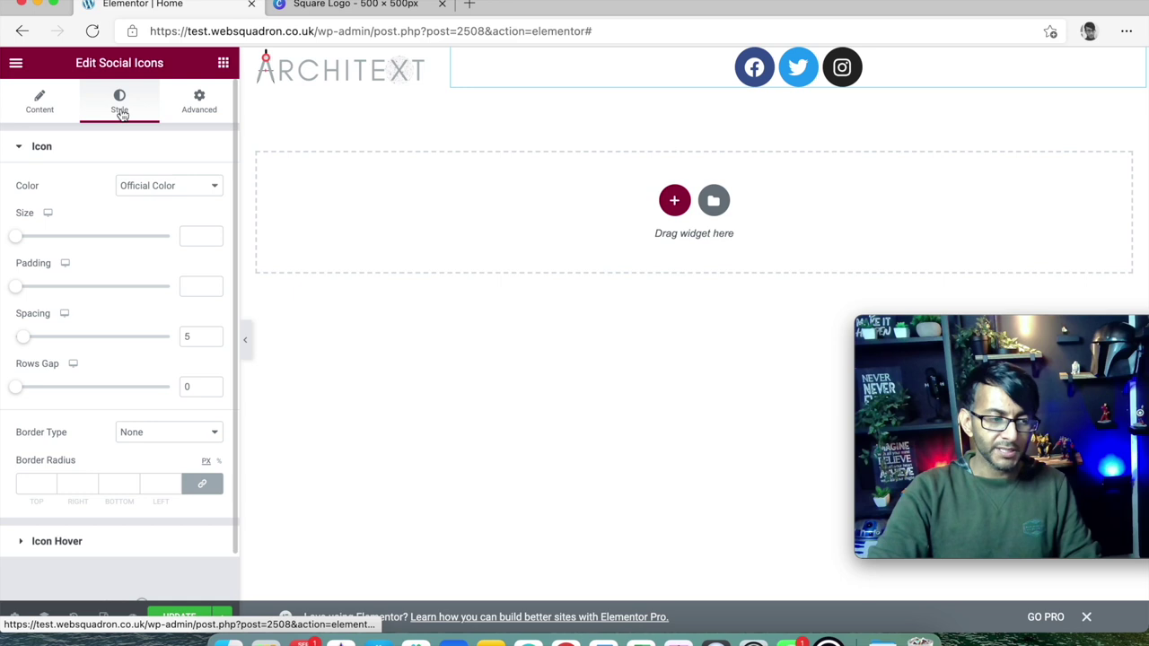
pyautogui.click(157, 187)
pyautogui.click(161, 216)
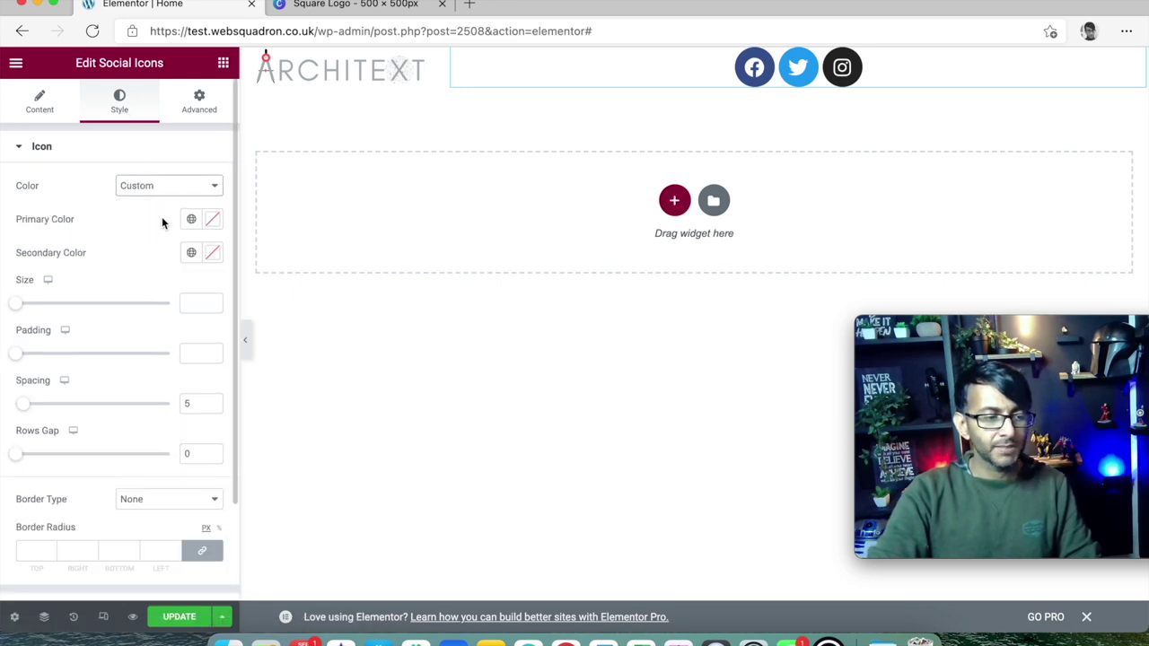
pyautogui.click(191, 219)
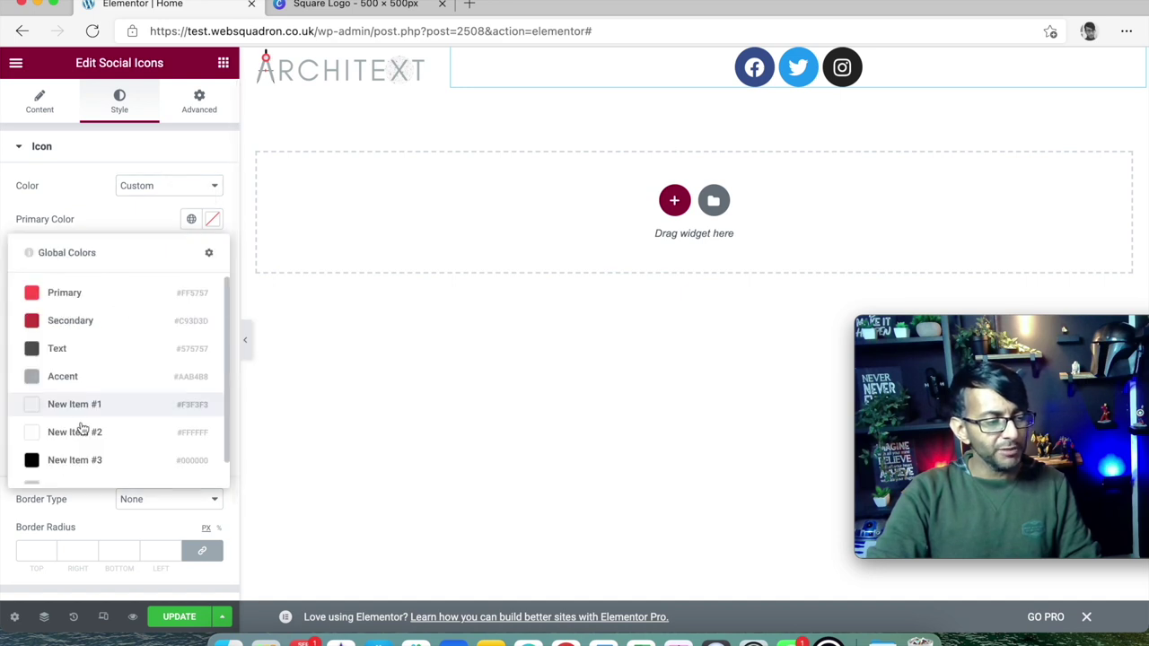
pyautogui.click(100, 434)
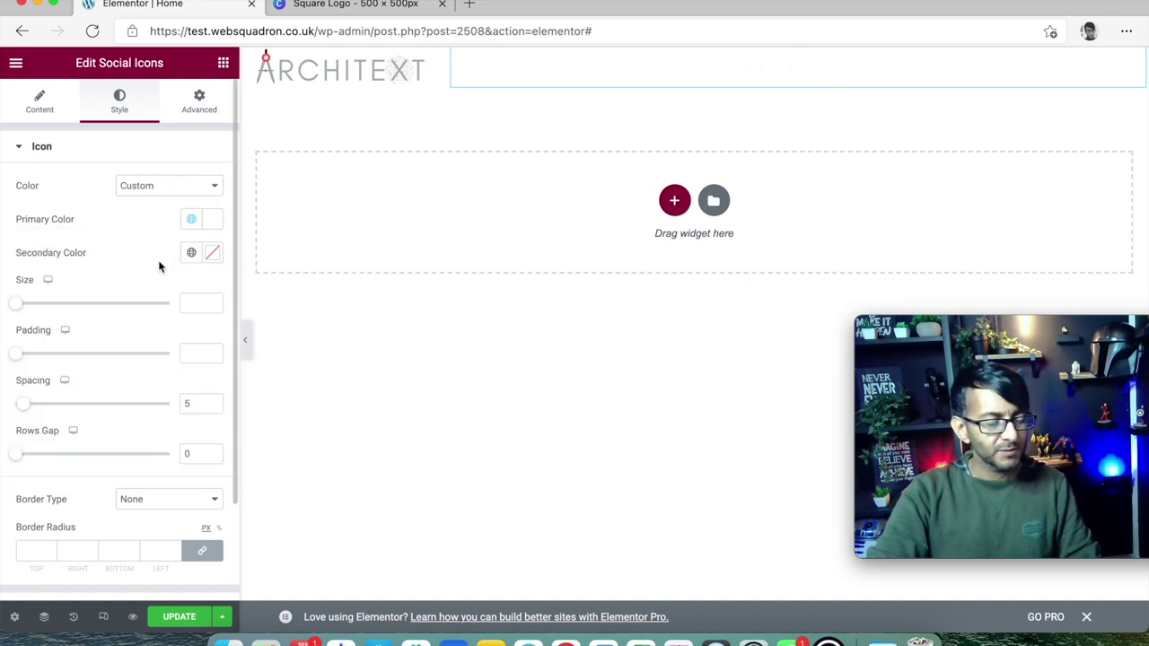
# - Set the icons' primary color to the global Primary (#FF5757) and their secondary color to New Item #2 (#FFFFFF)
pyautogui.click(191, 219)
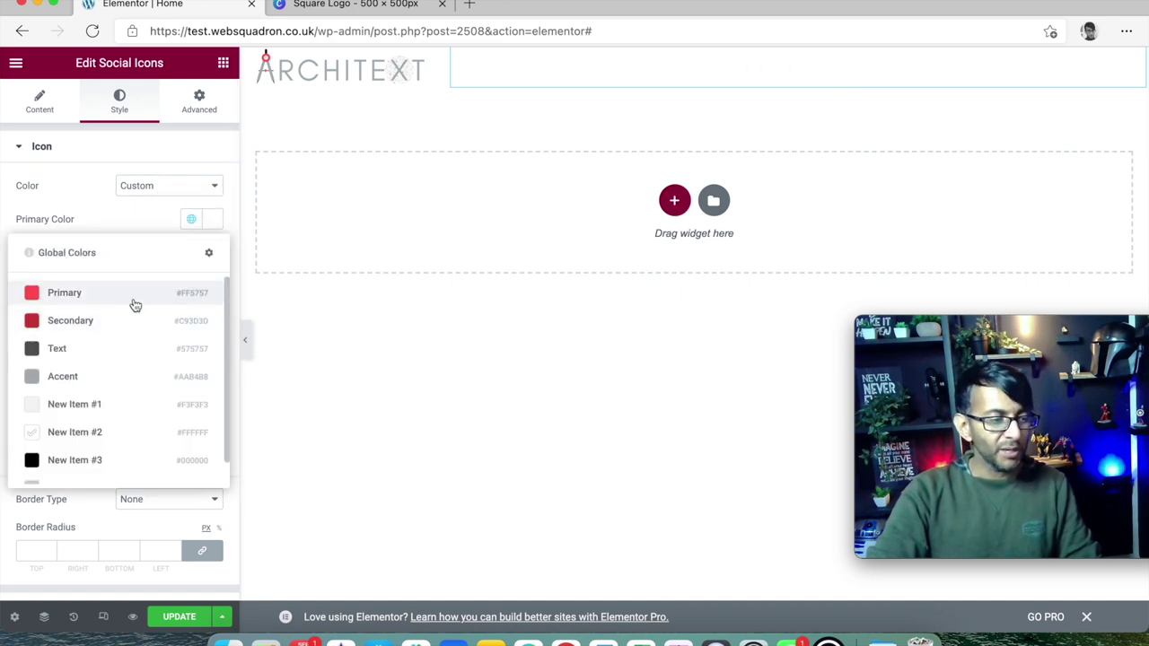
pyautogui.click(124, 308)
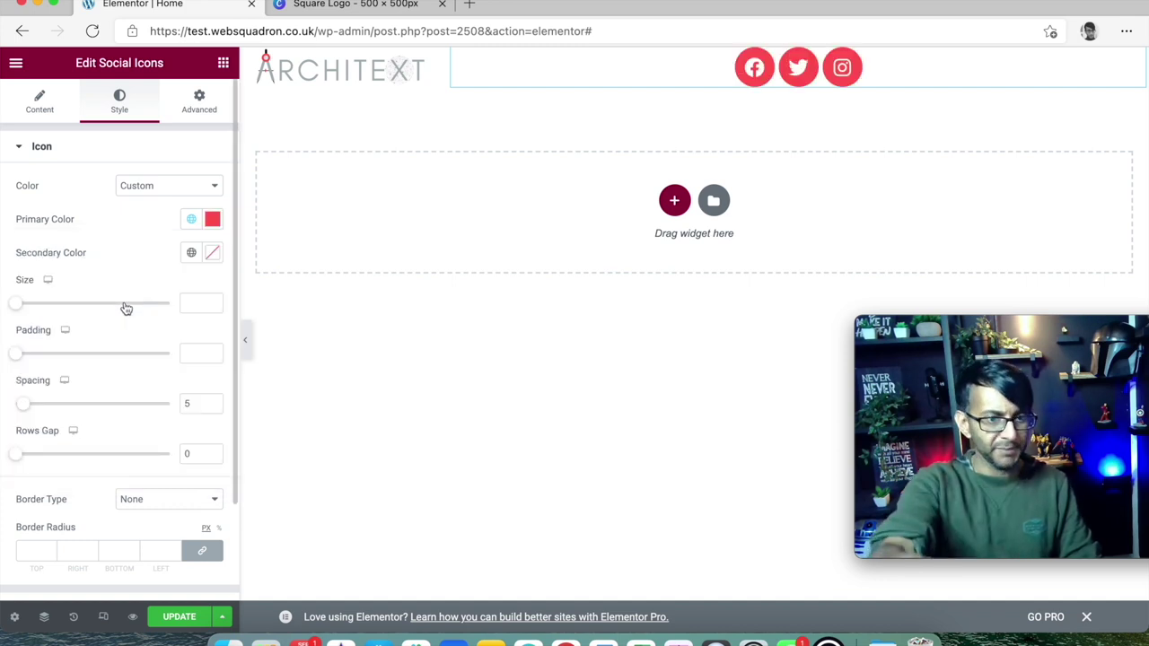
pyautogui.click(191, 253)
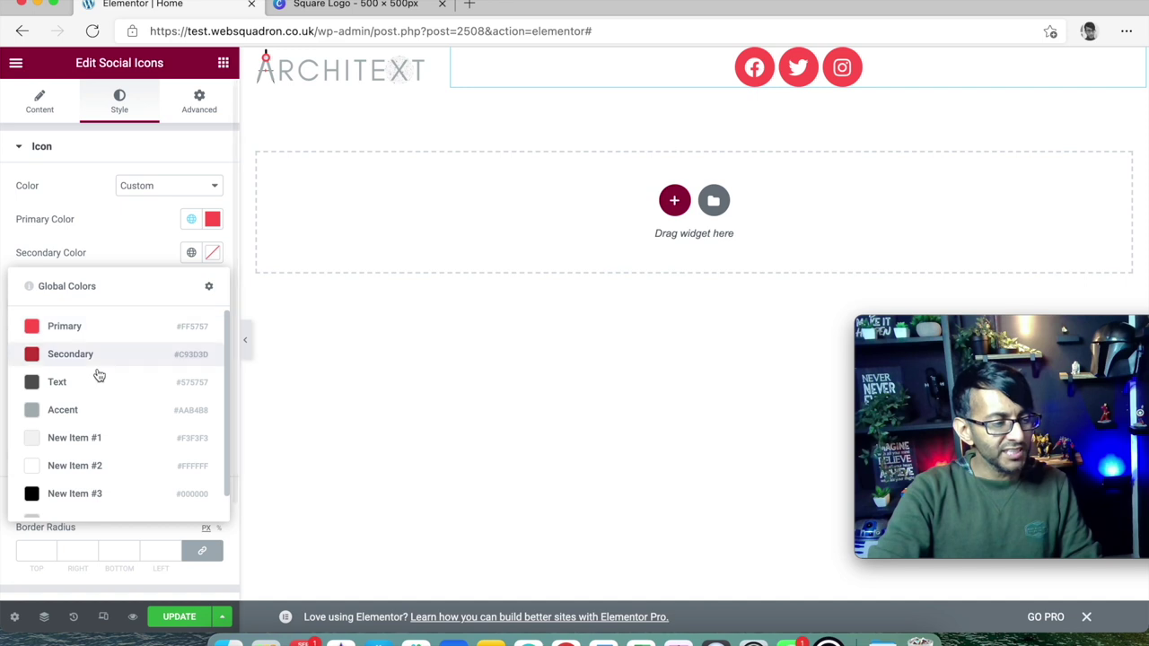
pyautogui.click(100, 462)
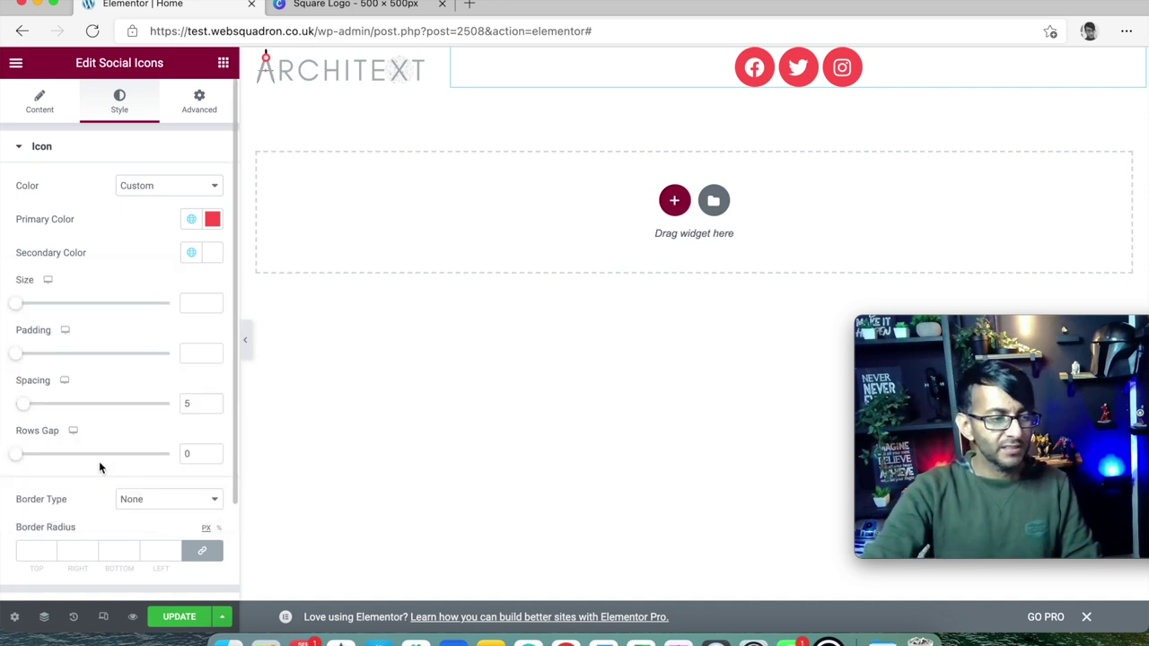
# - Set the icons' hover primary color to New Item #2 (#FFFFFF) and hover secondary color to New Item #3 (#000000)
pyautogui.scroll(-2, 110, 395)
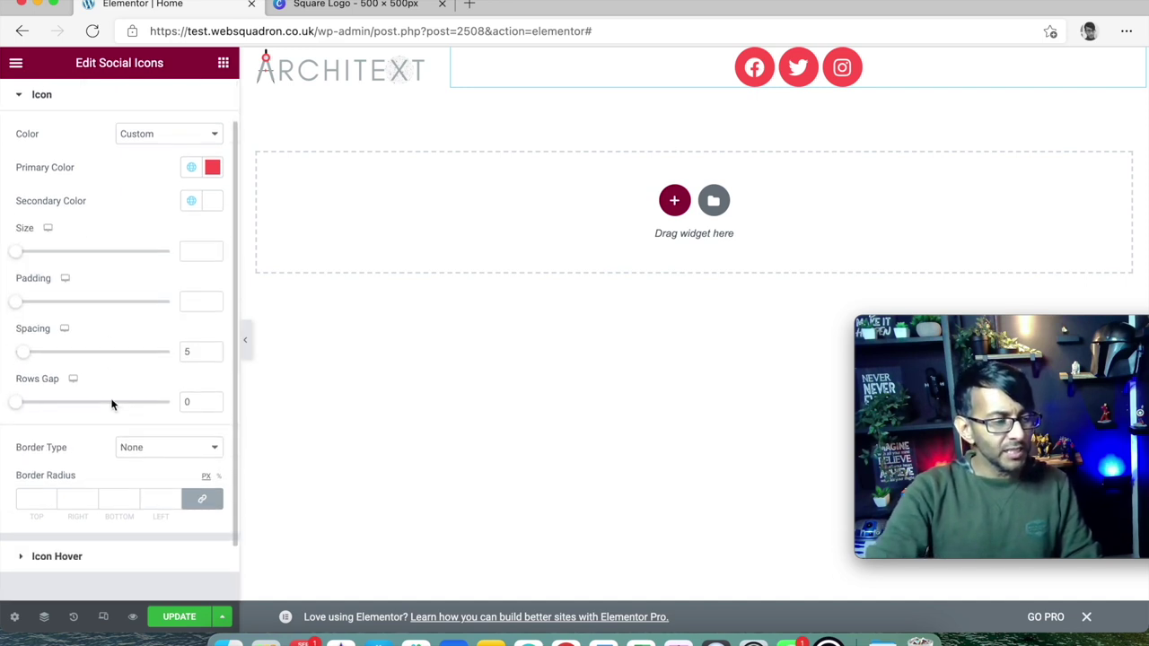
pyautogui.click(93, 552)
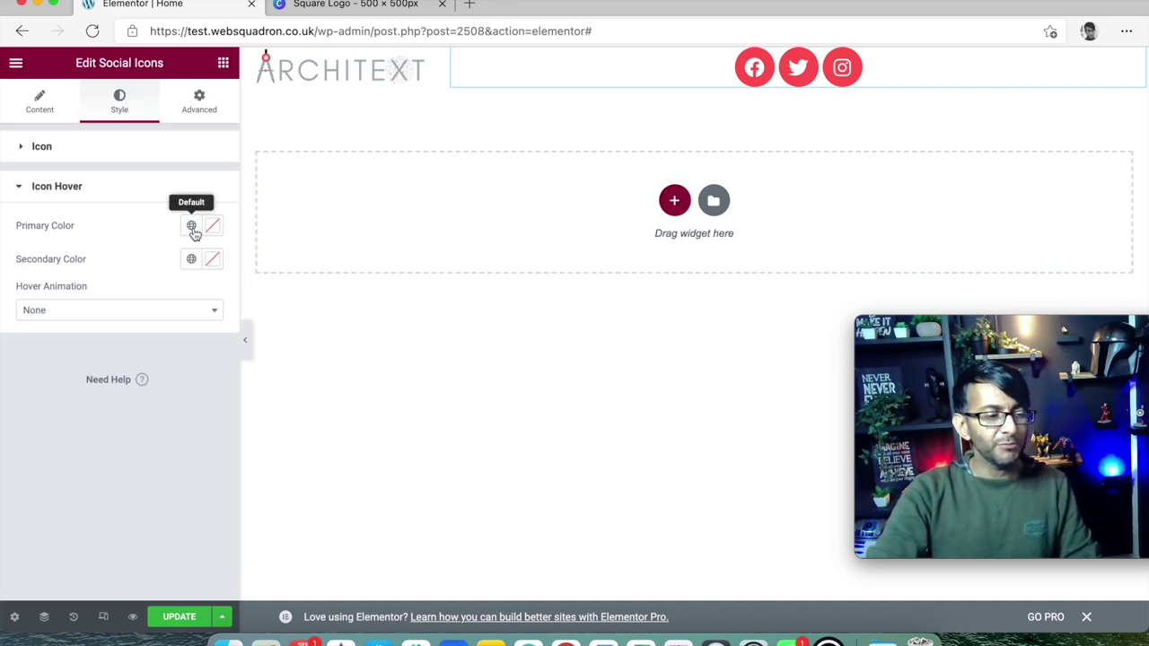
pyautogui.click(193, 230)
pyautogui.click(117, 465)
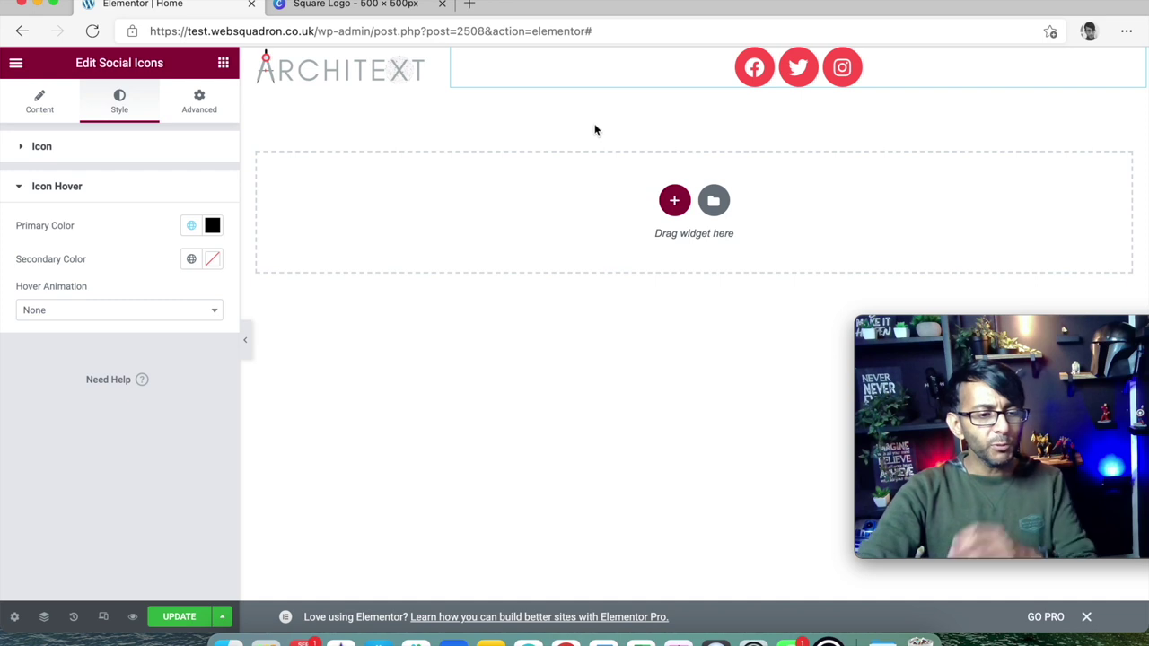
pyautogui.click(197, 227)
pyautogui.click(131, 440)
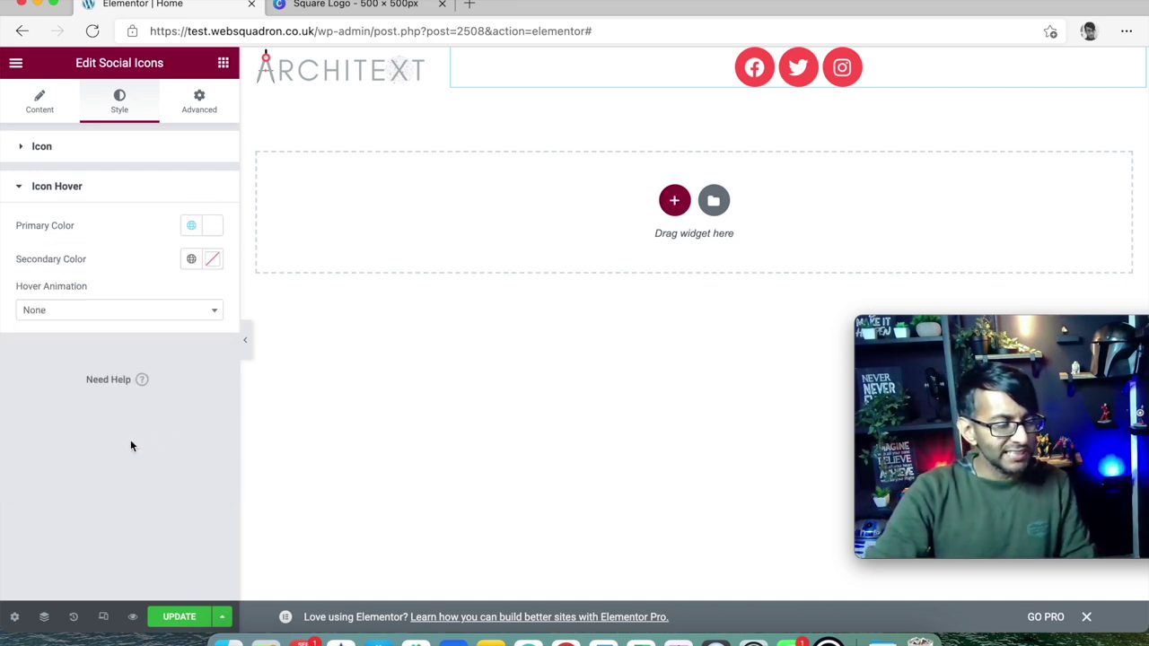
pyautogui.click(195, 261)
pyautogui.click(146, 504)
# - Set the icons' normal primary color to New Item #2 (#FFFFFF) and their secondary color to the global Primary (#FF5757)
pyautogui.click(49, 146)
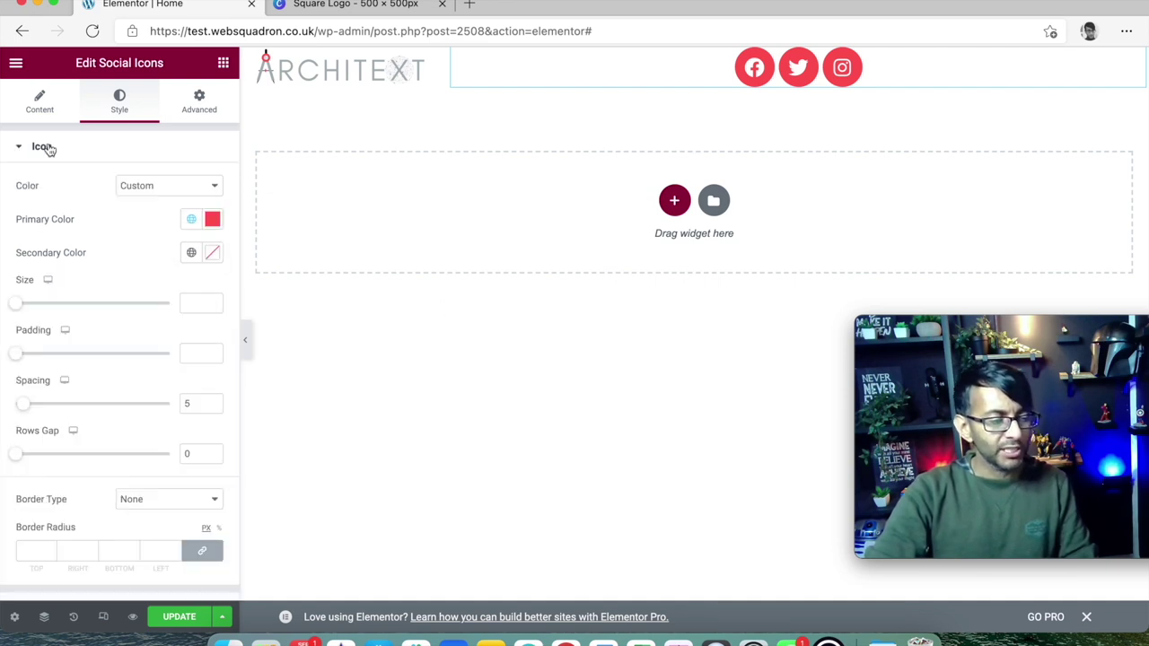
pyautogui.click(193, 222)
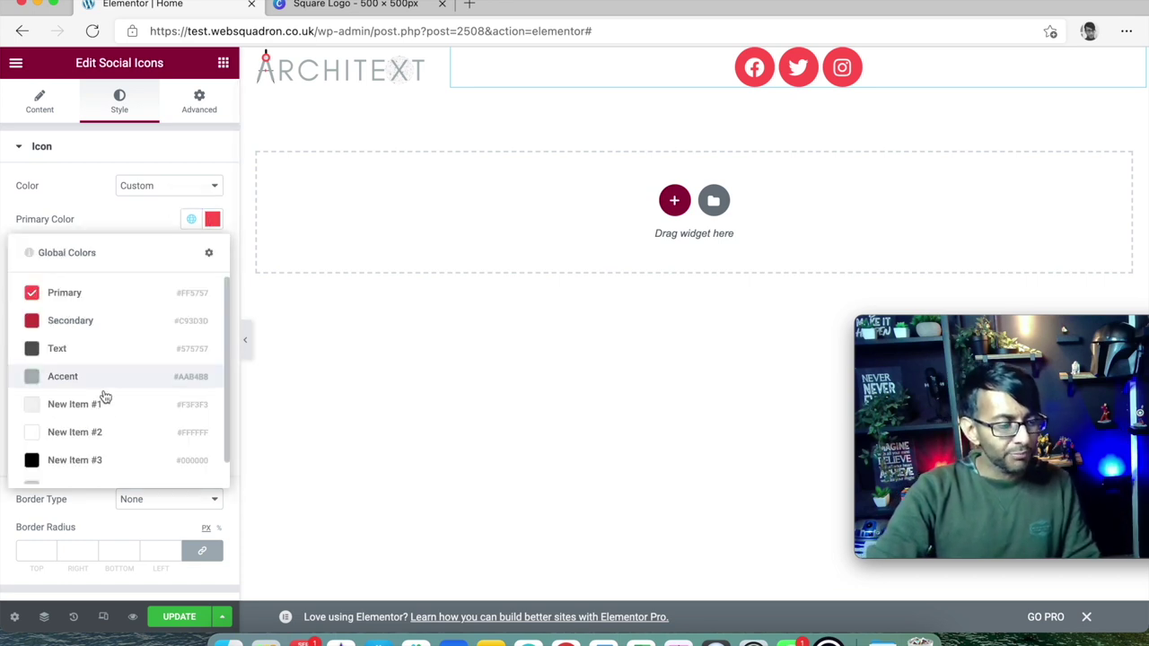
pyautogui.click(108, 432)
pyautogui.click(192, 252)
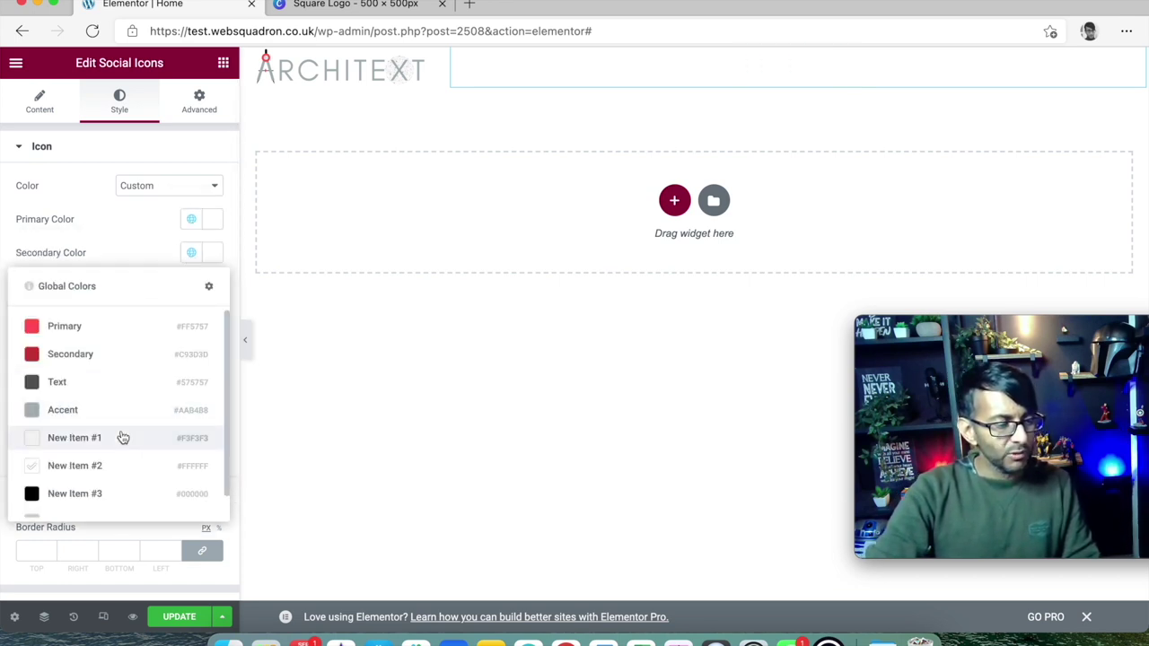
pyautogui.click(144, 342)
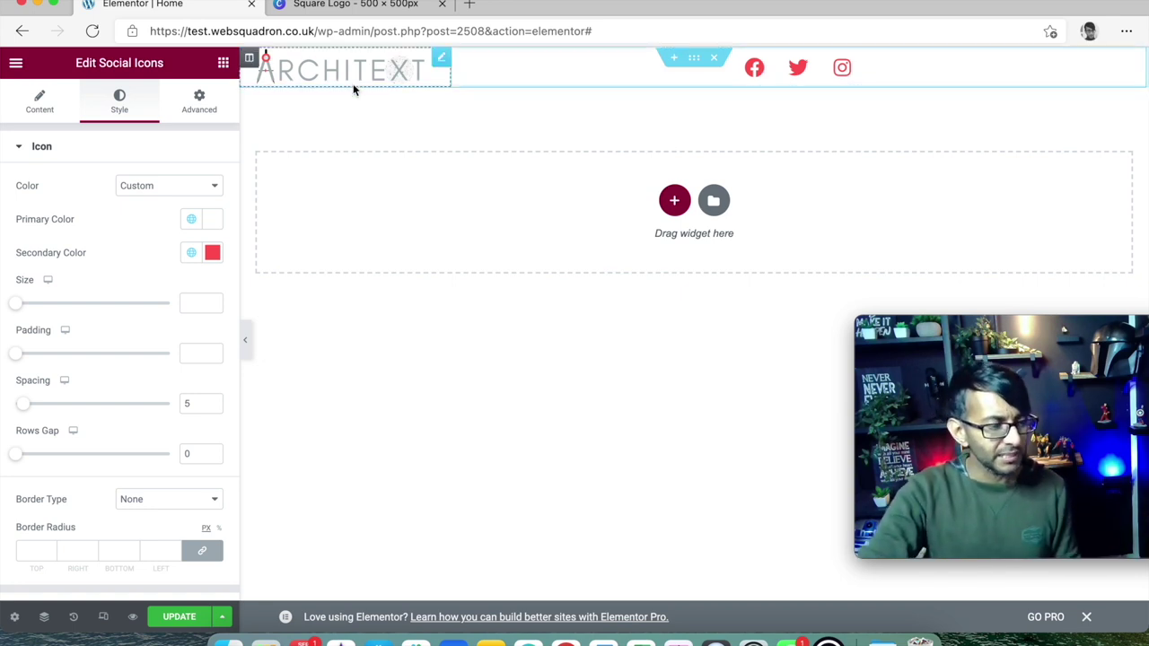
# - Set the social icons' size to 21, padding to 0.3 and spacing to 8
pyautogui.moveTo(20, 311); pyautogui.dragTo(26, 311)
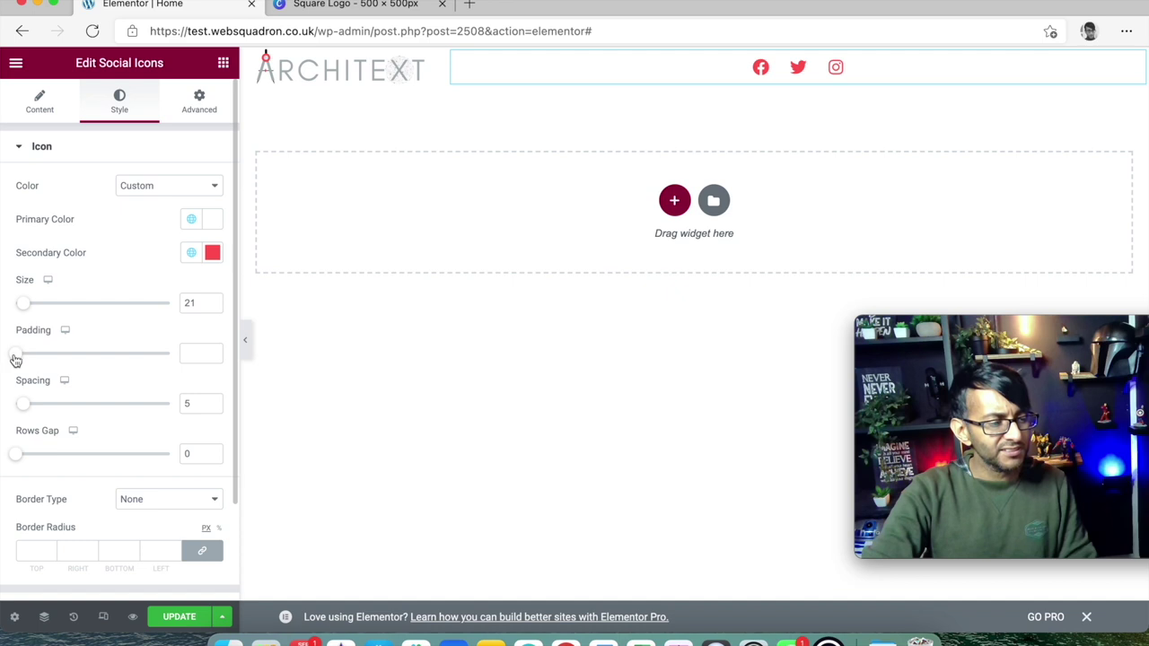
pyautogui.moveTo(19, 358); pyautogui.dragTo(27, 359)
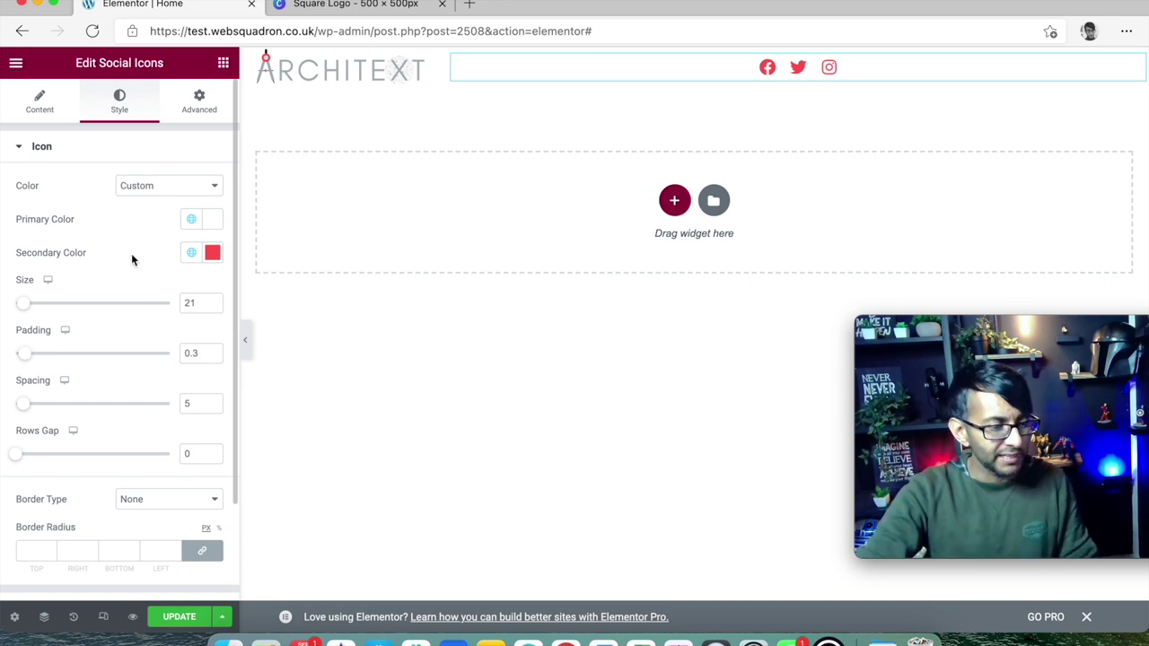
pyautogui.moveTo(25, 411); pyautogui.dragTo(27, 405)
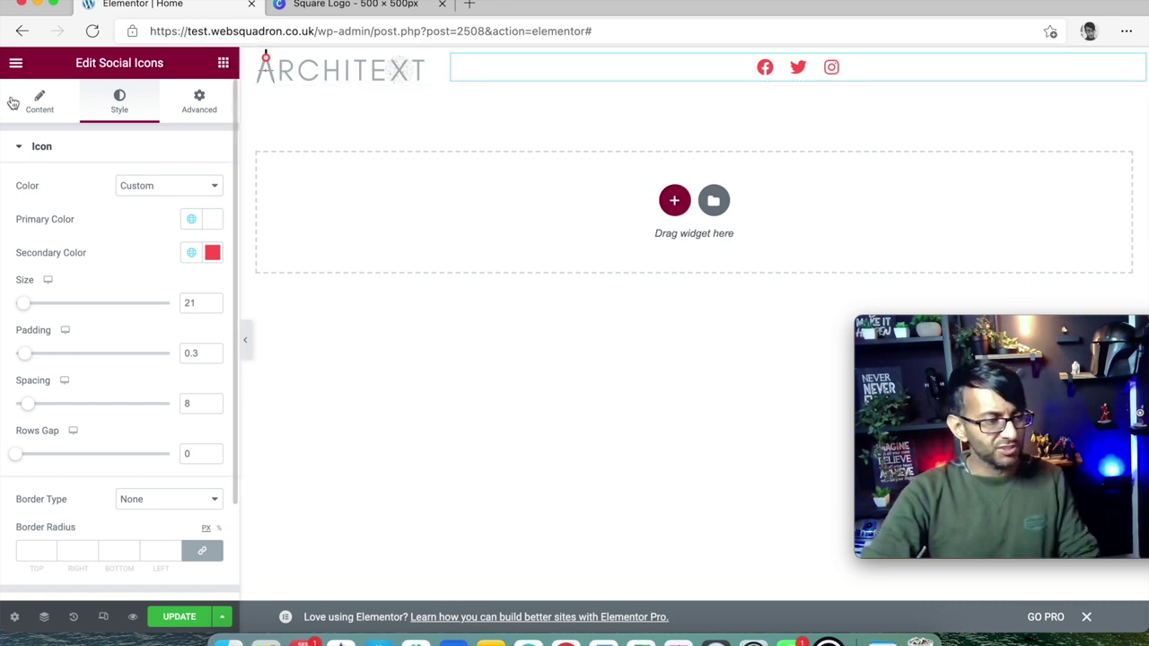
# - Align the social icons to the right of their column and update the page
pyautogui.click(34, 117)
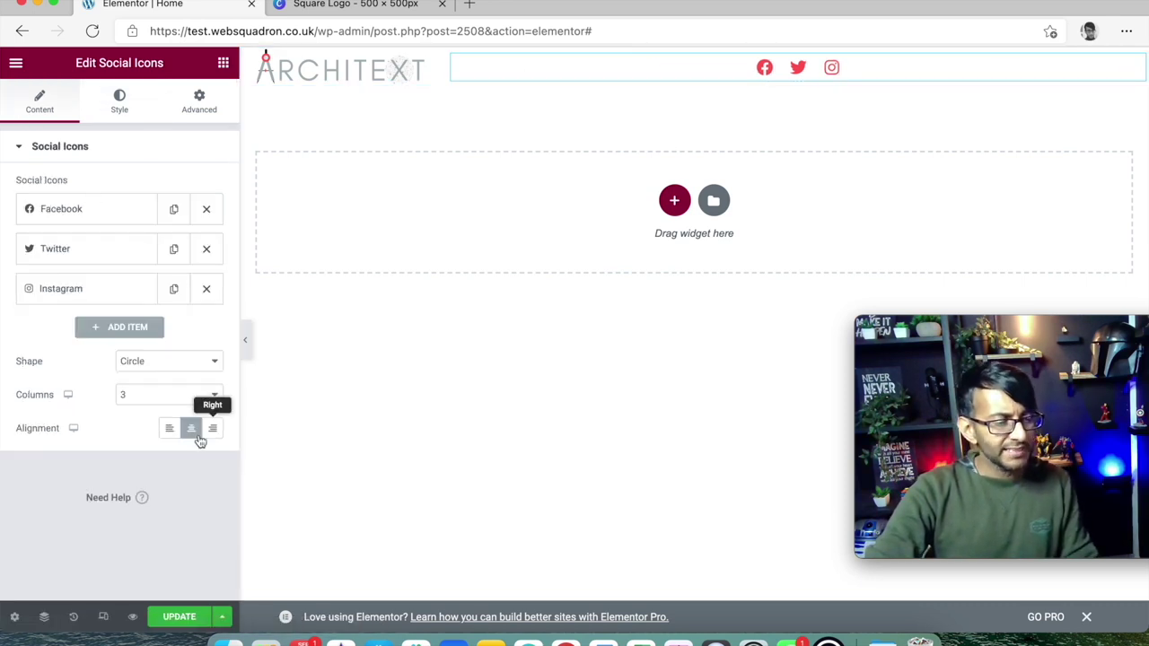
pyautogui.click(170, 433)
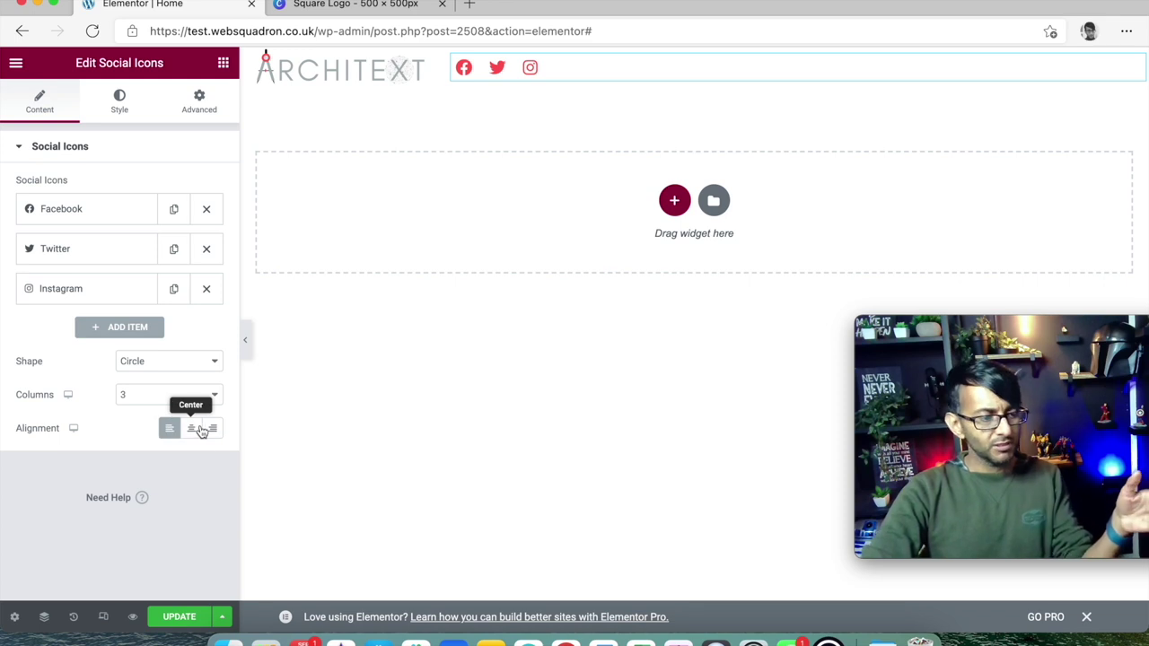
pyautogui.click(191, 429)
pyautogui.click(214, 430)
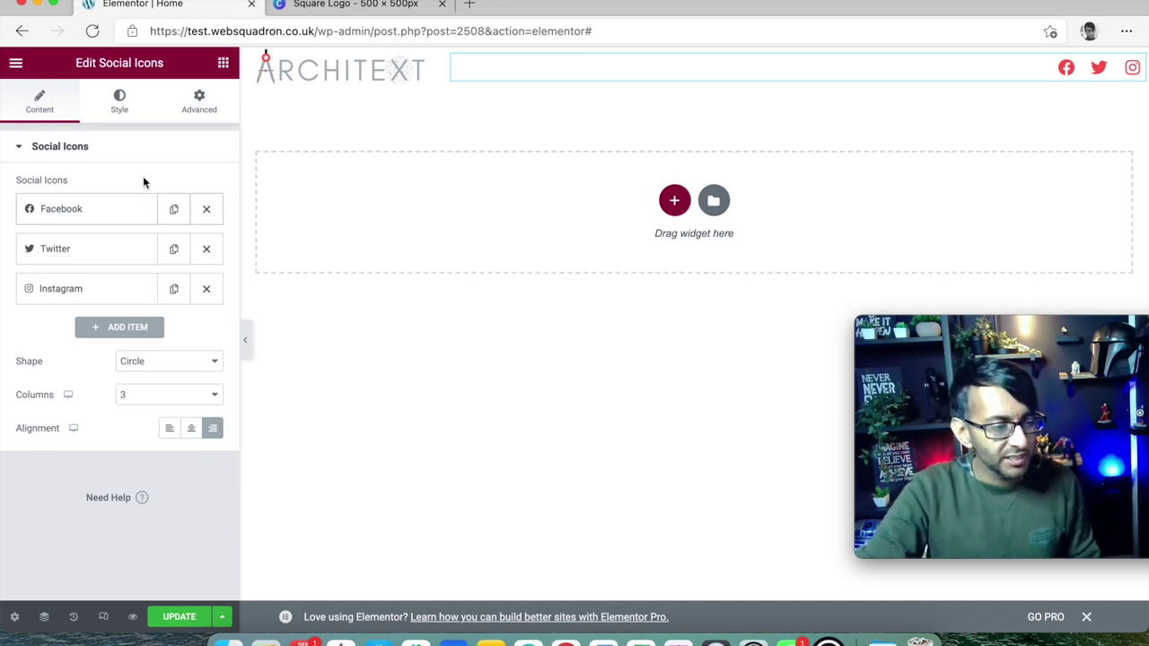
pyautogui.click(223, 68)
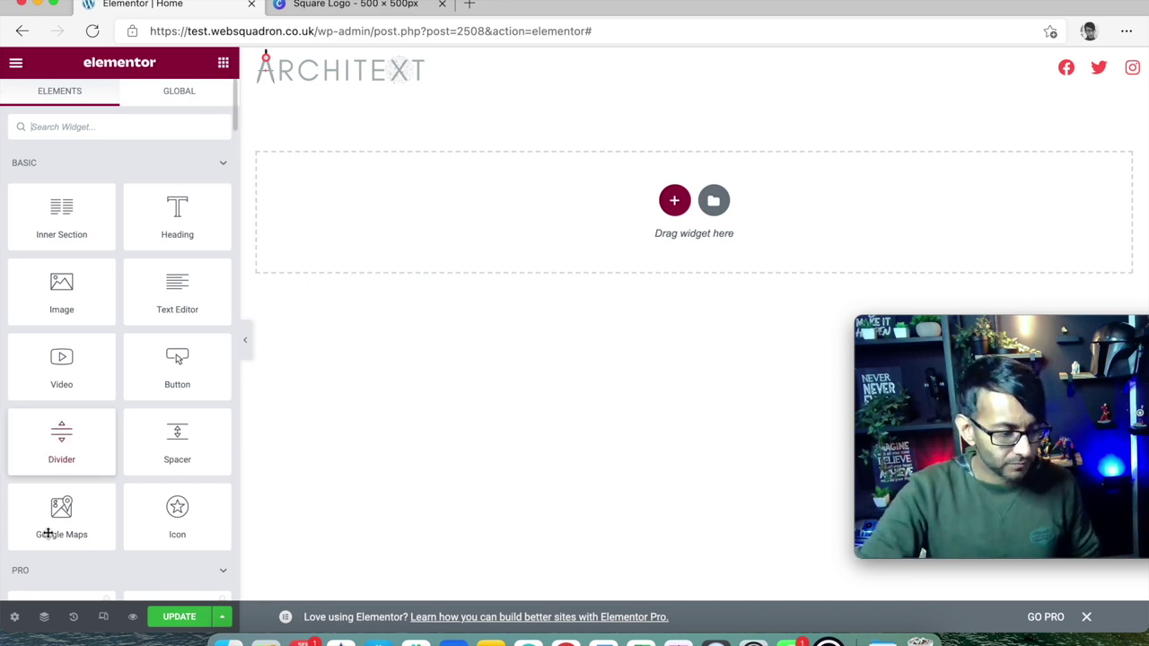
pyautogui.click(178, 619)
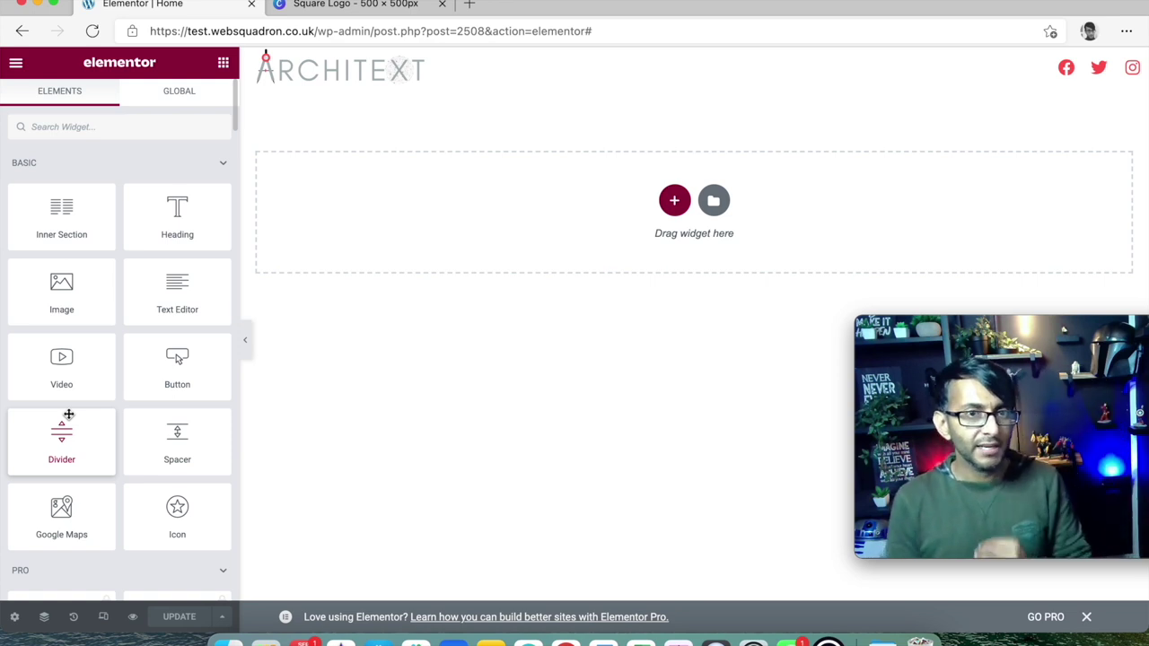
# - Add an Icon List widget beneath the social icons in the header's right column and set its layout to Inline
pyautogui.click(86, 127)
pyautogui.write('icon')
pyautogui.moveTo(74, 278); pyautogui.dragTo(969, 81)
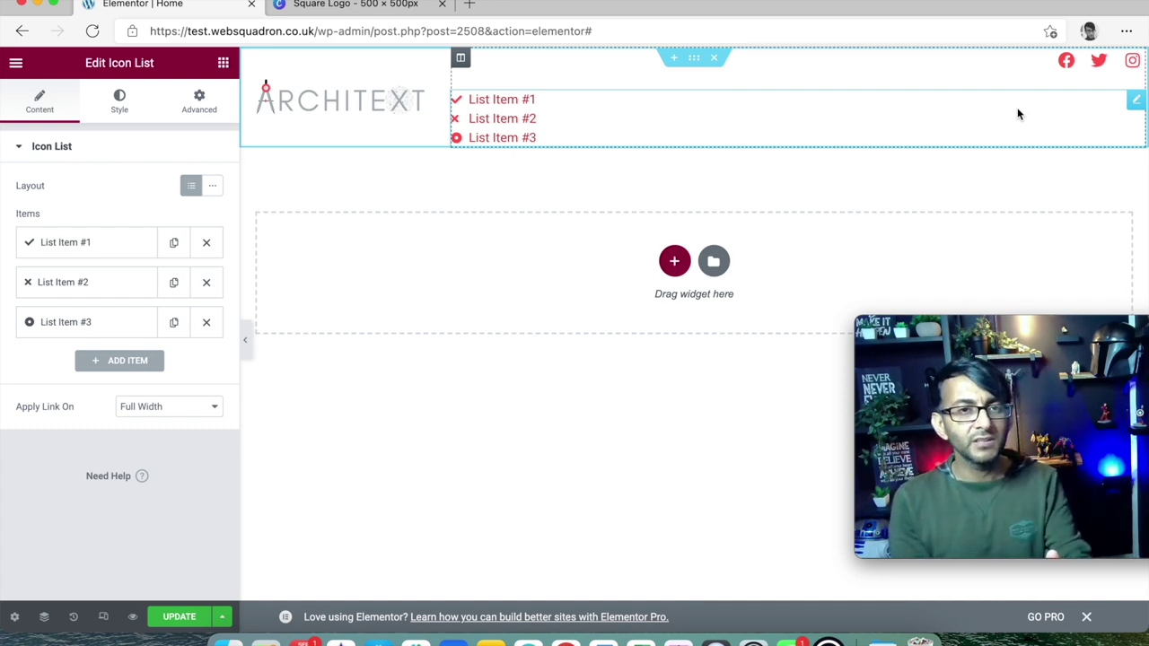
pyautogui.click(217, 189)
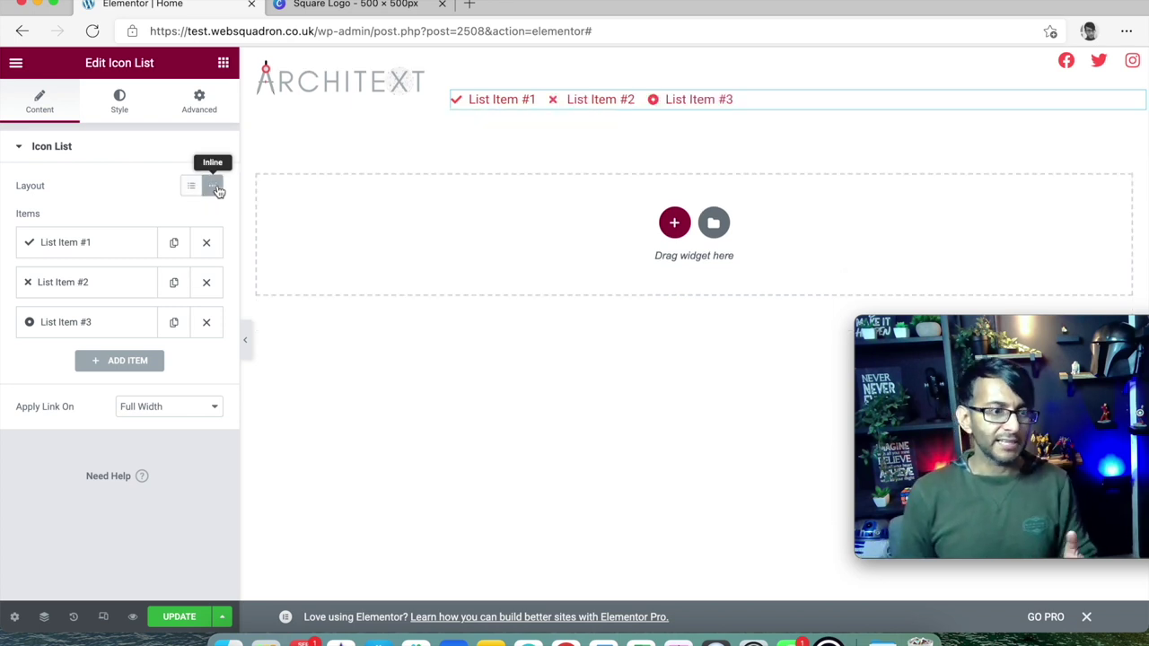
pyautogui.click(194, 189)
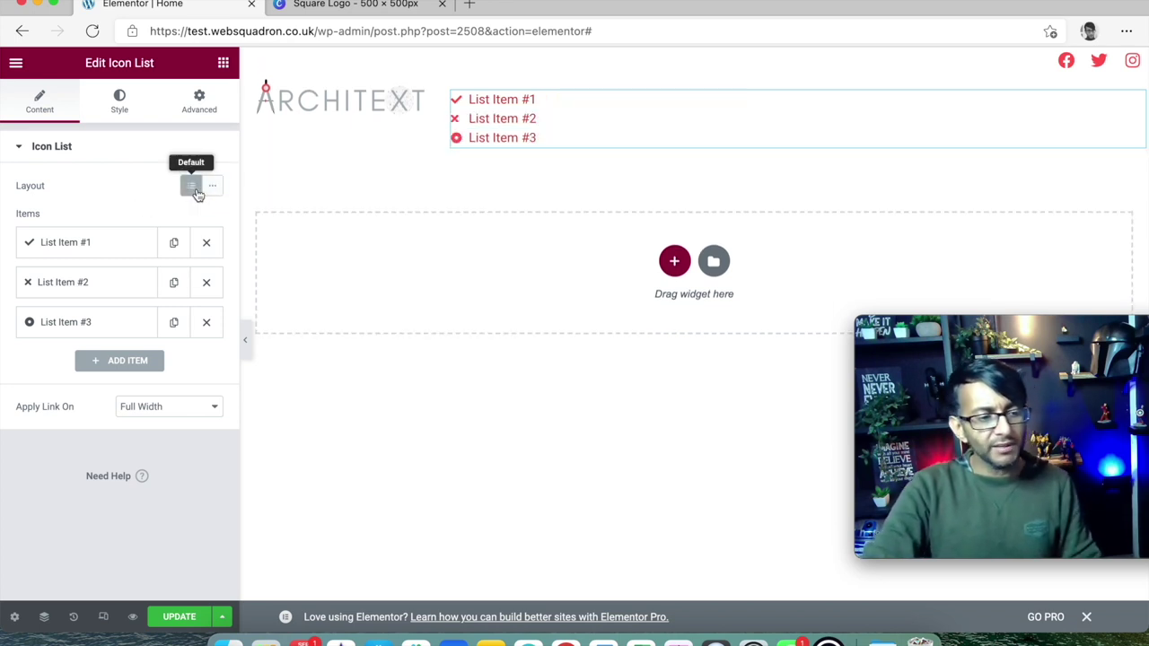
pyautogui.click(213, 190)
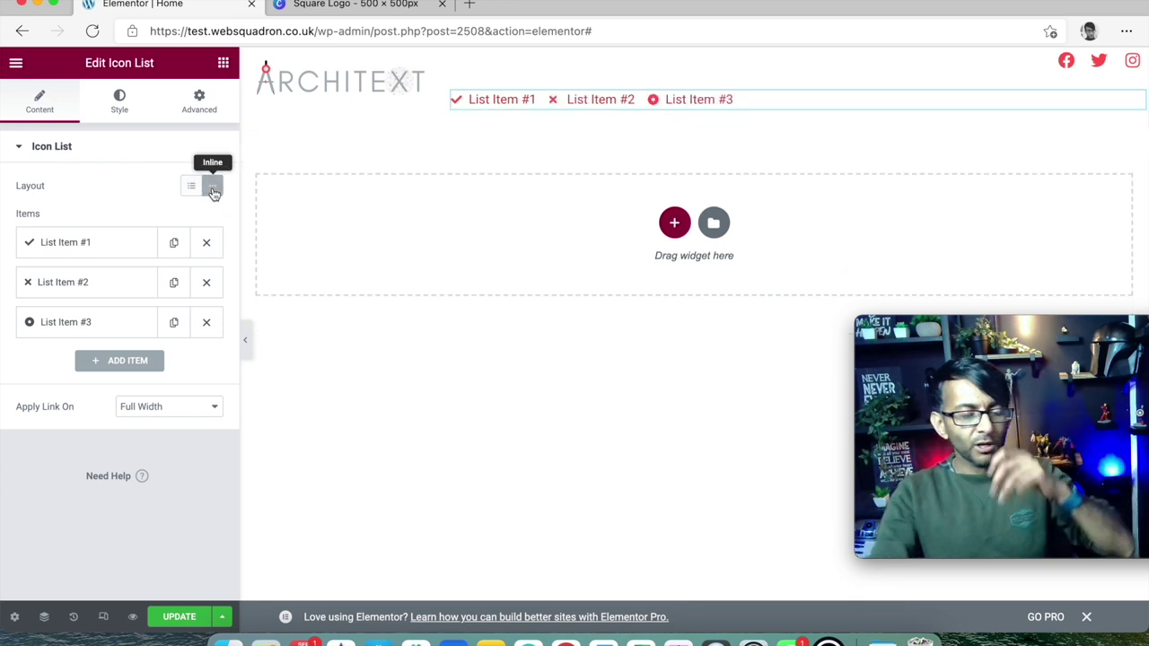
# - Remove the icon from List Item #1 and delete the other two list items
pyautogui.click(102, 255)
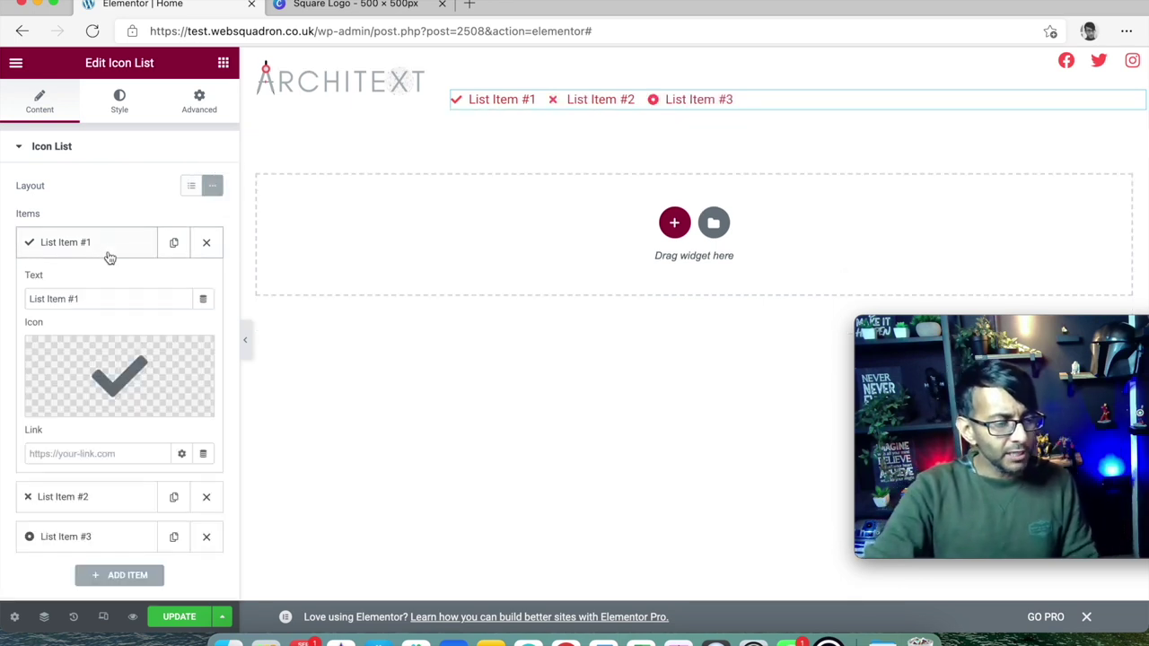
pyautogui.click(198, 348)
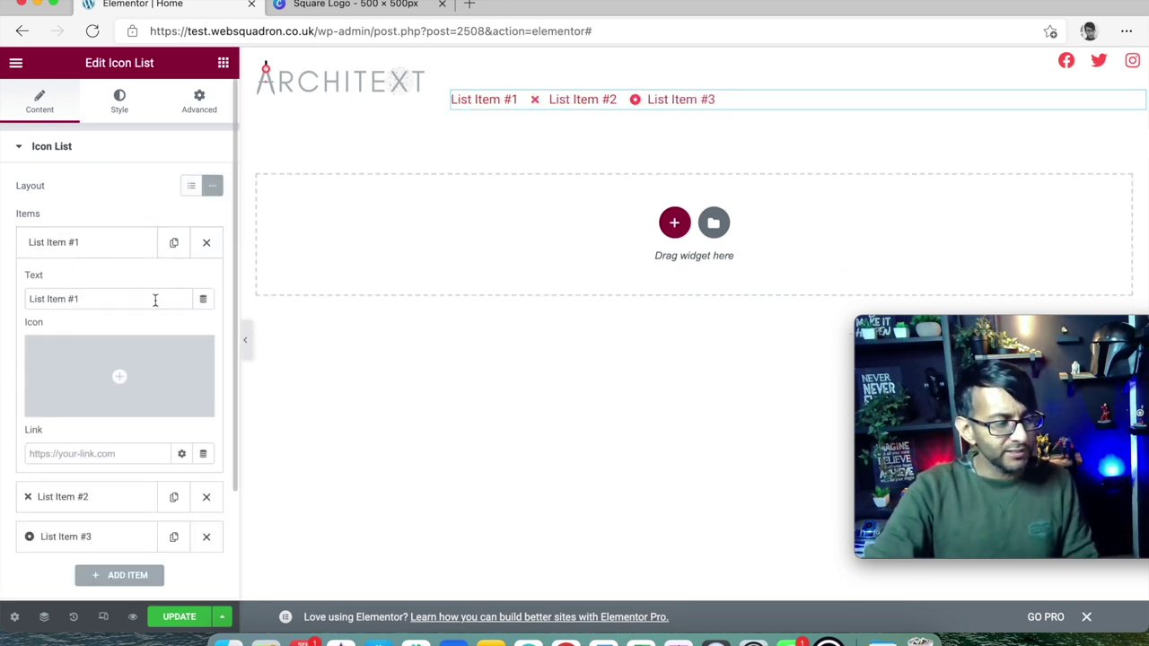
pyautogui.click(123, 248)
pyautogui.click(207, 282)
pyautogui.click(206, 282)
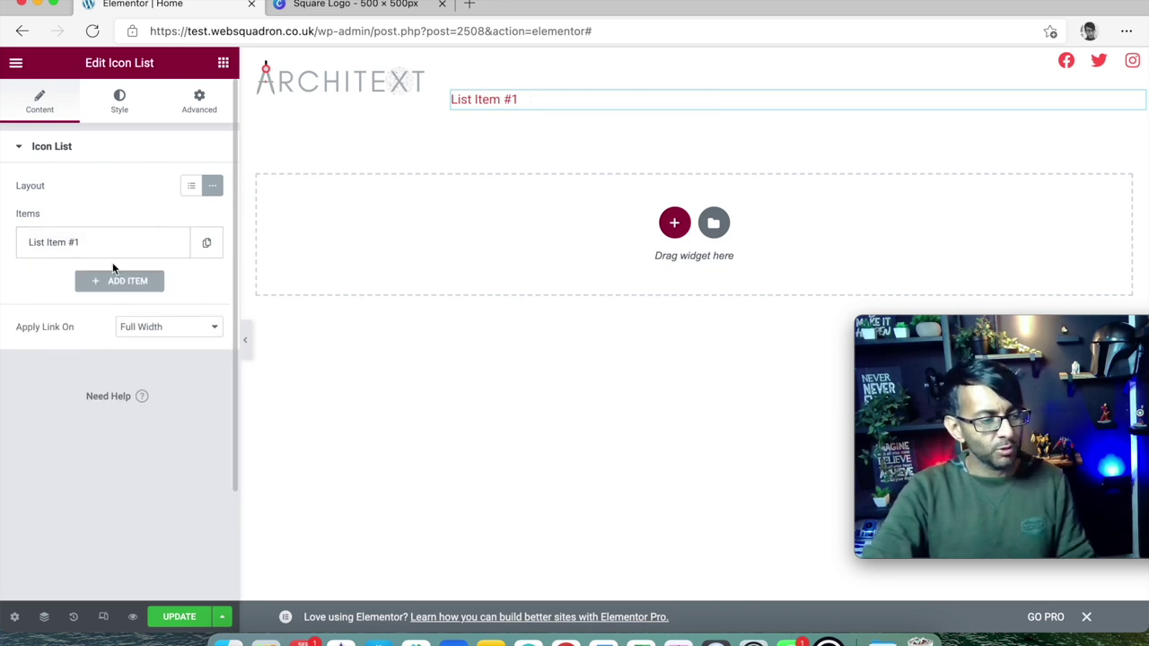
# - Change the remaining list item's text to Home, leaving its icon and link empty
pyautogui.click(97, 243)
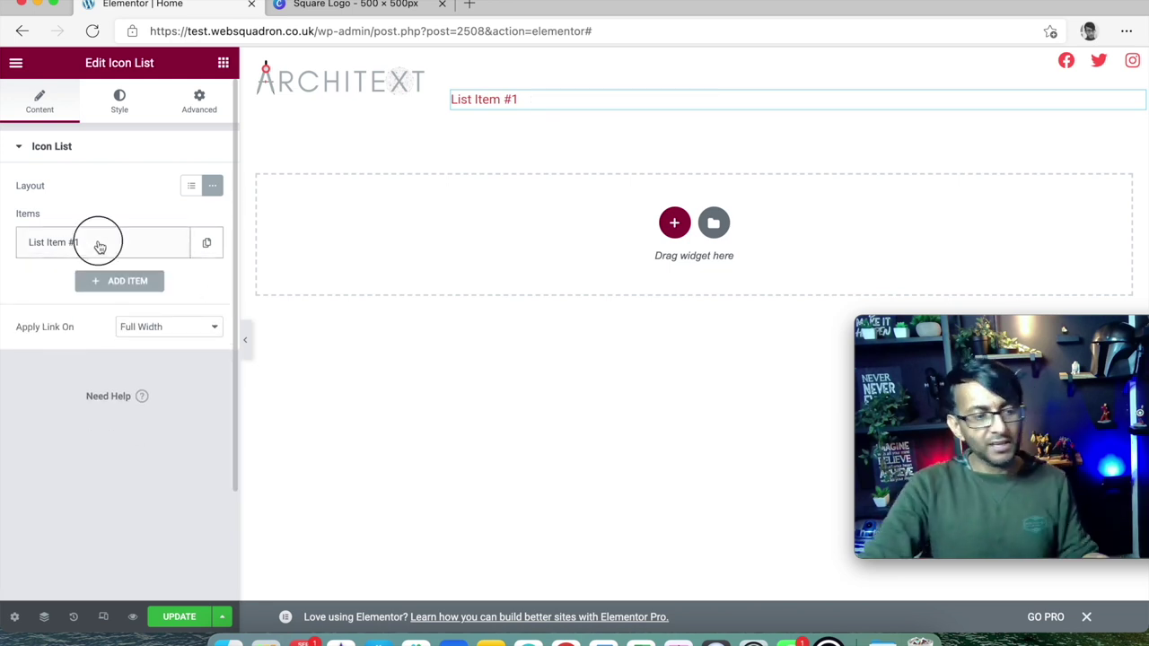
pyautogui.click(117, 380)
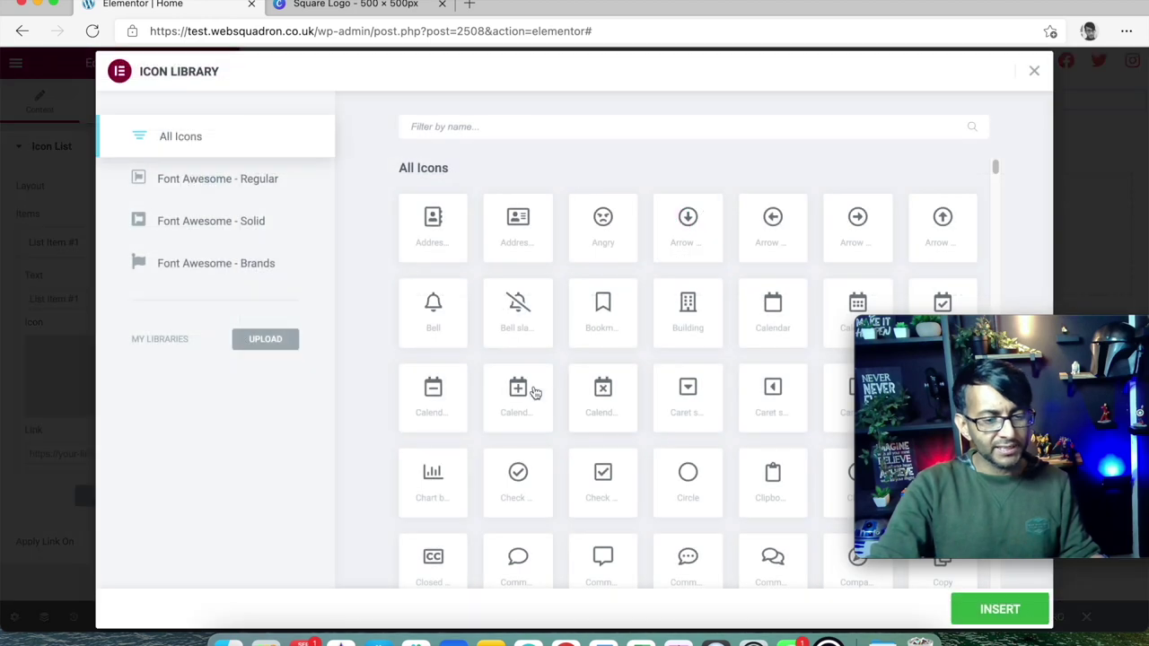
pyautogui.click(1034, 73)
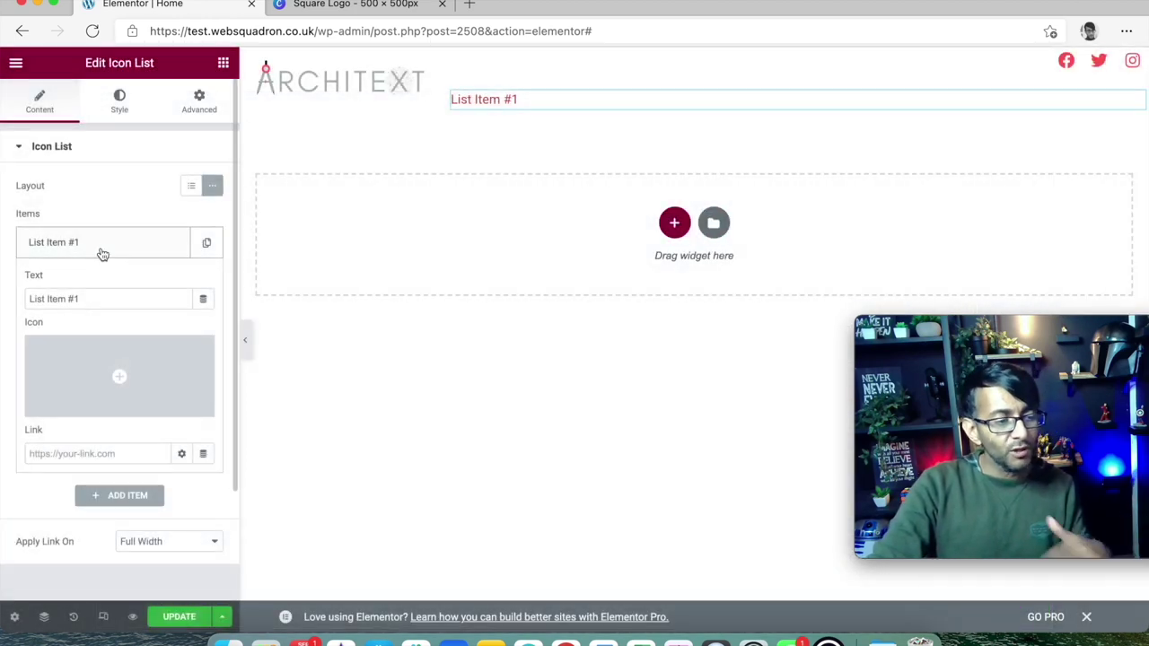
pyautogui.moveTo(111, 303); pyautogui.dragTo(0, 305)
pyautogui.write('Home')
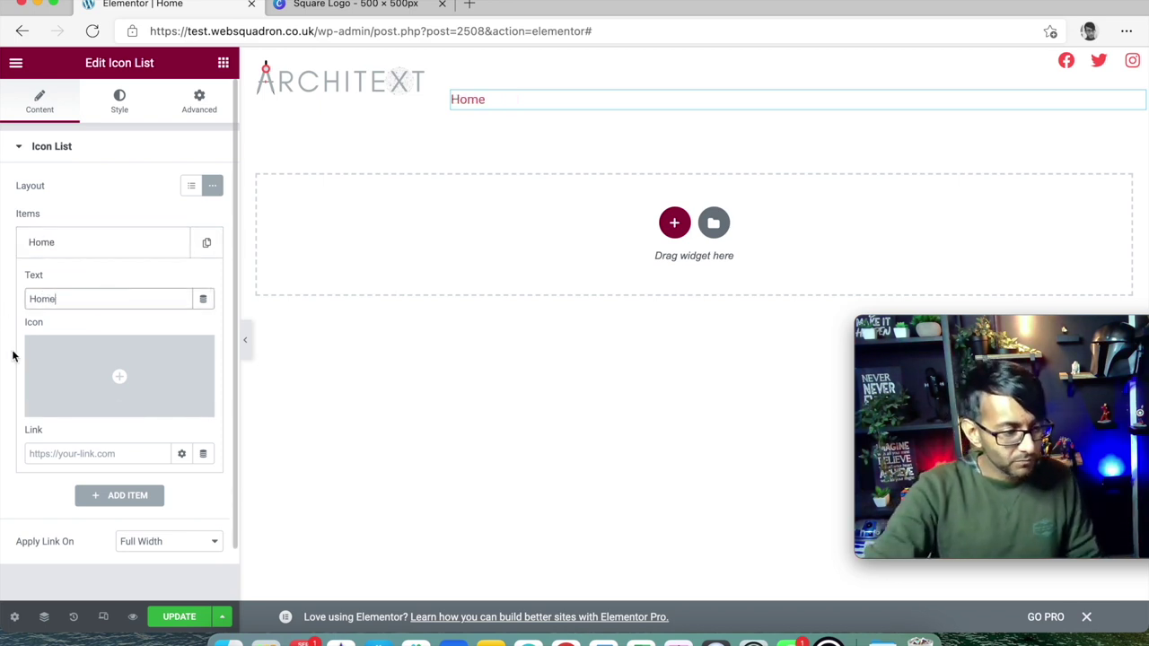
pyautogui.click(97, 455)
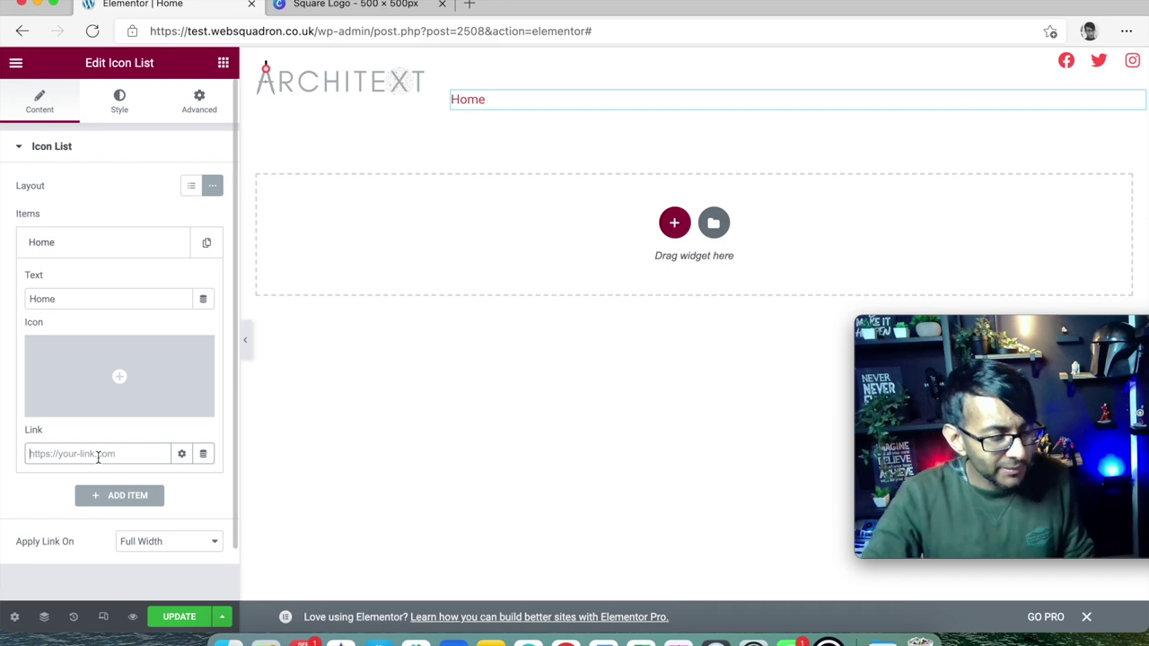
# - Align the icon list to the right of its column, with the divider switched off
pyautogui.click(117, 108)
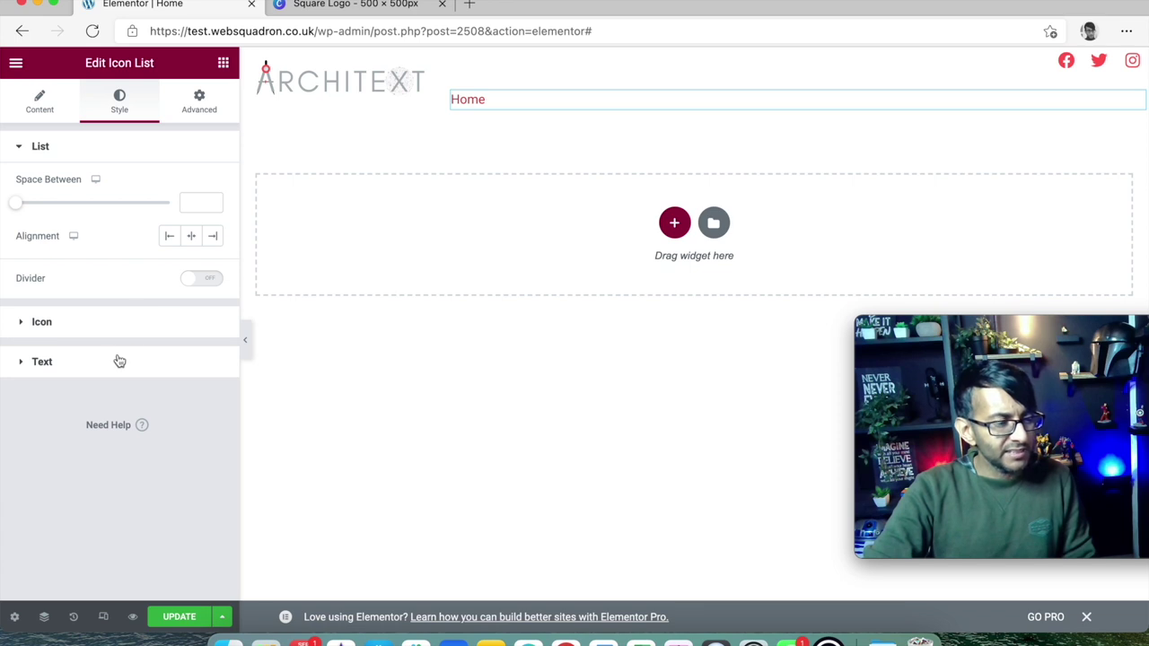
pyautogui.click(213, 236)
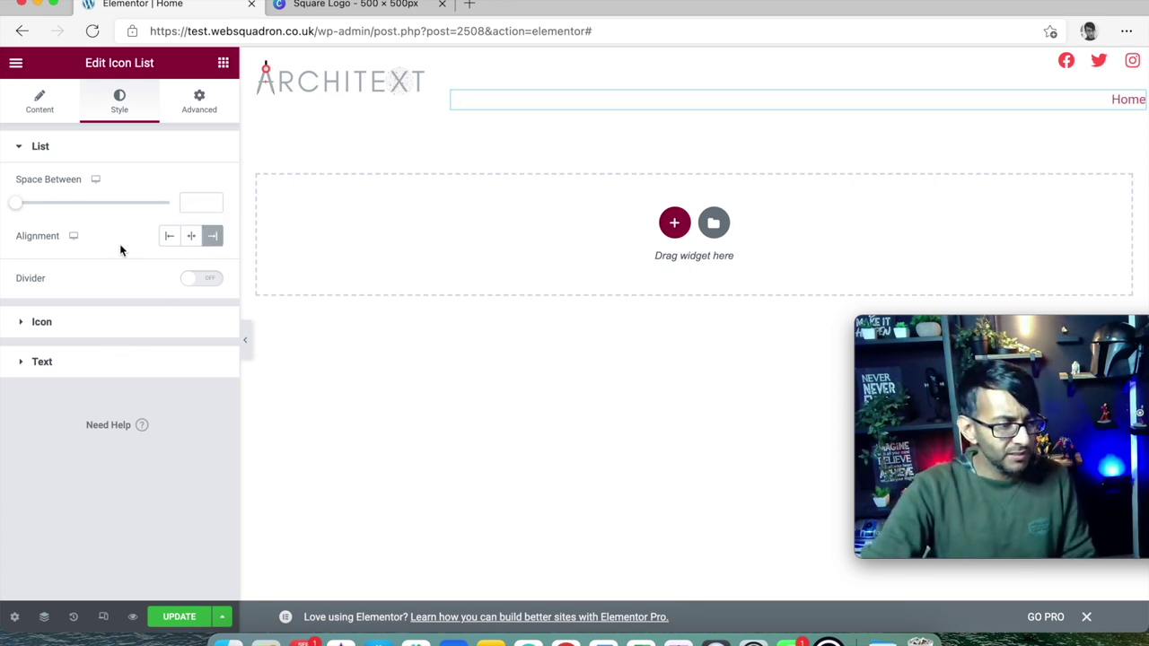
pyautogui.click(215, 281)
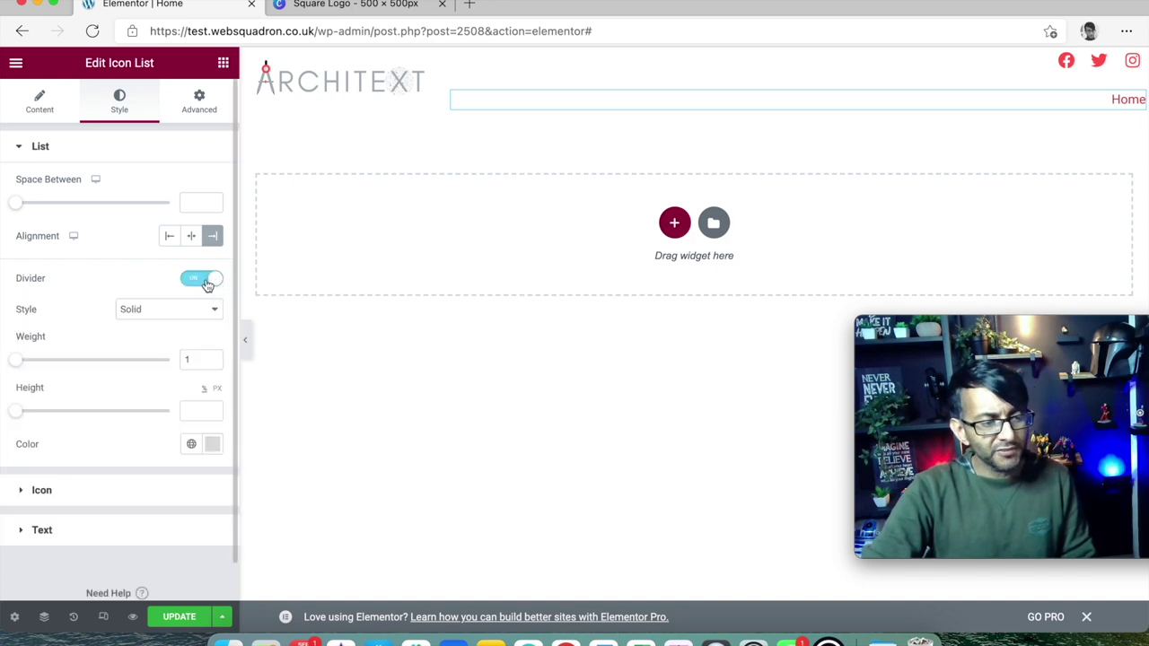
pyautogui.click(205, 282)
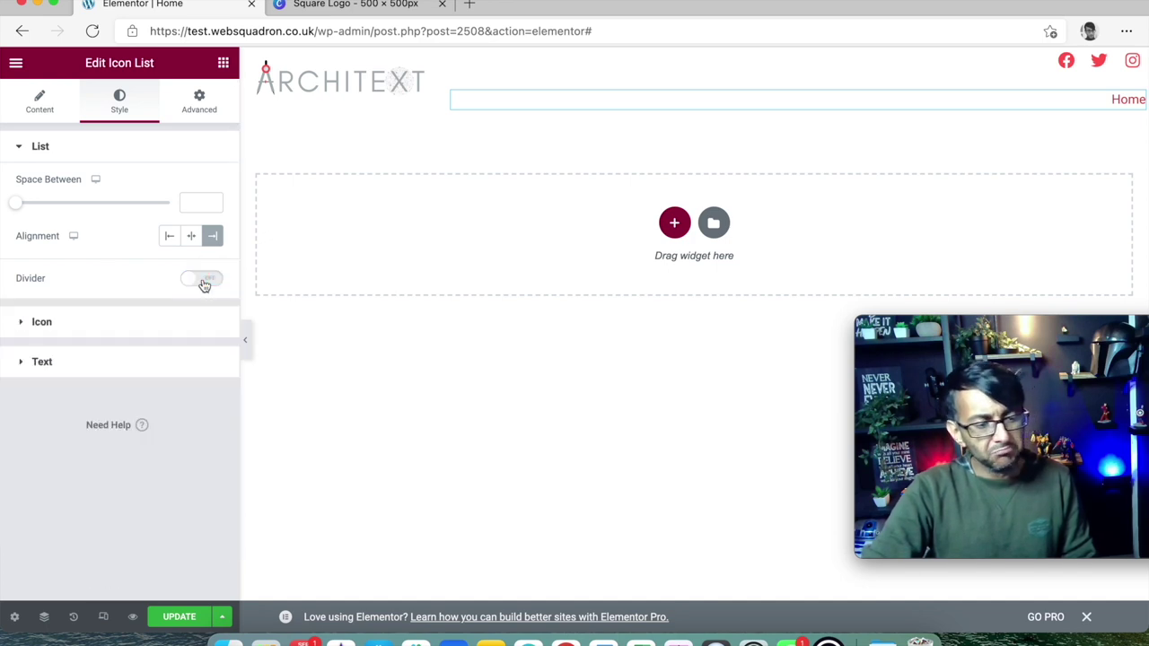
# - Set the list's text color to the global Text color
pyautogui.click(134, 362)
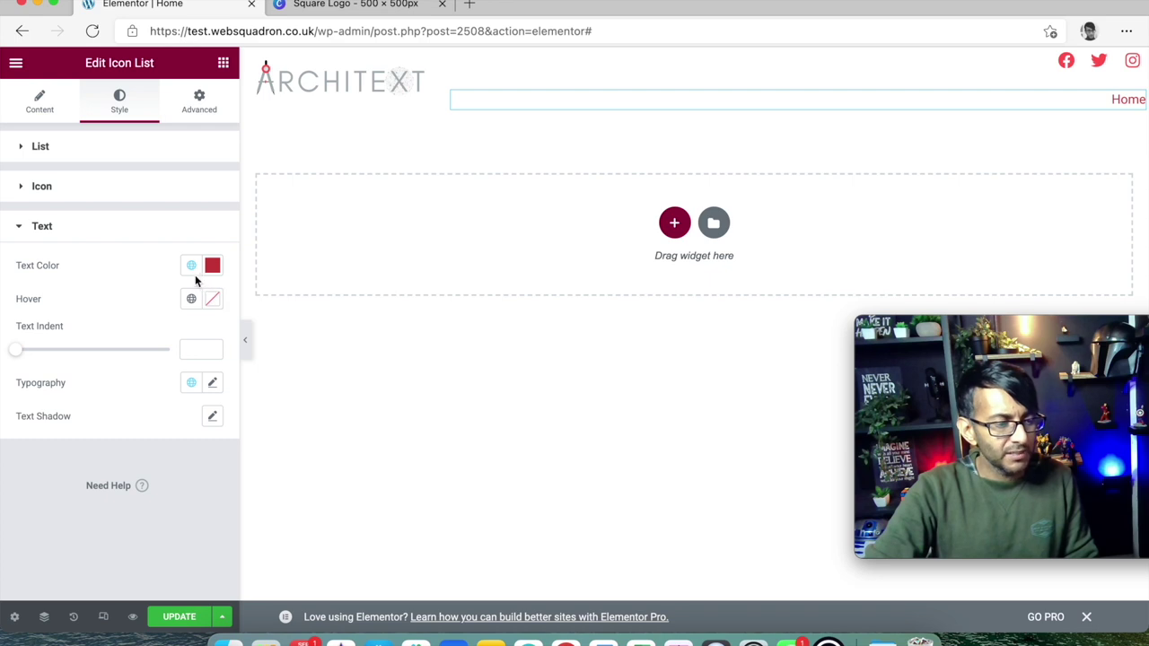
pyautogui.click(191, 265)
pyautogui.scroll(-1, 107, 462)
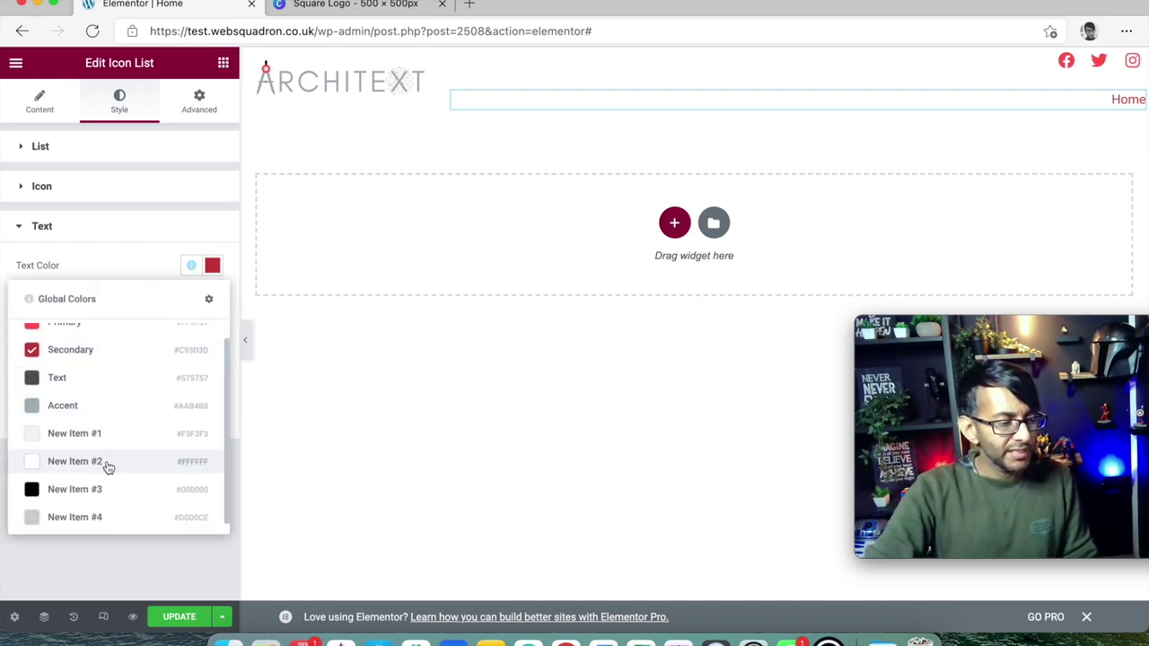
pyautogui.click(131, 382)
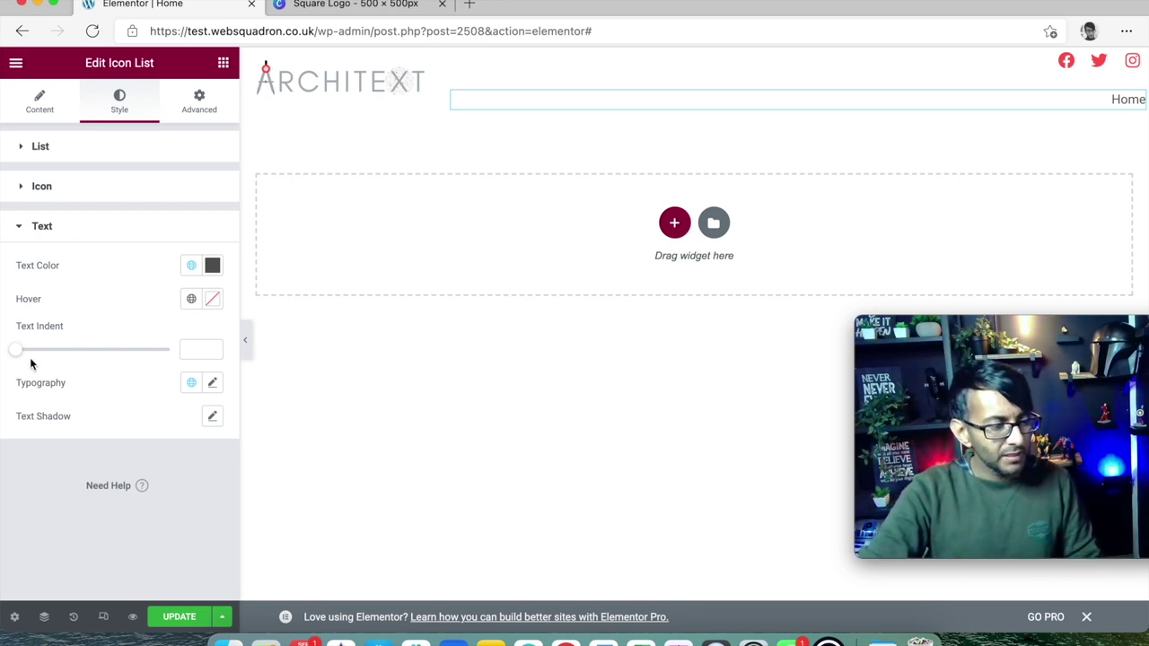
# - Set the list text's font family to Montserrat
pyautogui.click(213, 384)
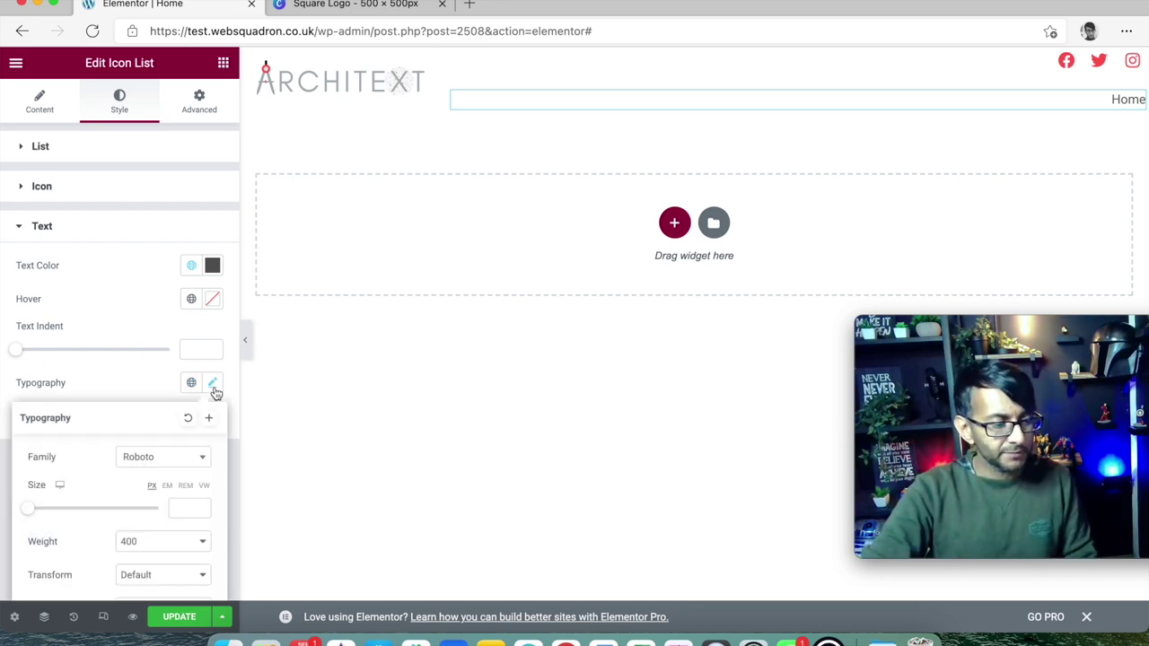
pyautogui.scroll(-1, 180, 422)
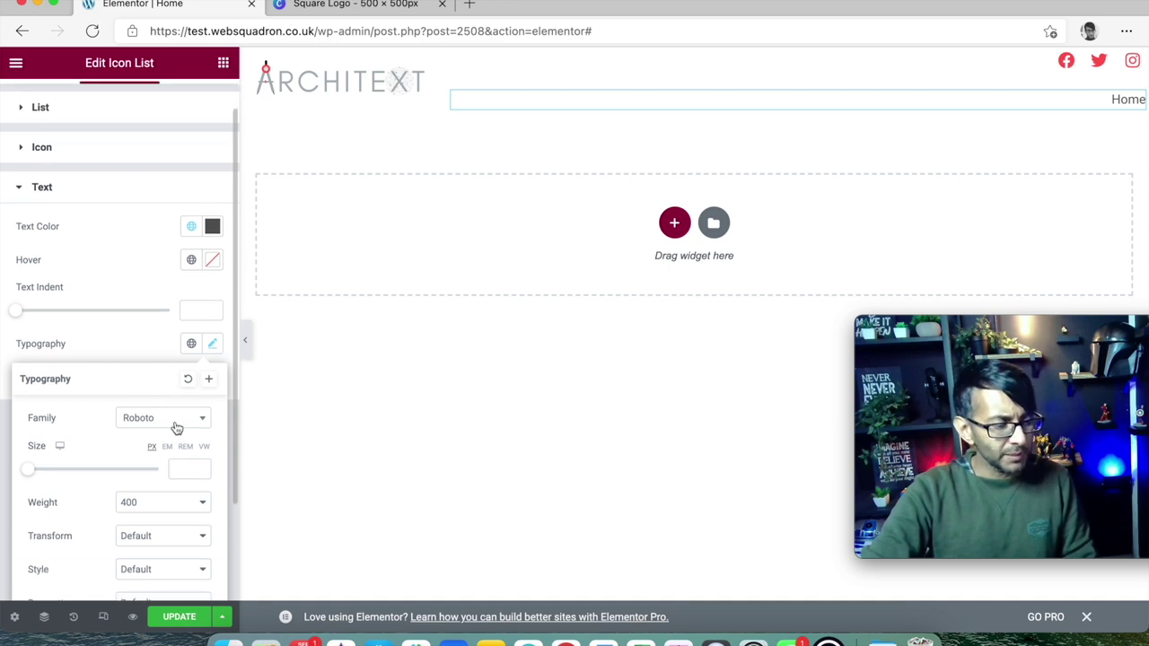
pyautogui.click(177, 428)
pyautogui.write('monts')
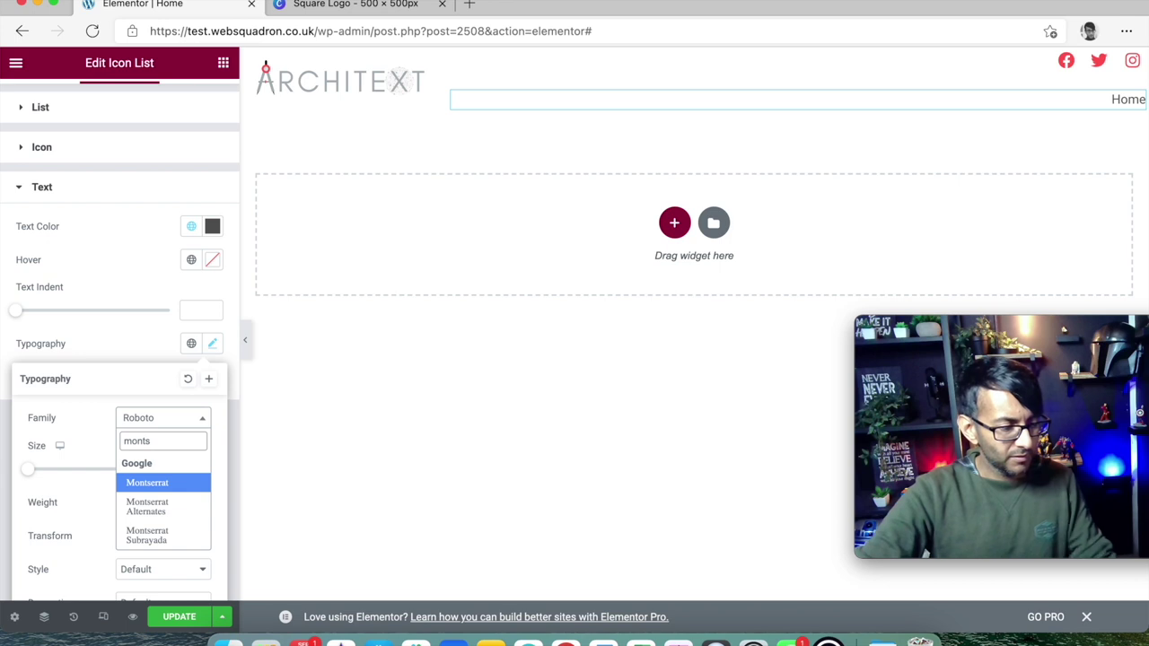
pyautogui.click(189, 483)
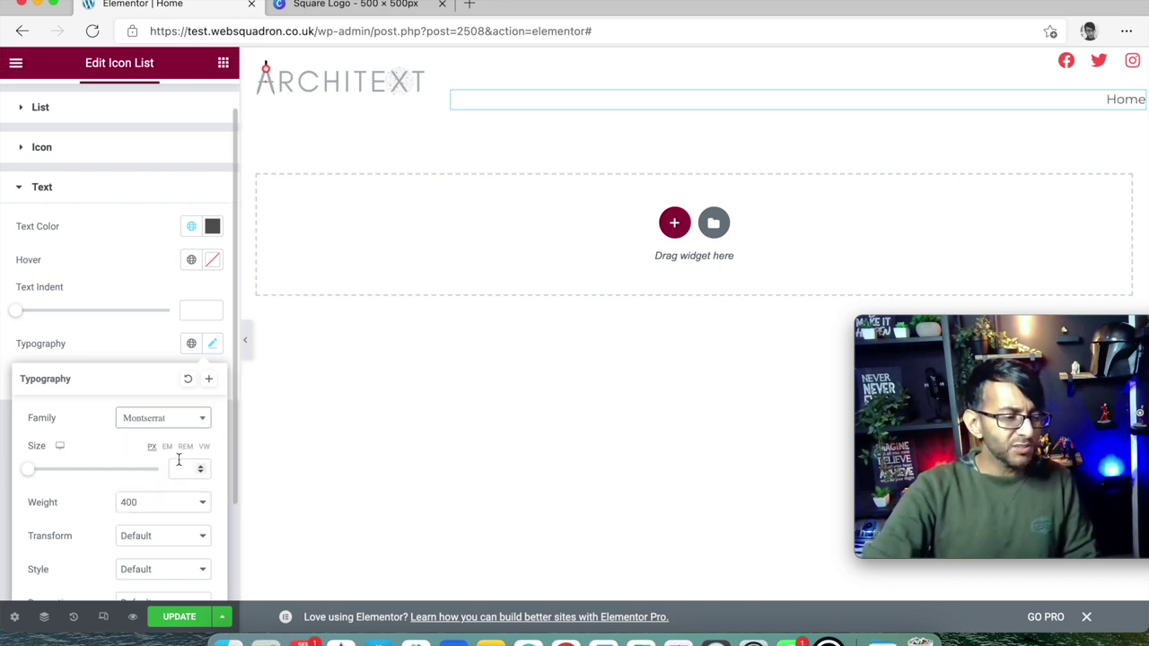
# - Switch the list text's size unit to EM and set the size to 1.4
pyautogui.moveTo(23, 476); pyautogui.dragTo(40, 476)
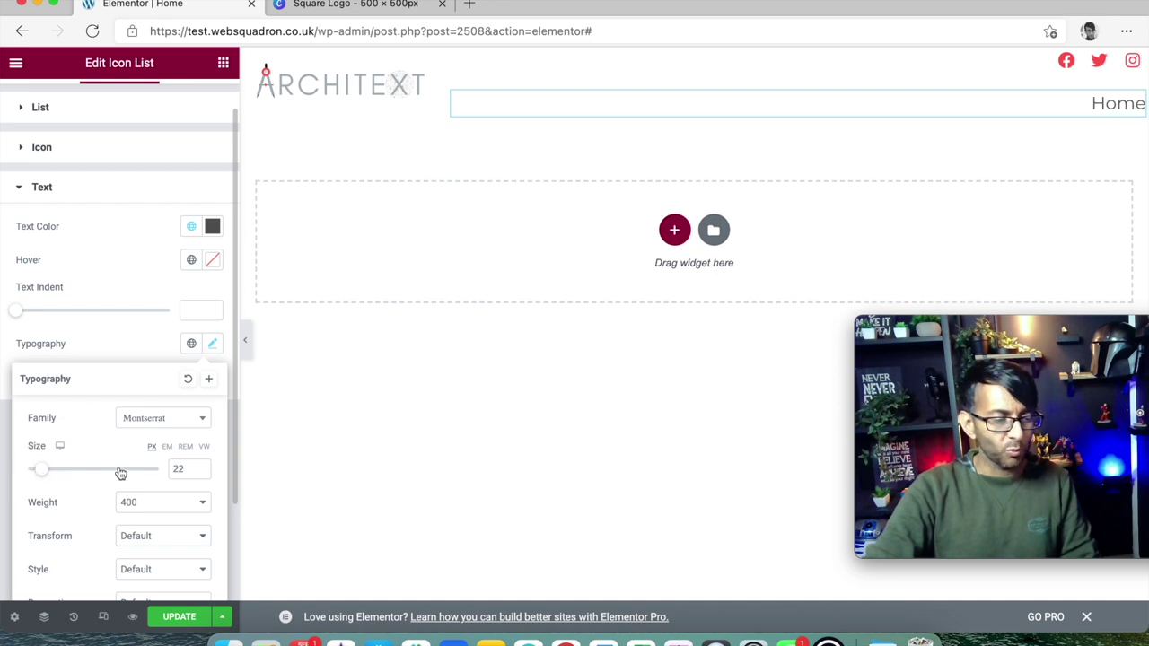
pyautogui.click(167, 446)
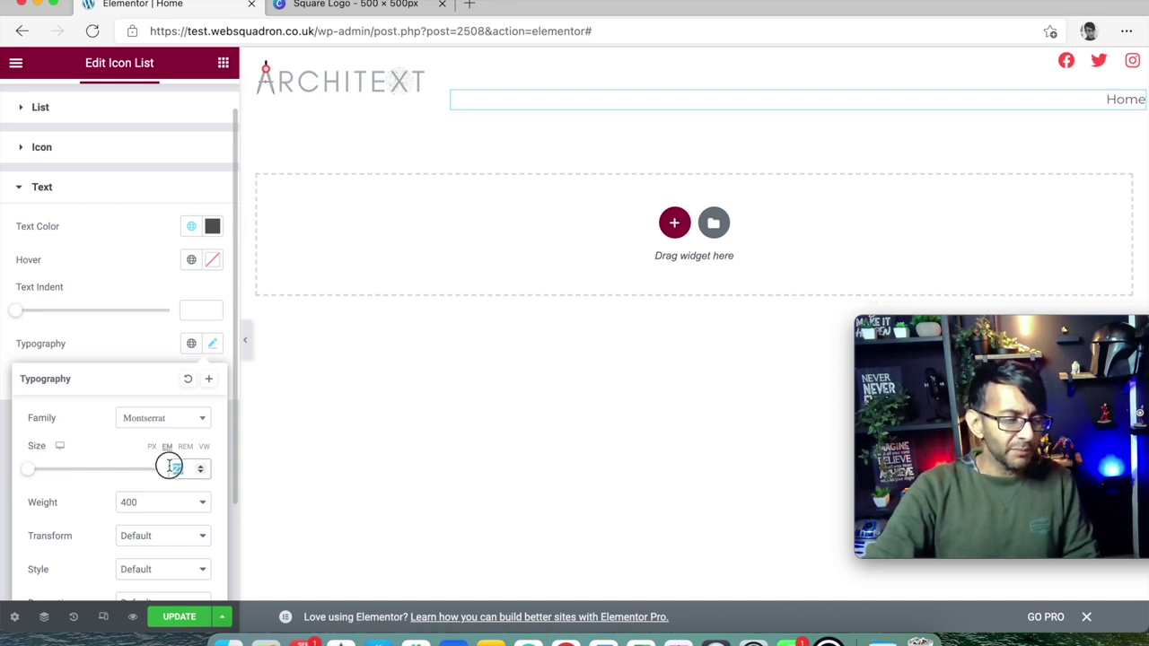
pyautogui.click(168, 466)
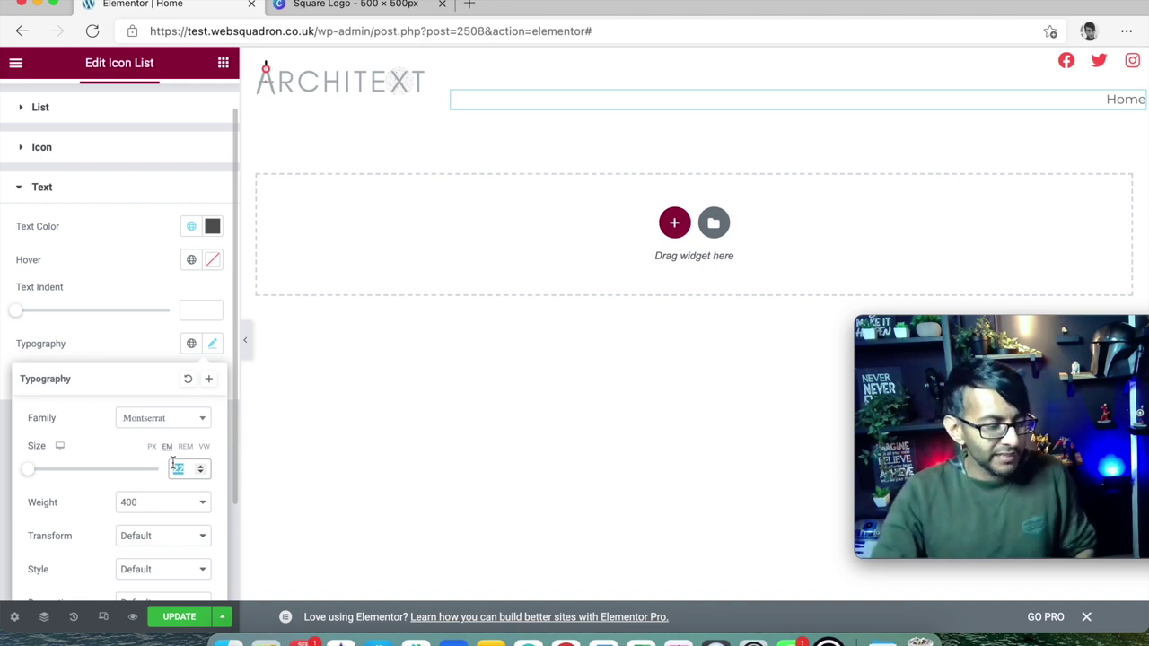
pyautogui.write('1')
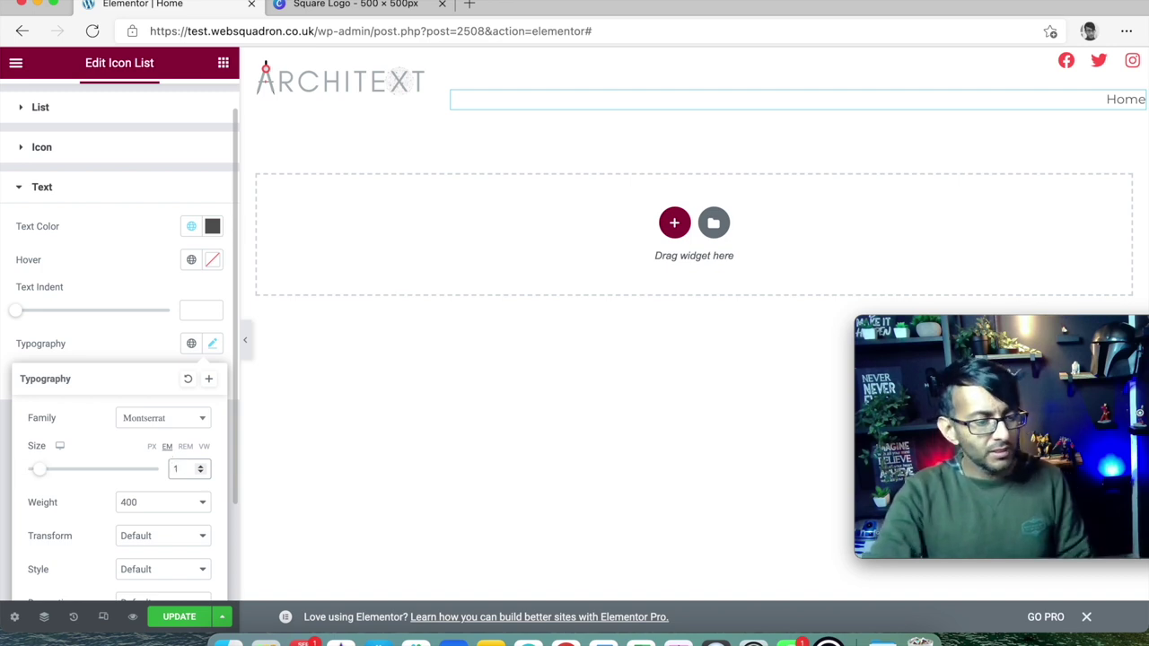
pyautogui.click(202, 465)
pyautogui.click(202, 465)
pyautogui.click(202, 465)
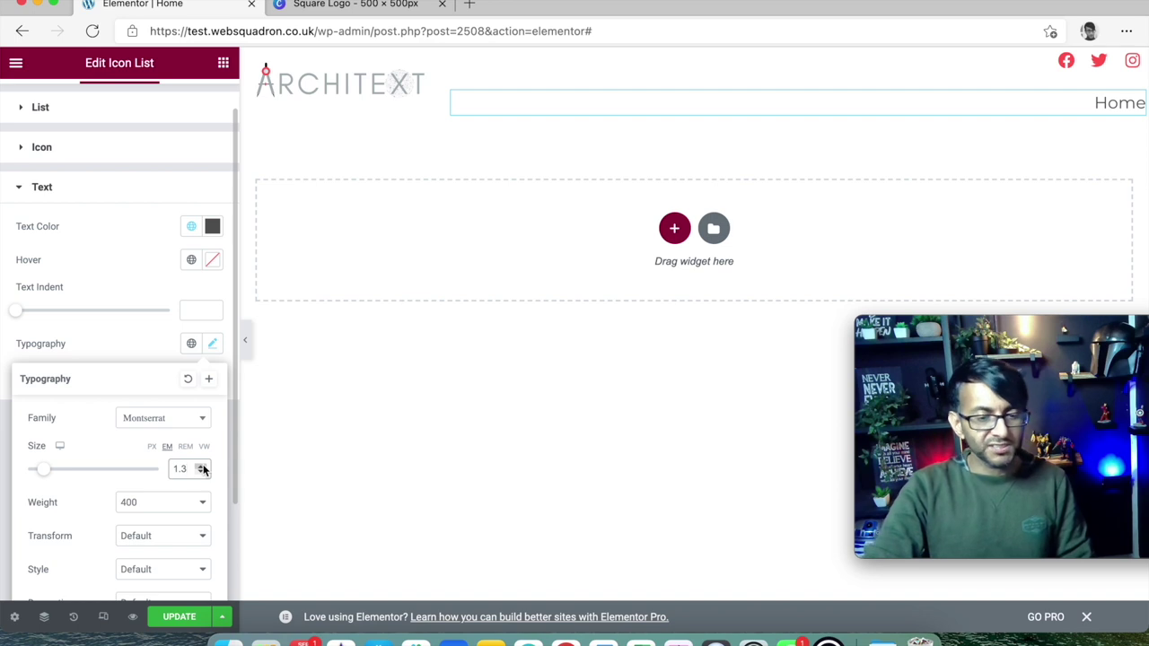
pyautogui.click(202, 466)
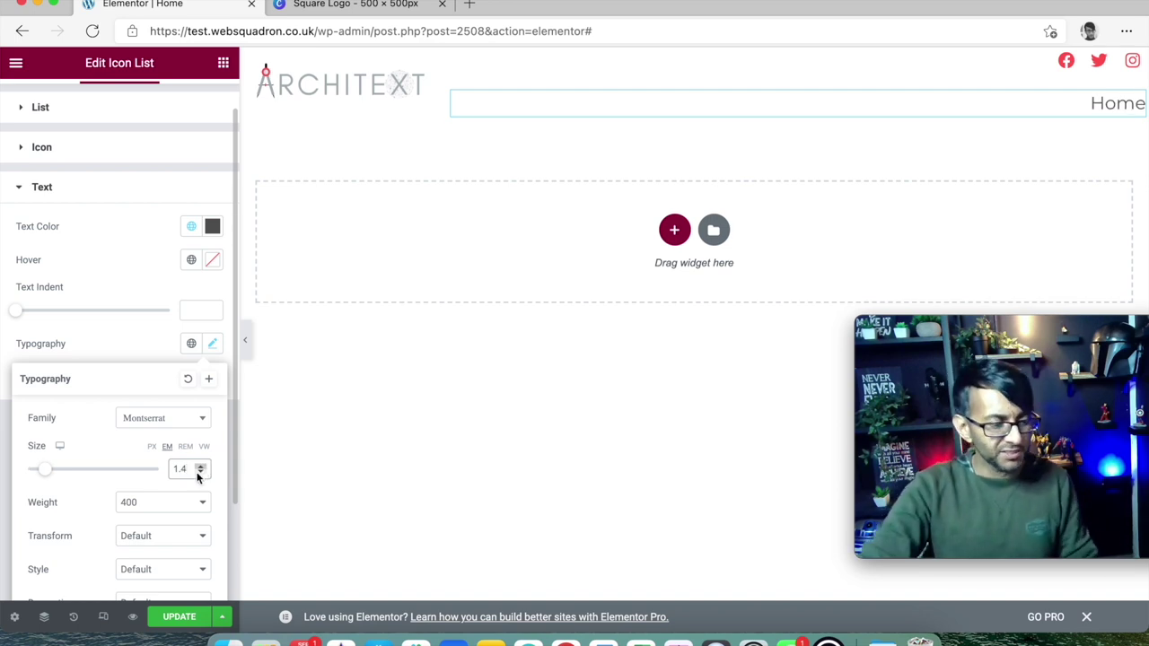
# - Try font weights 500, 100 and 900 on the icon list text
pyautogui.click(183, 501)
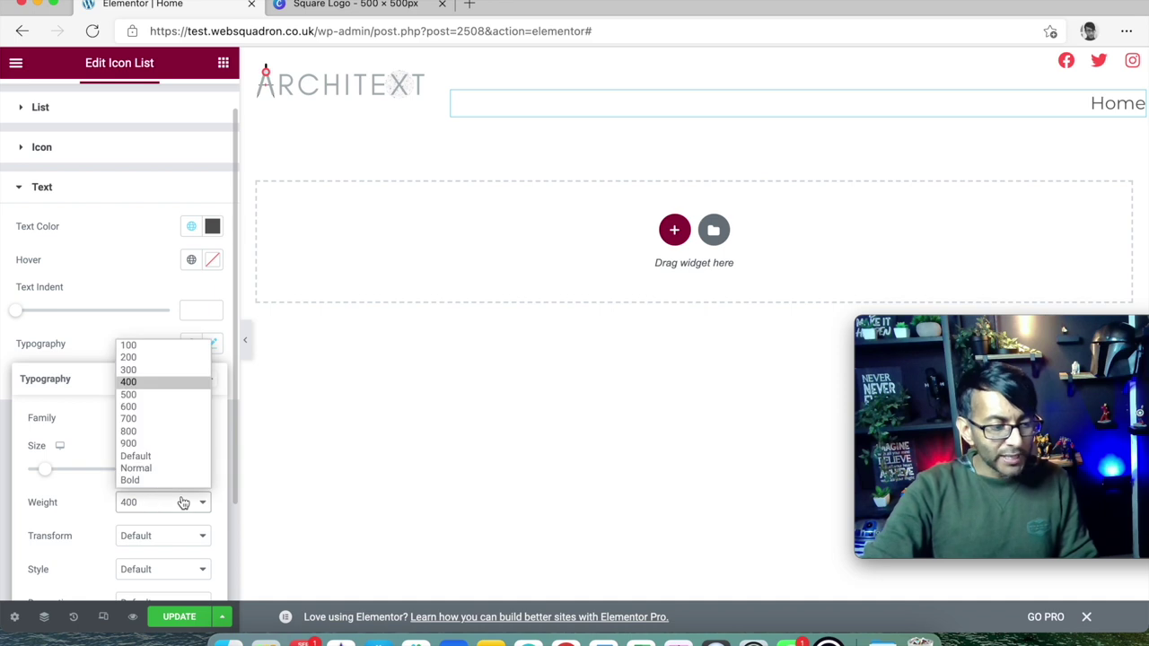
pyautogui.click(163, 395)
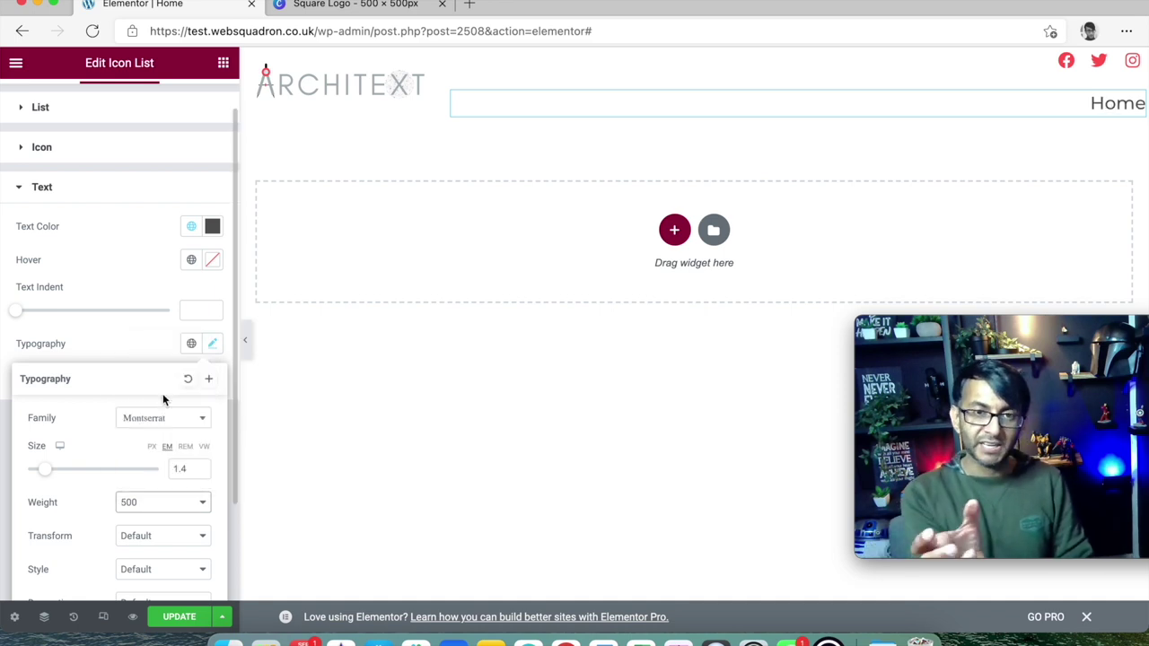
pyautogui.click(163, 500)
pyautogui.click(164, 345)
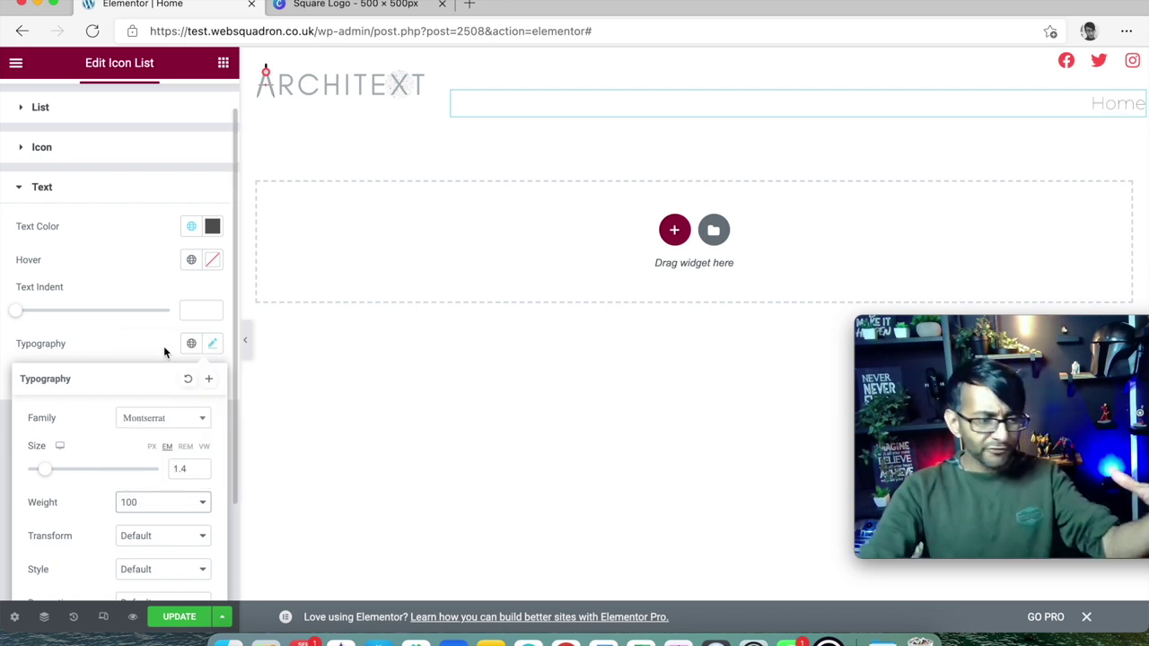
pyautogui.click(167, 510)
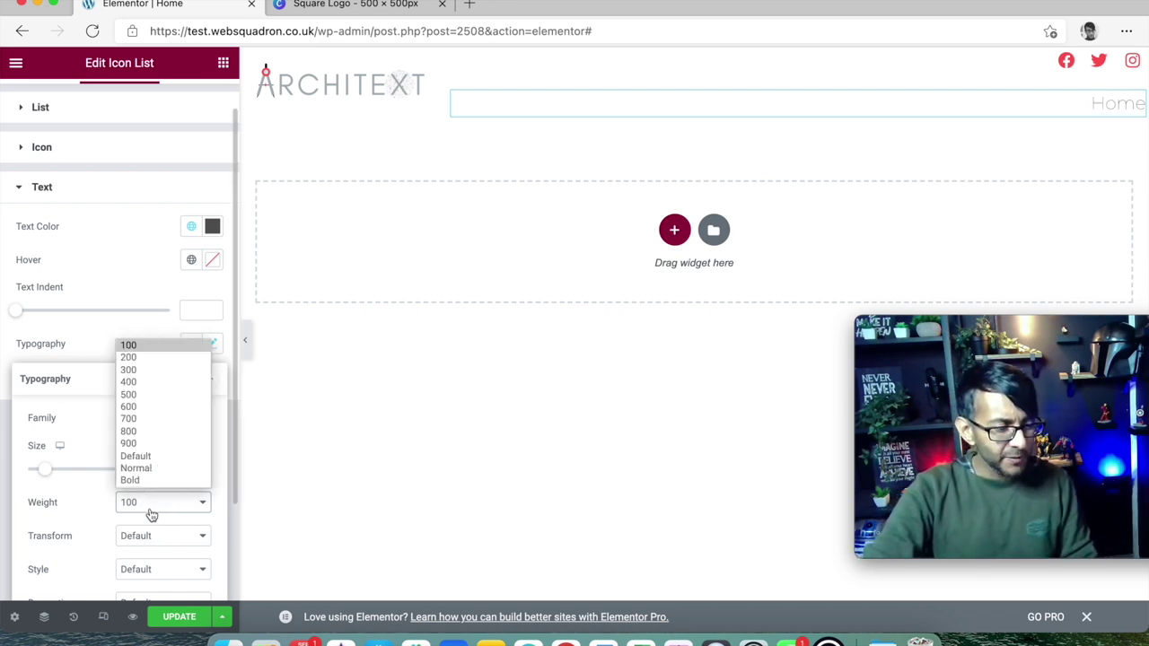
pyautogui.click(157, 444)
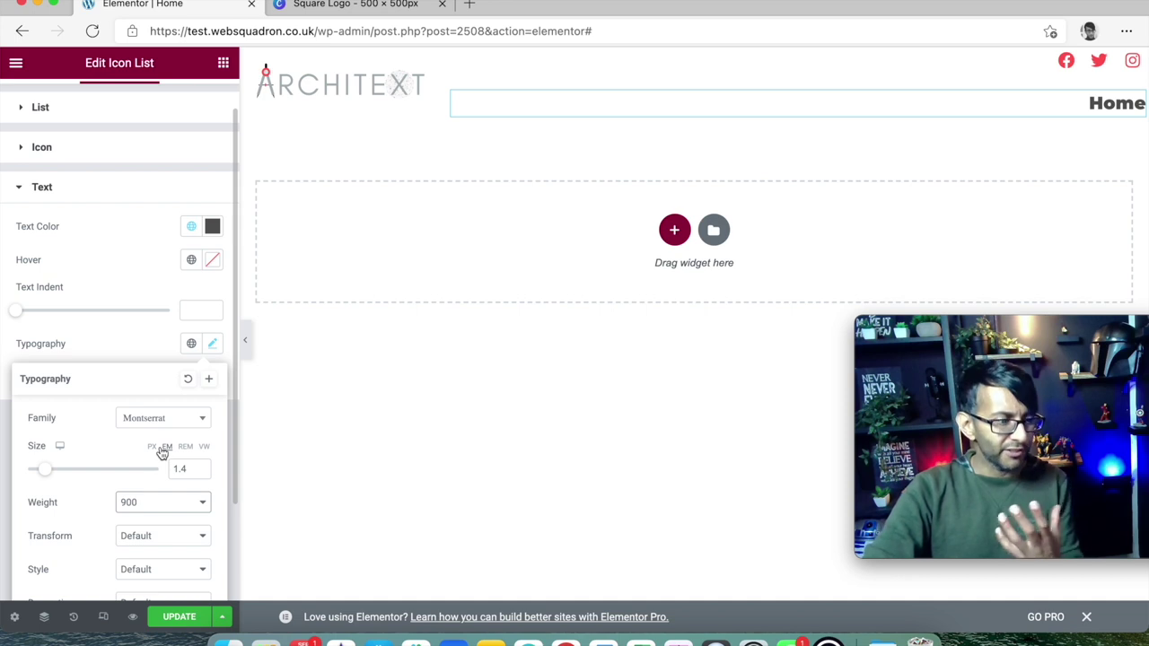
# - Set the icon list text's font weight to 500 and close the text settings
pyautogui.click(154, 503)
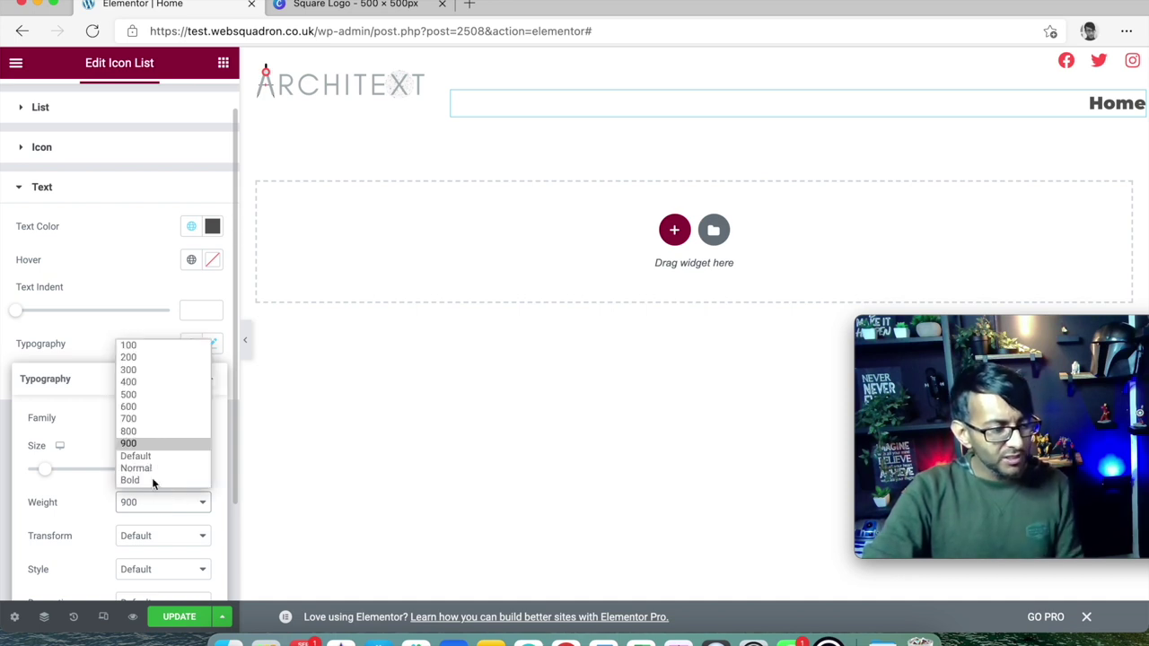
pyautogui.click(163, 399)
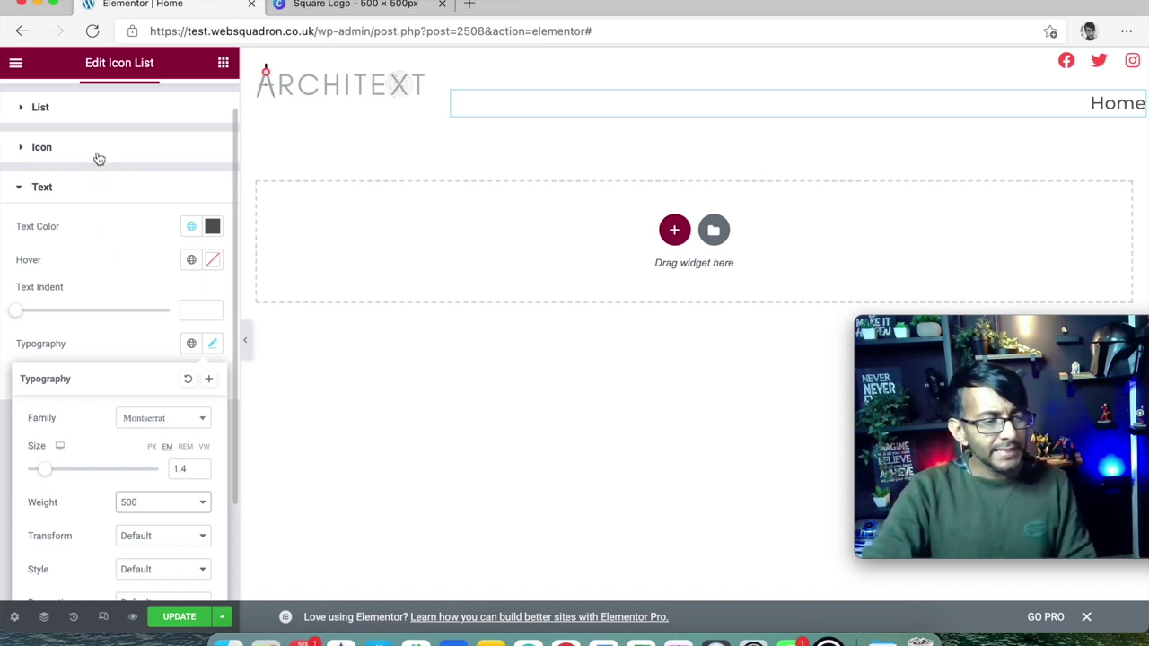
pyautogui.click(86, 190)
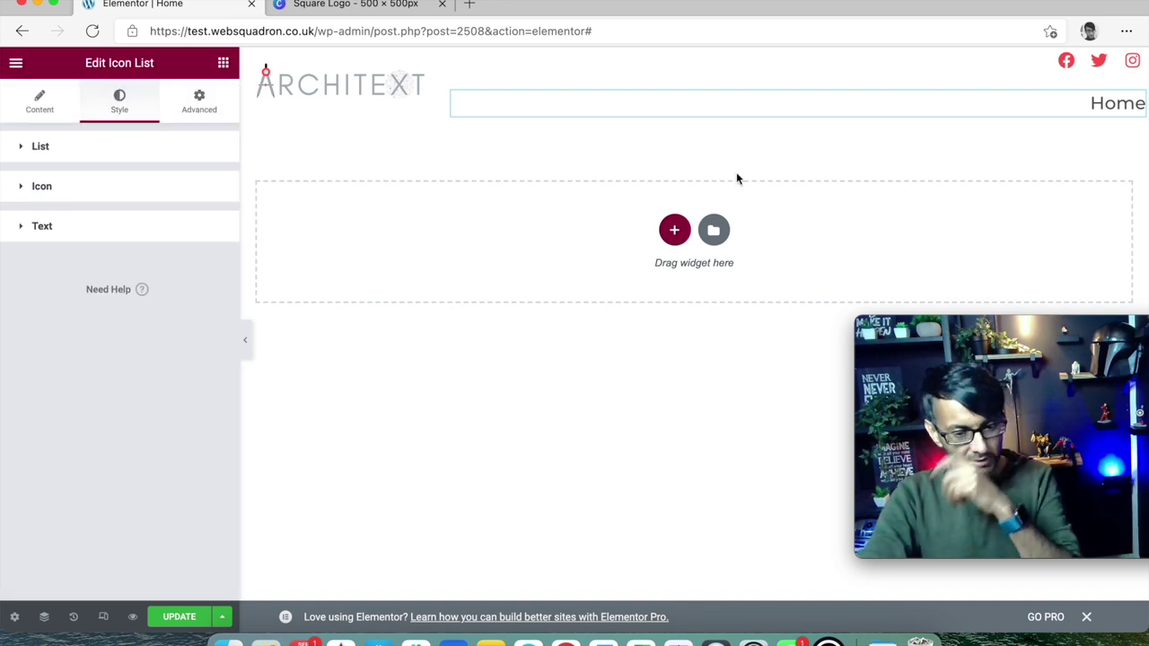
# - Set the list text's hover color to the global Primary color
pyautogui.click(65, 228)
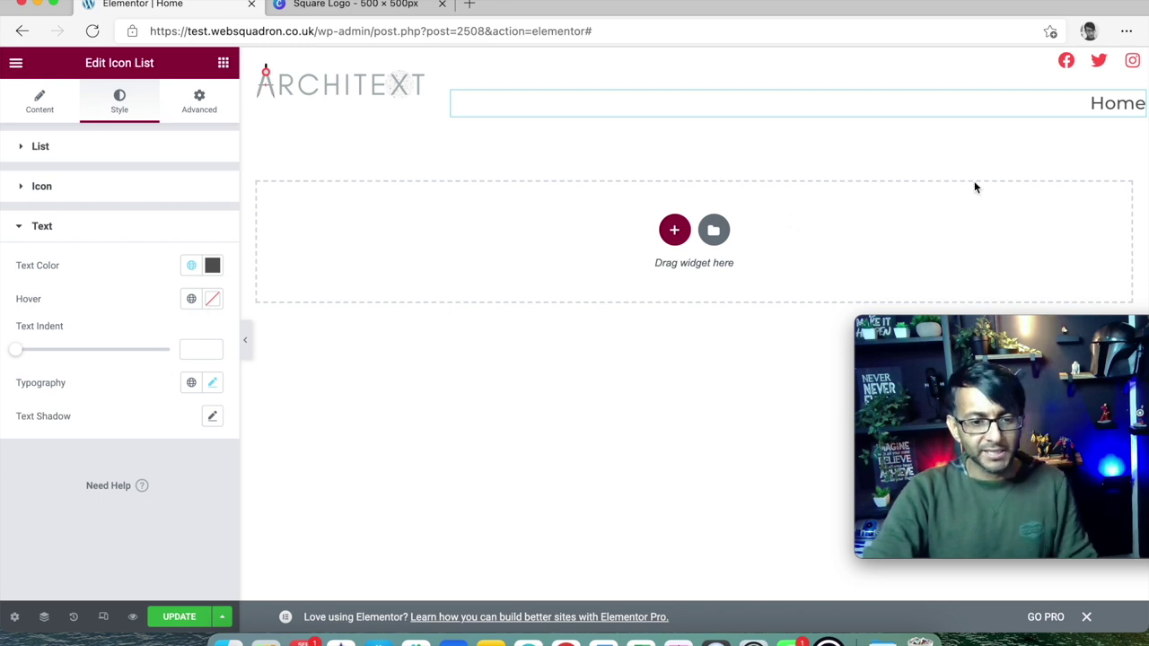
pyautogui.click(191, 298)
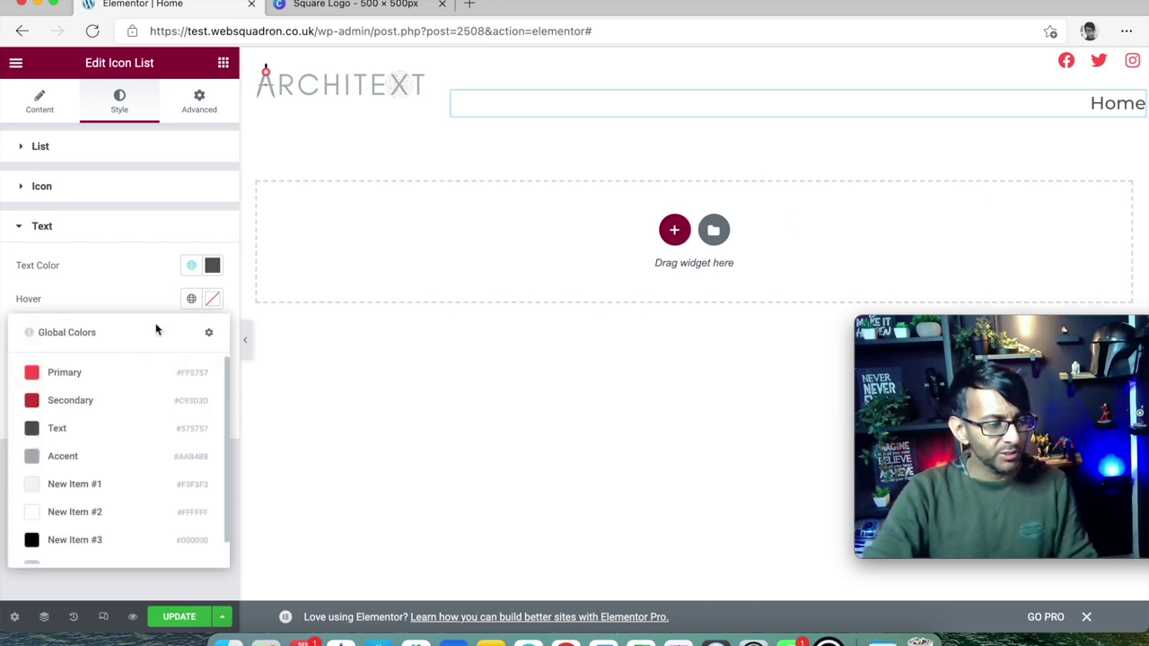
pyautogui.click(106, 369)
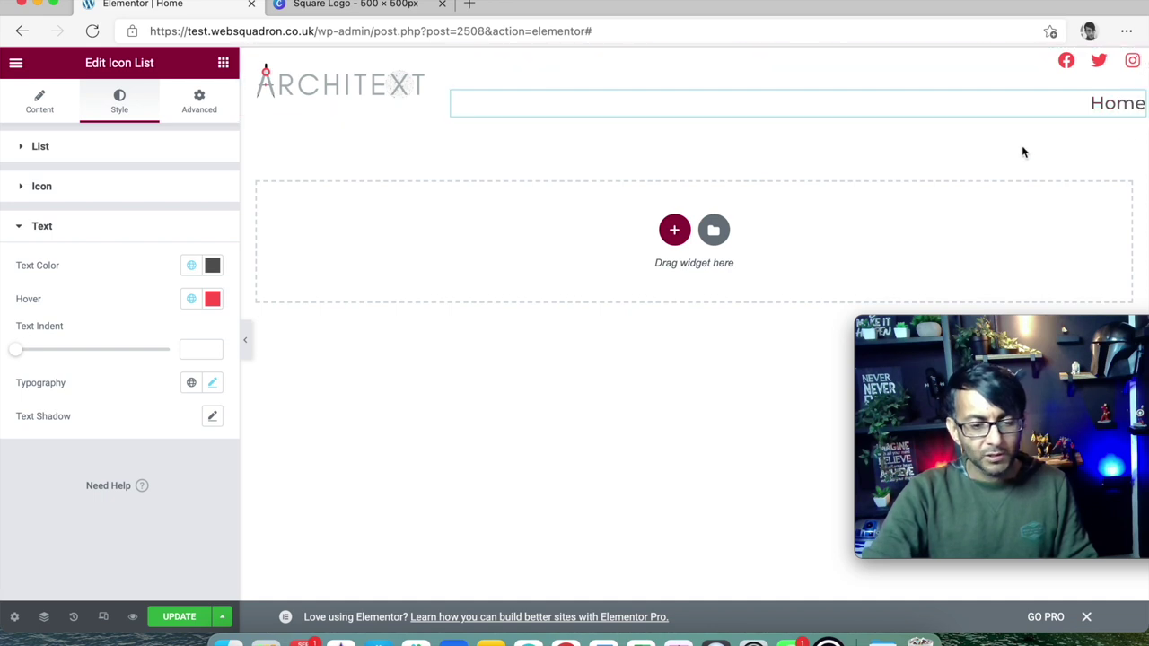
# - Set the list's text color to global Primary and its hover color to global Text
pyautogui.click(191, 265)
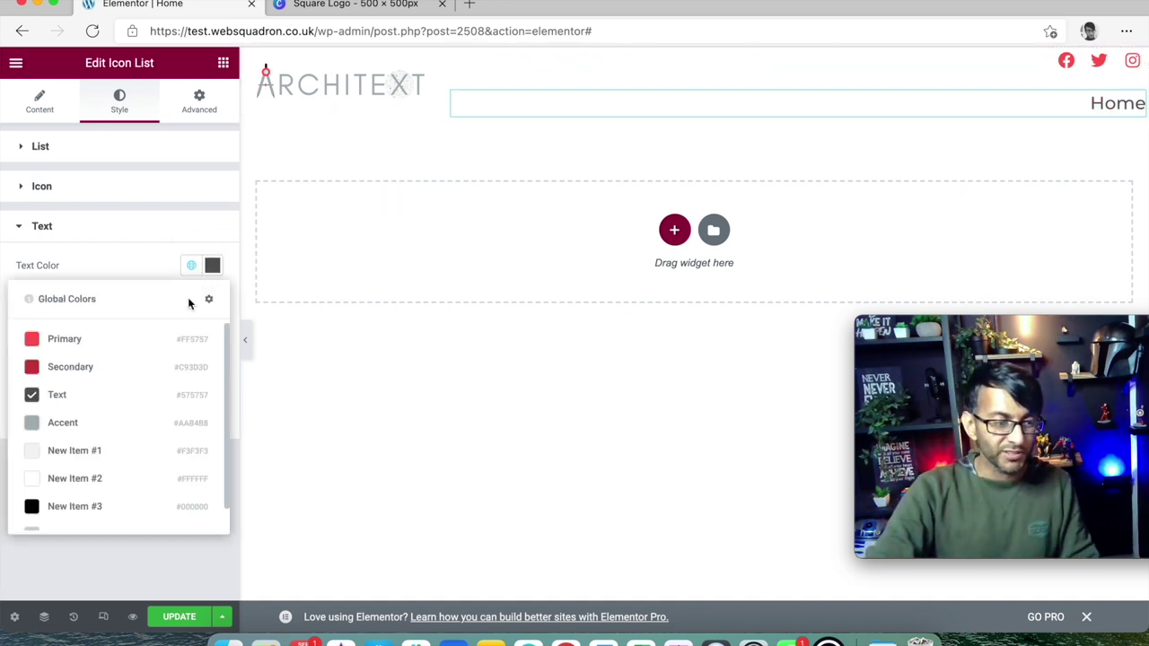
pyautogui.click(164, 354)
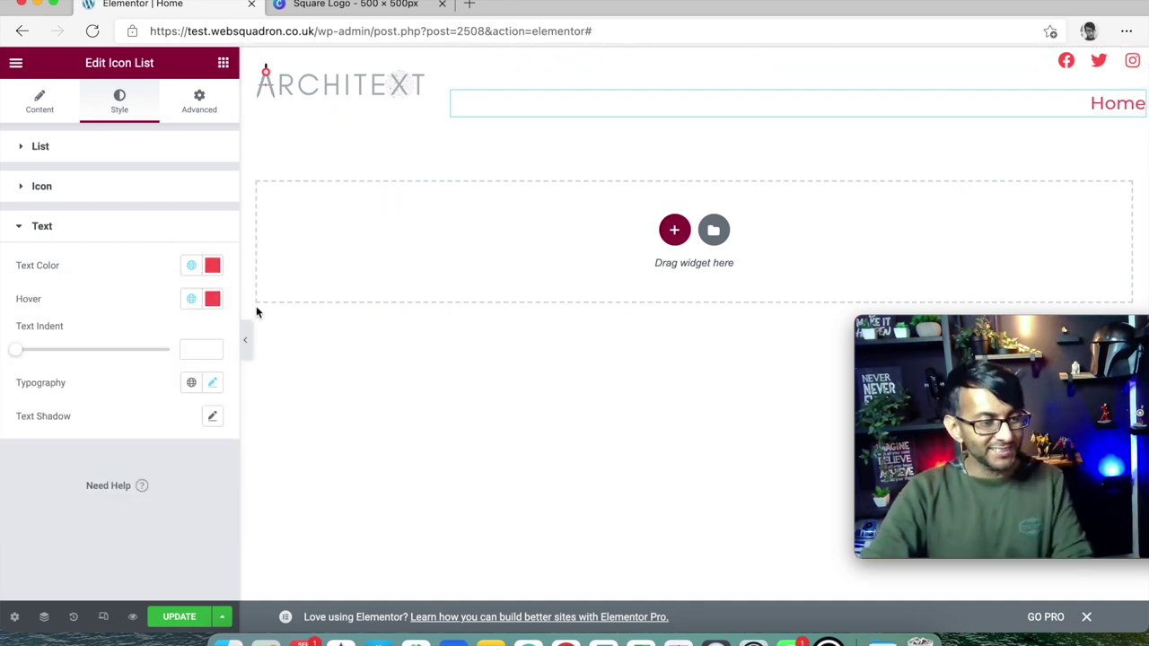
pyautogui.click(191, 299)
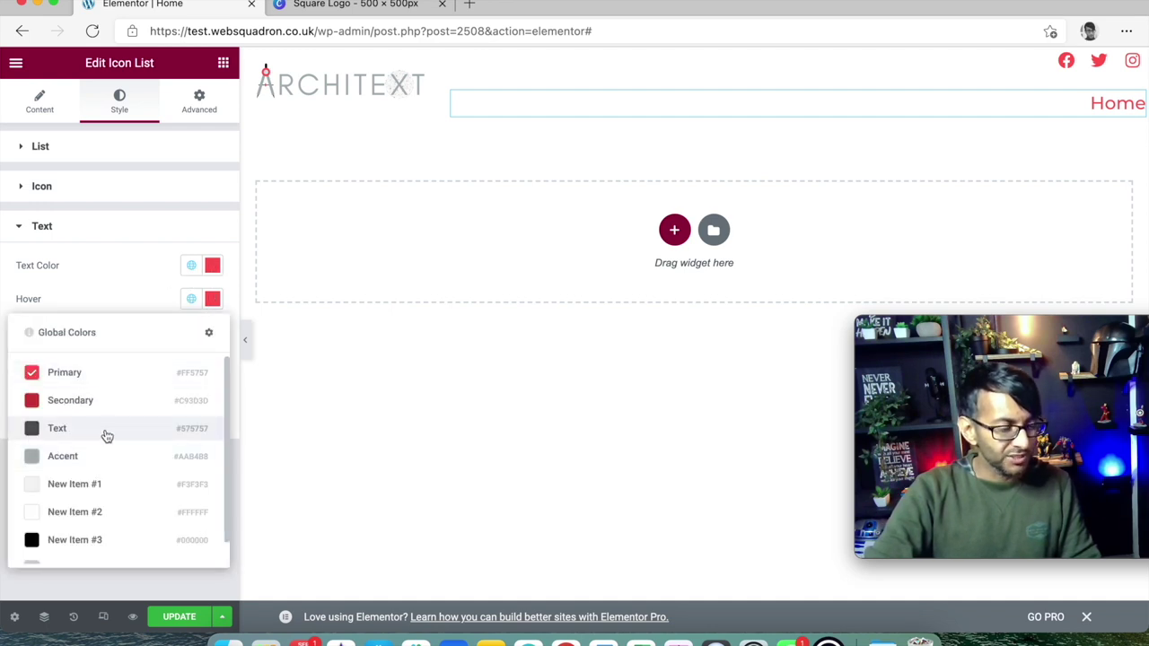
pyautogui.click(104, 430)
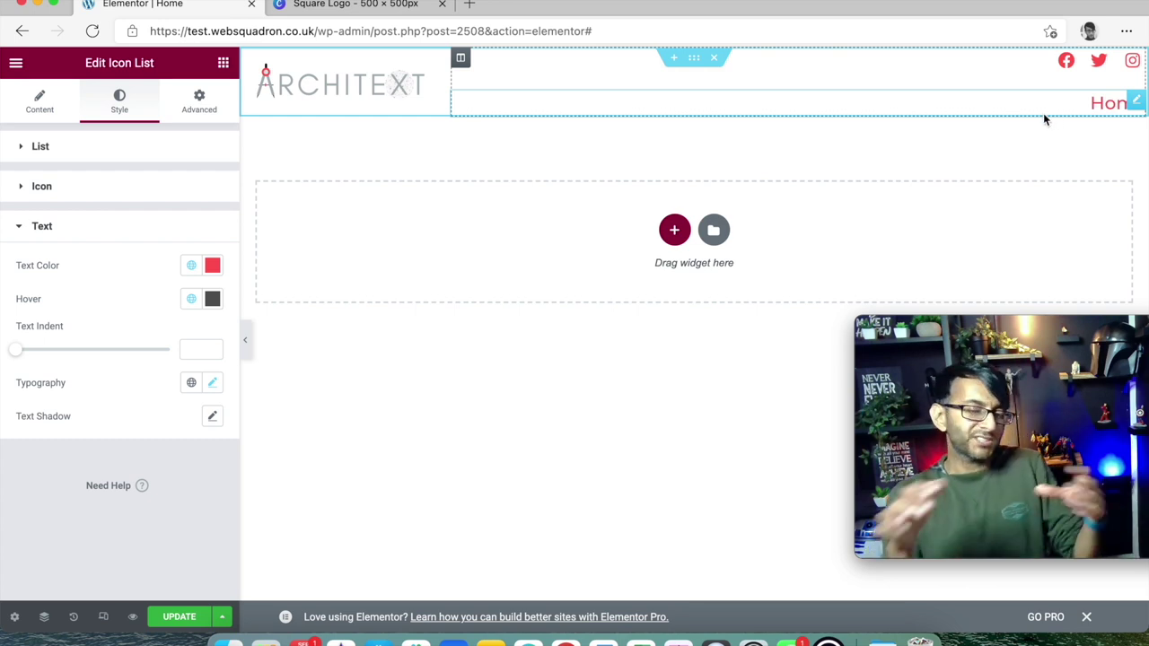
# - Duplicate the Home item of the icon list until there are five items
pyautogui.click(42, 106)
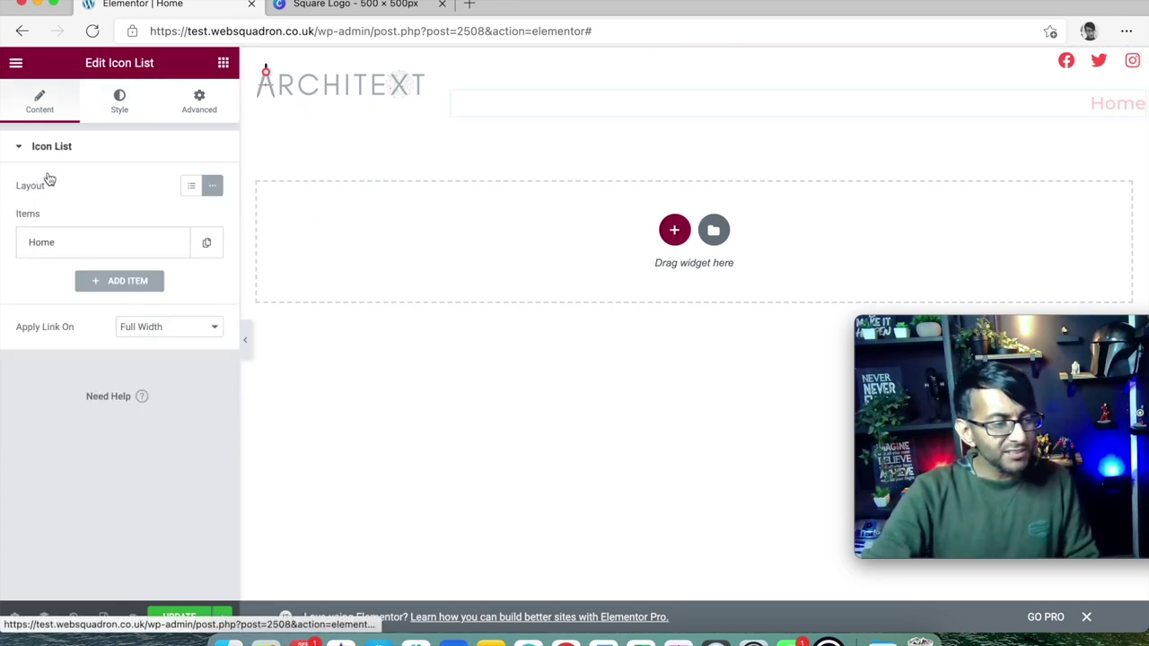
pyautogui.click(208, 245)
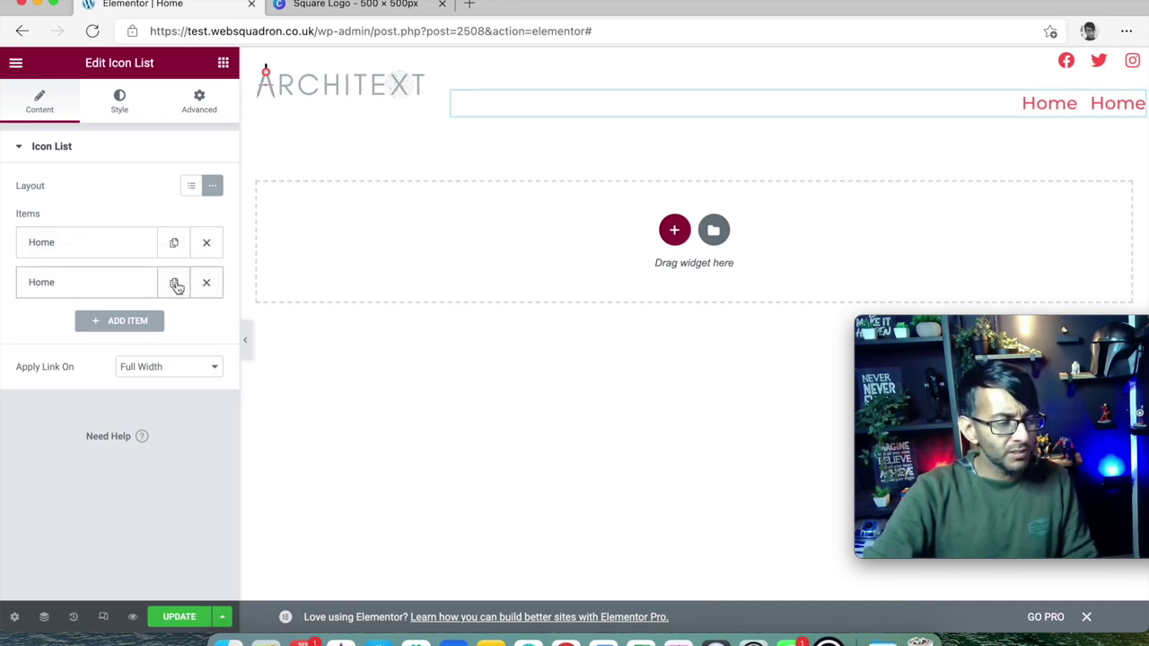
pyautogui.click(174, 284)
pyautogui.click(172, 324)
pyautogui.click(175, 362)
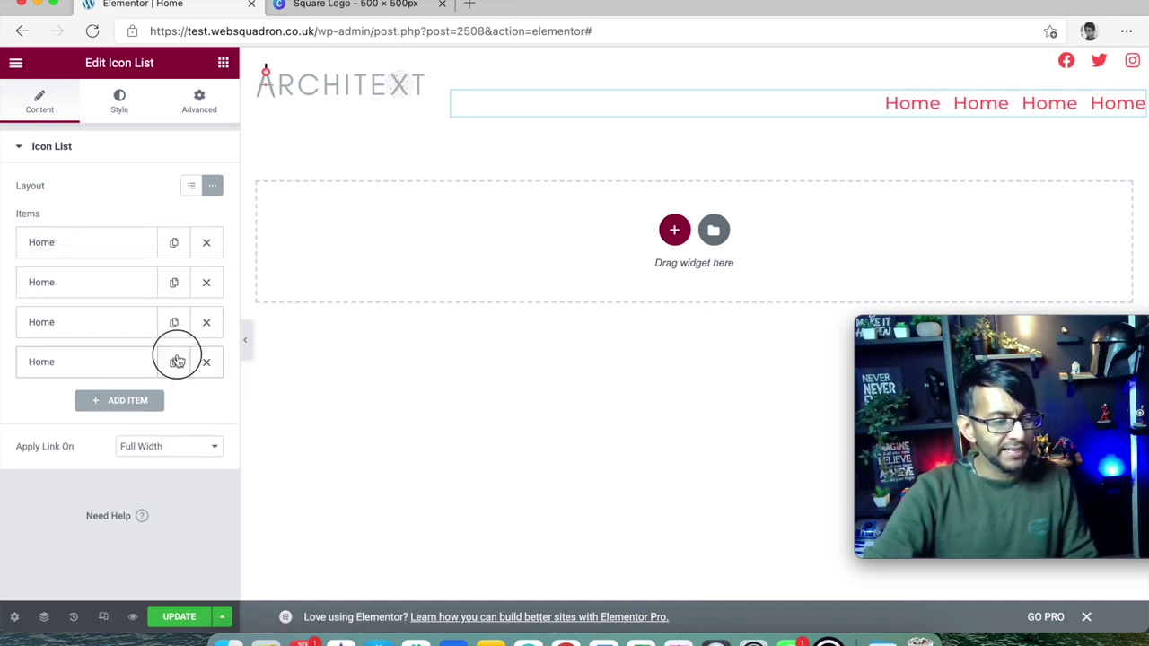
# - Rename the second item of the icon list to Services
pyautogui.click(116, 287)
pyautogui.moveTo(67, 339); pyautogui.dragTo(5, 329)
pyautogui.write('Services')
pyautogui.click(77, 289)
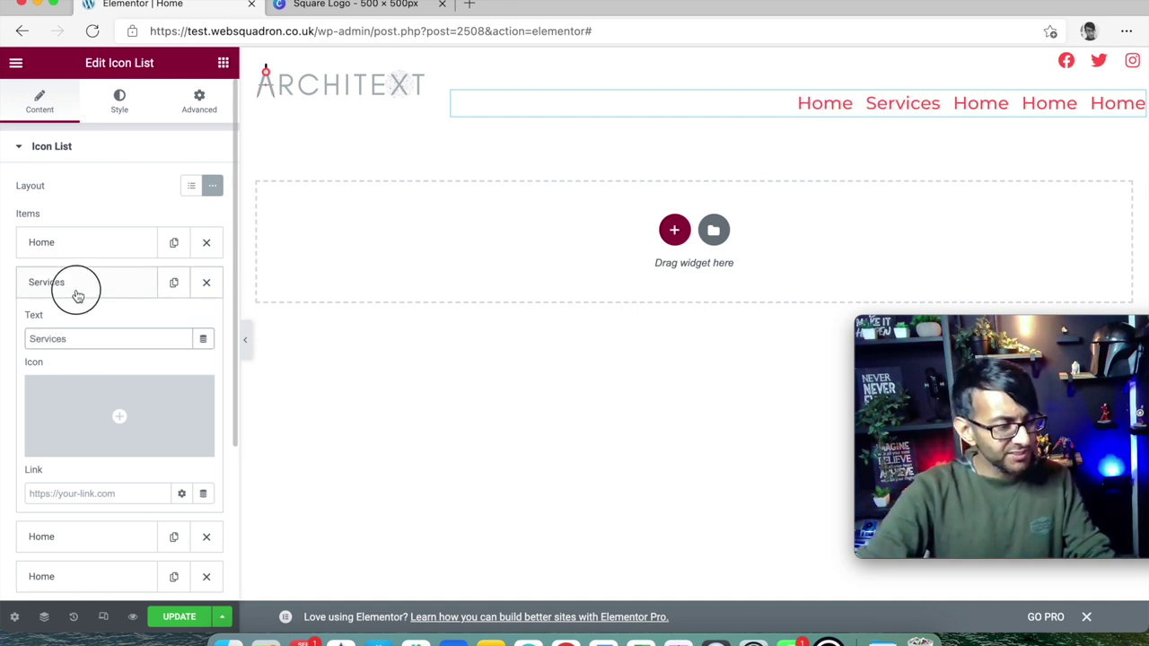
# - Rename the third item of the icon list to About
pyautogui.click(69, 320)
pyautogui.moveTo(79, 378); pyautogui.dragTo(4, 379)
pyautogui.write('About')
pyautogui.click(32, 316)
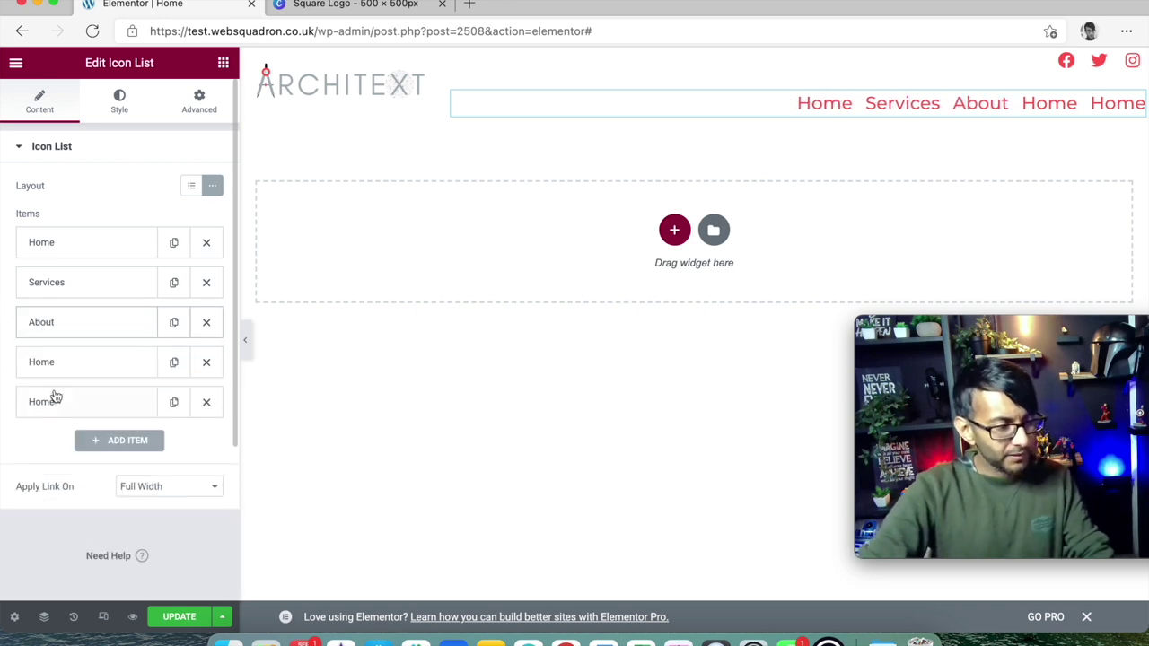
# - Rename the fourth item of the icon list to Reviews
pyautogui.click(62, 364)
pyautogui.moveTo(71, 415); pyautogui.dragTo(10, 410)
pyautogui.write('Reviews')
pyautogui.click(113, 363)
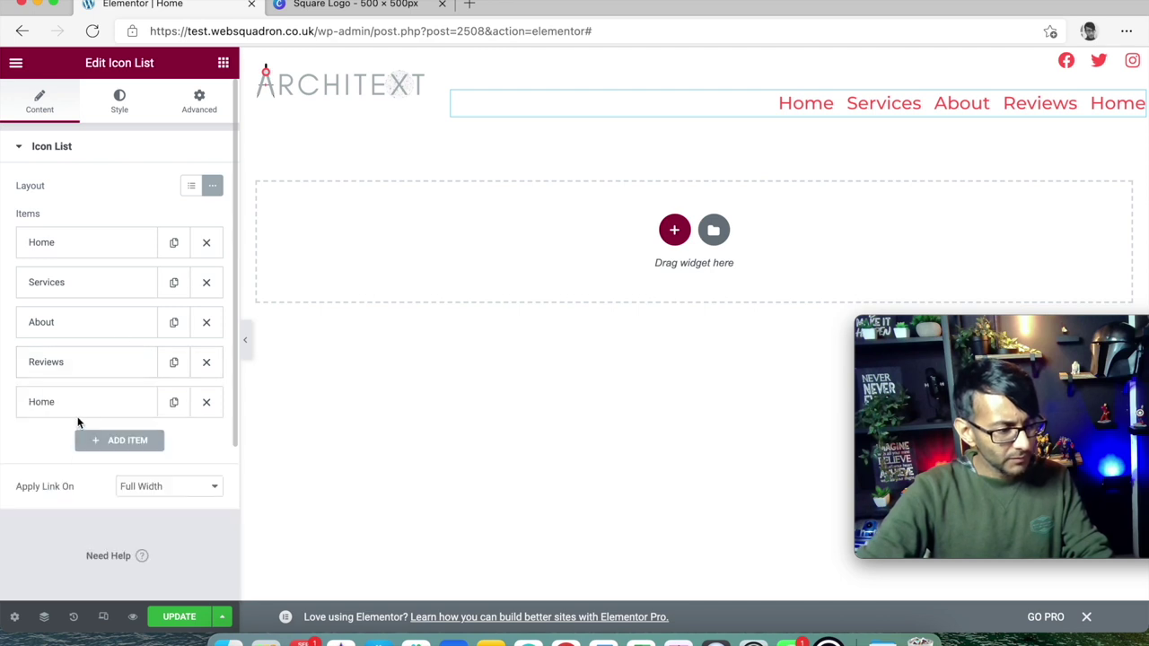
# - Rename the fifth item of the icon list to Contact and update the page
pyautogui.click(77, 410)
pyautogui.moveTo(72, 457); pyautogui.dragTo(8, 441)
pyautogui.write('Contact')
pyautogui.click(181, 618)
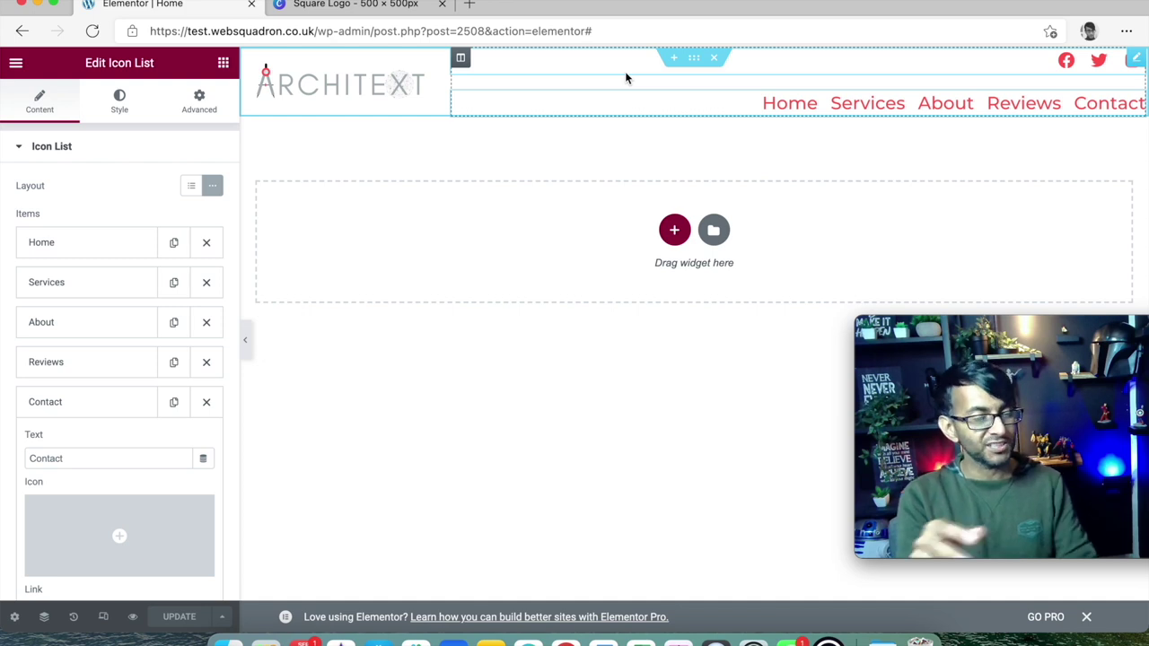
# - Open the Navigator below the header and examine the section, its two columns and the widgets inside them
pyautogui.click(43, 620)
pyautogui.moveTo(1048, 149); pyautogui.dragTo(375, 153)
pyautogui.click(349, 181)
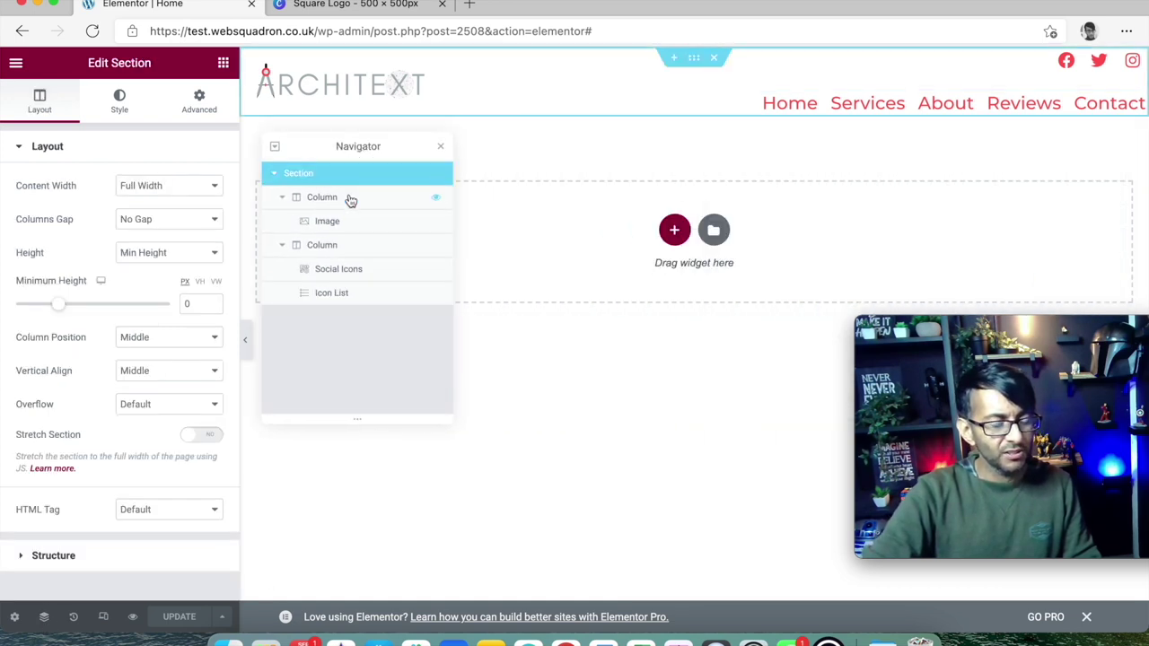
pyautogui.click(349, 197)
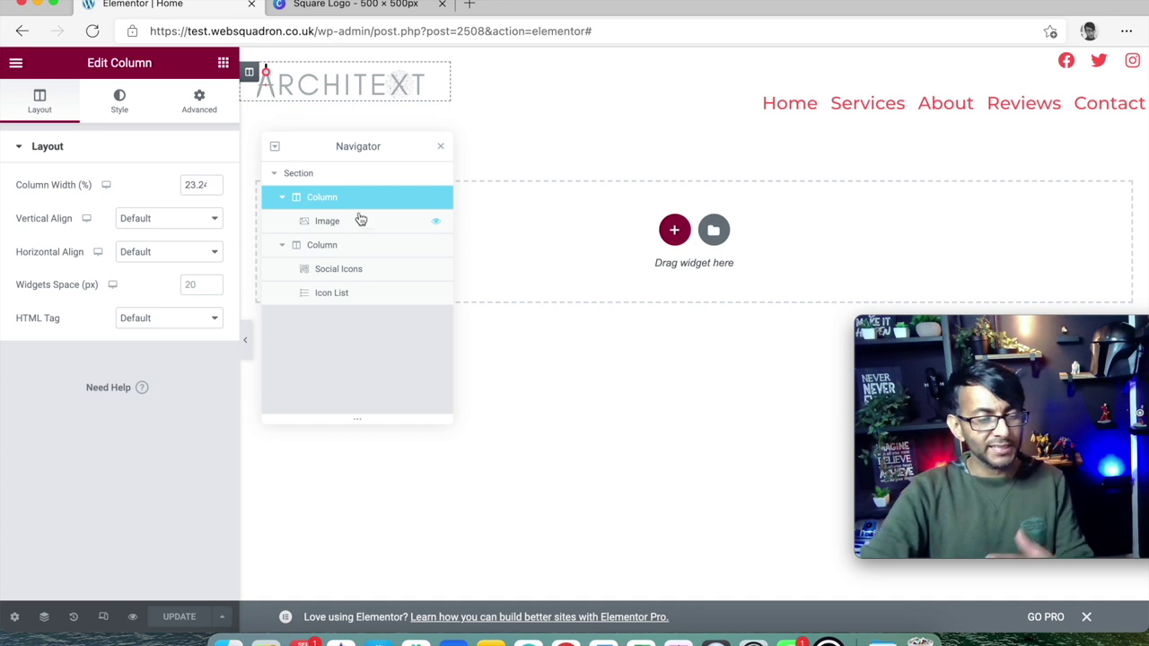
pyautogui.click(359, 173)
pyautogui.click(368, 210)
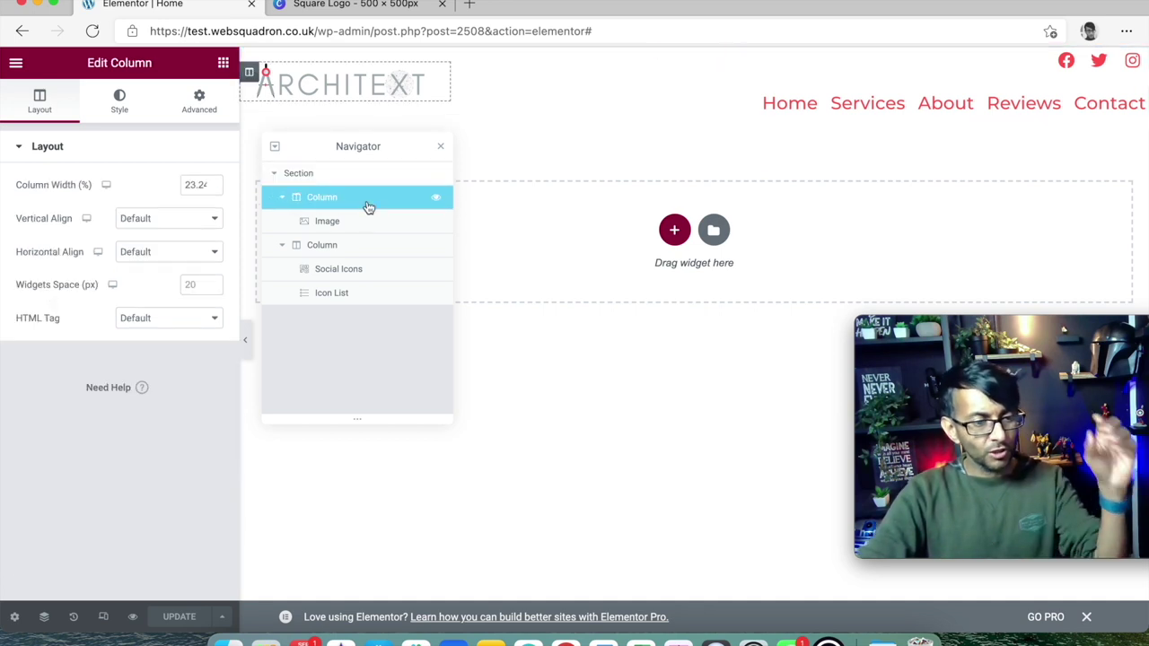
pyautogui.click(367, 225)
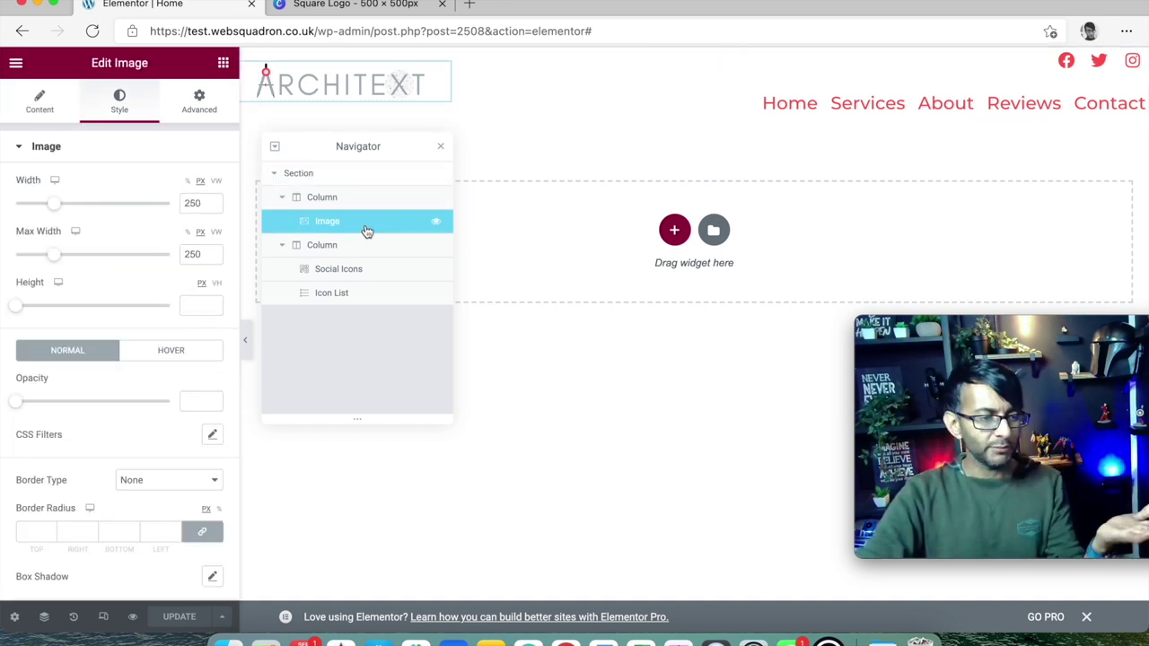
pyautogui.click(373, 249)
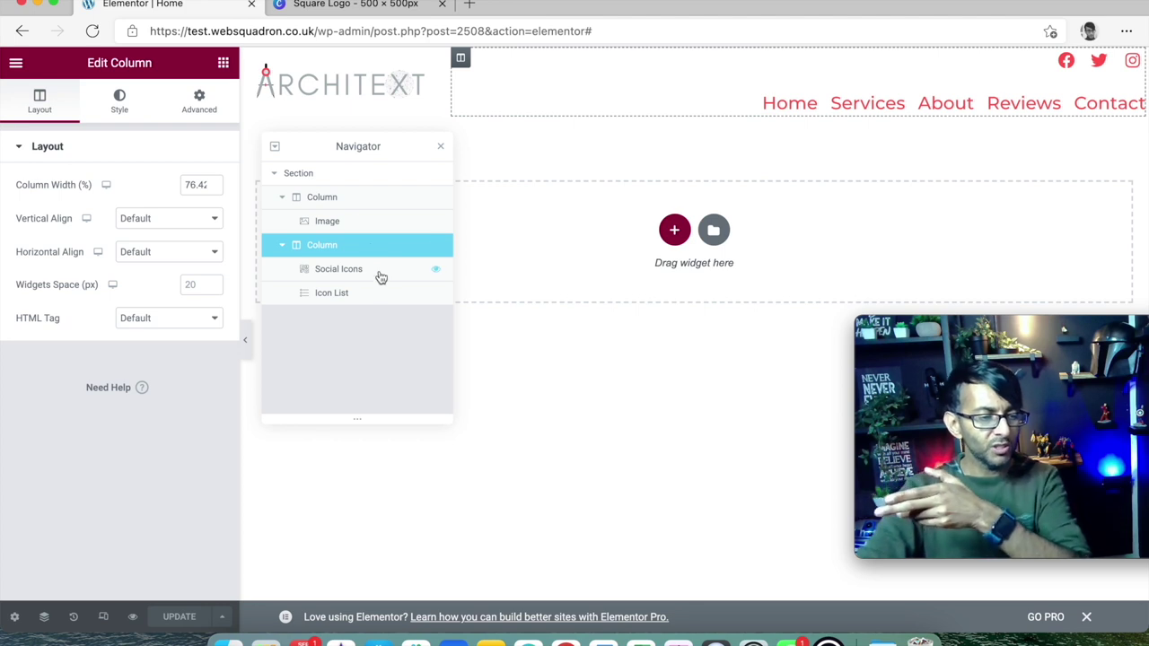
pyautogui.click(380, 273)
pyautogui.click(383, 294)
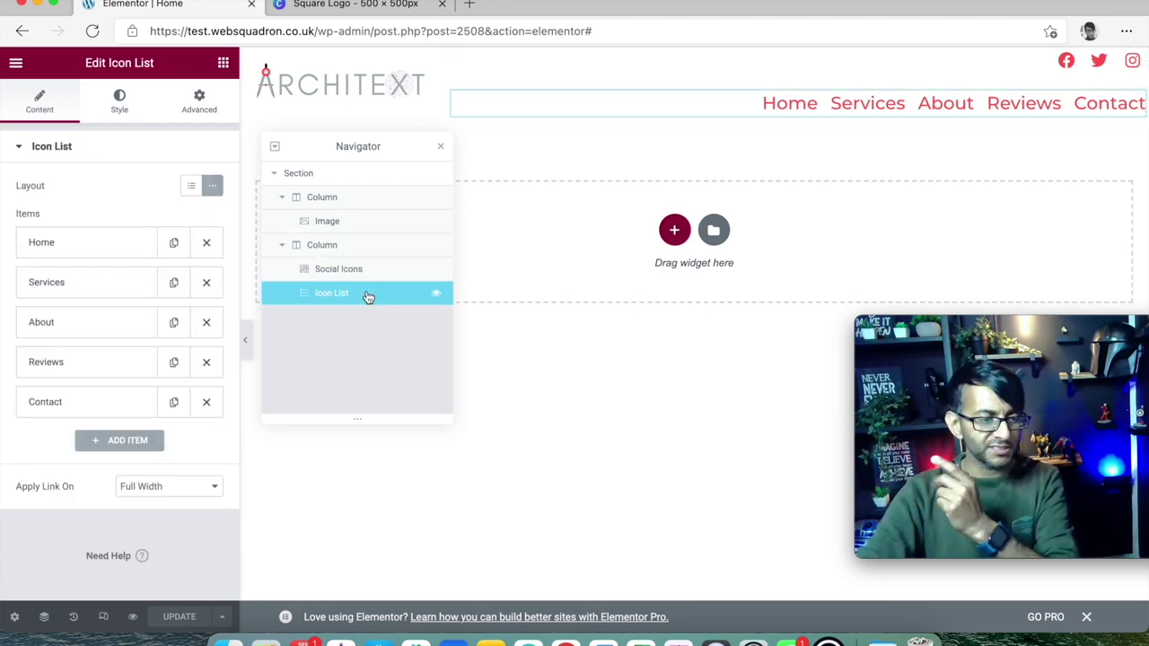
# - Move the Social Icons widget below the Icon List in the header's second column
pyautogui.click(363, 272)
pyautogui.moveTo(359, 275); pyautogui.dragTo(362, 300)
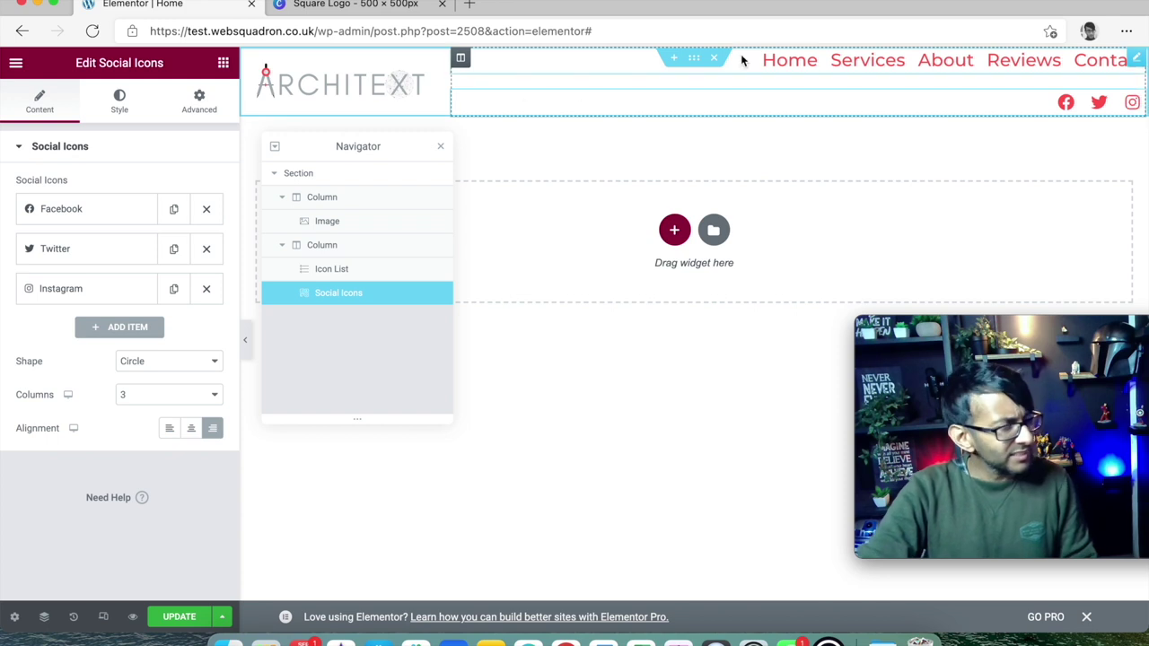
# - Set the Icon List widget's positioning width to Custom
pyautogui.click(1135, 62)
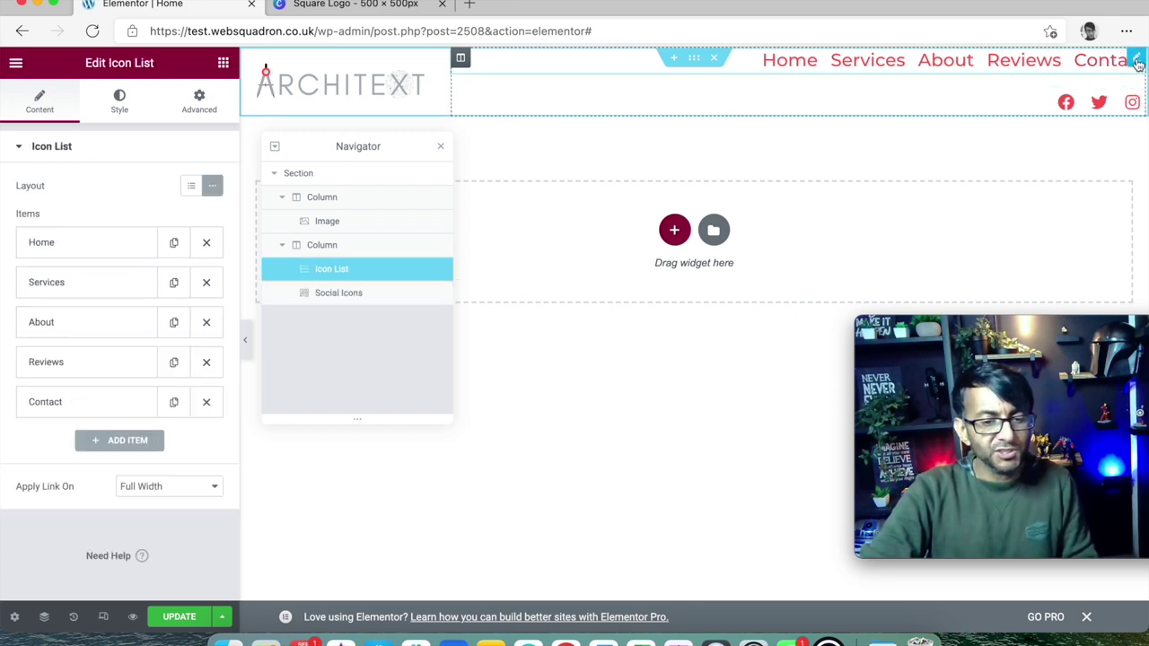
pyautogui.click(197, 102)
pyautogui.scroll(-2, 135, 493)
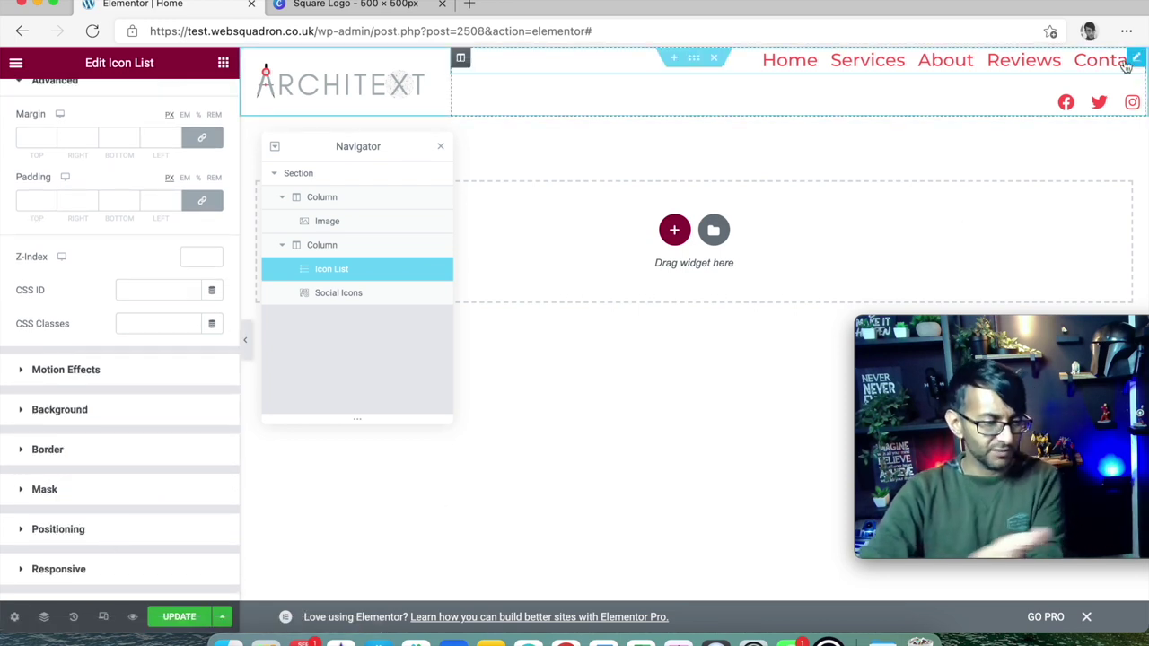
pyautogui.scroll(3, 72, 126)
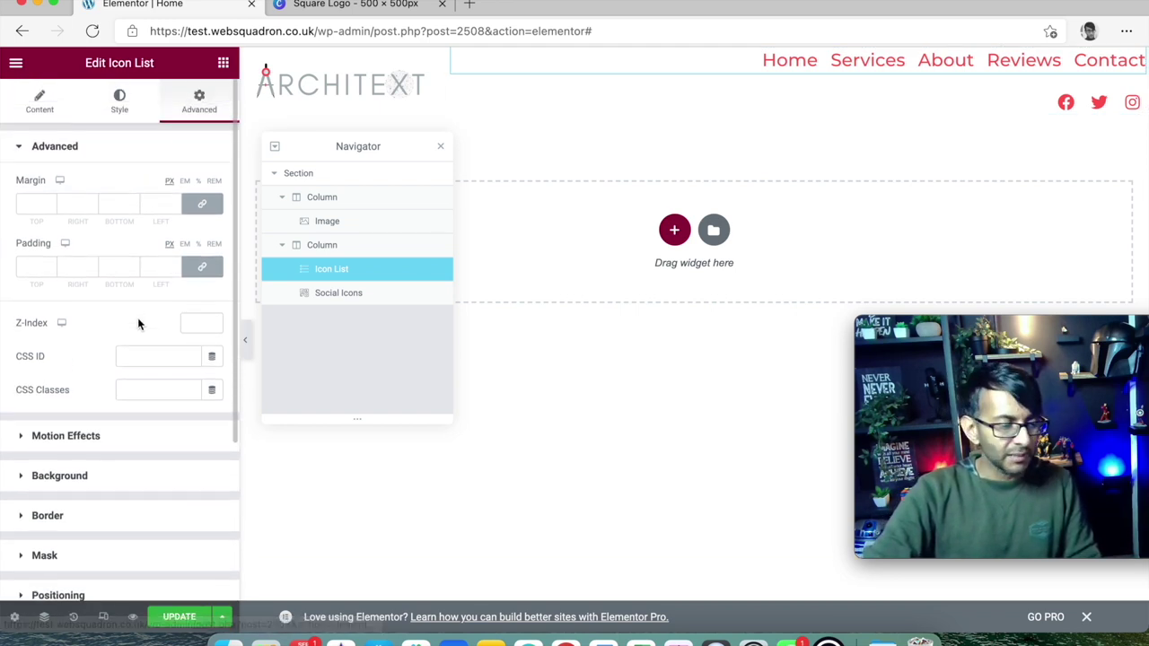
pyautogui.scroll(-5, 138, 317)
pyautogui.click(50, 368)
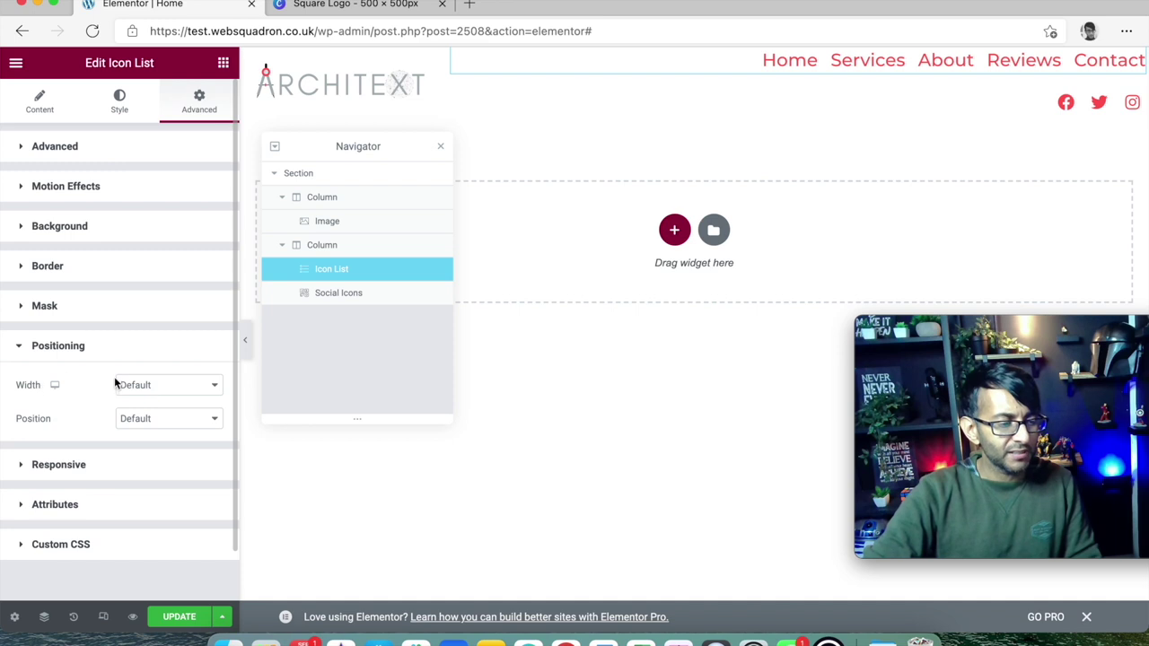
pyautogui.click(152, 388)
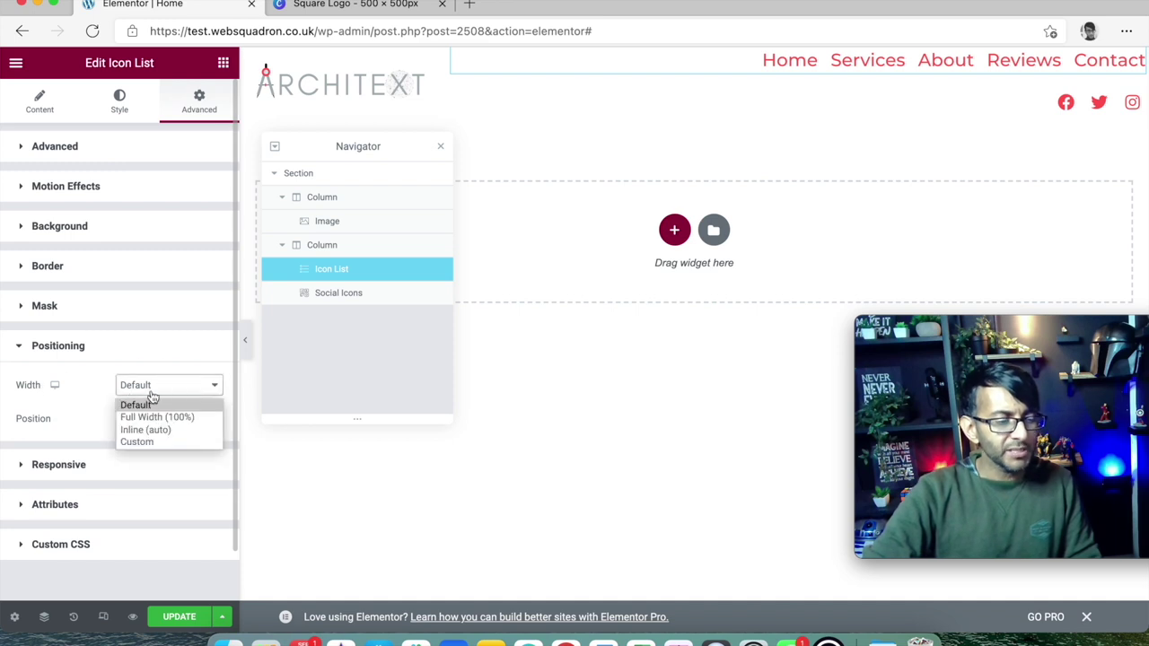
pyautogui.click(170, 440)
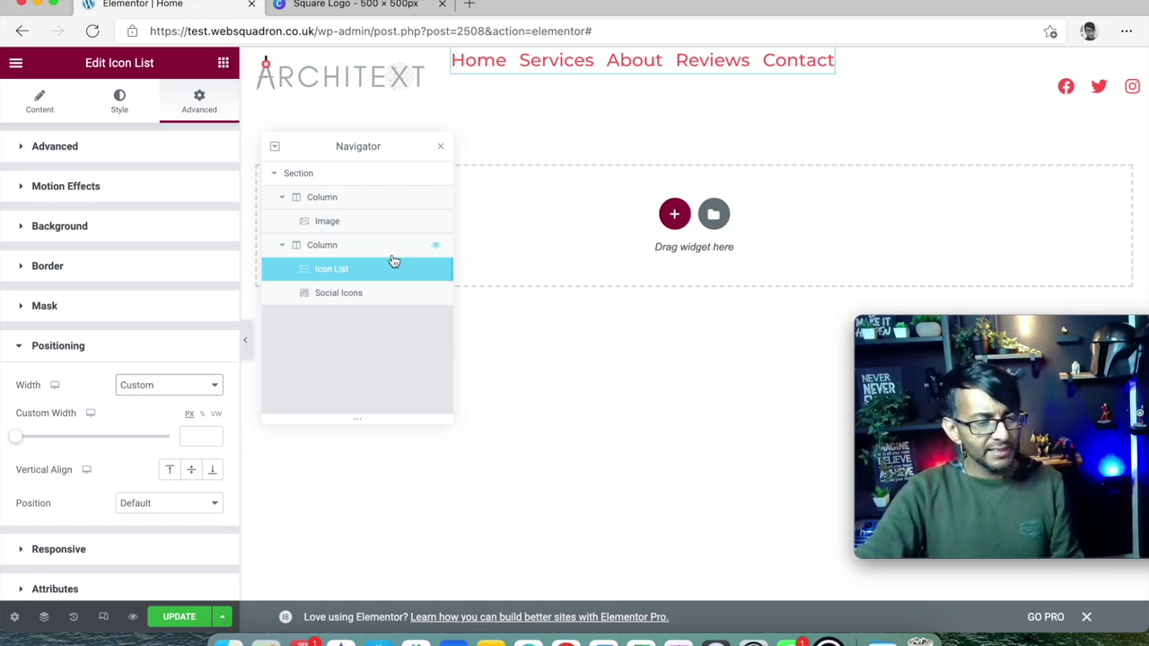
# - Set the Social Icons widget's positioning width to Custom
pyautogui.click(393, 306)
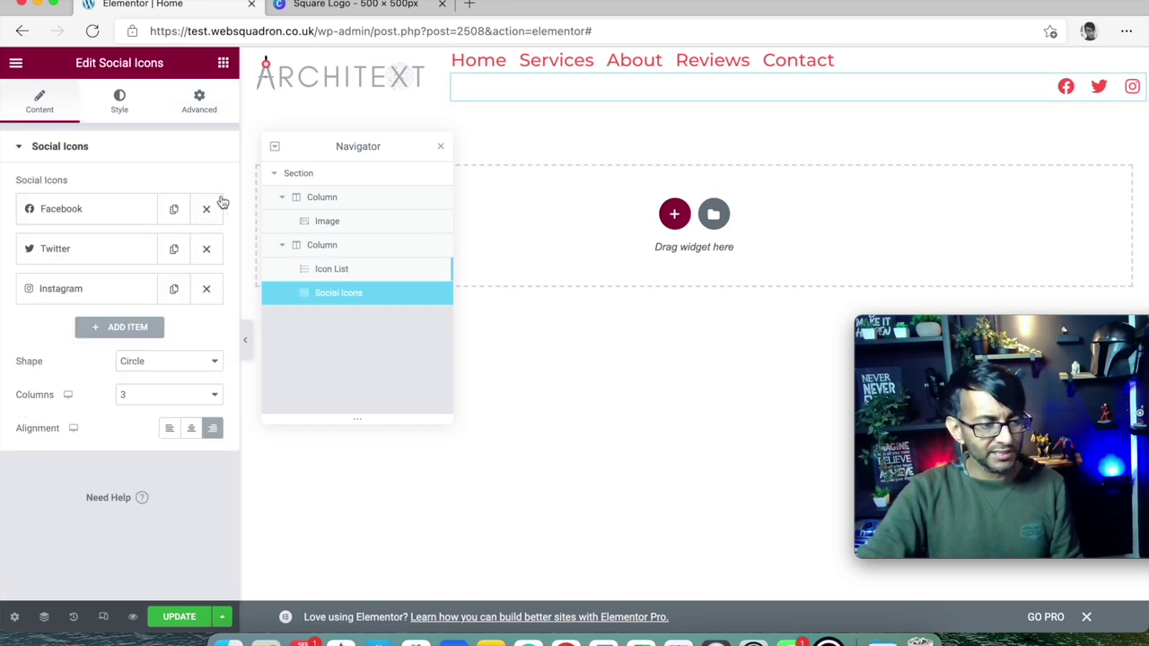
pyautogui.click(206, 117)
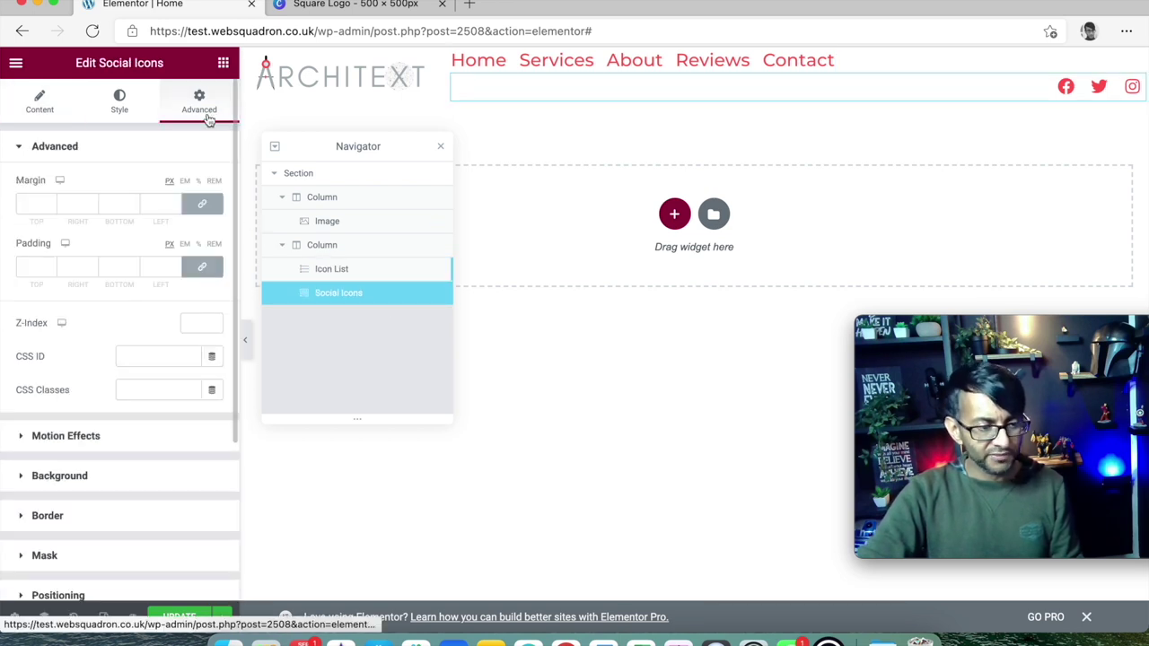
pyautogui.click(107, 590)
pyautogui.click(172, 390)
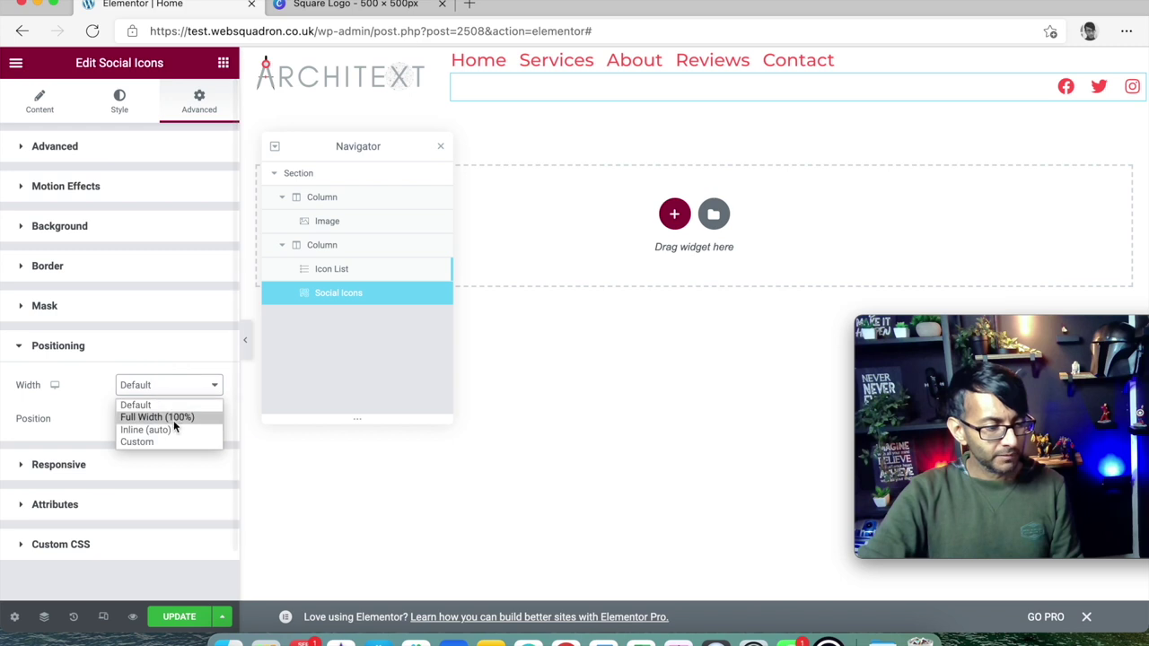
pyautogui.click(176, 442)
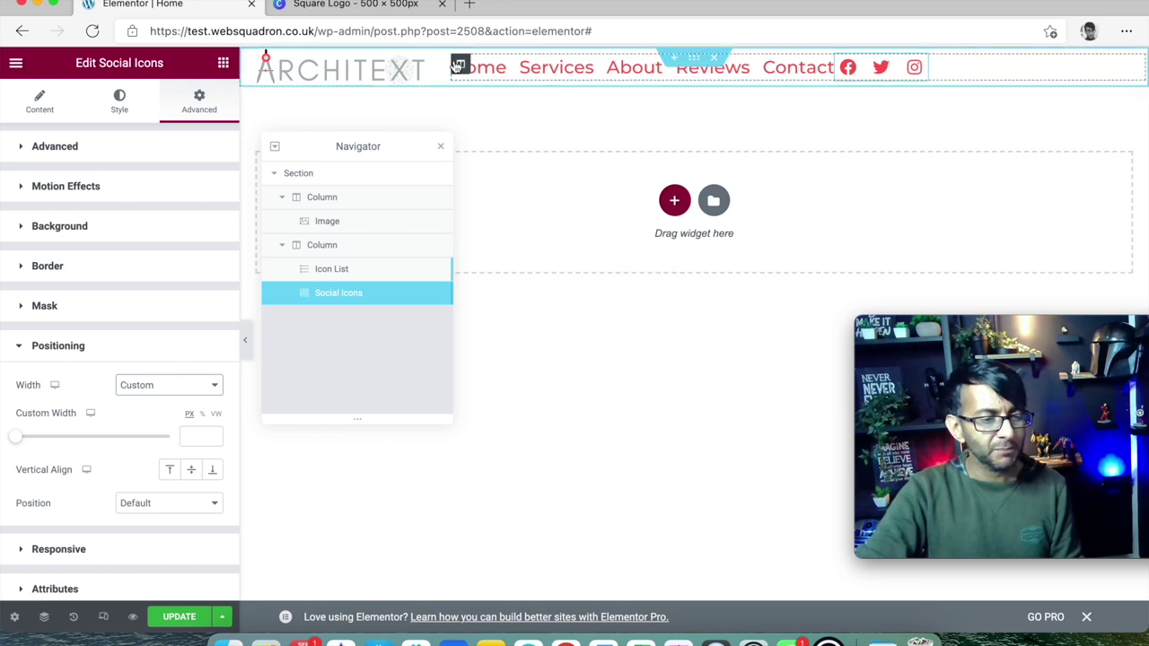
# - Move the Navigator clear of the header and set the second column's horizontal alignment to End
pyautogui.click(364, 244)
pyautogui.moveTo(366, 149); pyautogui.dragTo(370, 334)
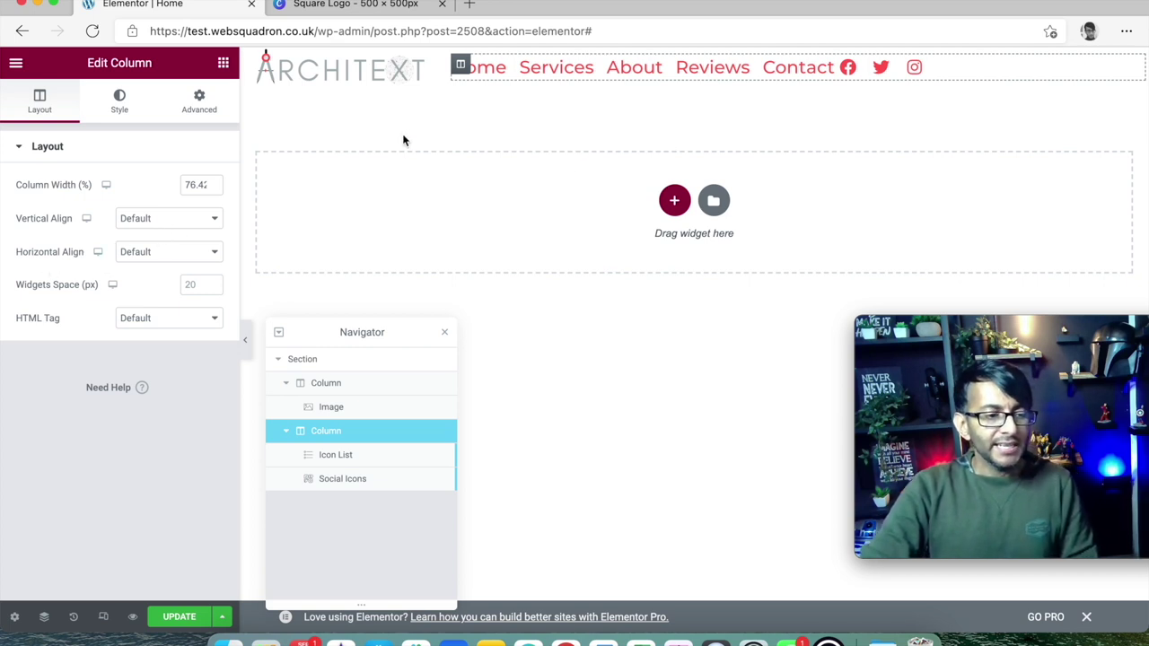
pyautogui.click(151, 254)
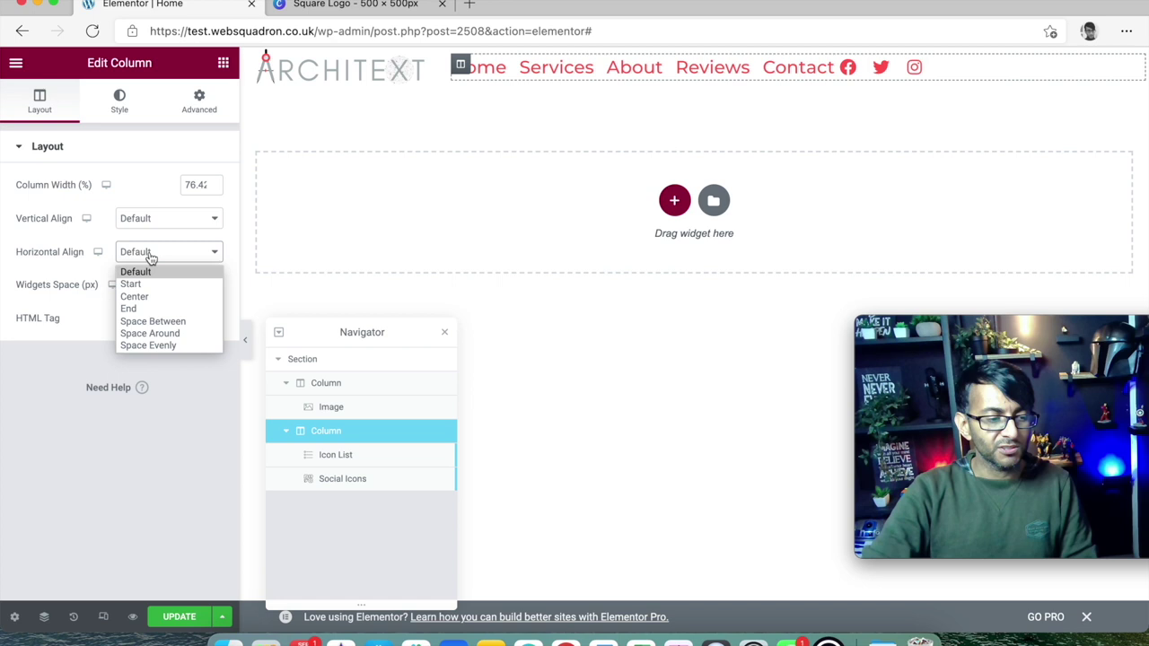
pyautogui.click(165, 309)
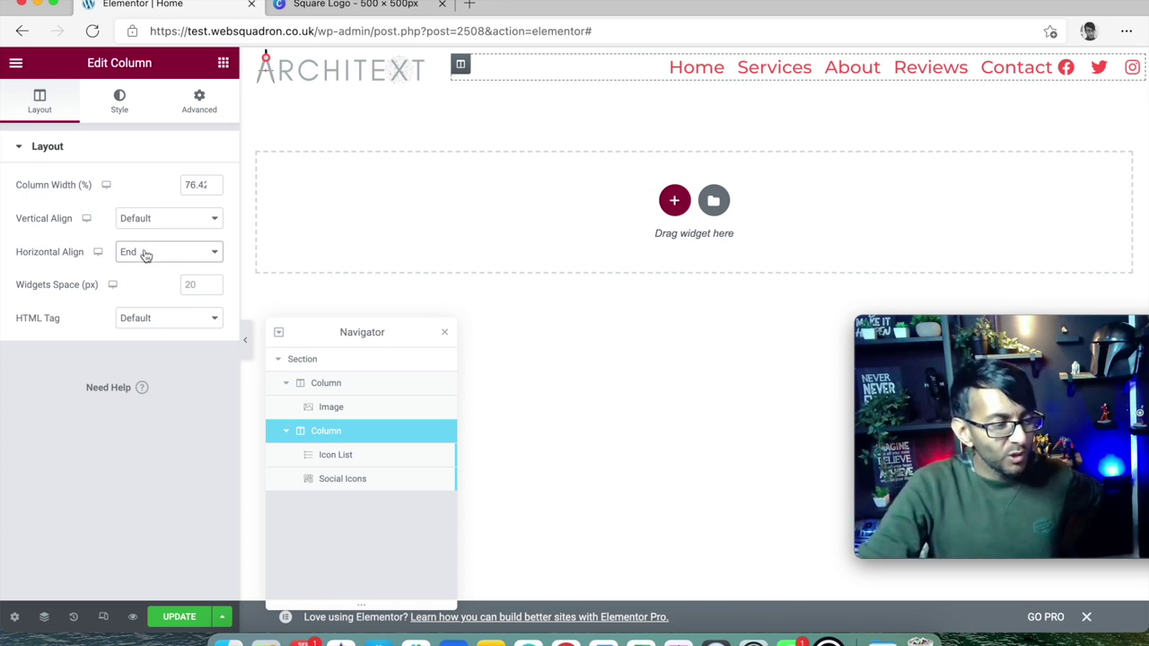
# - Try the Space Between, Space Around and Space Evenly horizontal alignments on the second column and return it to End
pyautogui.click(143, 255)
pyautogui.click(149, 322)
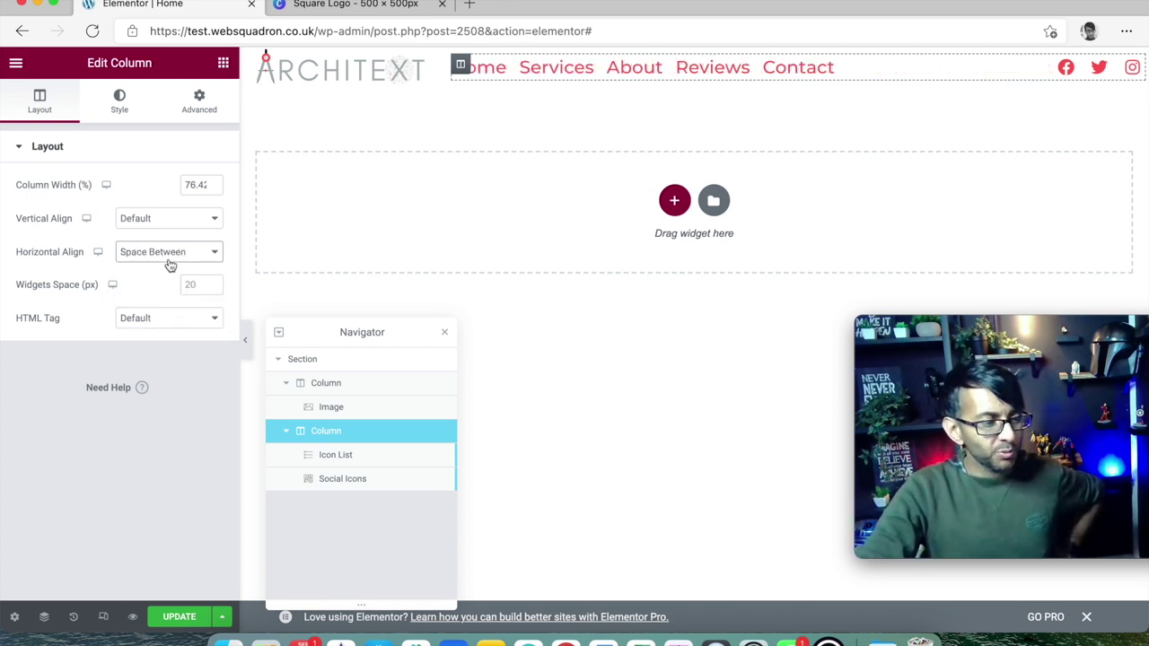
pyautogui.click(169, 253)
pyautogui.click(165, 333)
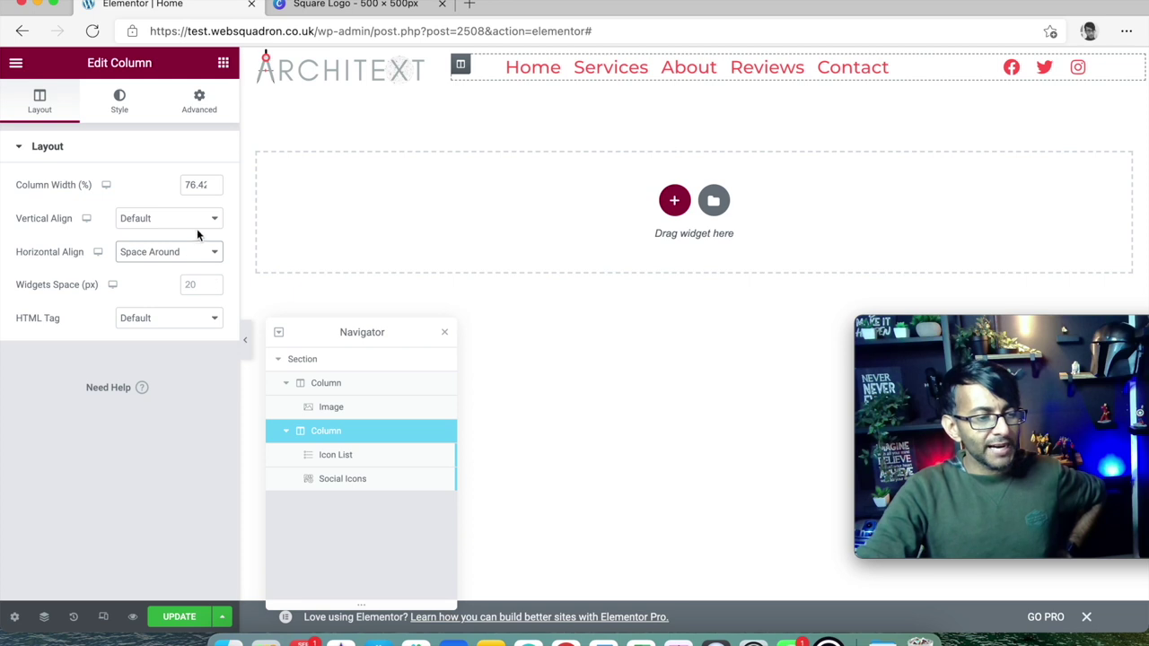
pyautogui.click(187, 255)
pyautogui.click(181, 345)
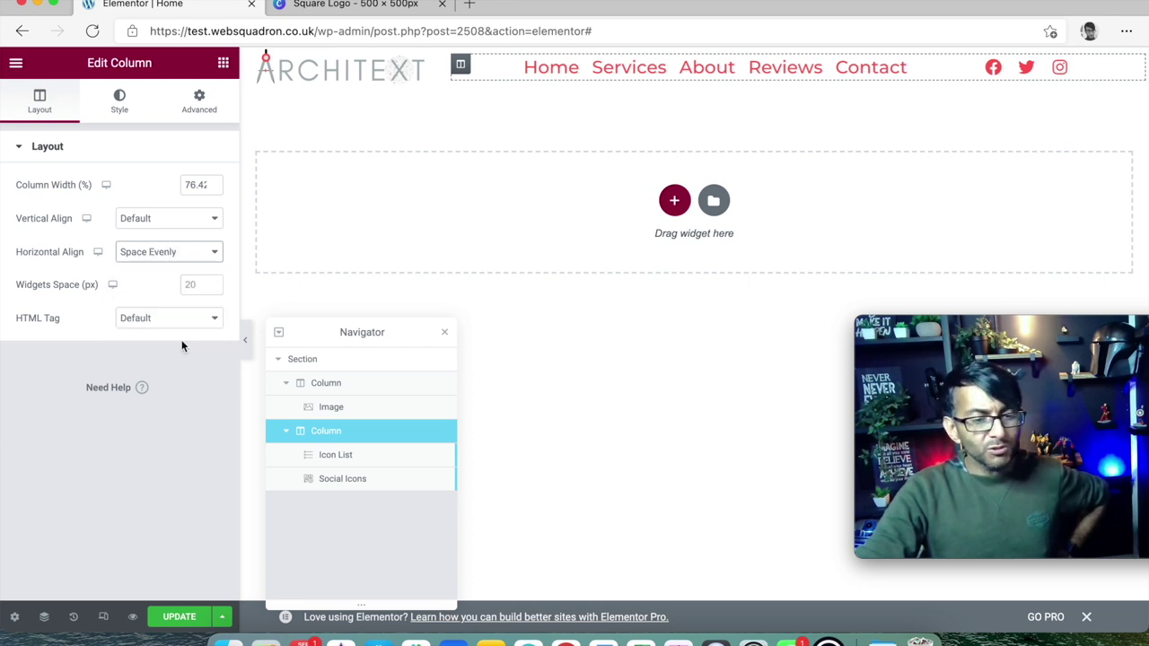
pyautogui.click(172, 253)
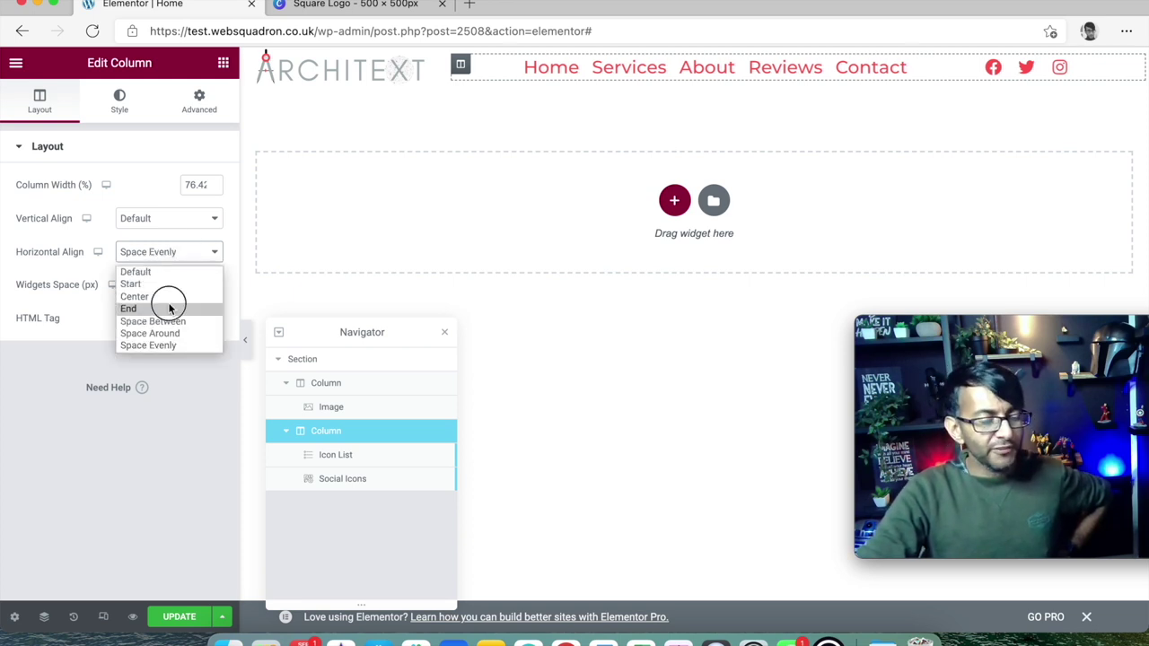
pyautogui.click(160, 309)
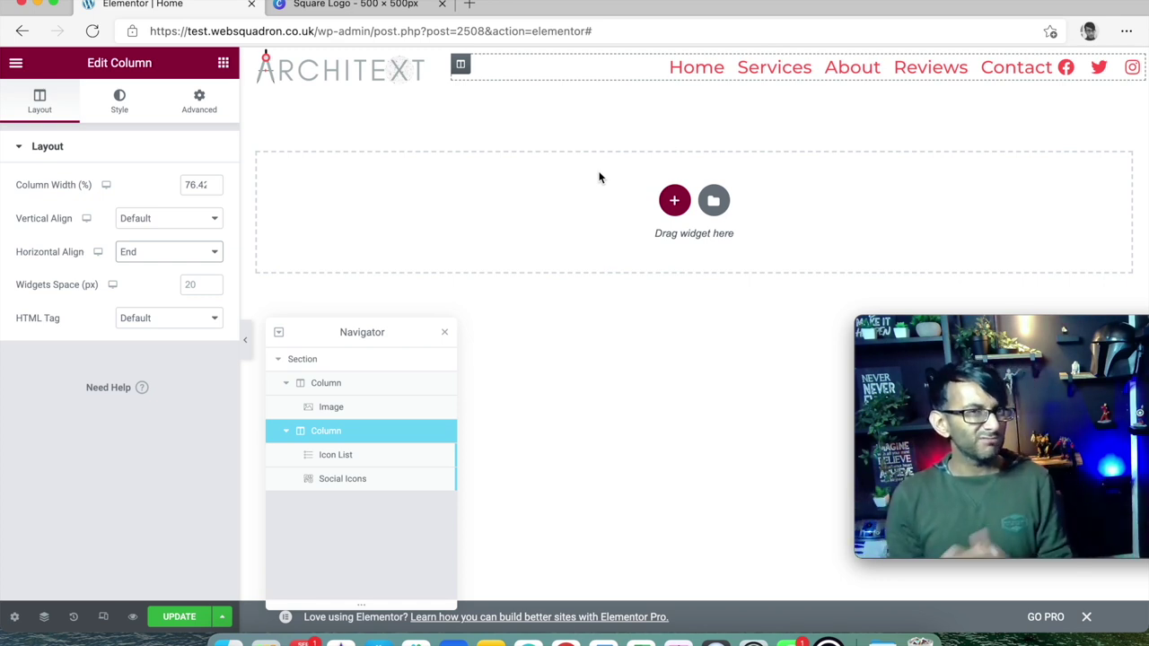
# - Unlink the margin values and the padding values of the Icon List widget
pyautogui.click(1043, 68)
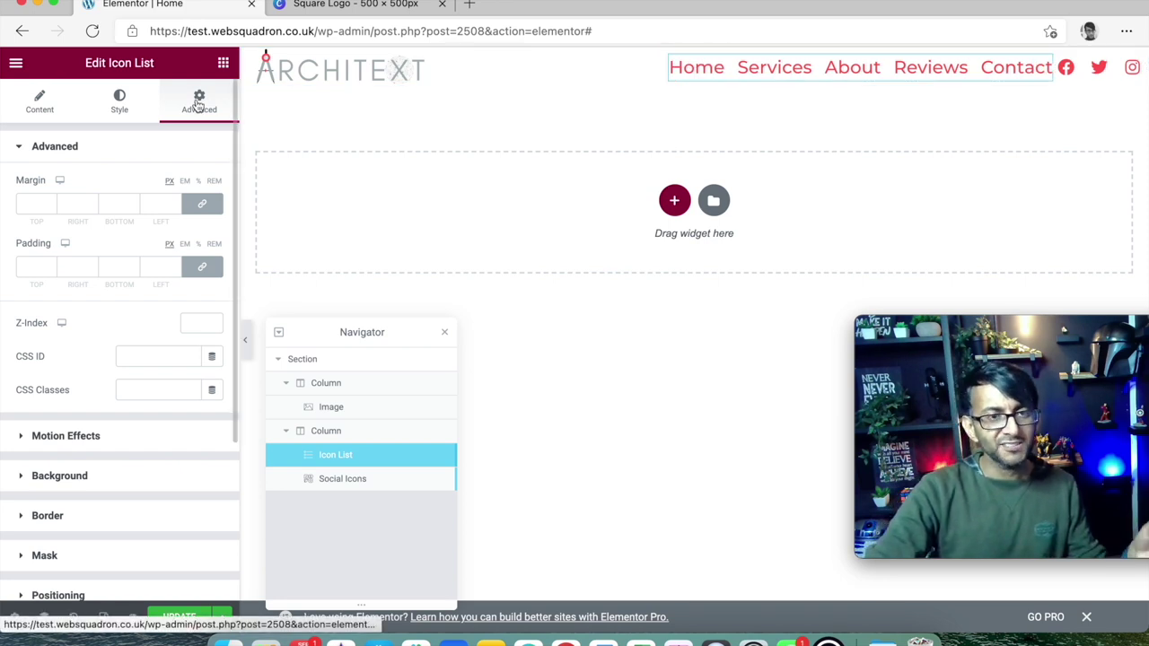
pyautogui.click(205, 207)
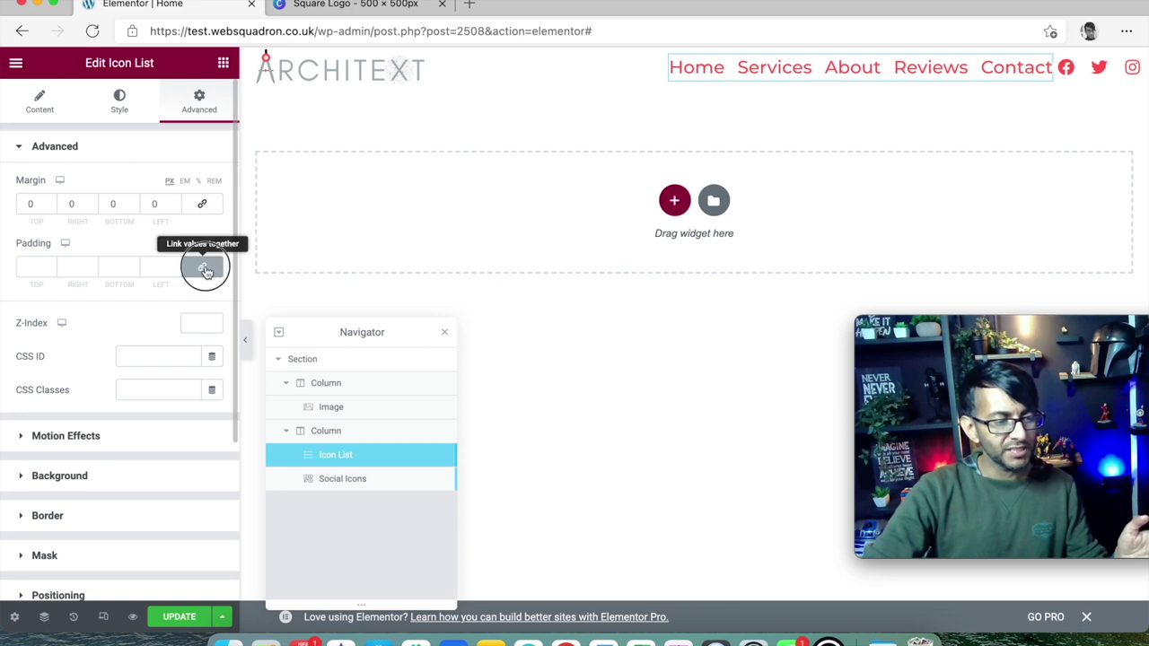
pyautogui.click(203, 269)
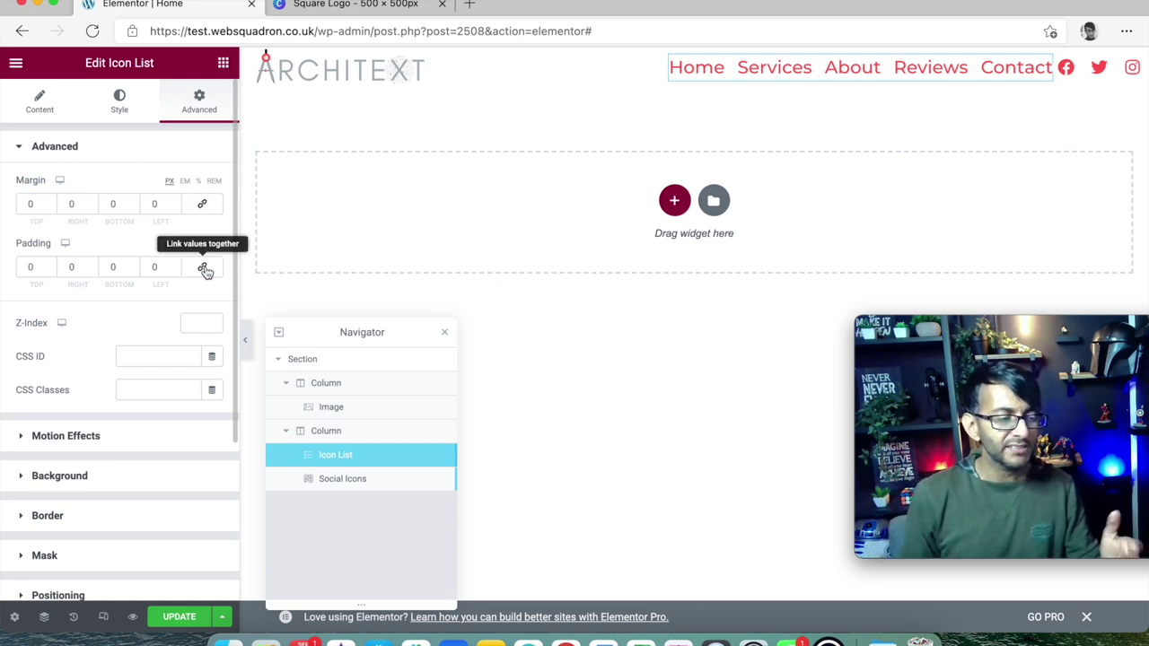
# - Try a top margin of 100 px on the Icon List and reset it to 0
pyautogui.click(27, 205)
pyautogui.write('100')
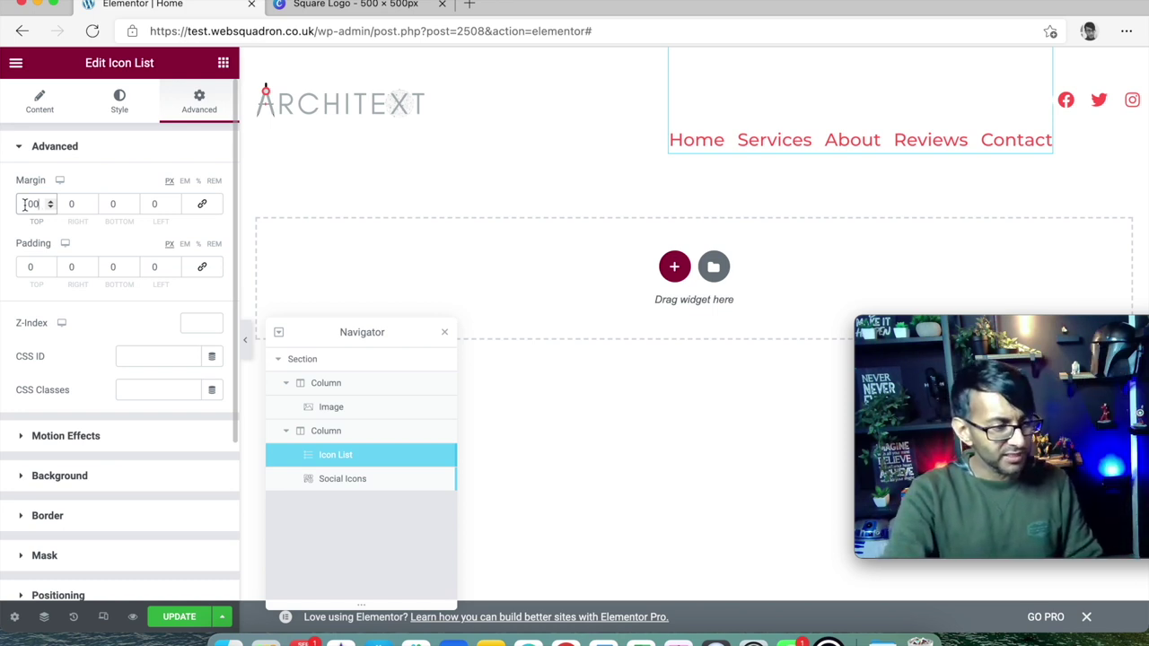
pyautogui.doubleClick(25, 204)
pyautogui.write('0')
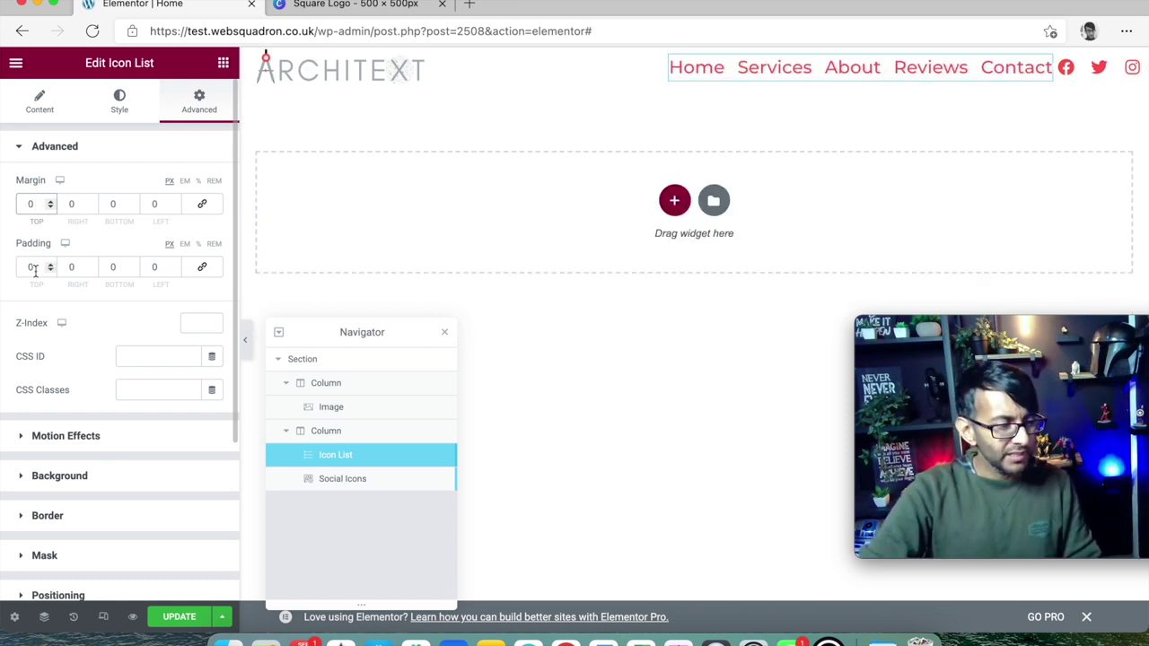
# - Try a bottom margin of 100 px on the Icon List and reset it to zero
pyautogui.doubleClick(116, 205)
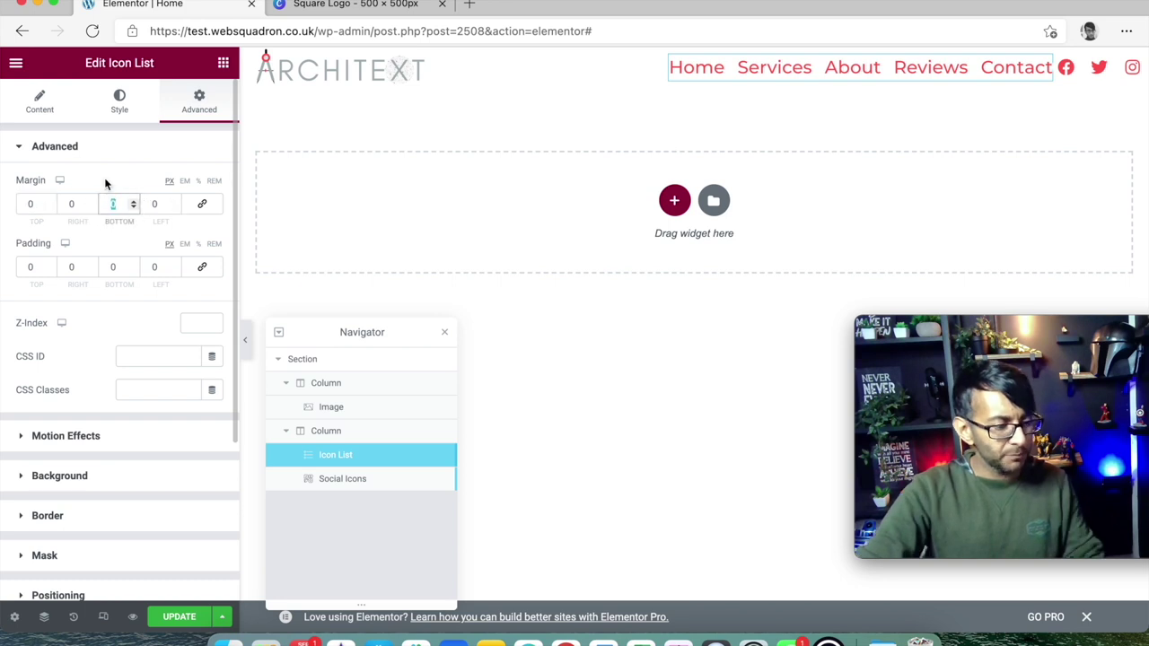
pyautogui.write('100')
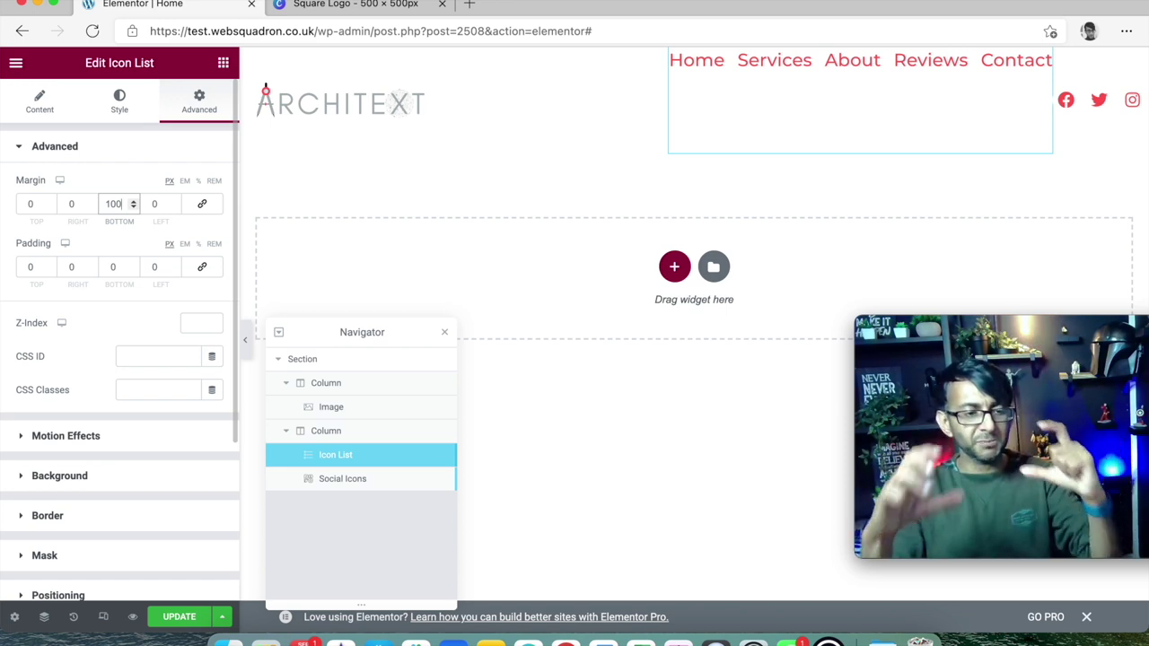
pyautogui.press('BackSpace')
pyautogui.press('BackSpace')
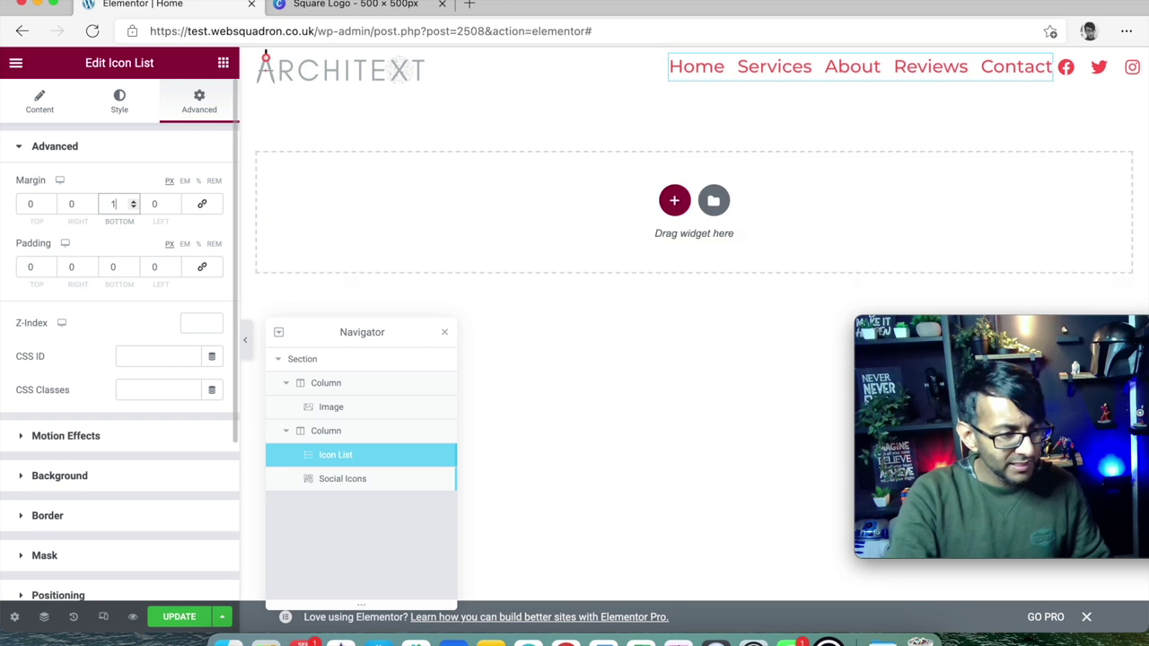
pyautogui.write('00')
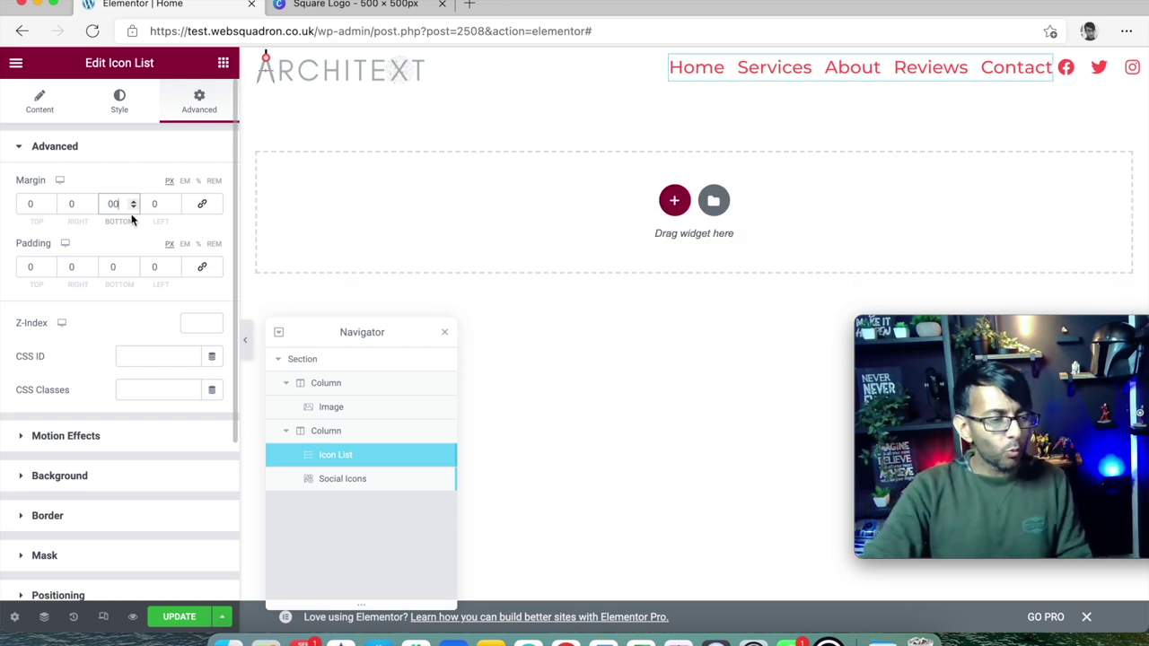
# - Set the Icon List's right margin to 20 px and preview the header without the editing panel
pyautogui.click(90, 205)
pyautogui.write('10')
pyautogui.click(90, 202)
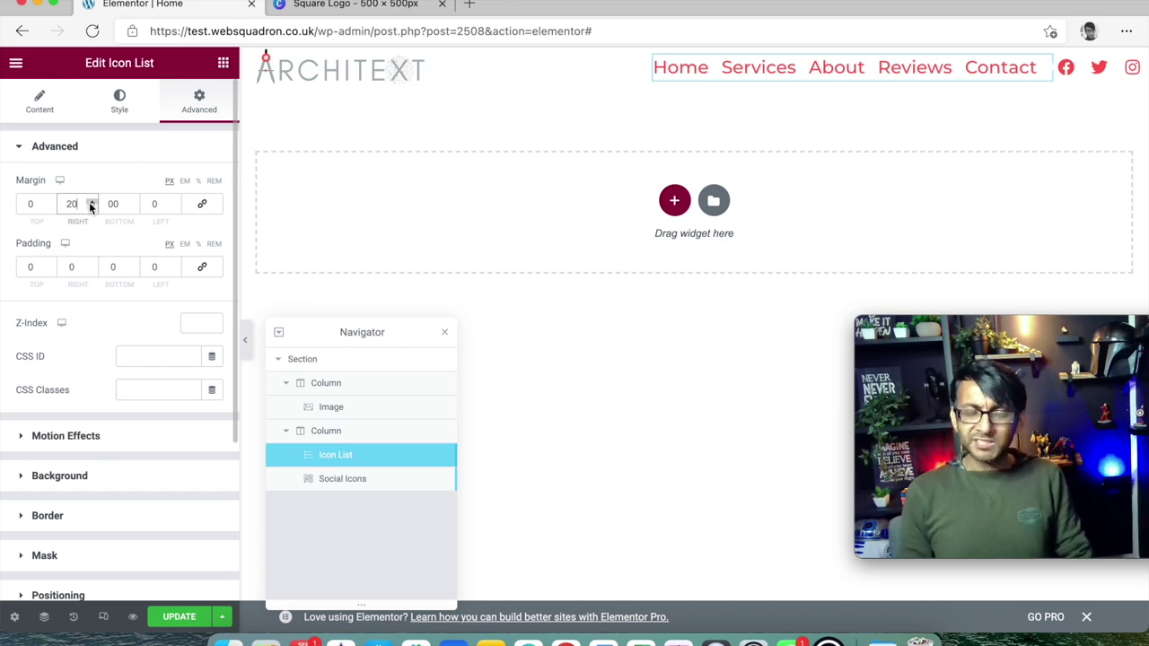
pyautogui.click(246, 342)
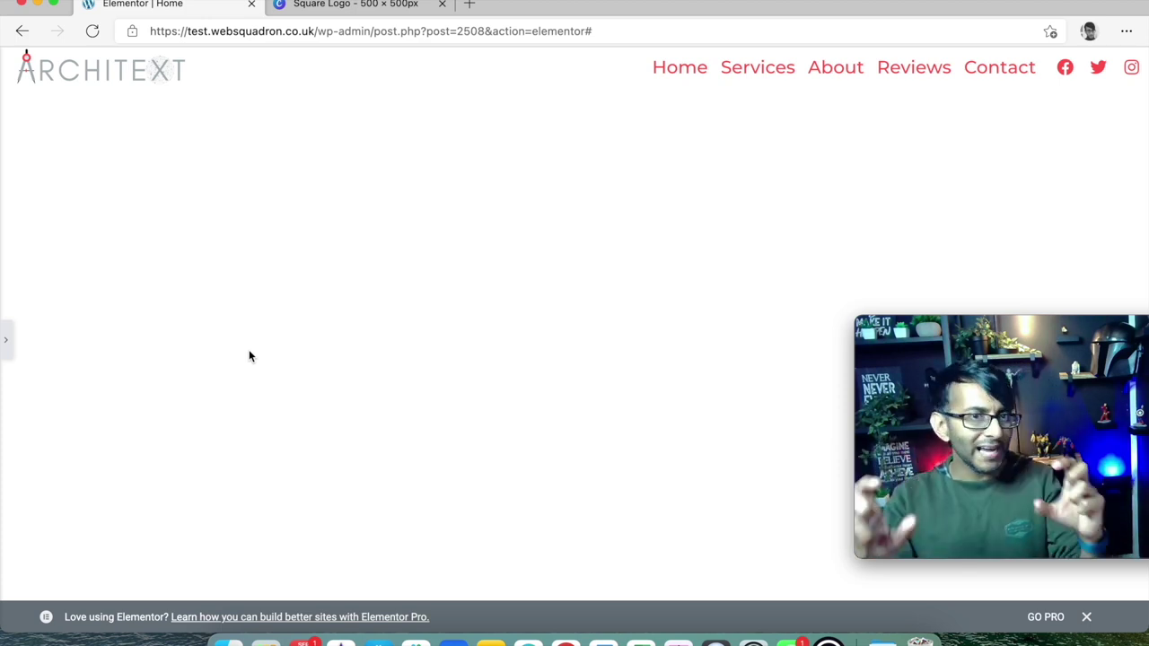
pyautogui.click(5, 348)
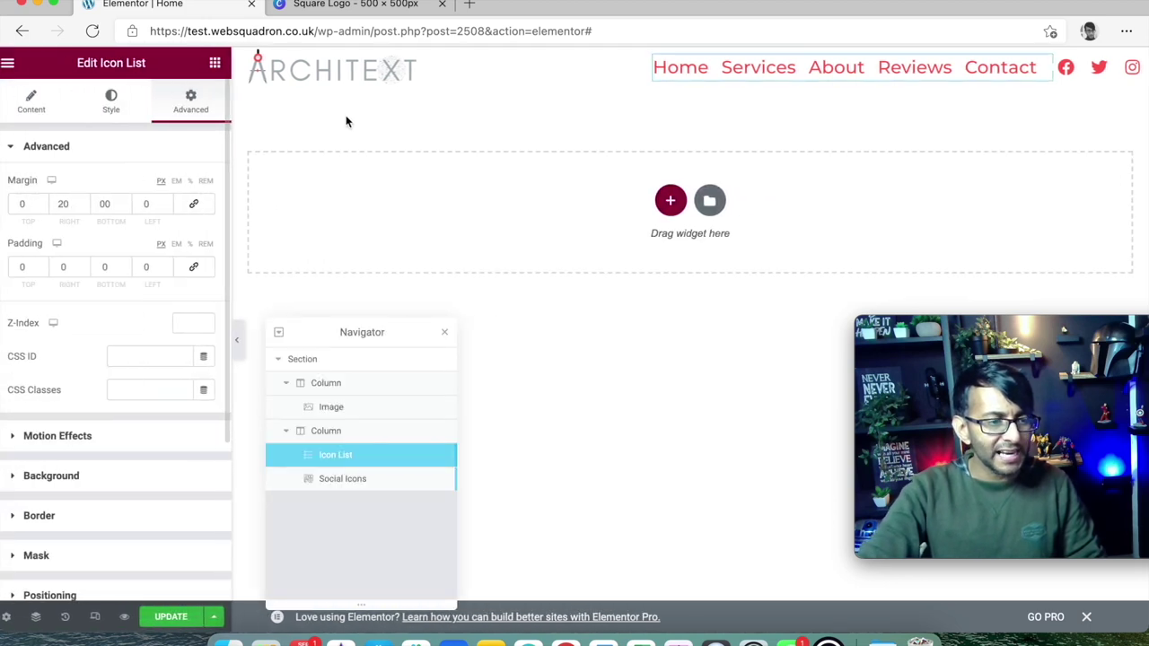
# - Unlink the margin values and the padding values of the header section
pyautogui.click(359, 359)
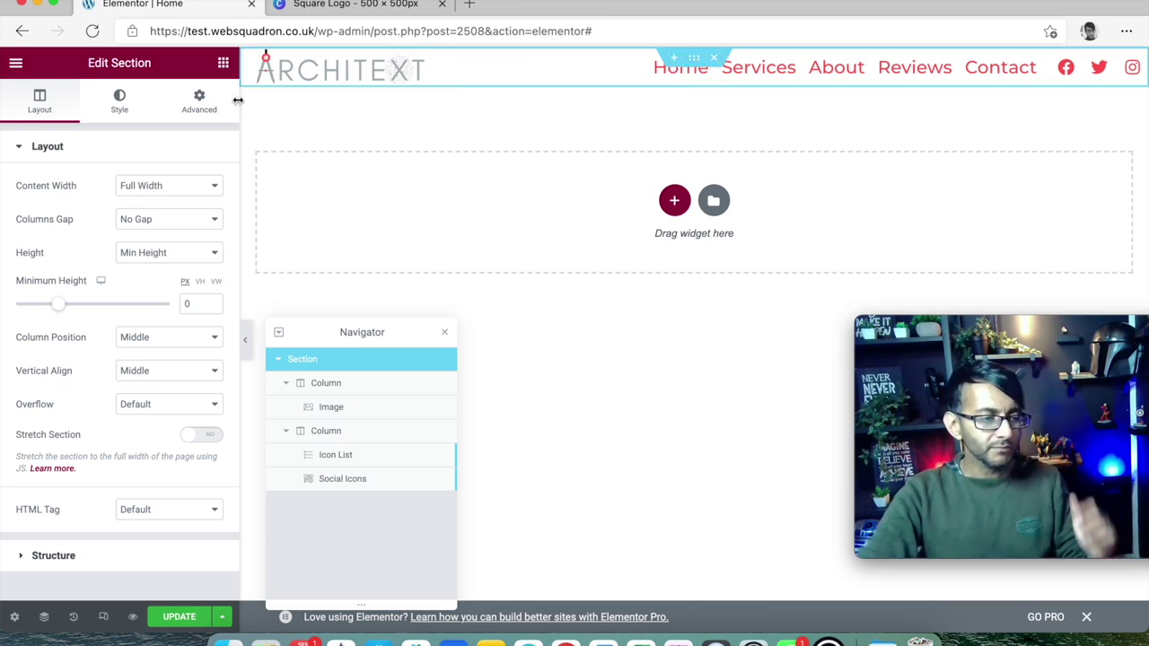
pyautogui.click(199, 103)
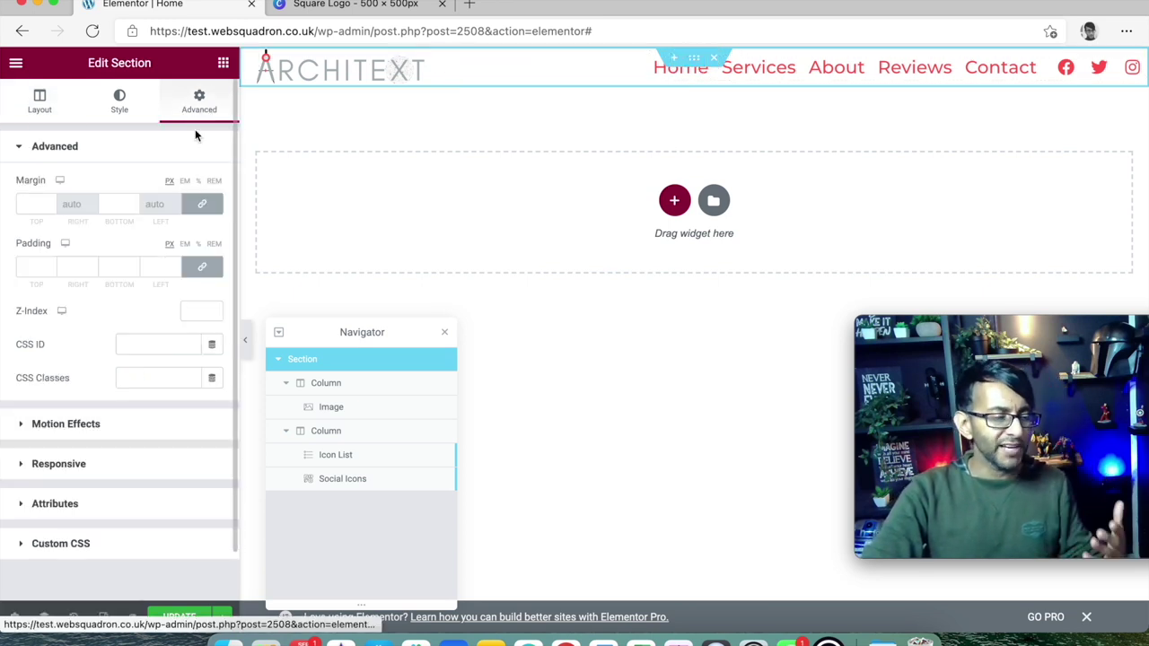
pyautogui.click(202, 203)
pyautogui.click(198, 268)
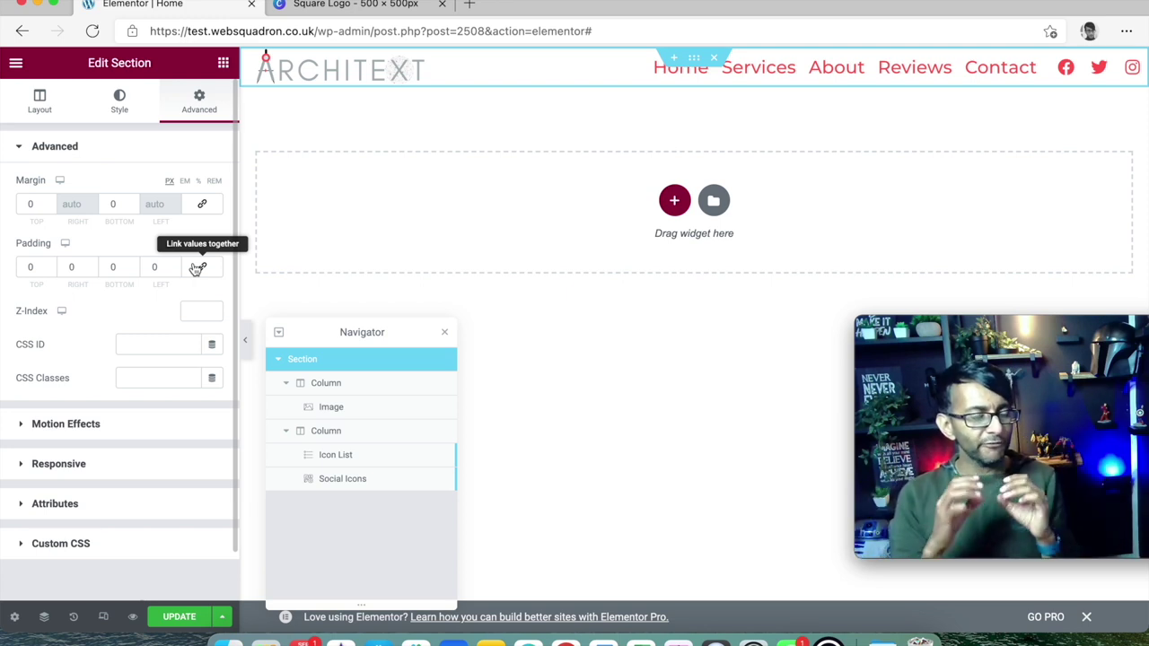
# - Try a top margin of 100 px on the header section and reset it to 0
pyautogui.click(36, 205)
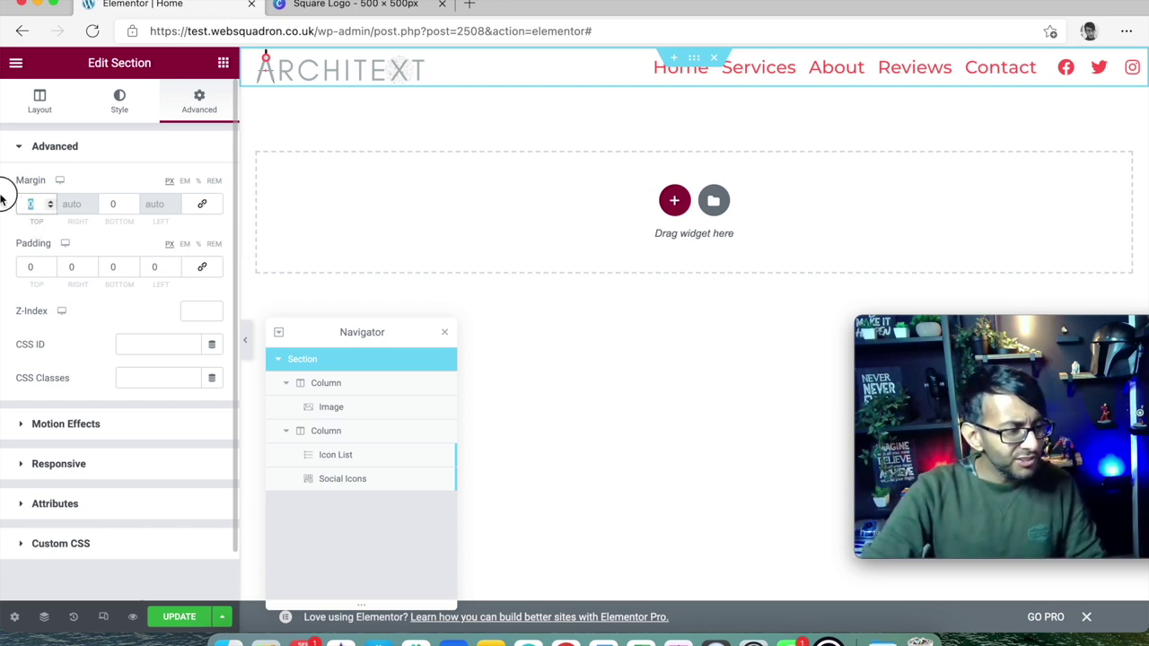
pyautogui.write('100')
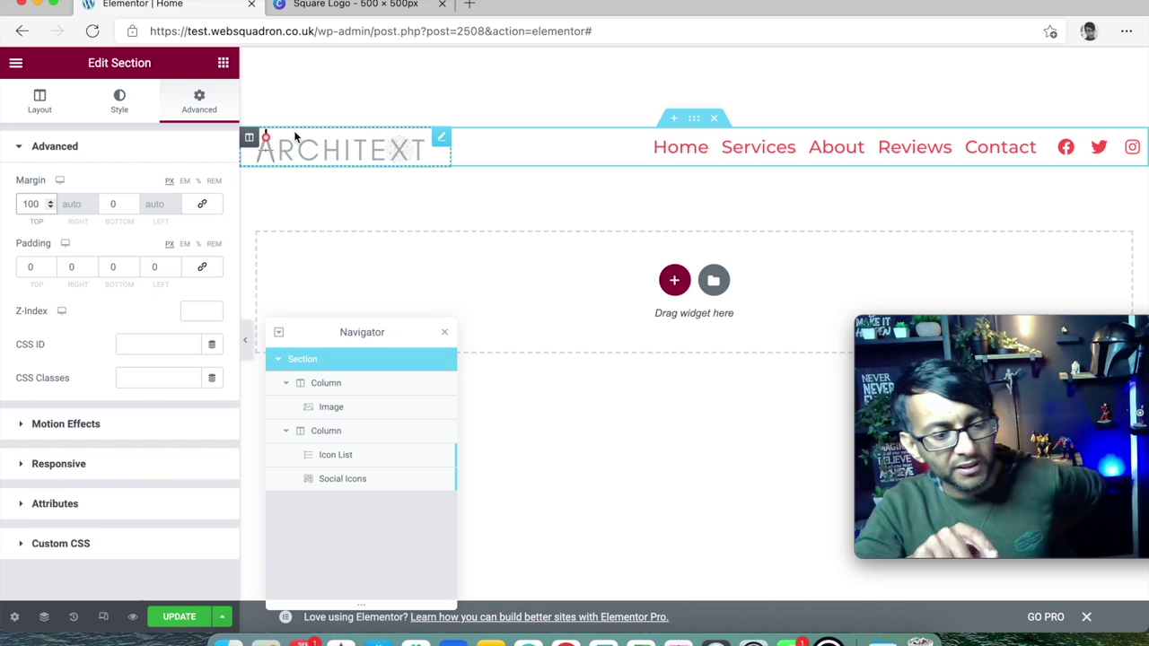
pyautogui.doubleClick(40, 203)
pyautogui.write('0')
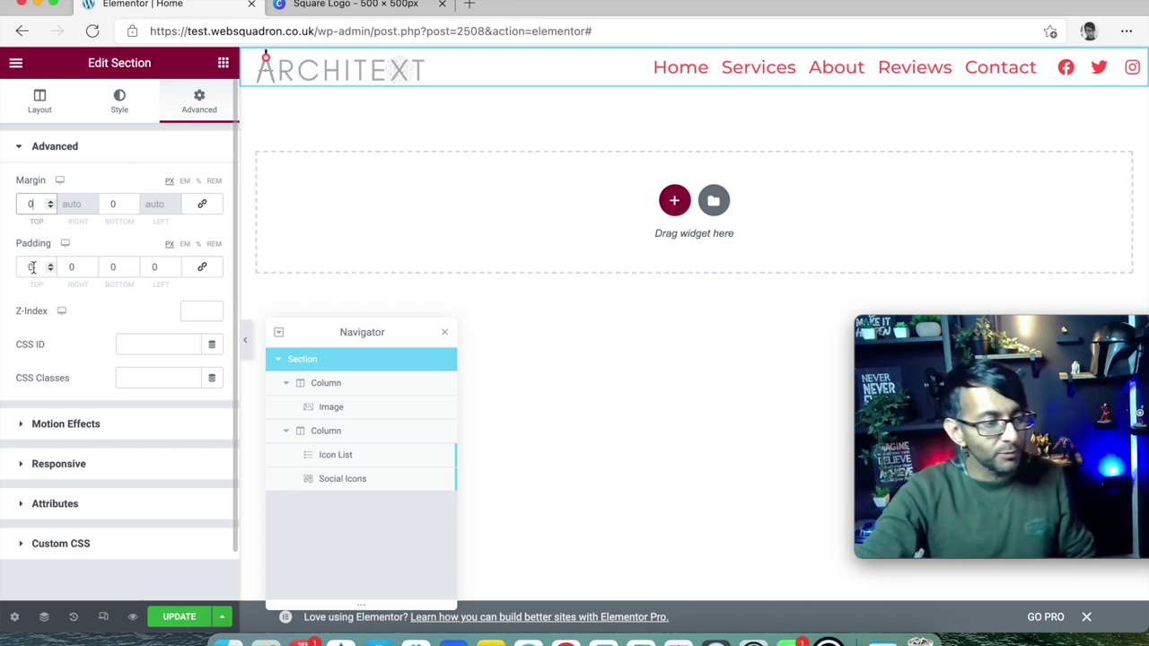
# - Set the header section's top padding to 10 px, keeping the padding values unlinked
pyautogui.click(203, 271)
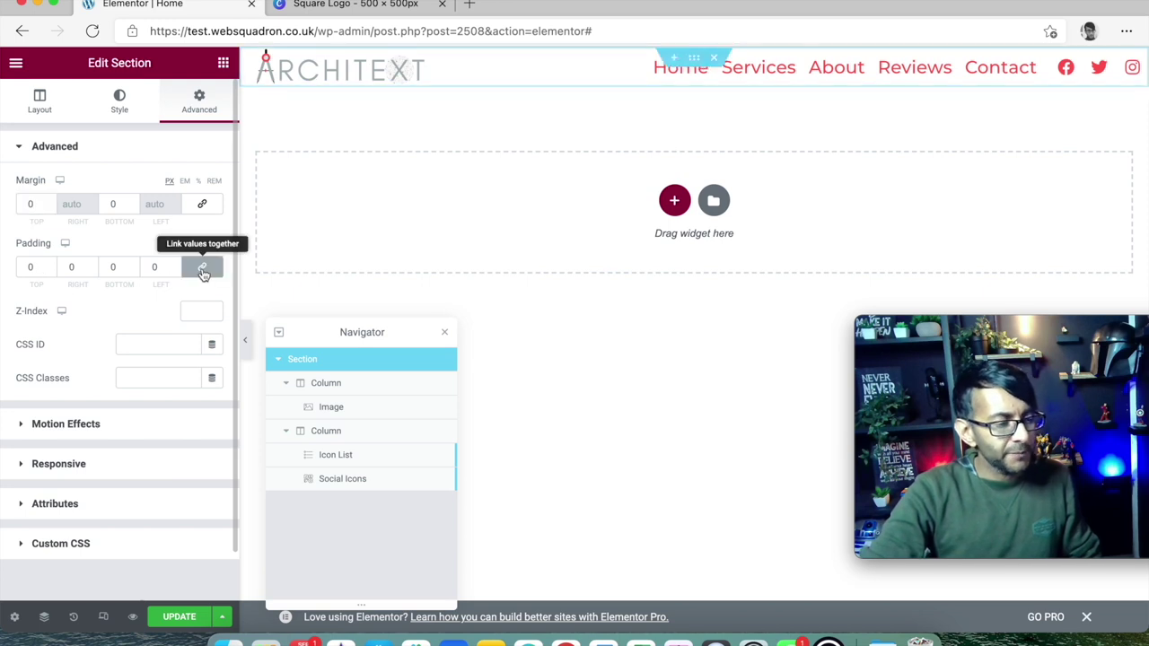
pyautogui.doubleClick(30, 266)
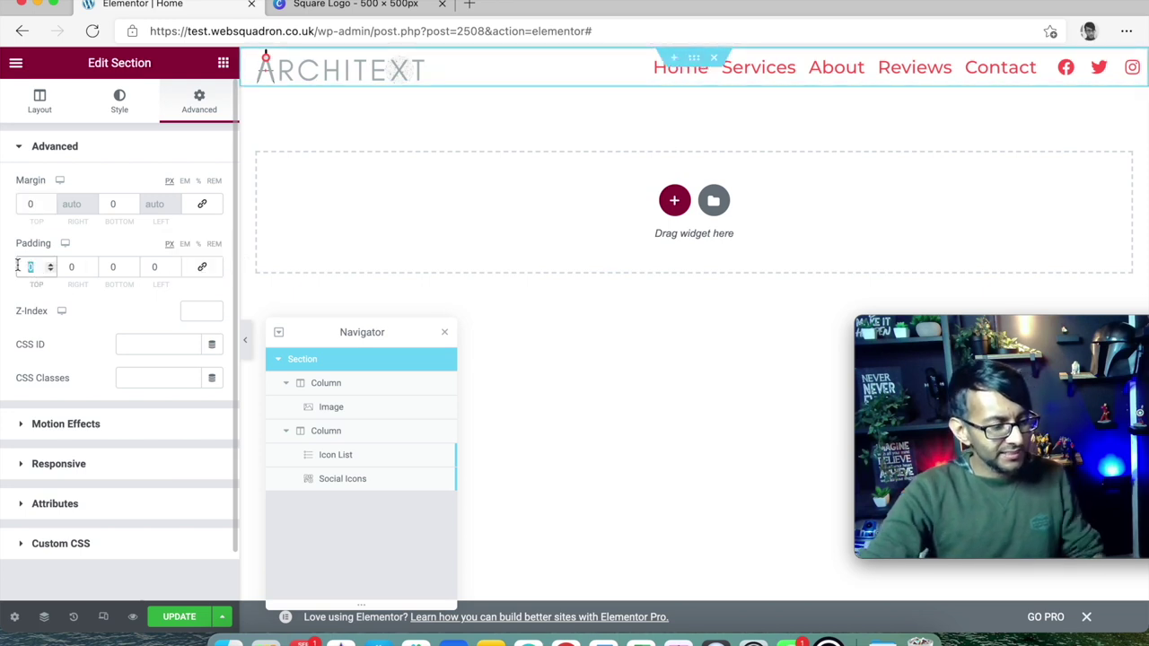
pyautogui.write('10')
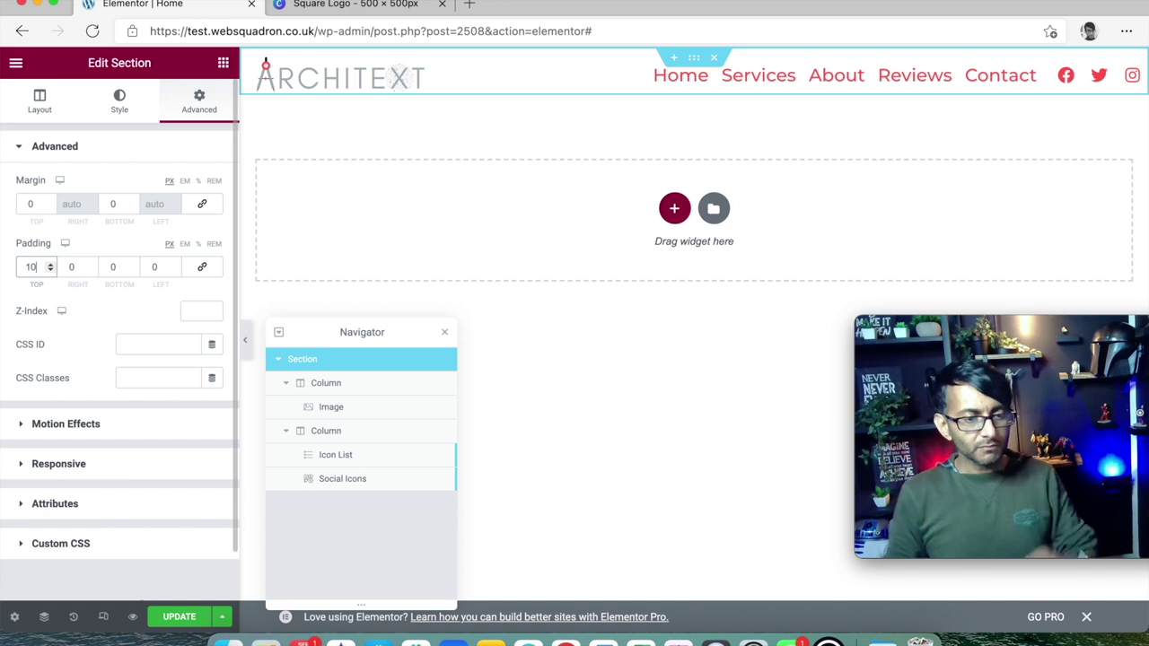
pyautogui.press('BackSpace')
pyautogui.press('BackSpace')
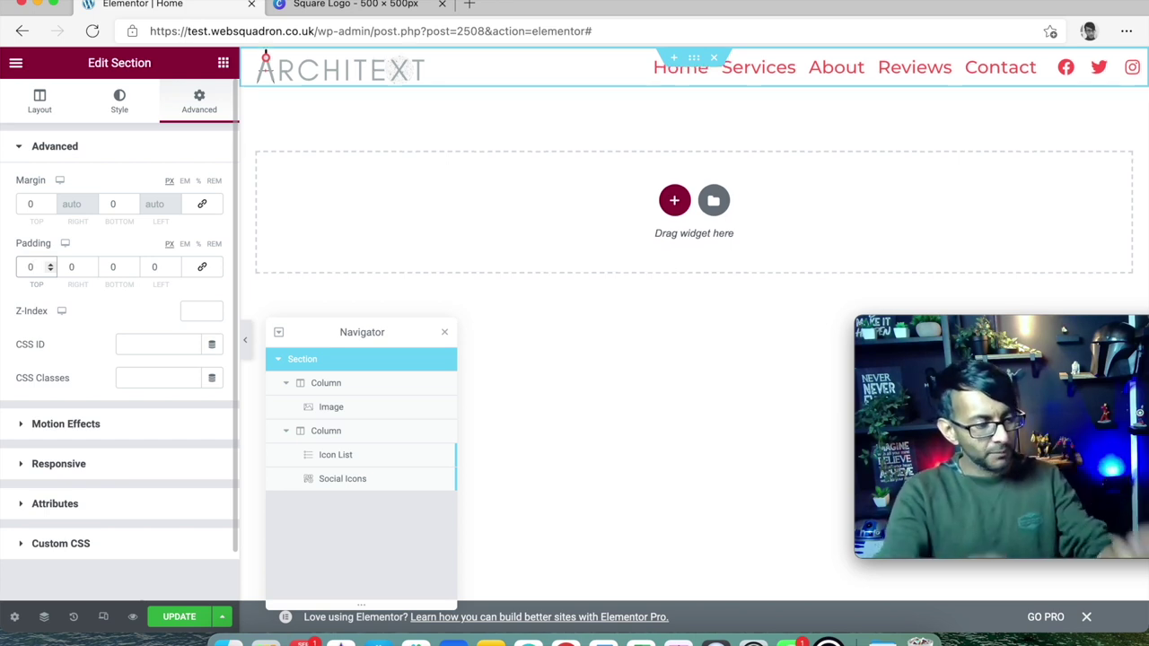
pyautogui.write('10')
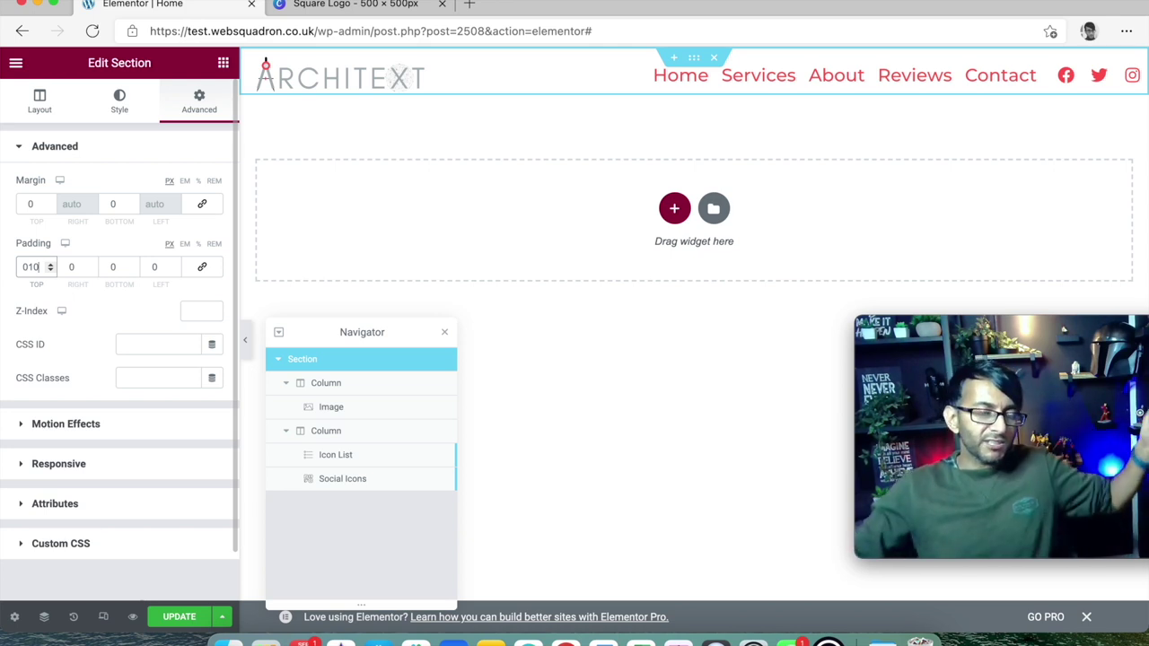
# - Link the header section's padding values together so that all four sides use 10 px
pyautogui.click(199, 268)
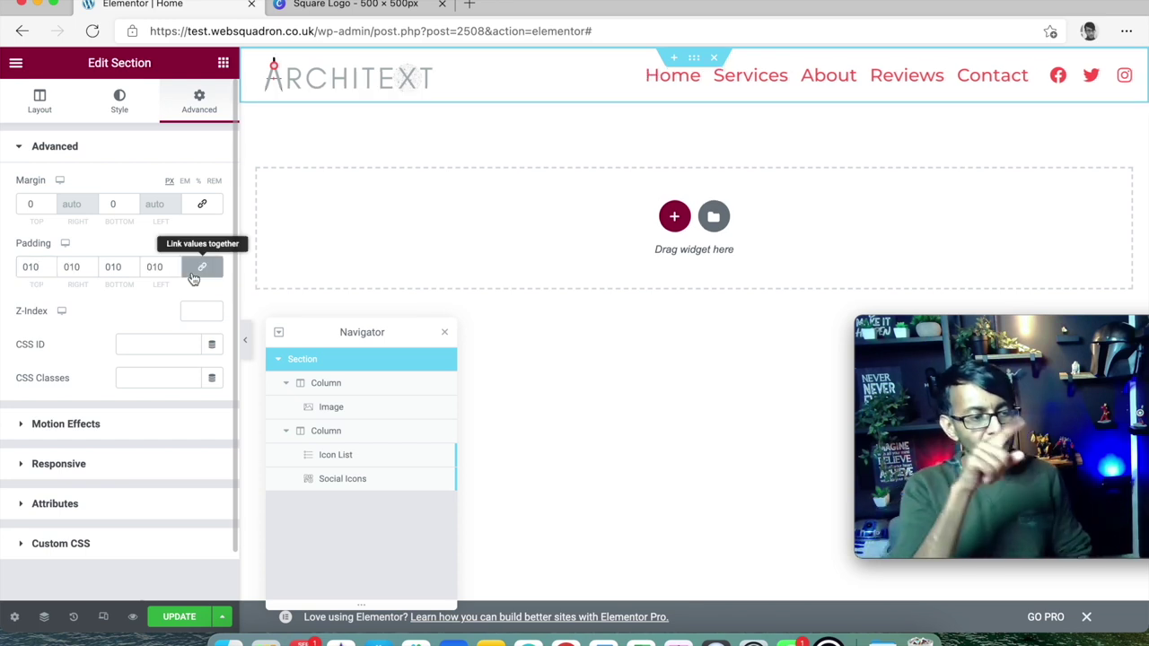
pyautogui.click(195, 275)
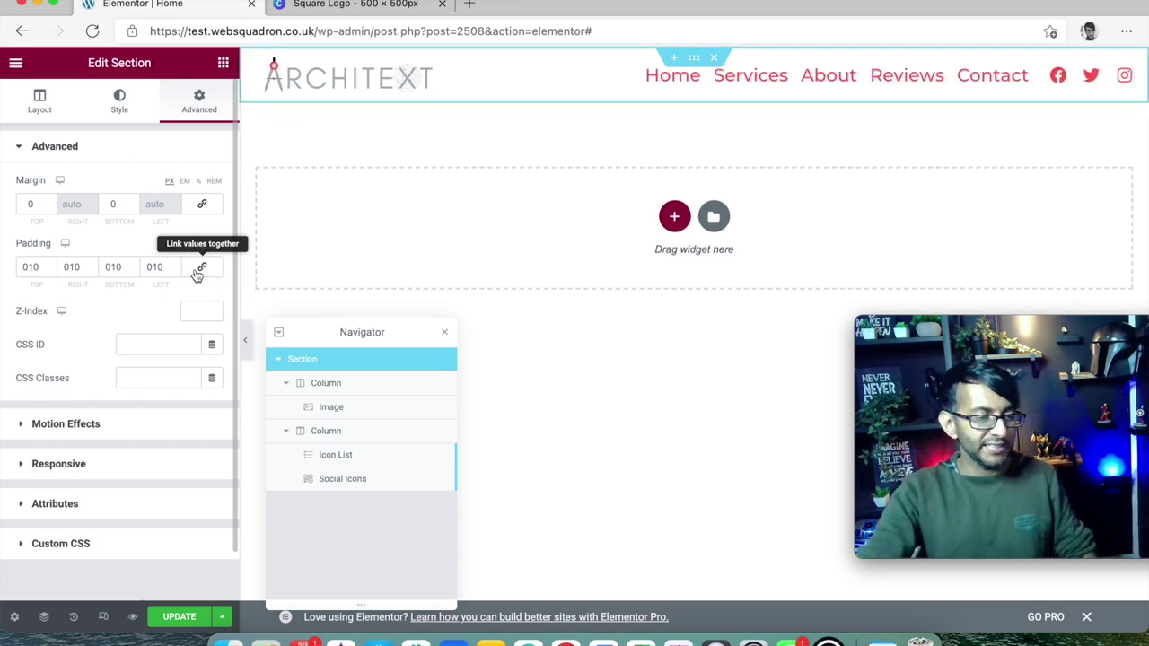
pyautogui.click(197, 274)
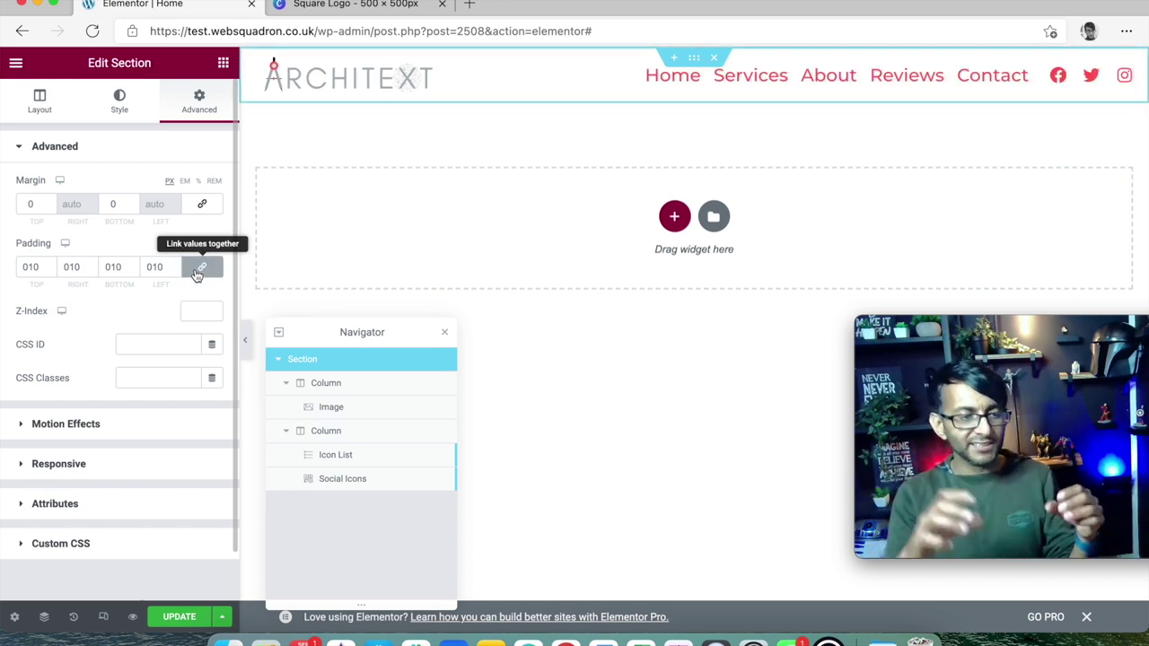
# - Preview the header without the editing panel, restore the panel, and update the page
pyautogui.click(246, 343)
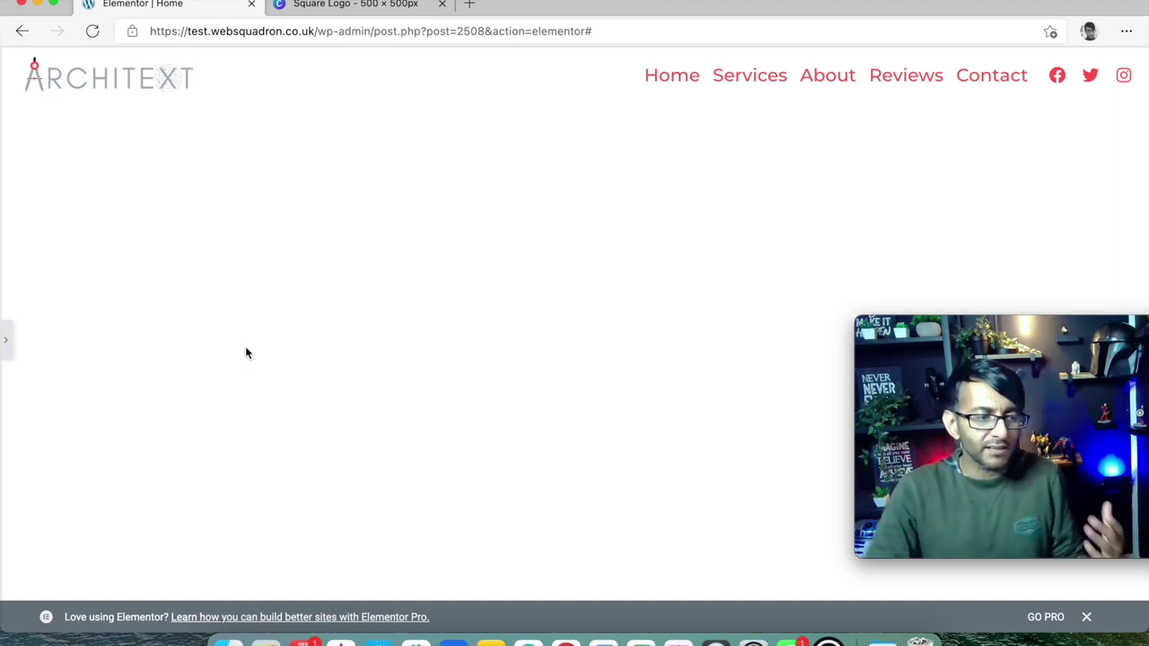
pyautogui.click(6, 341)
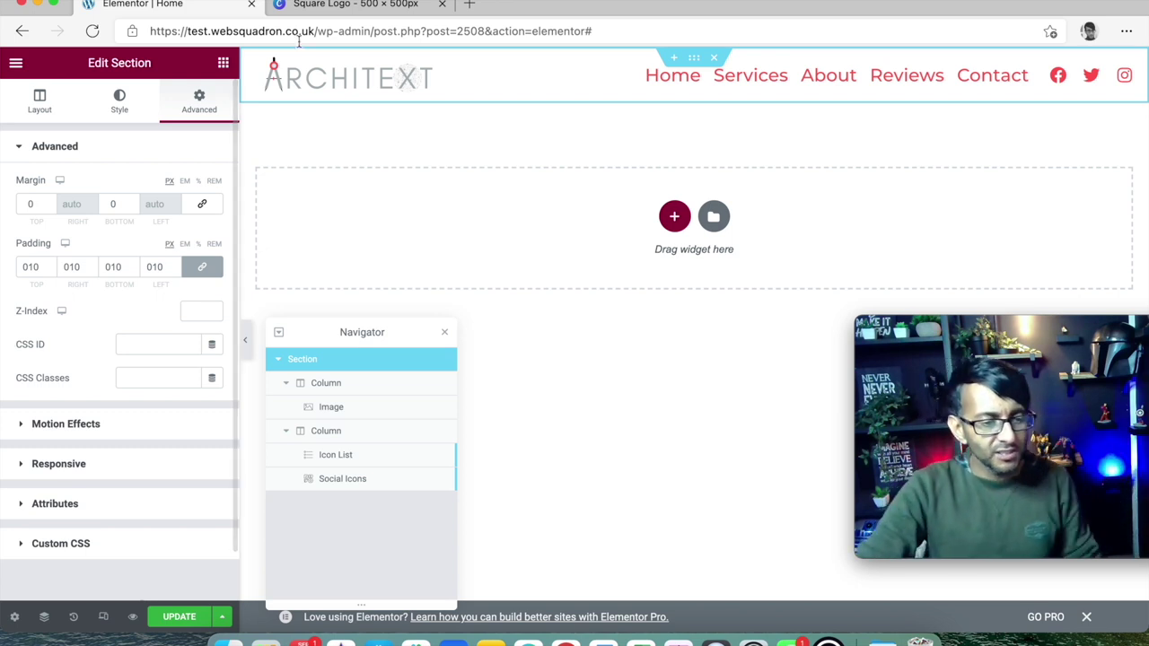
pyautogui.click(183, 616)
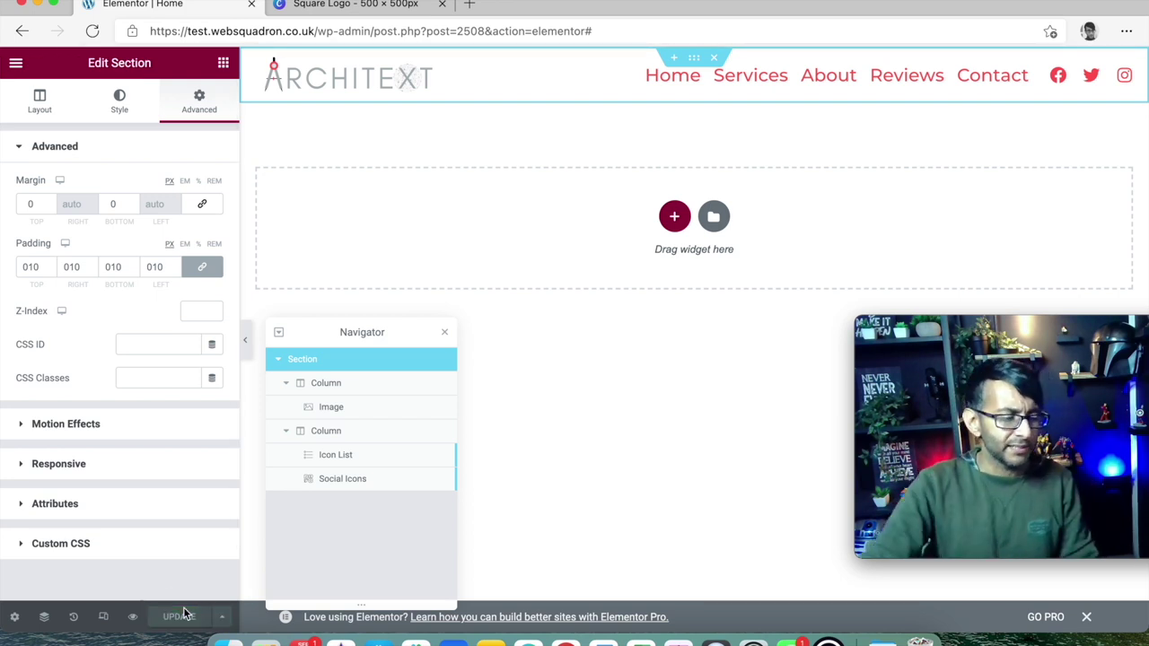
# - Switch the editor to the mobile responsive view and set the preview width to 378
pyautogui.click(103, 618)
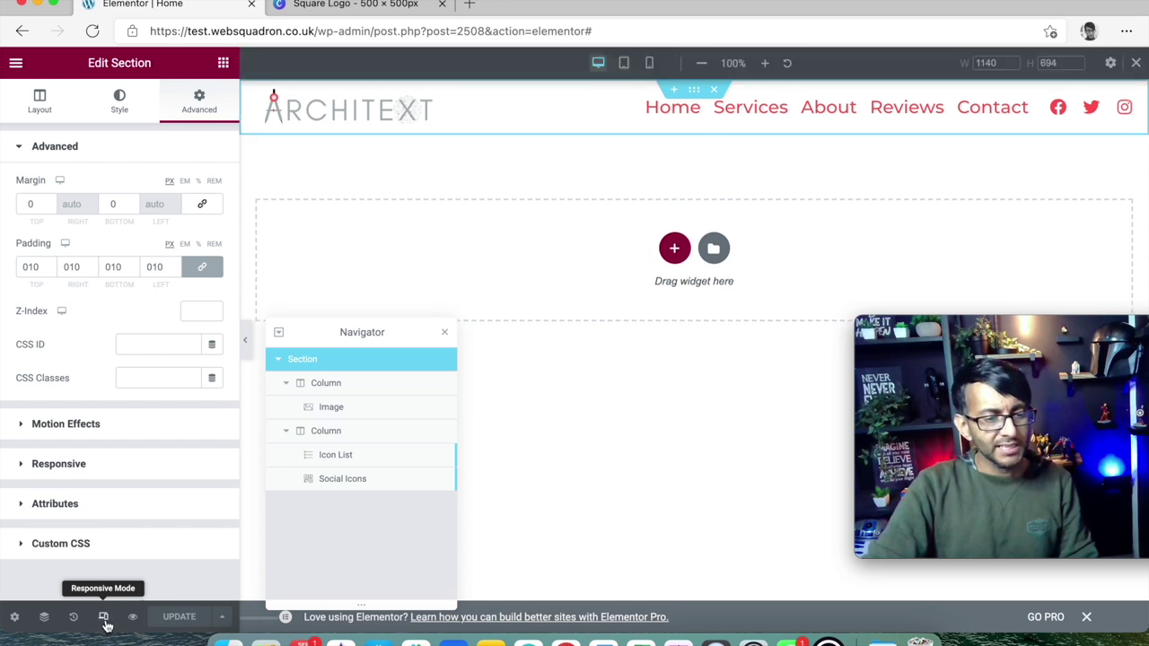
pyautogui.click(651, 70)
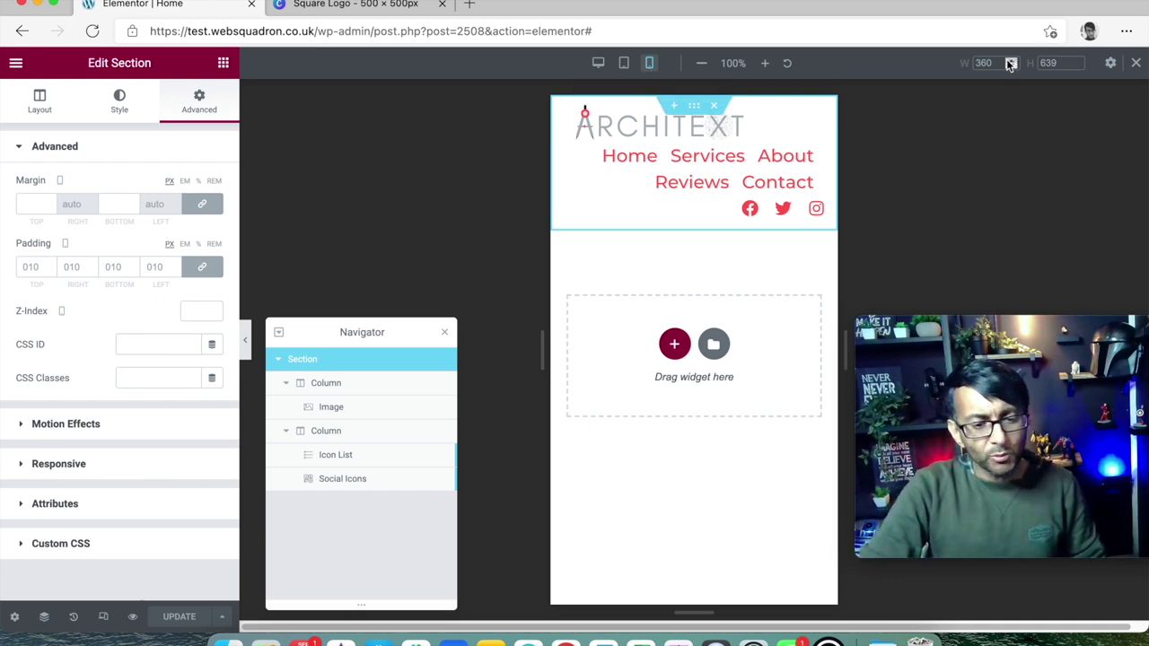
pyautogui.click(964, 64)
pyautogui.write('378')
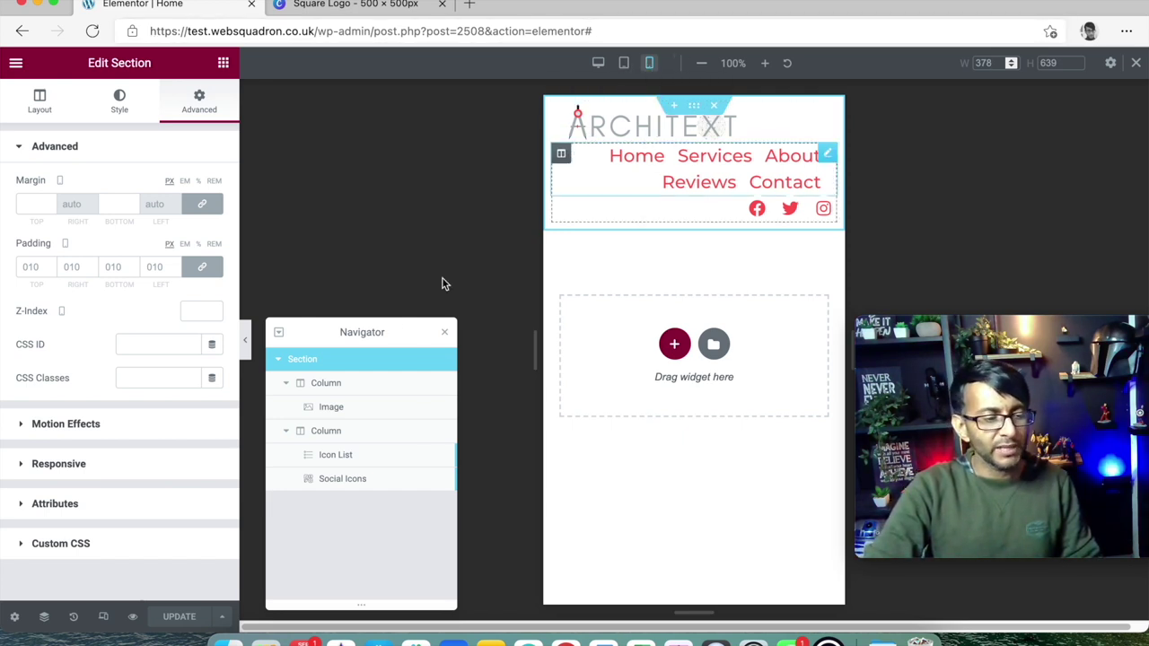
# - Set the mobile column width of the logo column to 40%
pyautogui.click(377, 383)
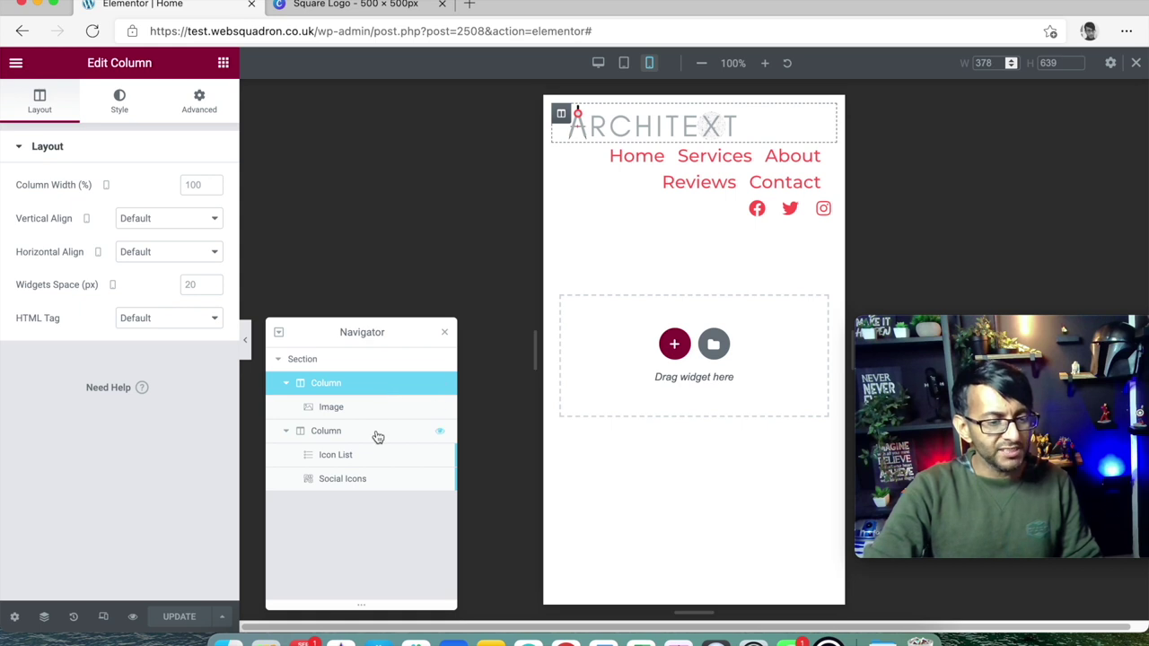
pyautogui.click(378, 434)
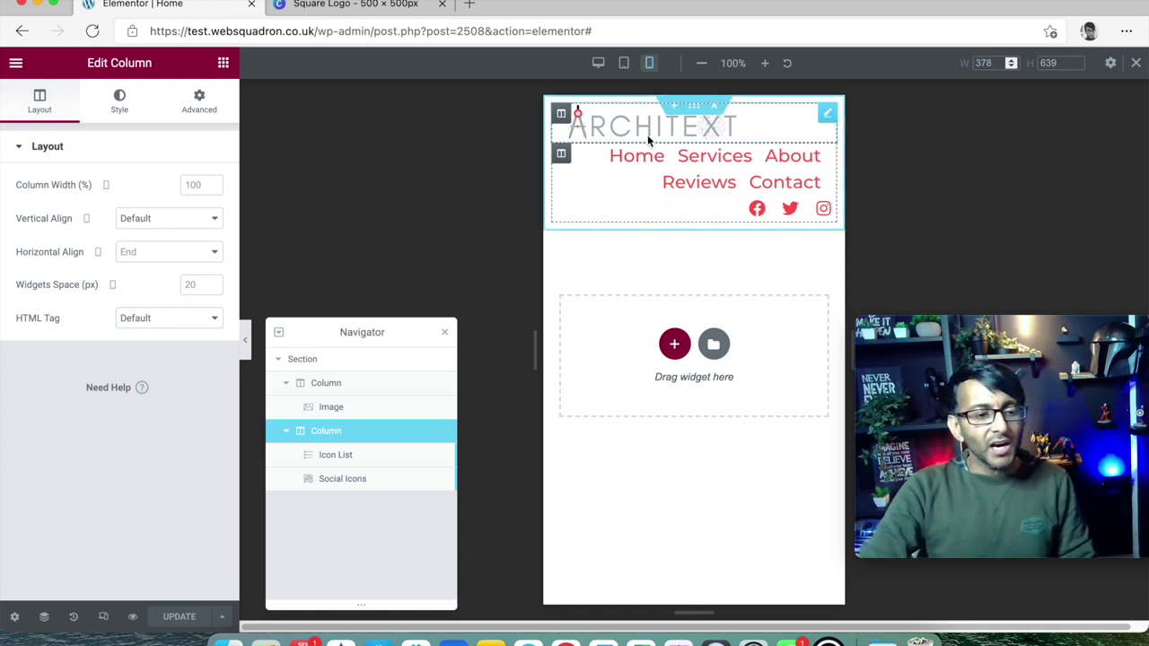
pyautogui.click(561, 115)
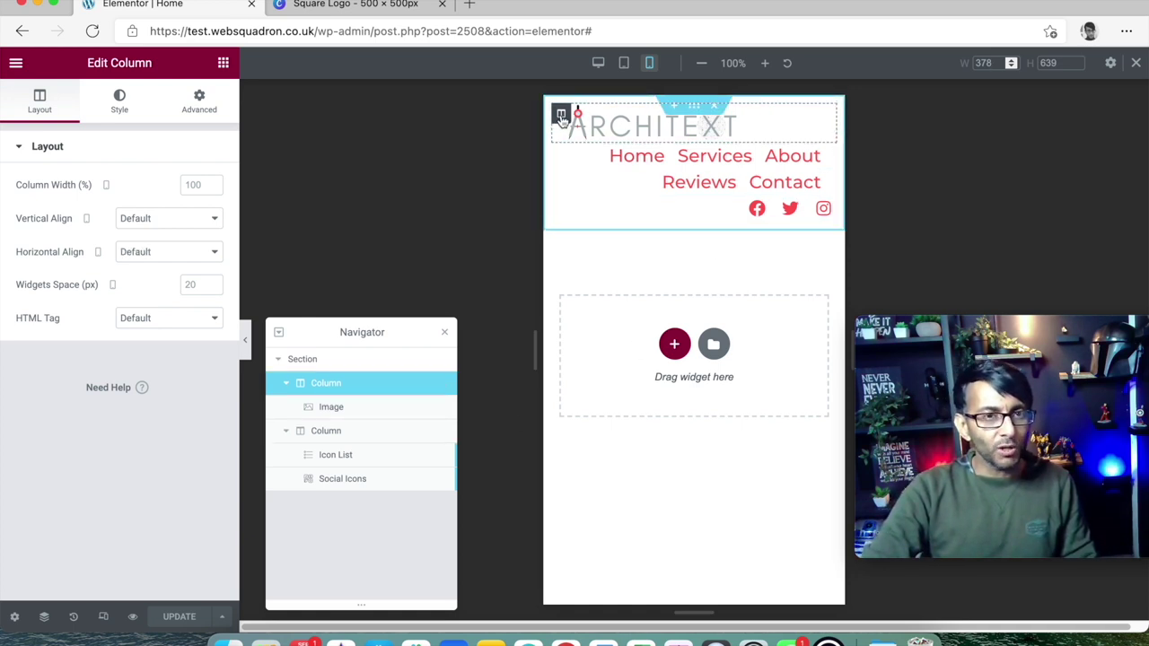
pyautogui.click(201, 178)
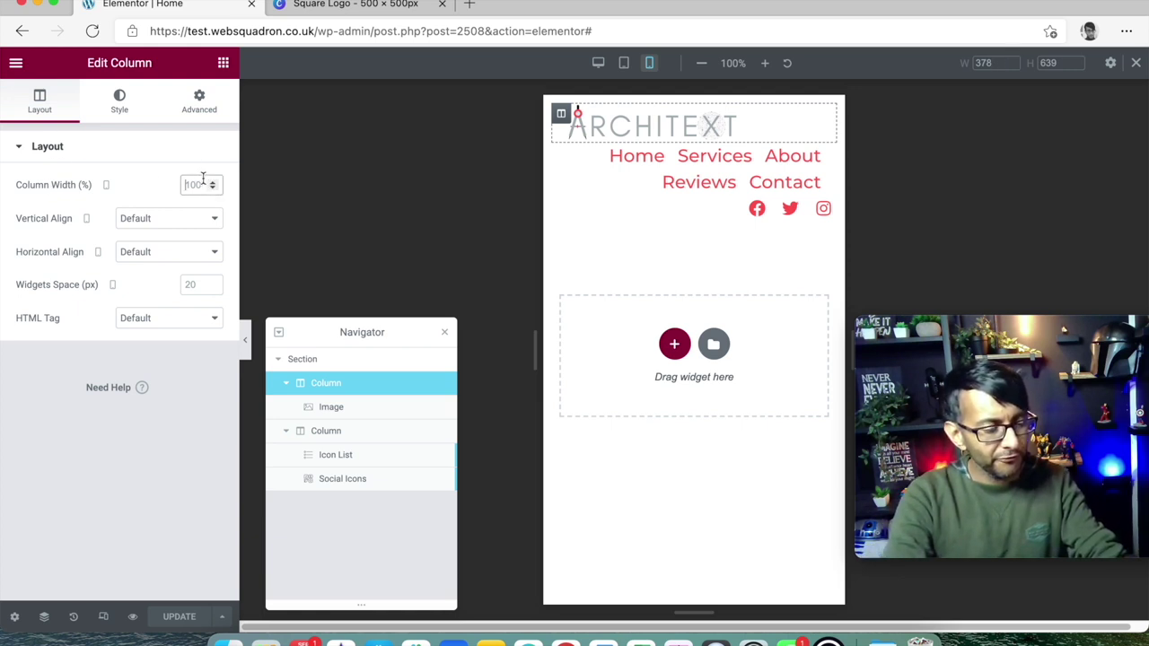
pyautogui.write('40')
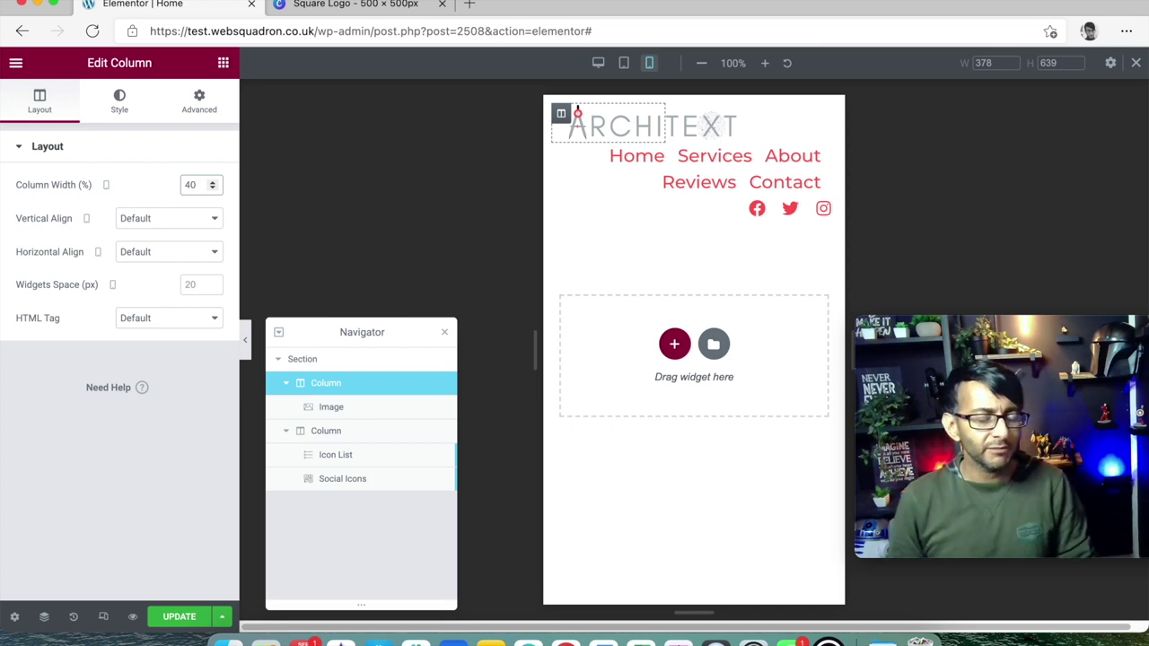